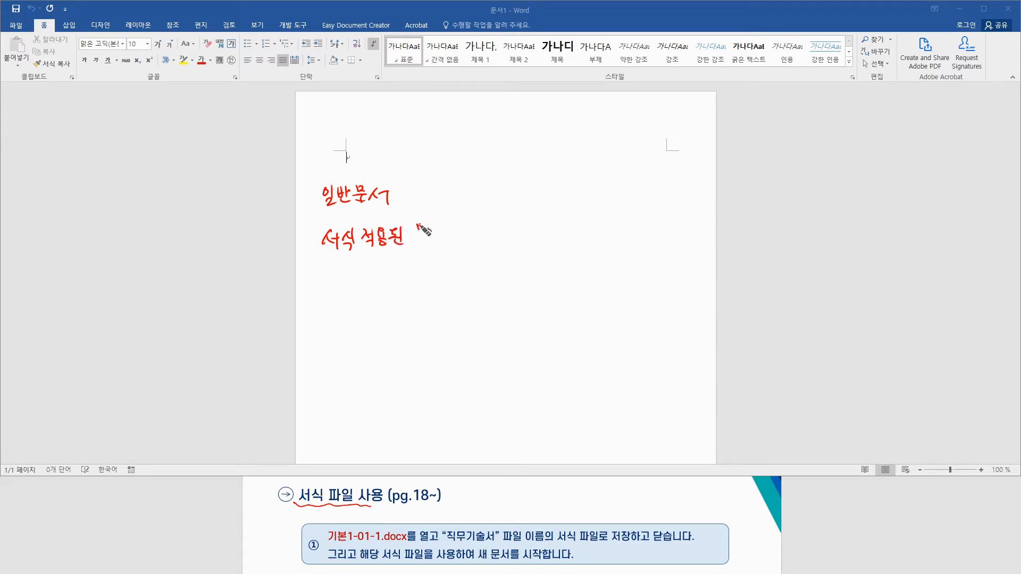
pyautogui.moveTo(316, 196); pyautogui.dragTo(315, 227)
pyautogui.moveTo(486, 173)
pyautogui.mouseDown()
pyautogui.moveTo(488, 240)
pyautogui.moveTo(551, 181)
pyautogui.moveTo(543, 243)
pyautogui.moveTo(492, 245)
pyautogui.mouseUp()
pyautogui.moveTo(508, 191); pyautogui.dragTo(500, 204)
pyautogui.moveTo(506, 198)
pyautogui.mouseDown()
pyautogui.moveTo(519, 210)
pyautogui.moveTo(521, 187)
pyautogui.moveTo(527, 194)
pyautogui.mouseUp()
pyautogui.moveTo(517, 198); pyautogui.dragTo(530, 196)
pyautogui.moveTo(524, 197); pyautogui.dragTo(528, 206)
pyautogui.moveTo(534, 190); pyautogui.dragTo(530, 205)
pyautogui.moveTo(533, 197); pyautogui.dragTo(541, 197)
pyautogui.moveTo(540, 189)
pyautogui.mouseDown()
pyautogui.moveTo(542, 208)
pyautogui.moveTo(585, 197)
pyautogui.mouseUp()
pyautogui.moveTo(576, 194)
pyautogui.mouseDown()
pyautogui.moveTo(576, 208)
pyautogui.moveTo(598, 198)
pyautogui.moveTo(592, 207)
pyautogui.mouseUp()
pyautogui.moveTo(596, 198); pyautogui.dragTo(607, 205)
pyautogui.moveTo(607, 195)
pyautogui.mouseDown()
pyautogui.moveTo(652, 197)
pyautogui.moveTo(645, 203)
pyautogui.moveTo(664, 160)
pyautogui.moveTo(715, 239)
pyautogui.moveTo(666, 240)
pyautogui.mouseUp()
pyautogui.moveTo(671, 189)
pyautogui.mouseDown()
pyautogui.moveTo(687, 213)
pyautogui.moveTo(709, 198)
pyautogui.moveTo(694, 199)
pyautogui.mouseUp()
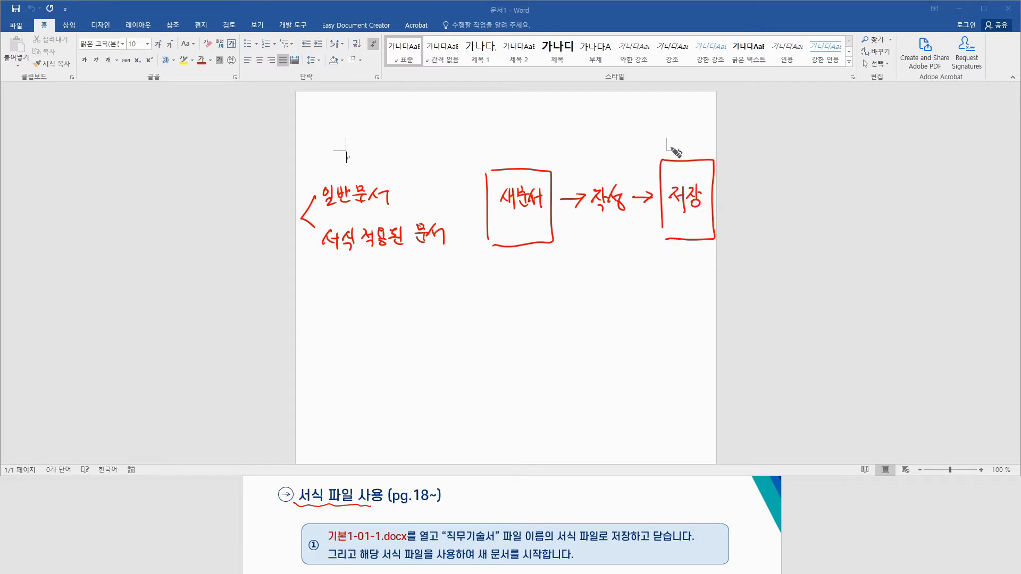
pyautogui.moveTo(676, 146); pyautogui.dragTo(686, 146)
pyautogui.moveTo(698, 144); pyautogui.dragTo(706, 153)
pyautogui.moveTo(707, 143); pyautogui.dragTo(701, 153)
pyautogui.moveTo(686, 251)
pyautogui.mouseDown()
pyautogui.moveTo(707, 275)
pyautogui.moveTo(750, 264)
pyautogui.moveTo(765, 275)
pyautogui.moveTo(724, 271)
pyautogui.moveTo(758, 256)
pyautogui.mouseUp()
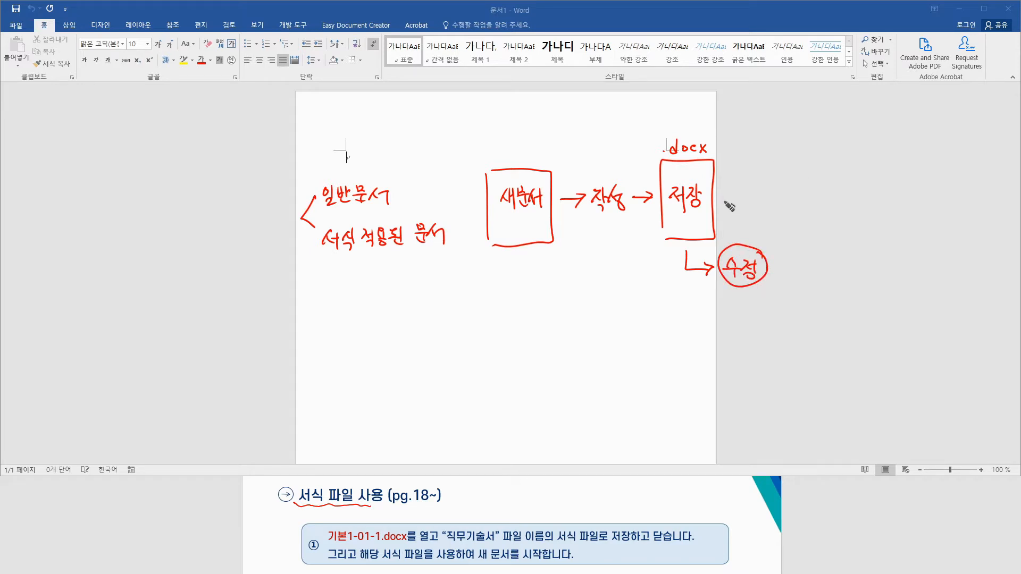
pyautogui.moveTo(776, 272)
pyautogui.mouseDown()
pyautogui.moveTo(802, 277)
pyautogui.moveTo(830, 260)
pyautogui.moveTo(838, 277)
pyautogui.moveTo(849, 270)
pyautogui.moveTo(825, 285)
pyautogui.moveTo(859, 254)
pyautogui.mouseUp()
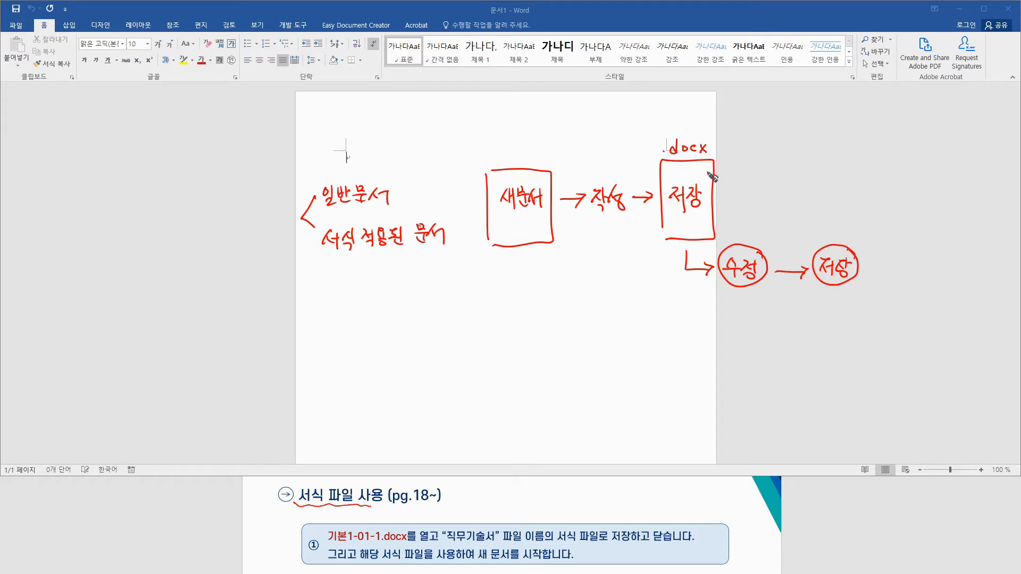
pyautogui.moveTo(707, 174); pyautogui.dragTo(669, 233)
pyautogui.moveTo(674, 176); pyautogui.dragTo(702, 217)
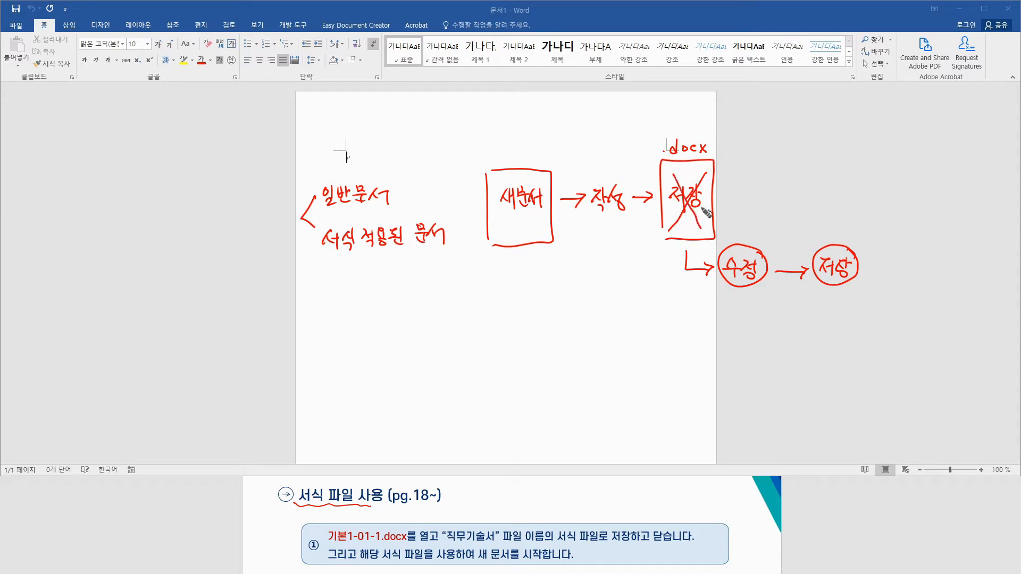
pyautogui.moveTo(833, 245)
pyautogui.mouseDown()
pyautogui.moveTo(777, 213)
pyautogui.moveTo(729, 206)
pyautogui.moveTo(741, 214)
pyautogui.moveTo(768, 198)
pyautogui.moveTo(769, 212)
pyautogui.moveTo(791, 192)
pyautogui.moveTo(788, 201)
pyautogui.mouseUp()
pyautogui.moveTo(791, 192); pyautogui.dragTo(814, 200)
pyautogui.moveTo(819, 187); pyautogui.dragTo(819, 202)
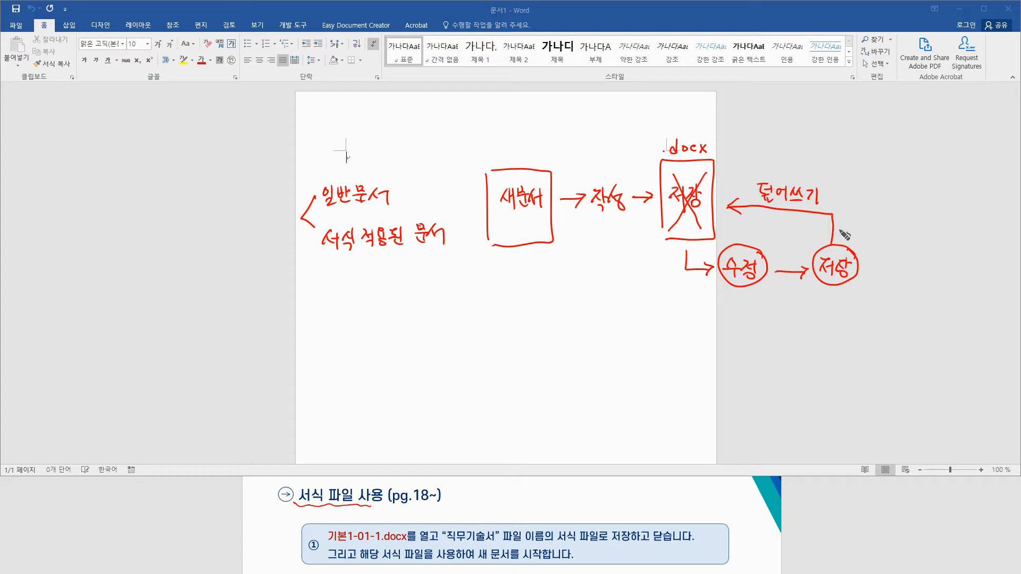
pyautogui.moveTo(848, 246)
pyautogui.mouseDown()
pyautogui.moveTo(887, 226)
pyautogui.moveTo(824, 277)
pyautogui.mouseUp()
pyautogui.moveTo(740, 287)
pyautogui.mouseDown()
pyautogui.moveTo(741, 318)
pyautogui.moveTo(777, 317)
pyautogui.mouseUp()
pyautogui.moveTo(769, 312)
pyautogui.mouseDown()
pyautogui.moveTo(770, 321)
pyautogui.moveTo(840, 311)
pyautogui.mouseUp()
pyautogui.moveTo(834, 321); pyautogui.dragTo(849, 320)
pyautogui.moveTo(852, 308); pyautogui.dragTo(883, 326)
pyautogui.moveTo(777, 325); pyautogui.dragTo(898, 328)
pyautogui.moveTo(716, 239)
pyautogui.mouseDown()
pyautogui.moveTo(703, 175)
pyautogui.moveTo(715, 245)
pyautogui.moveTo(701, 245)
pyautogui.mouseUp()
pyautogui.moveTo(722, 167); pyautogui.dragTo(735, 170)
pyautogui.moveTo(727, 171); pyautogui.dragTo(727, 179)
pyautogui.moveTo(732, 170); pyautogui.dragTo(733, 178)
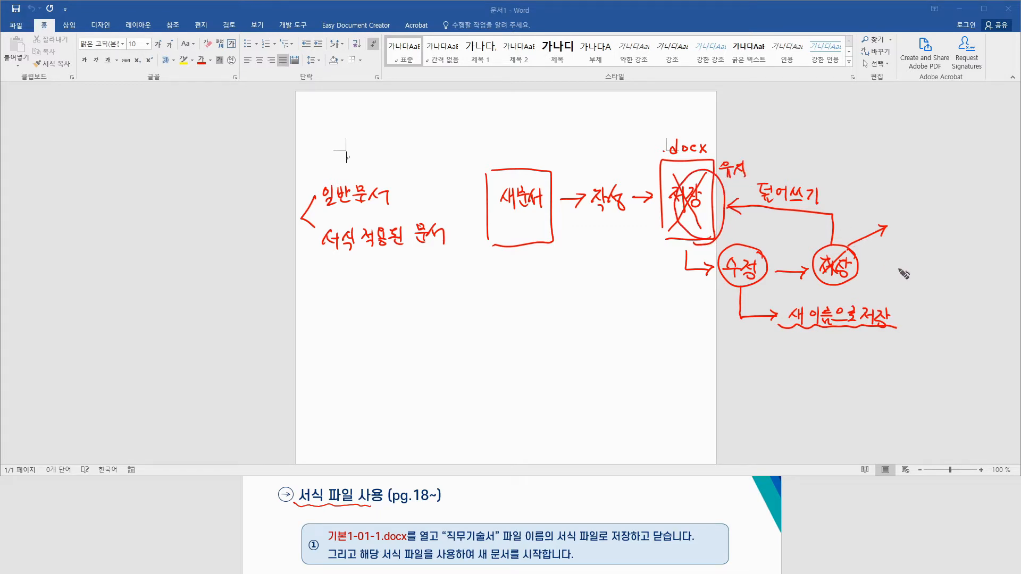
pyautogui.moveTo(908, 327)
pyautogui.mouseDown()
pyautogui.moveTo(932, 270)
pyautogui.moveTo(959, 346)
pyautogui.moveTo(912, 341)
pyautogui.mouseUp()
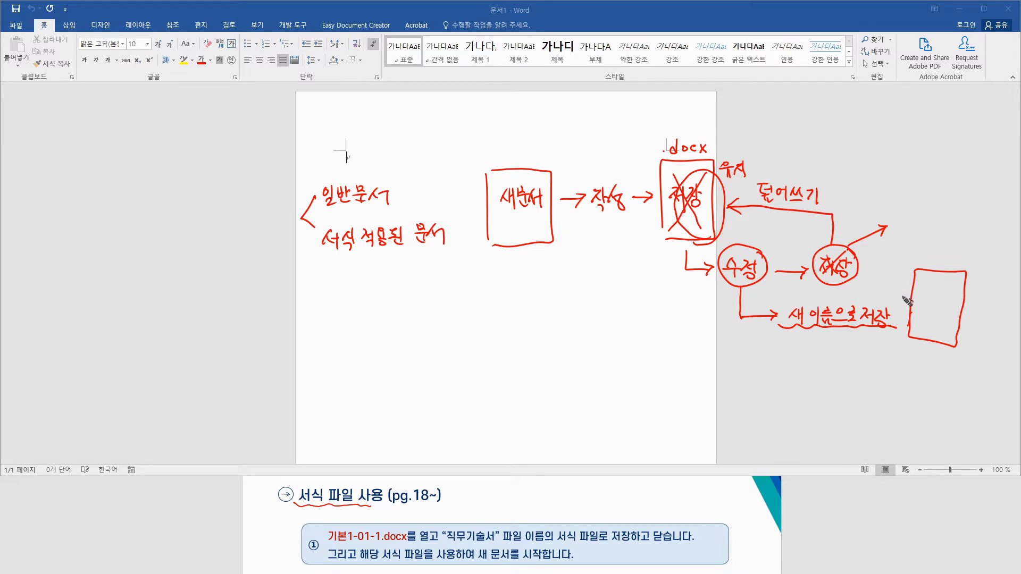
pyautogui.moveTo(316, 250); pyautogui.dragTo(441, 247)
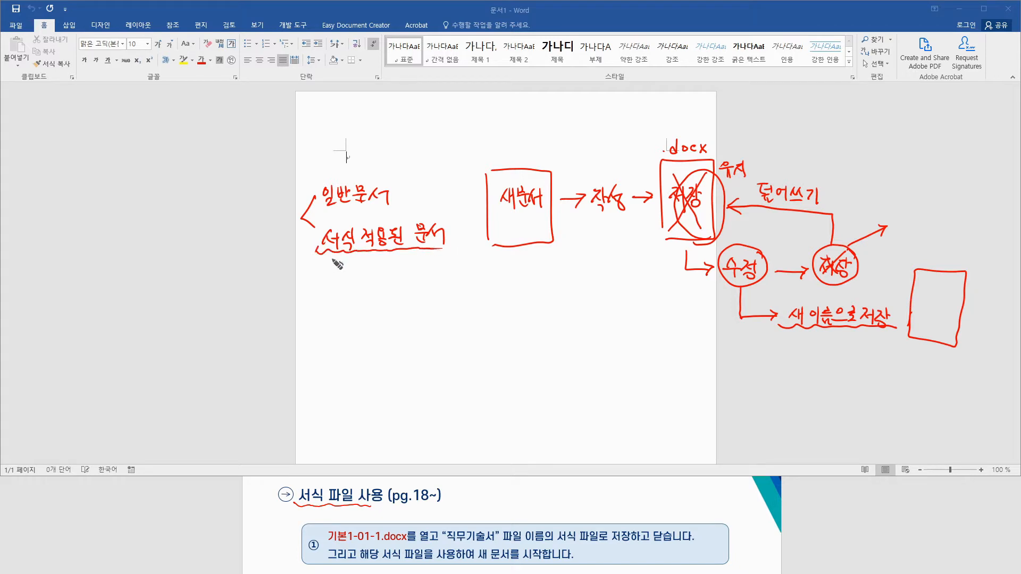
pyautogui.moveTo(353, 262)
pyautogui.mouseDown()
pyautogui.moveTo(373, 261)
pyautogui.moveTo(367, 274)
pyautogui.moveTo(381, 266)
pyautogui.moveTo(384, 284)
pyautogui.mouseUp()
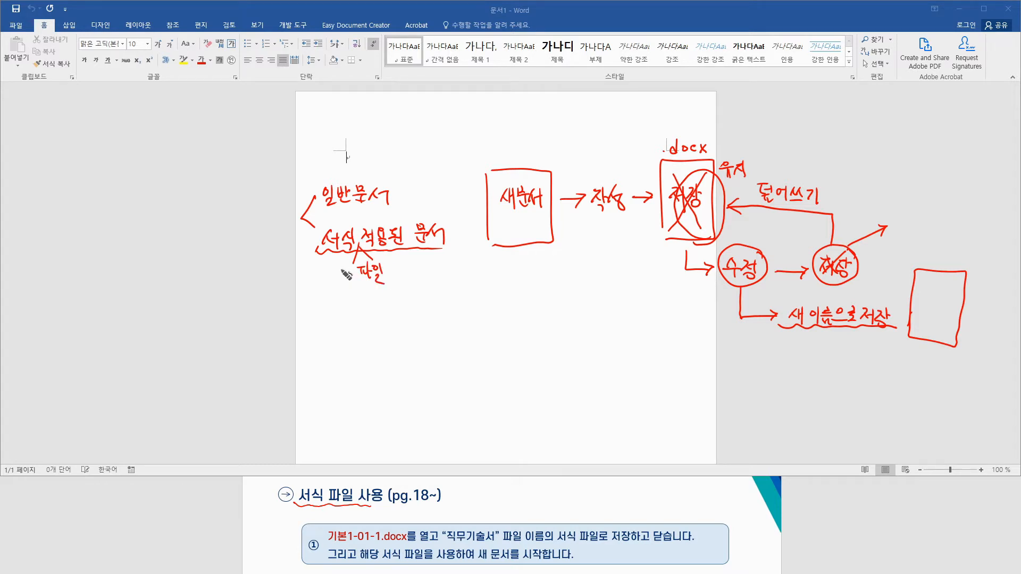
pyautogui.moveTo(330, 339)
pyautogui.mouseDown()
pyautogui.moveTo(322, 354)
pyautogui.moveTo(334, 353)
pyautogui.mouseUp()
pyautogui.moveTo(333, 340)
pyautogui.mouseDown()
pyautogui.moveTo(339, 362)
pyautogui.moveTo(368, 362)
pyautogui.mouseUp()
pyautogui.moveTo(386, 318)
pyautogui.mouseDown()
pyautogui.moveTo(319, 314)
pyautogui.moveTo(390, 407)
pyautogui.mouseUp()
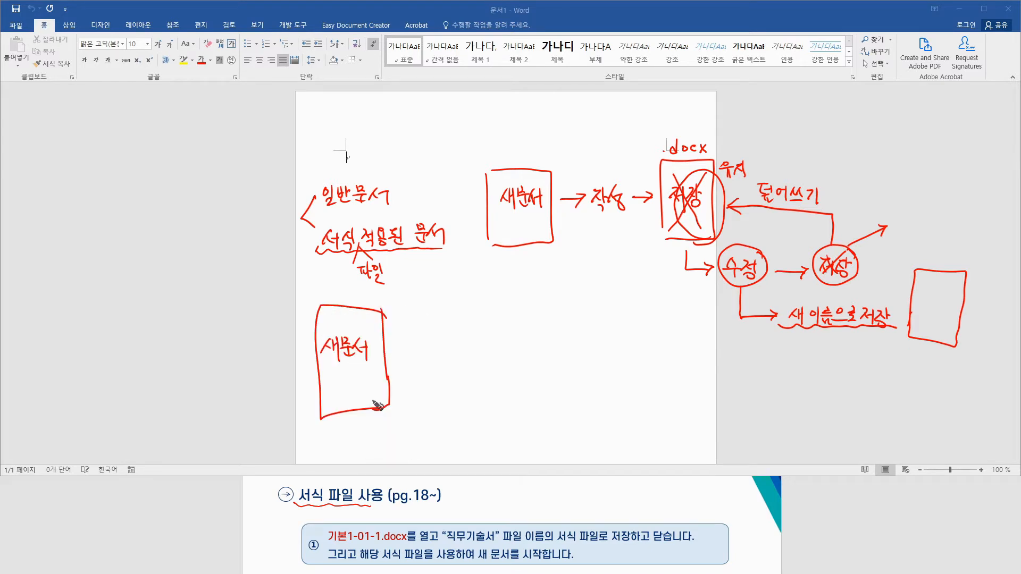
pyautogui.moveTo(396, 361)
pyautogui.mouseDown()
pyautogui.moveTo(432, 359)
pyautogui.moveTo(427, 367)
pyautogui.mouseUp()
pyautogui.moveTo(392, 335); pyautogui.dragTo(416, 351)
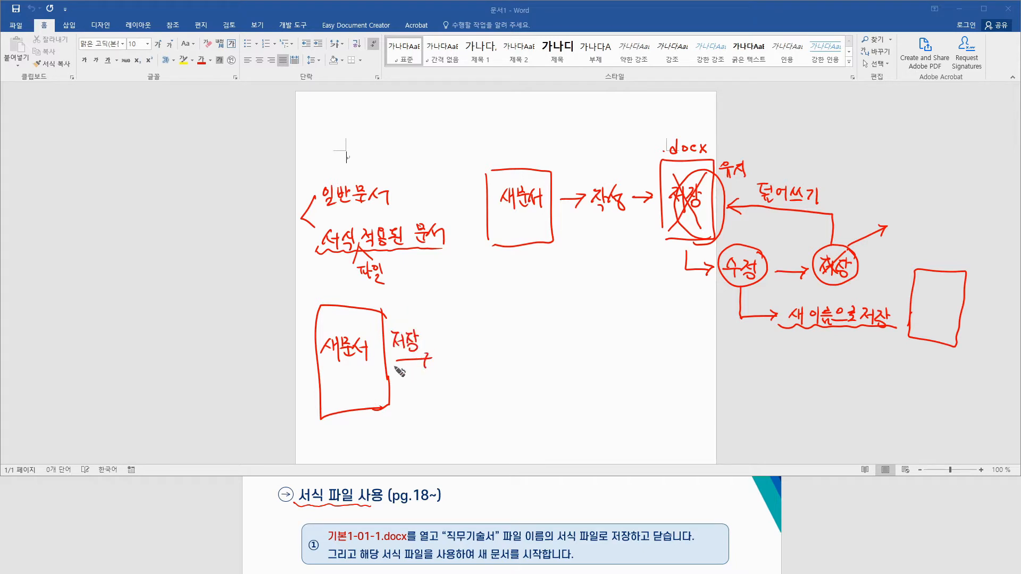
pyautogui.moveTo(388, 308); pyautogui.dragTo(440, 321)
pyautogui.moveTo(456, 408)
pyautogui.mouseDown()
pyautogui.moveTo(452, 338)
pyautogui.moveTo(519, 399)
pyautogui.moveTo(456, 414)
pyautogui.mouseUp()
pyautogui.moveTo(462, 352)
pyautogui.mouseDown()
pyautogui.moveTo(459, 361)
pyautogui.moveTo(484, 367)
pyautogui.moveTo(471, 396)
pyautogui.moveTo(485, 384)
pyautogui.moveTo(492, 393)
pyautogui.mouseUp()
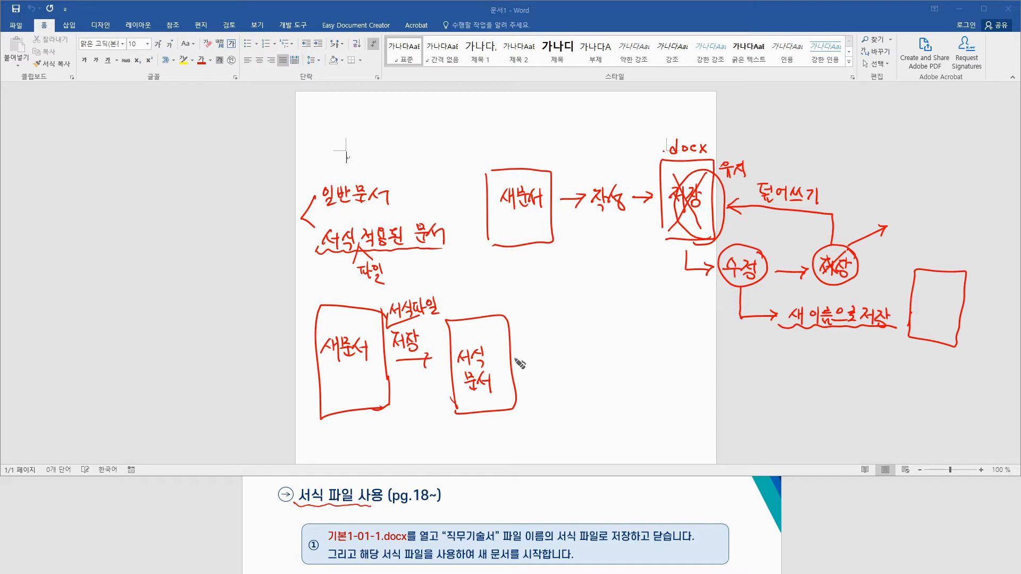
pyautogui.moveTo(510, 360)
pyautogui.mouseDown()
pyautogui.moveTo(565, 344)
pyautogui.moveTo(534, 330)
pyautogui.moveTo(537, 348)
pyautogui.moveTo(548, 330)
pyautogui.moveTo(549, 341)
pyautogui.mouseUp()
pyautogui.moveTo(571, 396)
pyautogui.mouseDown()
pyautogui.moveTo(605, 321)
pyautogui.moveTo(621, 410)
pyautogui.moveTo(573, 409)
pyautogui.mouseUp()
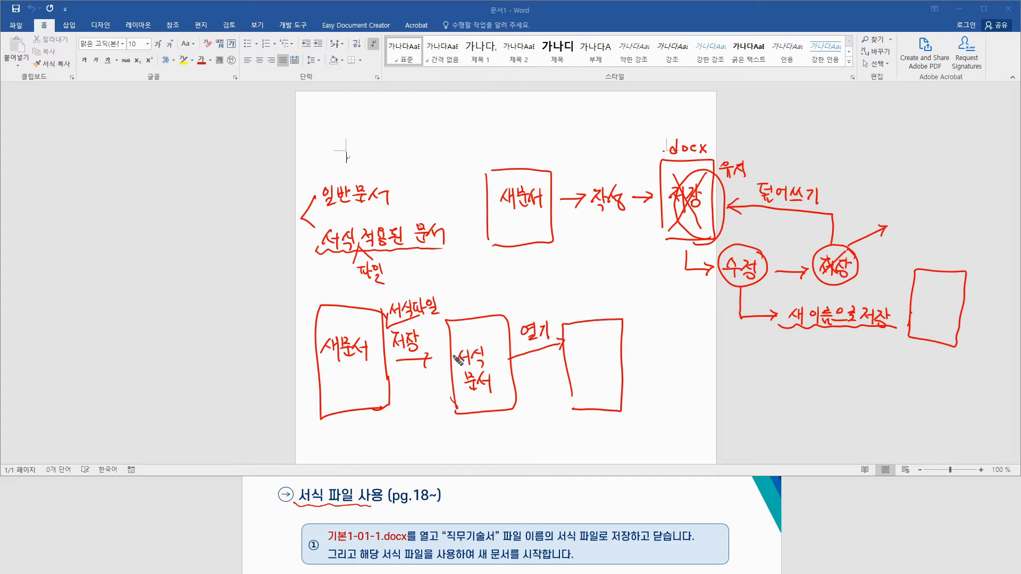
pyautogui.moveTo(585, 352)
pyautogui.mouseDown()
pyautogui.moveTo(580, 366)
pyautogui.moveTo(603, 367)
pyautogui.mouseUp()
pyautogui.moveTo(595, 369)
pyautogui.mouseDown()
pyautogui.moveTo(607, 377)
pyautogui.moveTo(582, 386)
pyautogui.moveTo(592, 395)
pyautogui.moveTo(601, 387)
pyautogui.moveTo(602, 398)
pyautogui.mouseUp()
pyautogui.moveTo(582, 302); pyautogui.dragTo(577, 314)
pyautogui.moveTo(580, 308); pyautogui.dragTo(589, 315)
pyautogui.moveTo(589, 309); pyautogui.dragTo(610, 316)
pyautogui.moveTo(613, 301)
pyautogui.mouseDown()
pyautogui.moveTo(609, 314)
pyautogui.moveTo(617, 314)
pyautogui.mouseUp()
pyautogui.moveTo(616, 308); pyautogui.dragTo(621, 307)
pyautogui.moveTo(620, 299); pyautogui.dragTo(621, 318)
pyautogui.moveTo(514, 396)
pyautogui.mouseDown()
pyautogui.moveTo(474, 319)
pyautogui.moveTo(508, 394)
pyautogui.mouseUp()
pyautogui.moveTo(476, 292); pyautogui.dragTo(475, 301)
pyautogui.moveTo(470, 301); pyautogui.dragTo(500, 291)
pyautogui.moveTo(494, 291)
pyautogui.mouseDown()
pyautogui.moveTo(488, 301)
pyautogui.moveTo(502, 301)
pyautogui.mouseUp()
pyautogui.moveTo(487, 303); pyautogui.dragTo(502, 309)
pyautogui.moveTo(623, 359)
pyautogui.mouseDown()
pyautogui.moveTo(665, 352)
pyautogui.moveTo(660, 367)
pyautogui.moveTo(691, 367)
pyautogui.moveTo(701, 351)
pyautogui.moveTo(696, 373)
pyautogui.moveTo(691, 336)
pyautogui.moveTo(713, 361)
pyautogui.mouseUp()
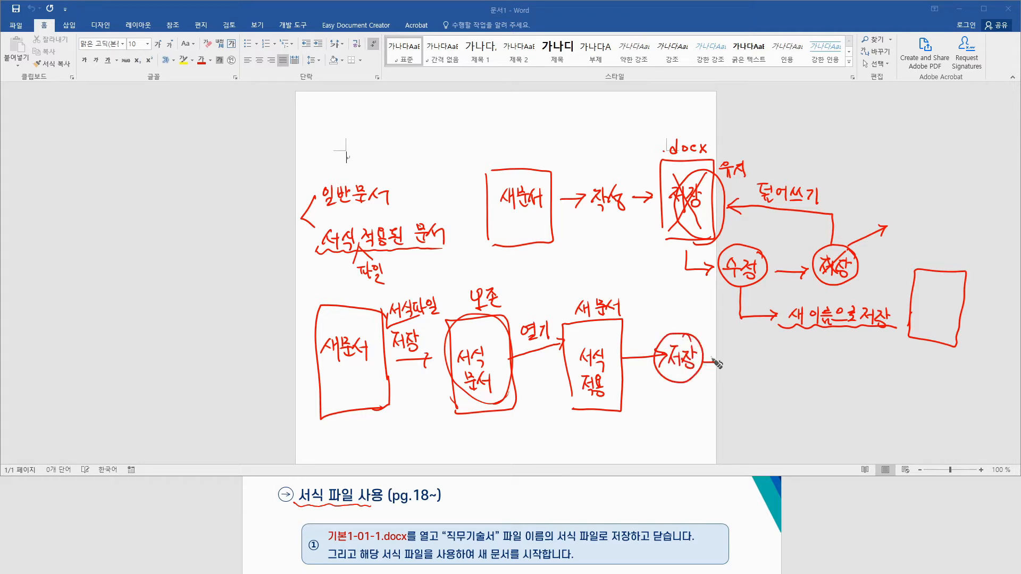
pyautogui.moveTo(721, 410)
pyautogui.mouseDown()
pyautogui.moveTo(778, 333)
pyautogui.moveTo(775, 402)
pyautogui.mouseUp()
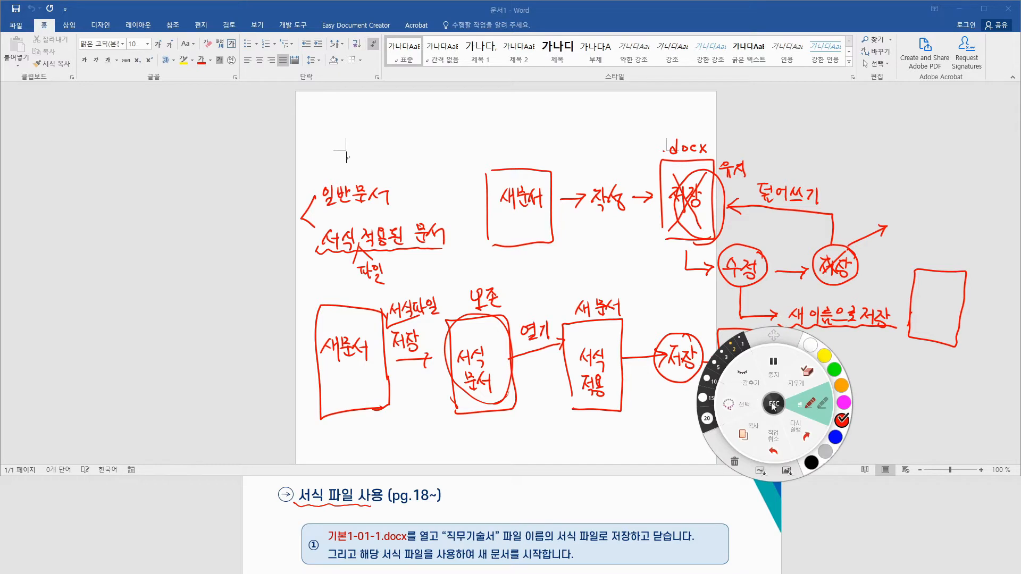
pyautogui.moveTo(777, 408); pyautogui.dragTo(737, 406)
pyautogui.moveTo(734, 362)
pyautogui.mouseDown()
pyautogui.moveTo(765, 366)
pyautogui.moveTo(768, 379)
pyautogui.moveTo(742, 404)
pyautogui.moveTo(766, 418)
pyautogui.mouseUp()
pyautogui.moveTo(498, 391)
pyautogui.mouseDown()
pyautogui.moveTo(462, 329)
pyautogui.moveTo(487, 420)
pyautogui.mouseUp()
pyautogui.moveTo(781, 416)
pyautogui.mouseDown()
pyautogui.moveTo(756, 416)
pyautogui.moveTo(769, 342)
pyautogui.moveTo(755, 398)
pyautogui.mouseUp()
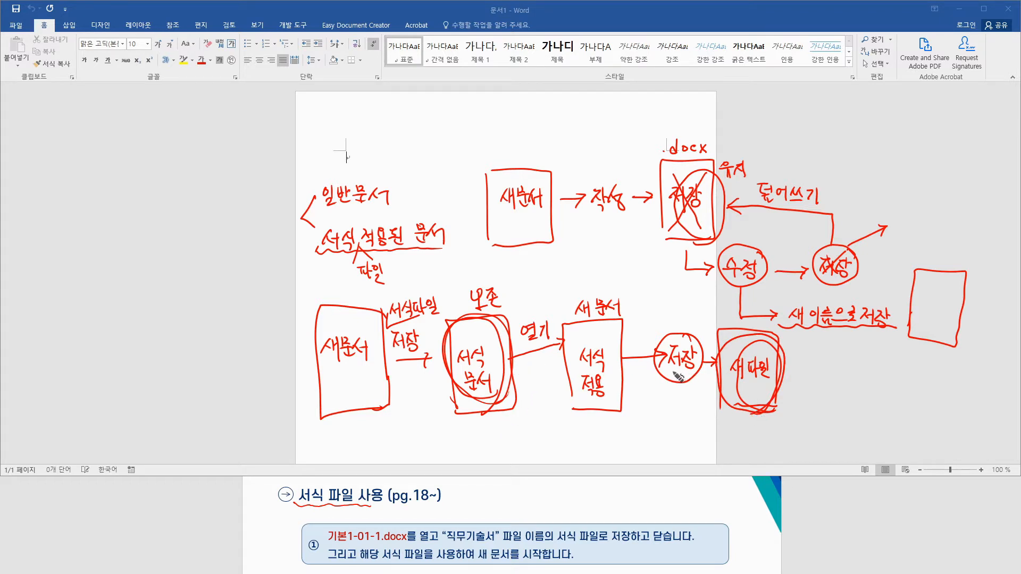
pyautogui.moveTo(473, 398)
pyautogui.mouseDown()
pyautogui.moveTo(459, 325)
pyautogui.moveTo(498, 415)
pyautogui.mouseUp()
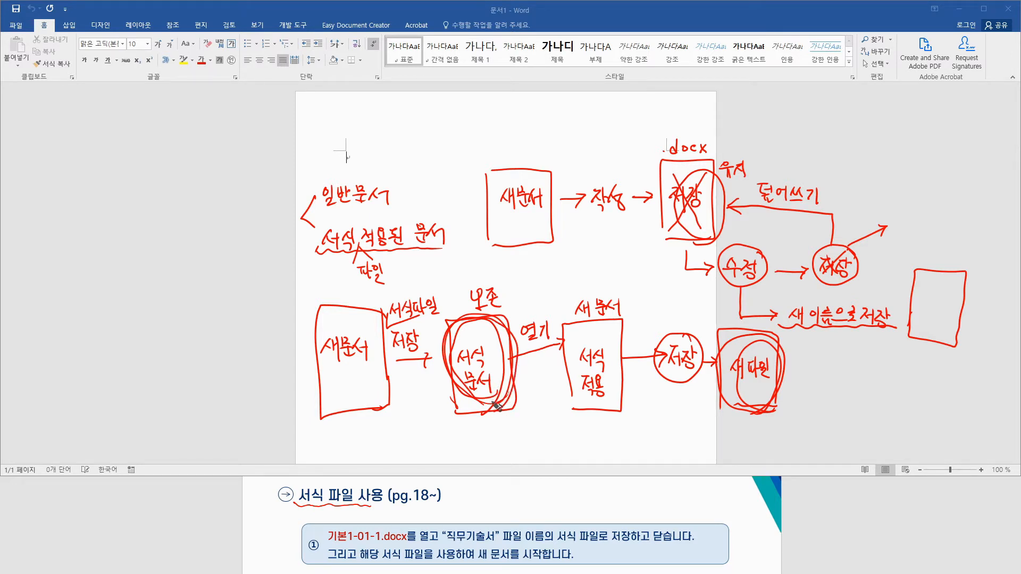
pyautogui.moveTo(411, 192); pyautogui.dragTo(418, 189)
pyautogui.moveTo(456, 230); pyautogui.dragTo(466, 227)
pyautogui.moveTo(445, 544)
pyautogui.mouseDown()
pyautogui.moveTo(548, 543)
pyautogui.moveTo(556, 532)
pyautogui.moveTo(583, 548)
pyautogui.moveTo(670, 545)
pyautogui.mouseUp()
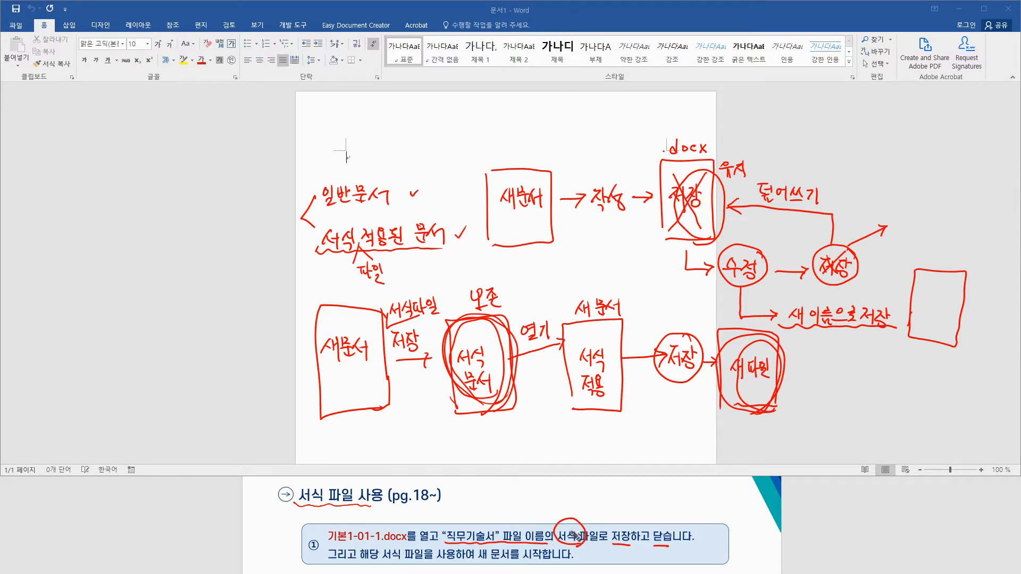
pyautogui.moveTo(576, 521)
pyautogui.mouseDown()
pyautogui.moveTo(589, 509)
pyautogui.moveTo(612, 511)
pyautogui.mouseUp()
pyautogui.moveTo(617, 506); pyautogui.dragTo(617, 507)
pyautogui.moveTo(625, 505); pyautogui.dragTo(623, 506)
pyautogui.rightClick(623, 507)
pyautogui.click(621, 497)
pyautogui.click(622, 497)
pyautogui.click(658, 500)
pyautogui.moveTo(617, 507); pyautogui.dragTo(641, 512)
pyautogui.click(597, 511)
pyautogui.moveTo(437, 563); pyautogui.dragTo(521, 562)
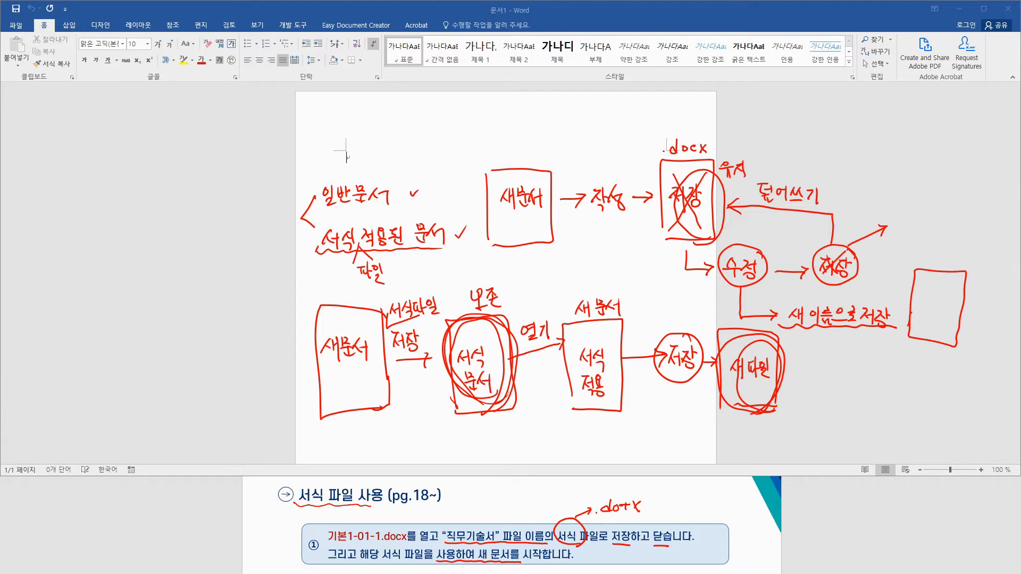
pyautogui.press('Escape')
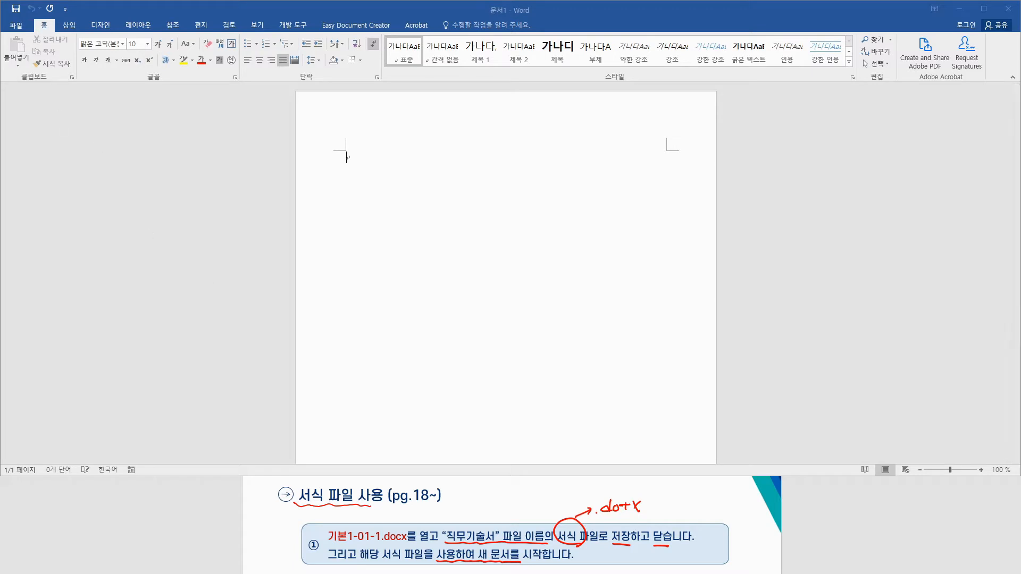
# Step: Examine the templates offered for a new document and the locations available for opening files, returning to the blank document
pyautogui.click(17, 26)
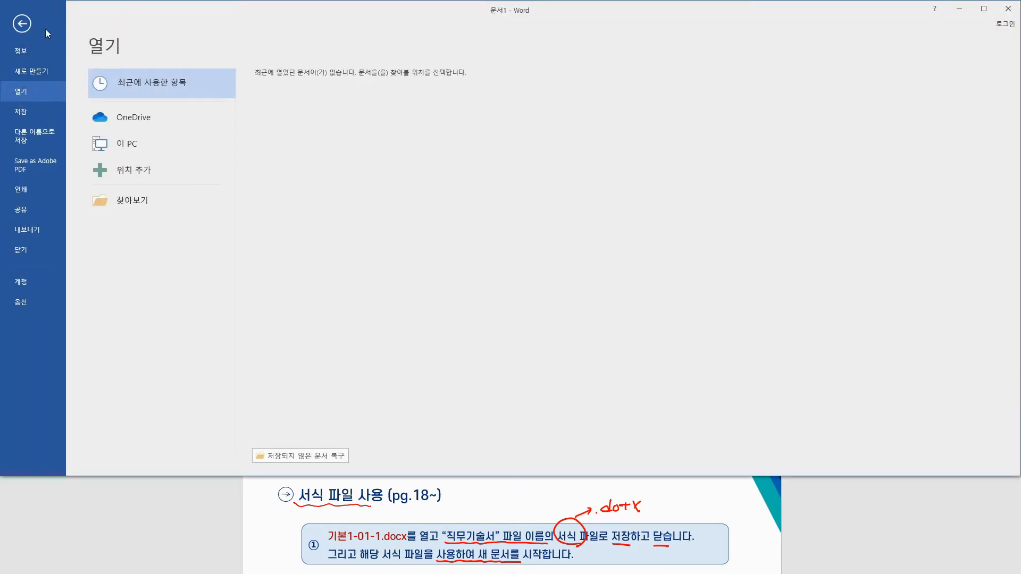
pyautogui.click(35, 66)
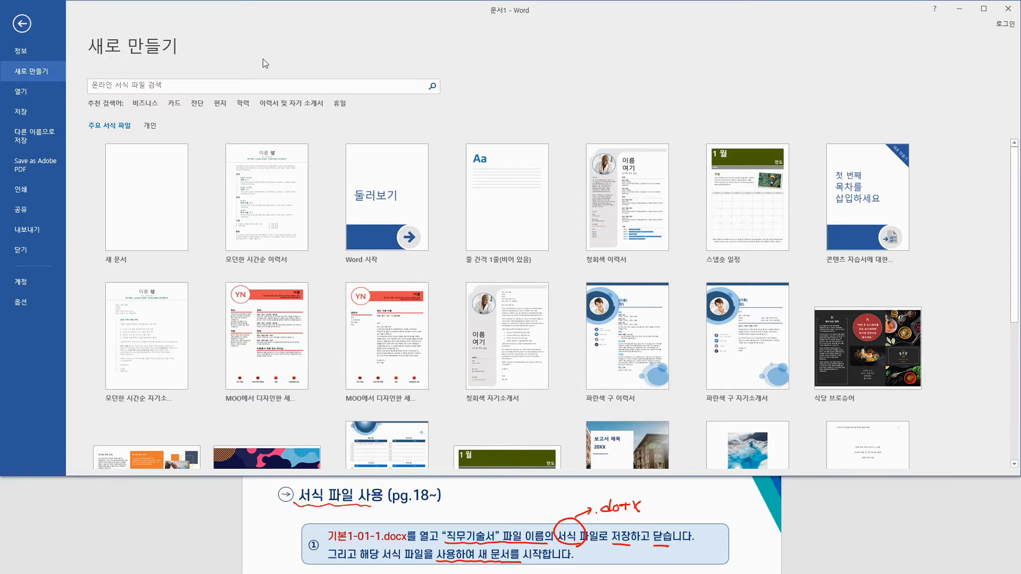
pyautogui.click(22, 23)
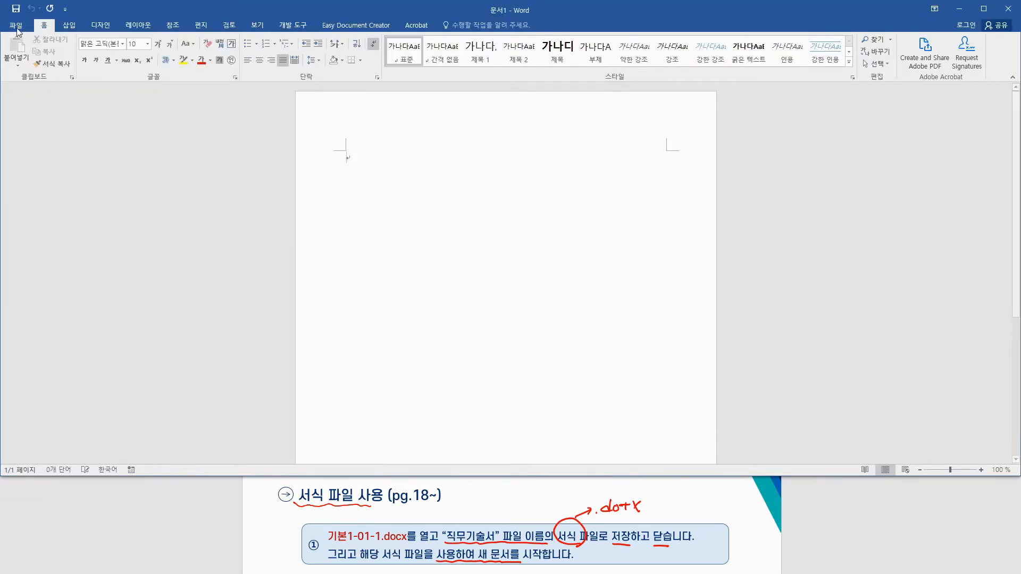
pyautogui.hotkey('ctrl', 'o')
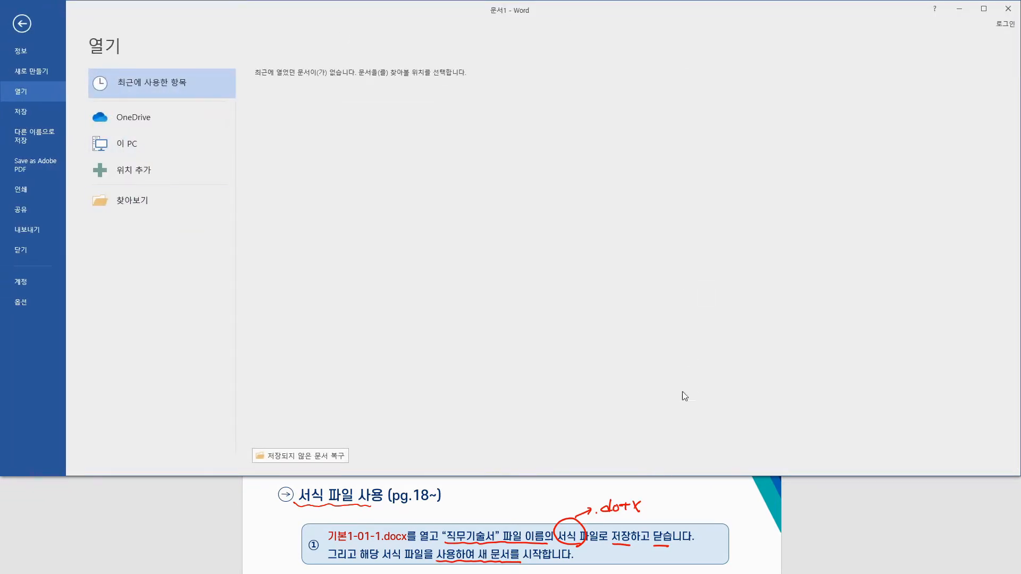
pyautogui.click(23, 23)
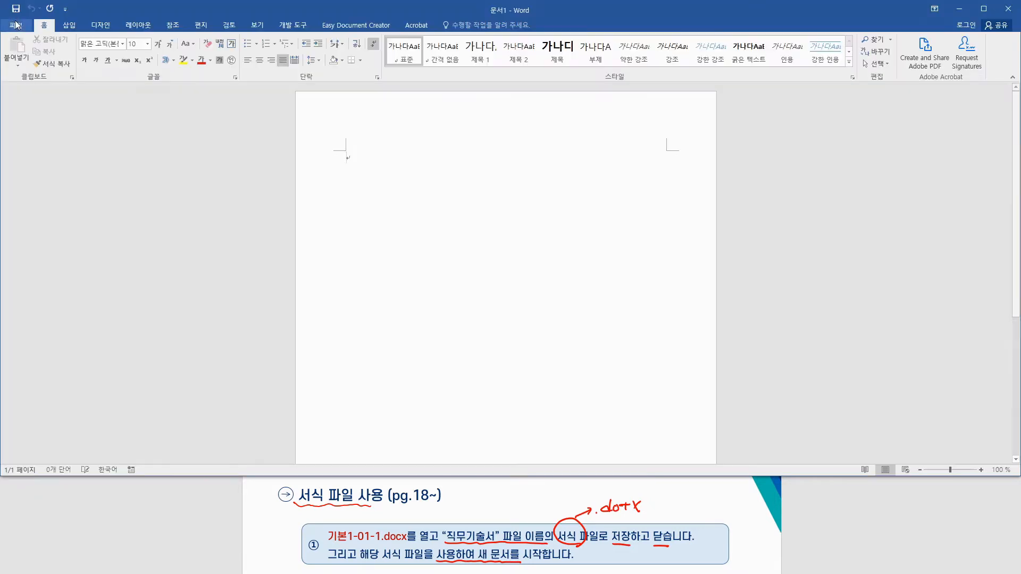
pyautogui.click(18, 27)
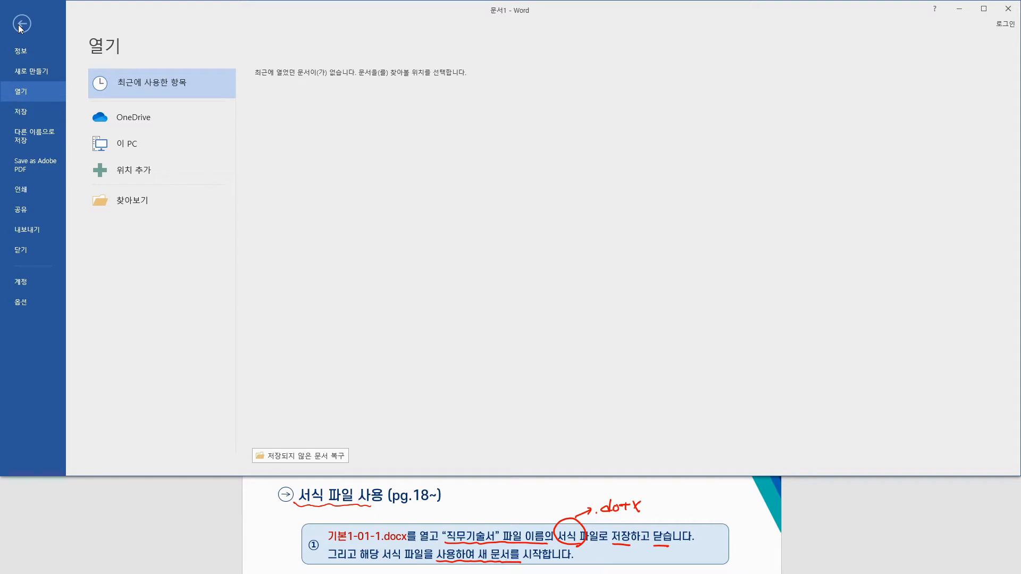
pyautogui.click(19, 25)
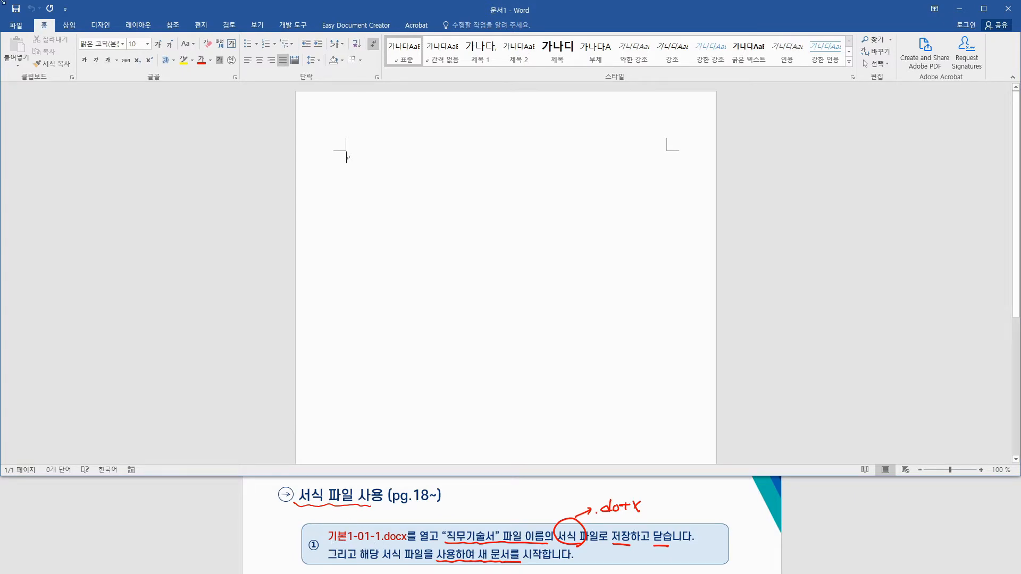
# Step: Open the document 기본1-01-1 from the Documents folder MOS > MOS Word 2016(Expert) > 기본학습 > Part01
pyautogui.click(16, 25)
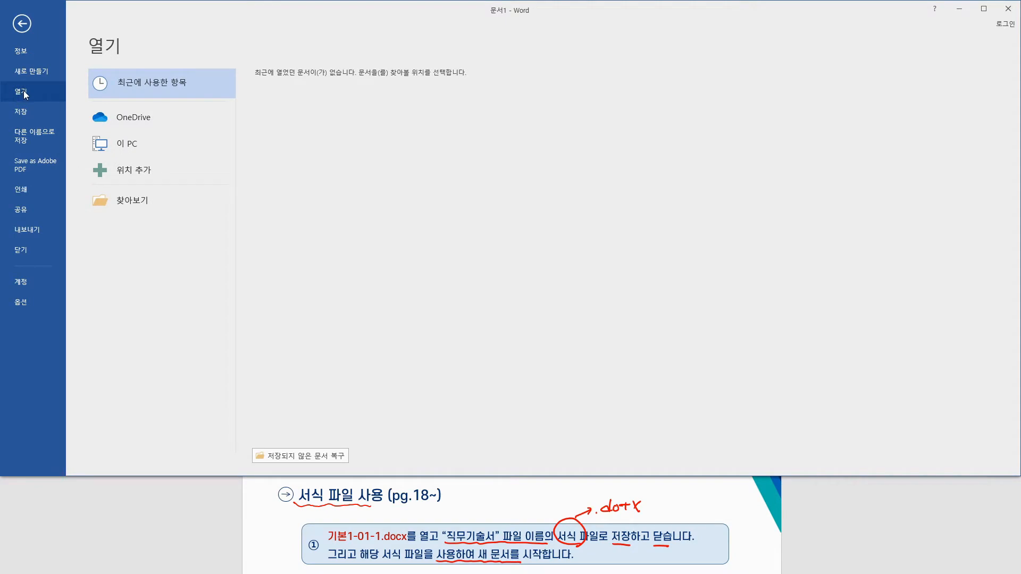
pyautogui.click(135, 203)
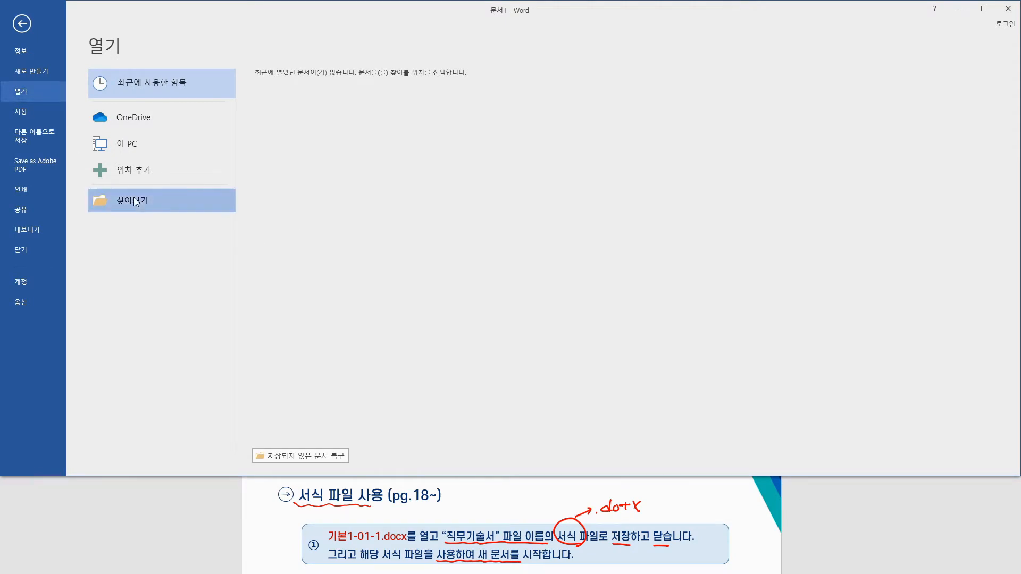
pyautogui.moveTo(200, 11); pyautogui.dragTo(293, 82)
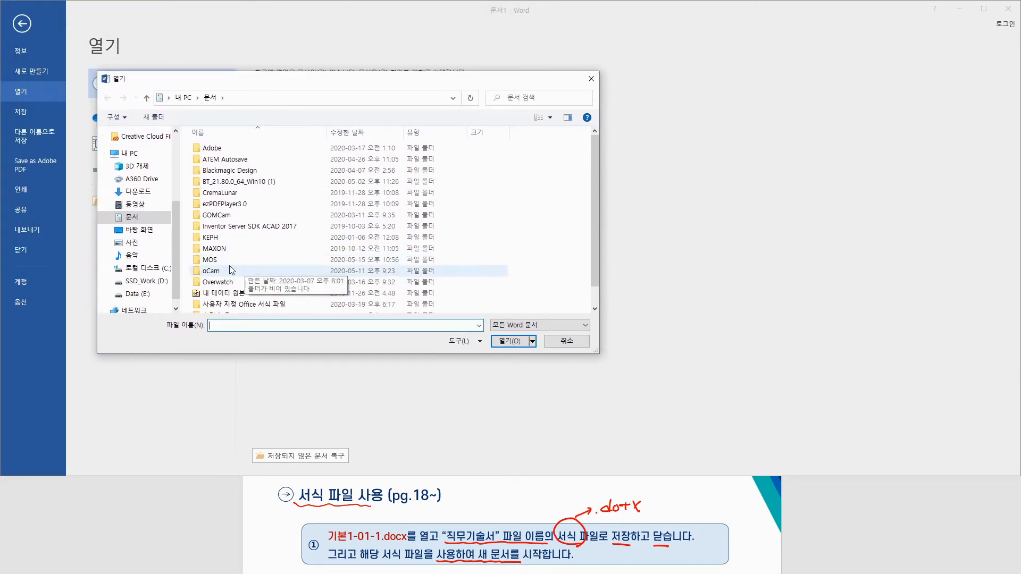
pyautogui.click(210, 260)
pyautogui.doubleClick(209, 261)
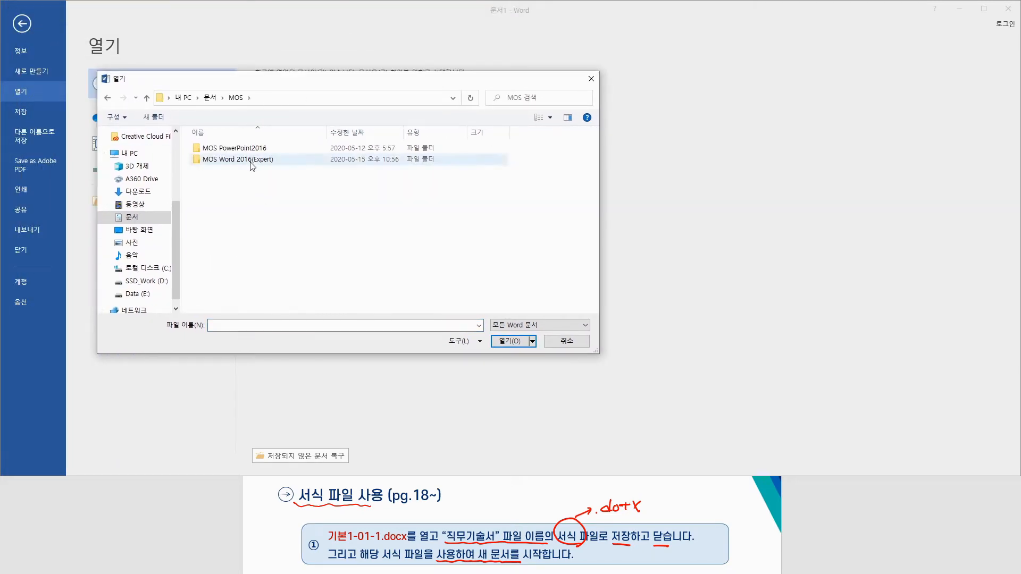
pyautogui.doubleClick(243, 161)
pyautogui.doubleClick(214, 148)
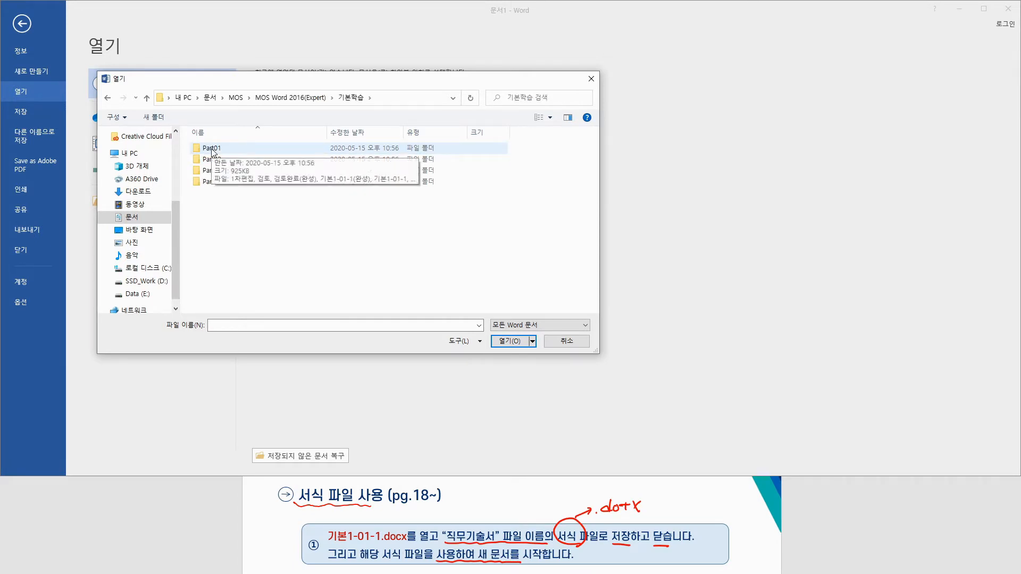
pyautogui.doubleClick(212, 151)
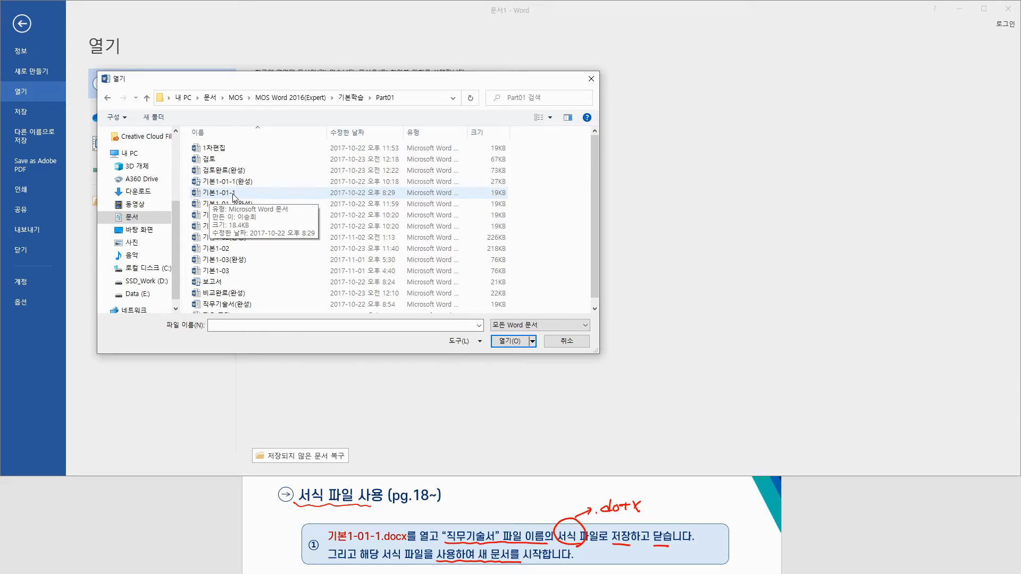
pyautogui.click(230, 195)
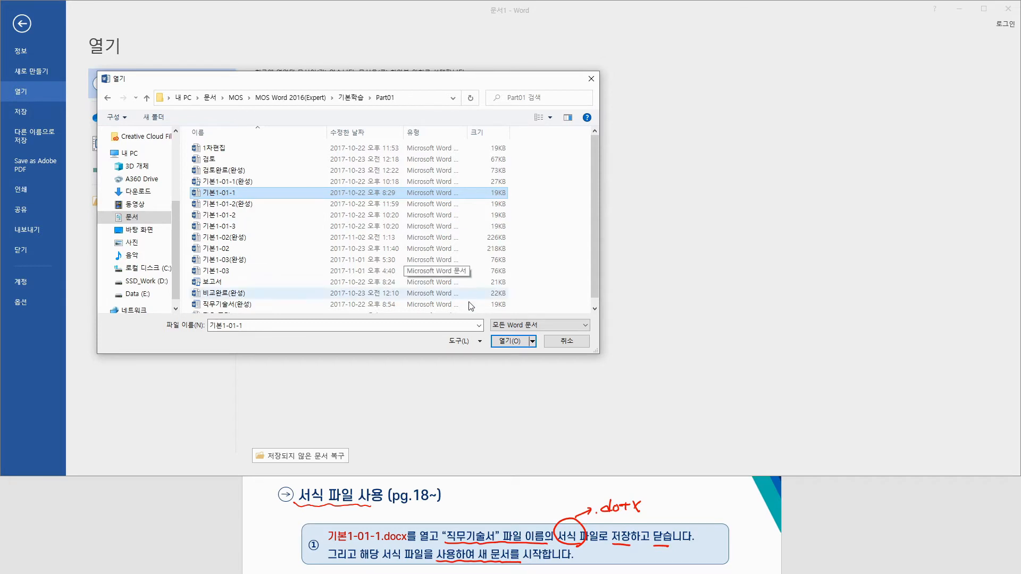
pyautogui.click(504, 342)
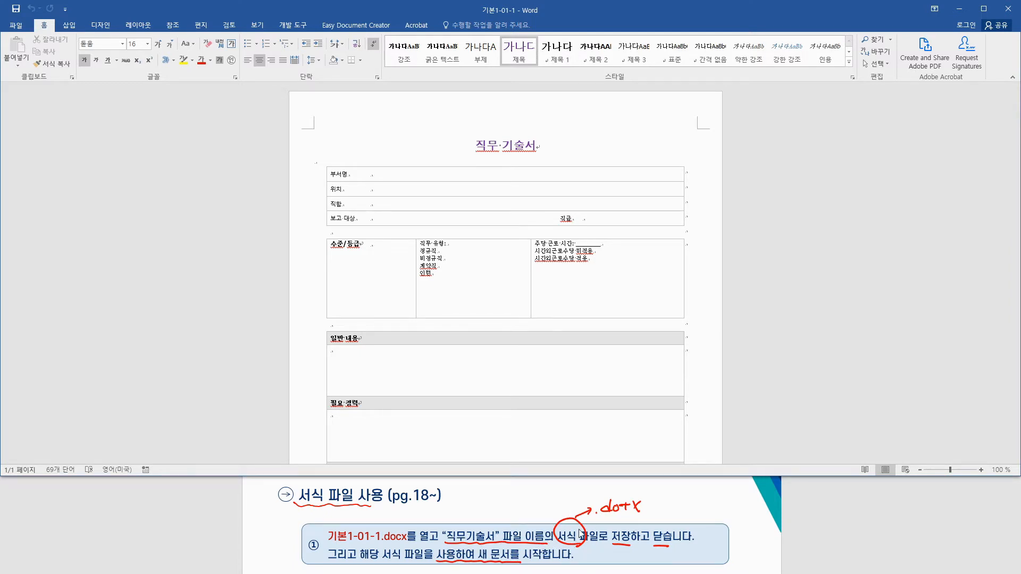
# Step: Save the document as a Word template (Word 서식 파일) named 직무기술서 in the 사용자 지정 Office 서식 파일 folder and close it
pyautogui.click(17, 26)
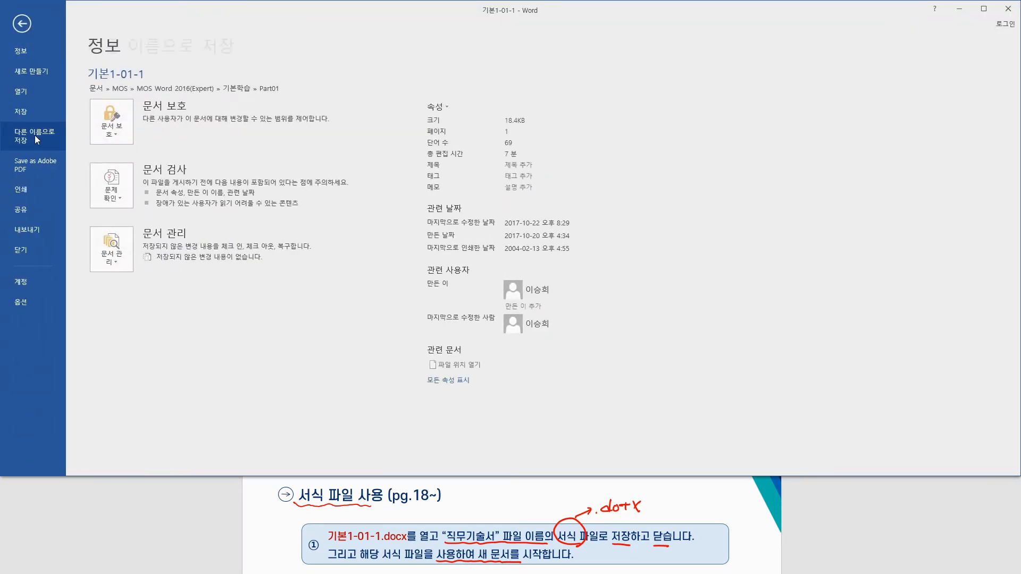
pyautogui.click(34, 136)
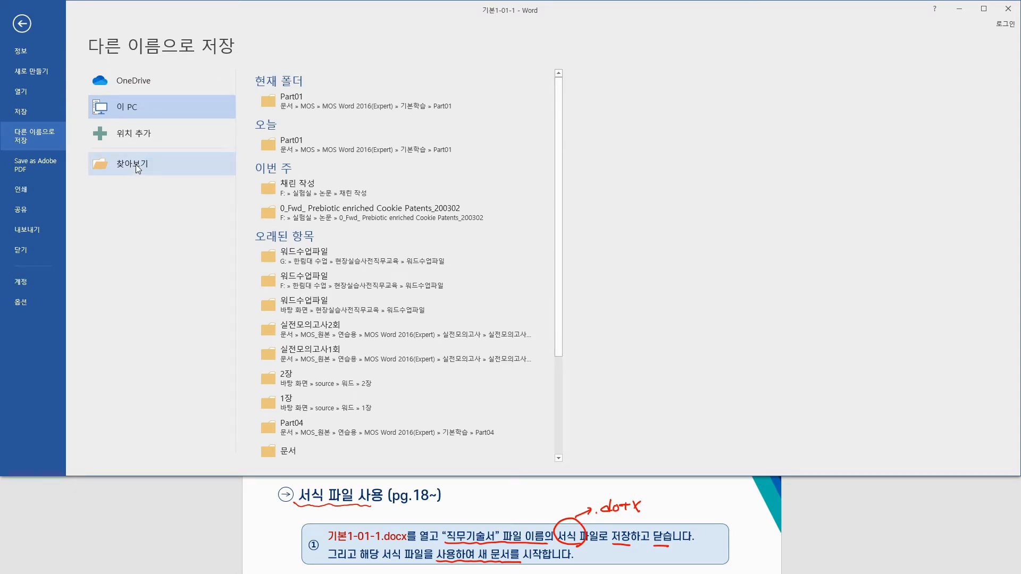
pyautogui.click(136, 164)
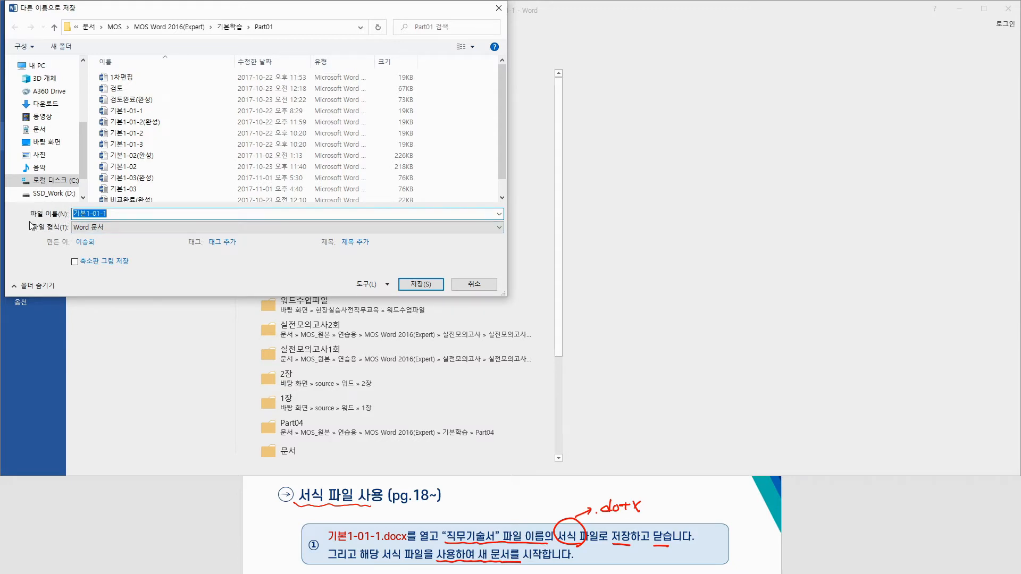
pyautogui.click(110, 229)
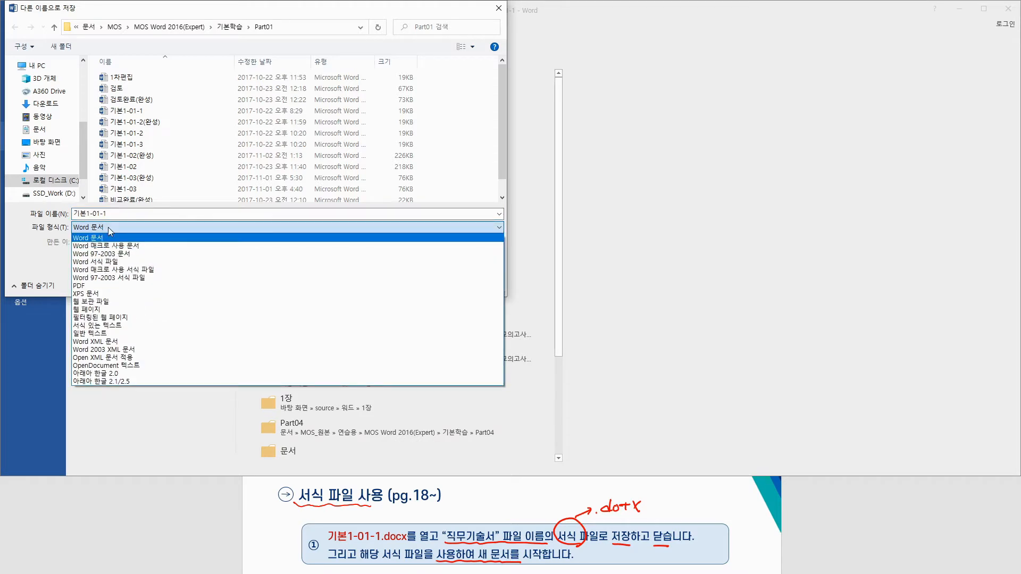
pyautogui.click(121, 263)
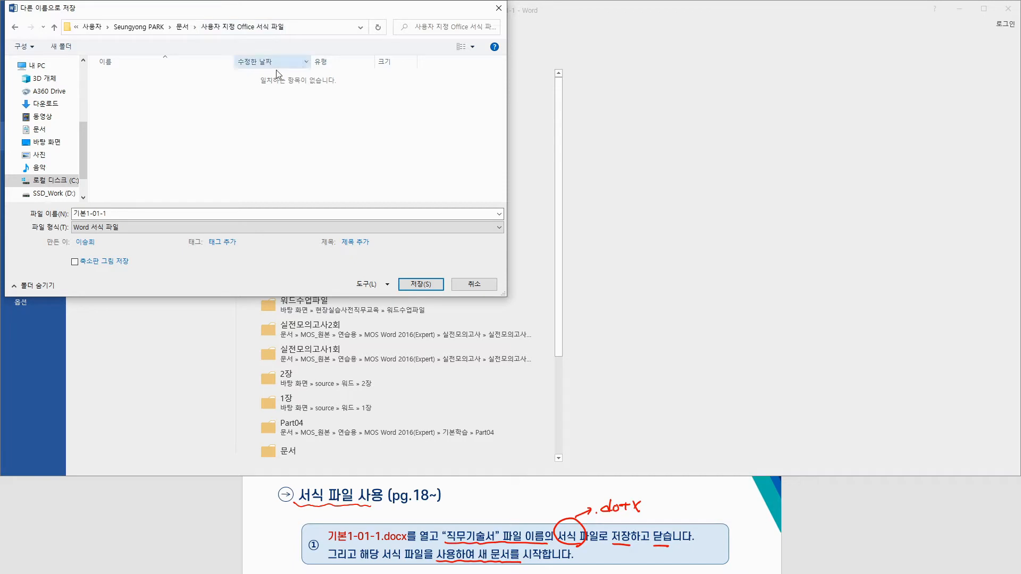
pyautogui.click(123, 213)
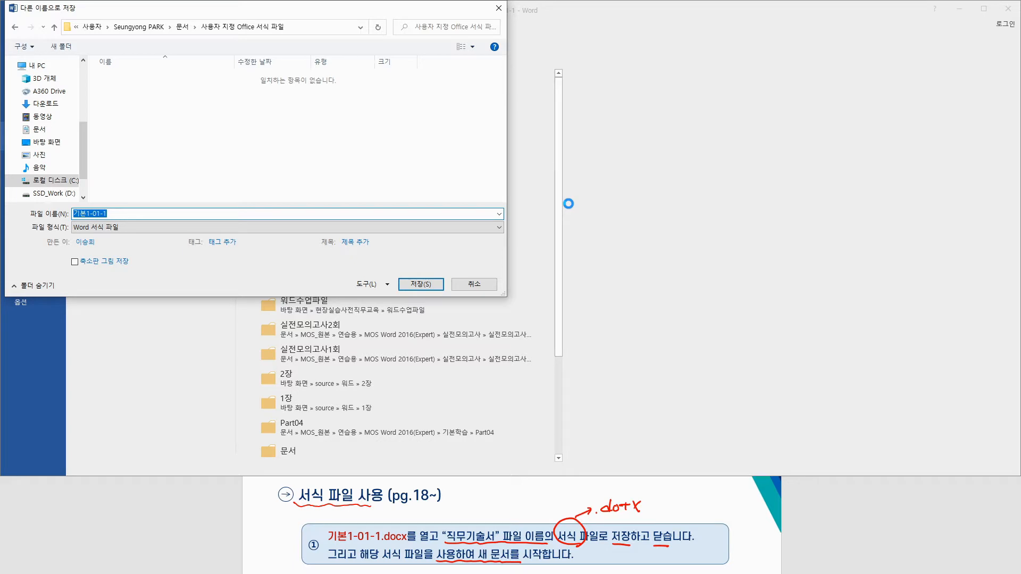
pyautogui.write('직무기술서')
pyautogui.click(430, 285)
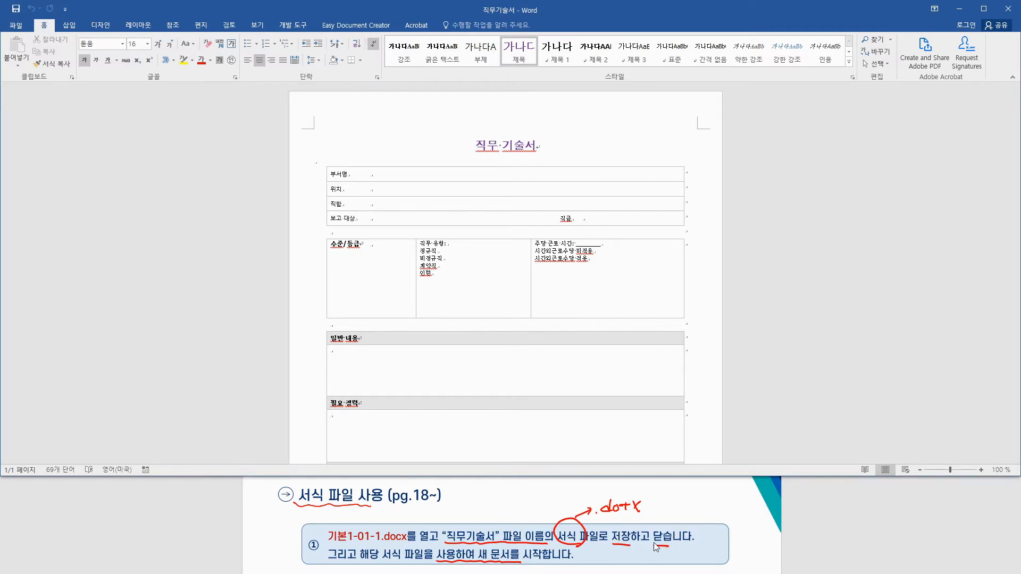
pyautogui.click(16, 25)
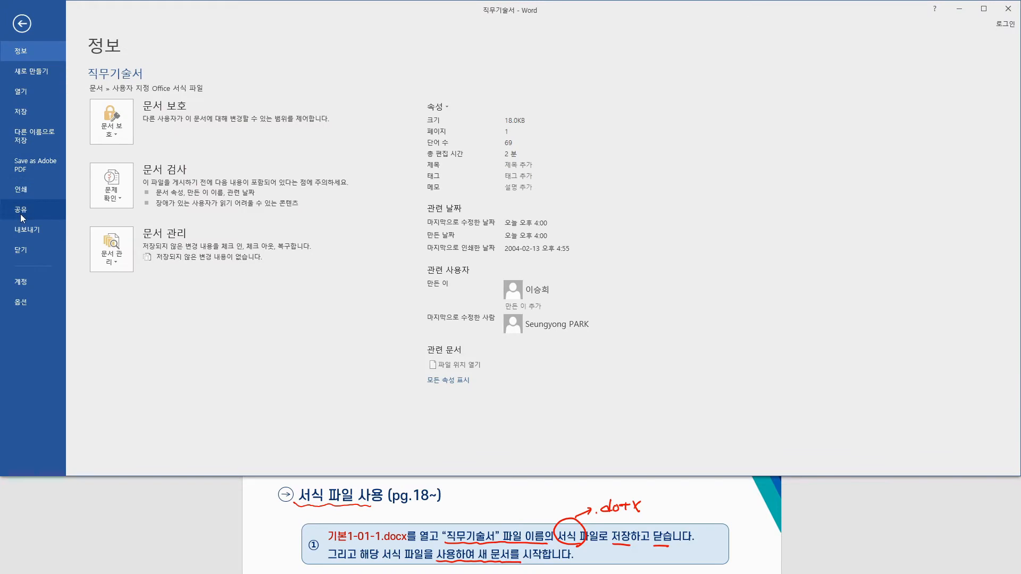
pyautogui.click(33, 249)
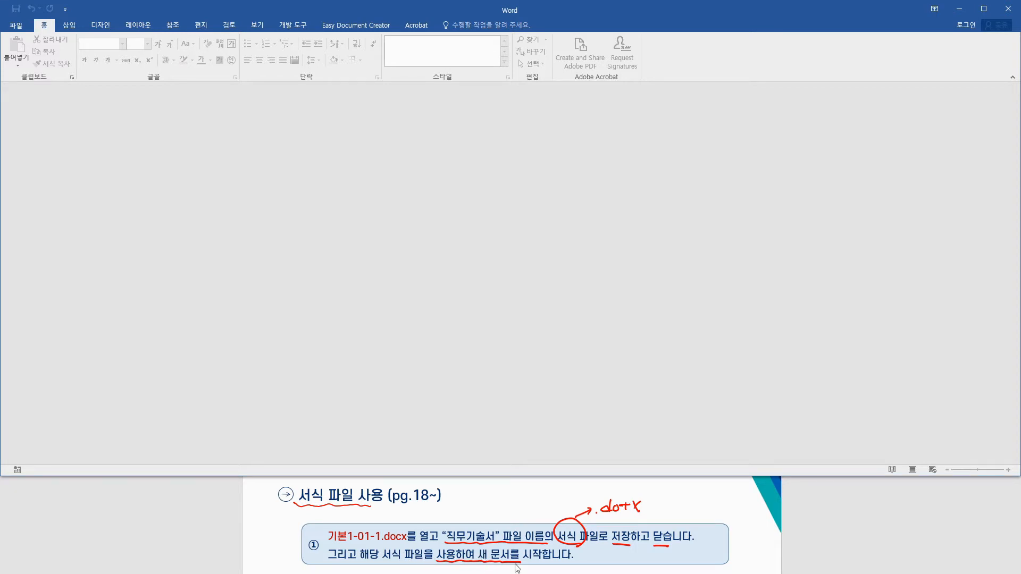
# Step: Create a new document from the personal template 직무기술서
pyautogui.click(17, 25)
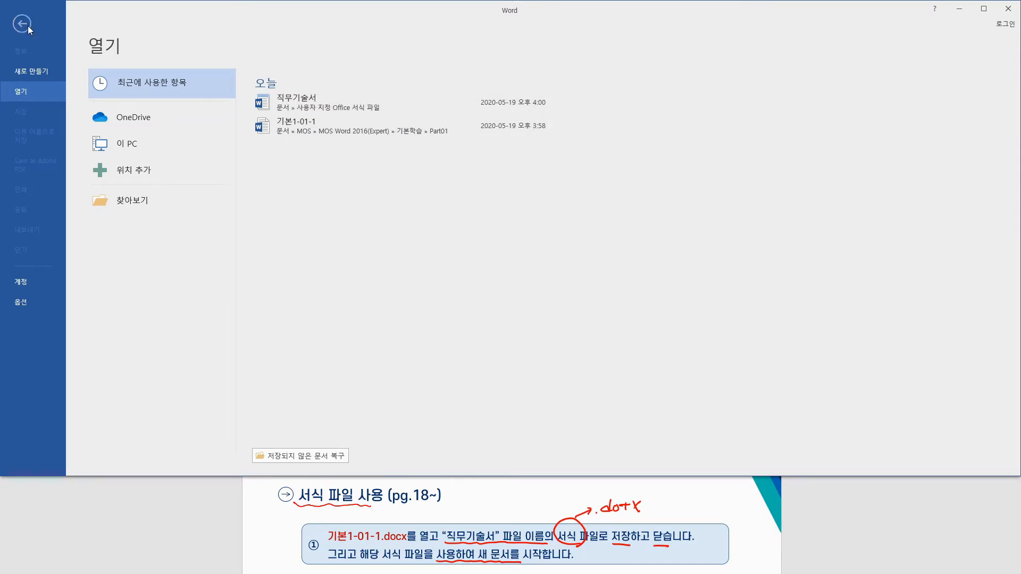
pyautogui.click(46, 68)
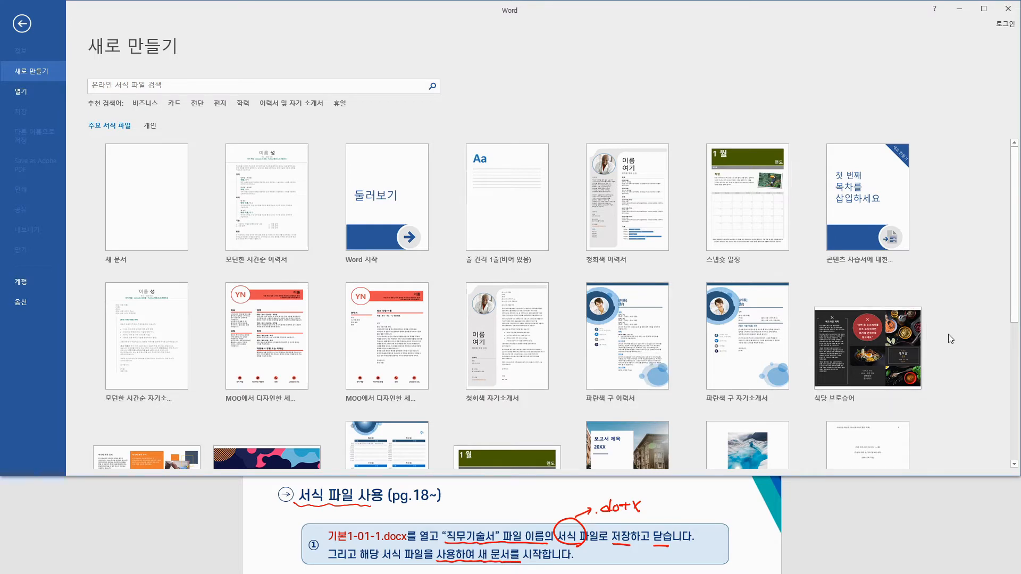
pyautogui.scroll(-5, 945, 333)
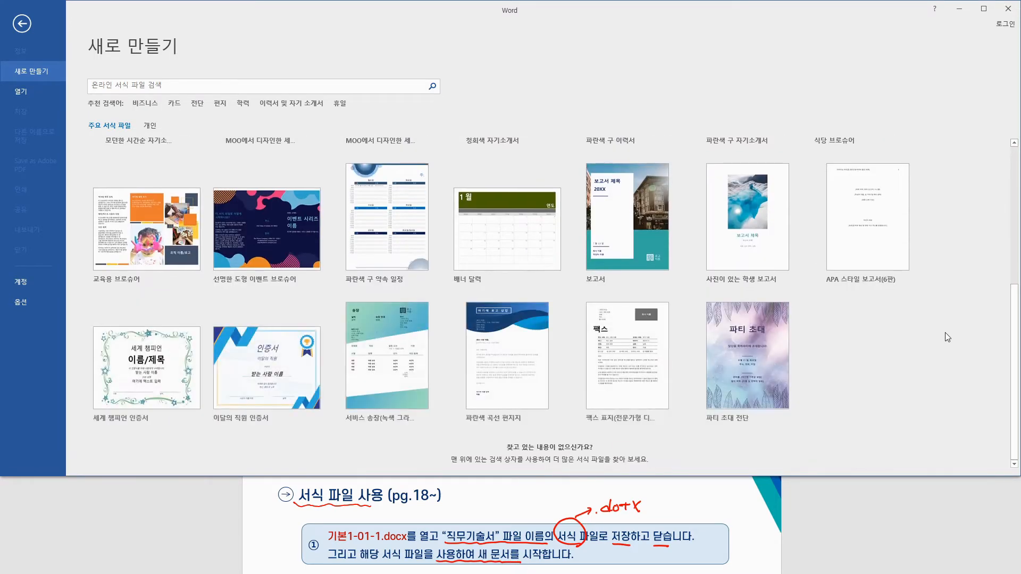
pyautogui.scroll(5, 945, 333)
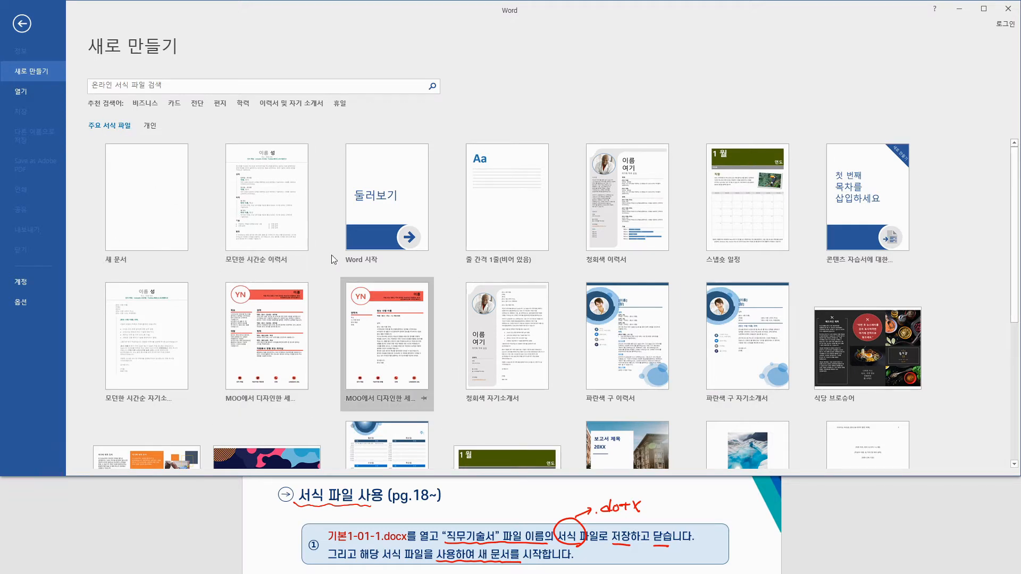
pyautogui.click(151, 126)
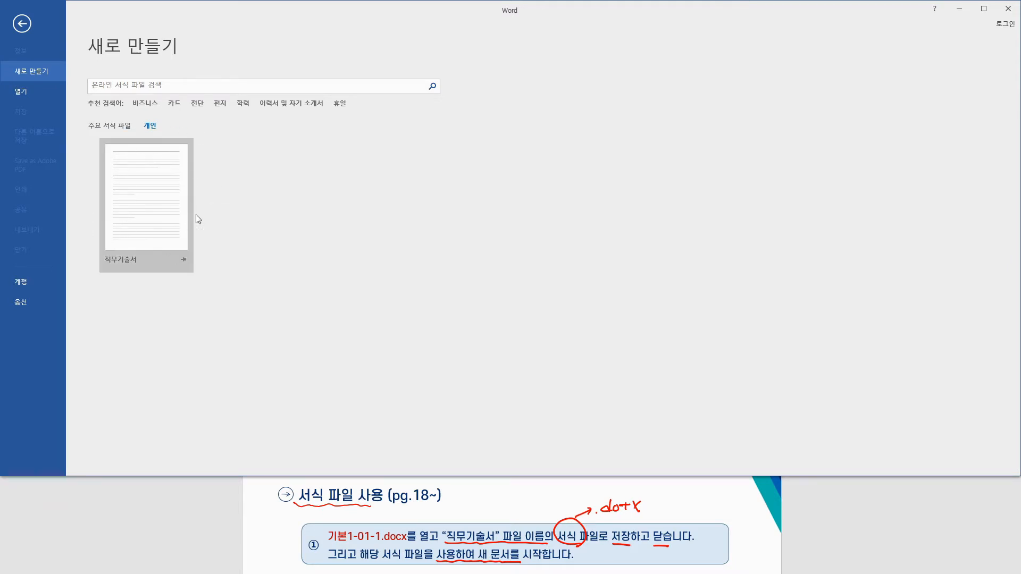
pyautogui.click(140, 196)
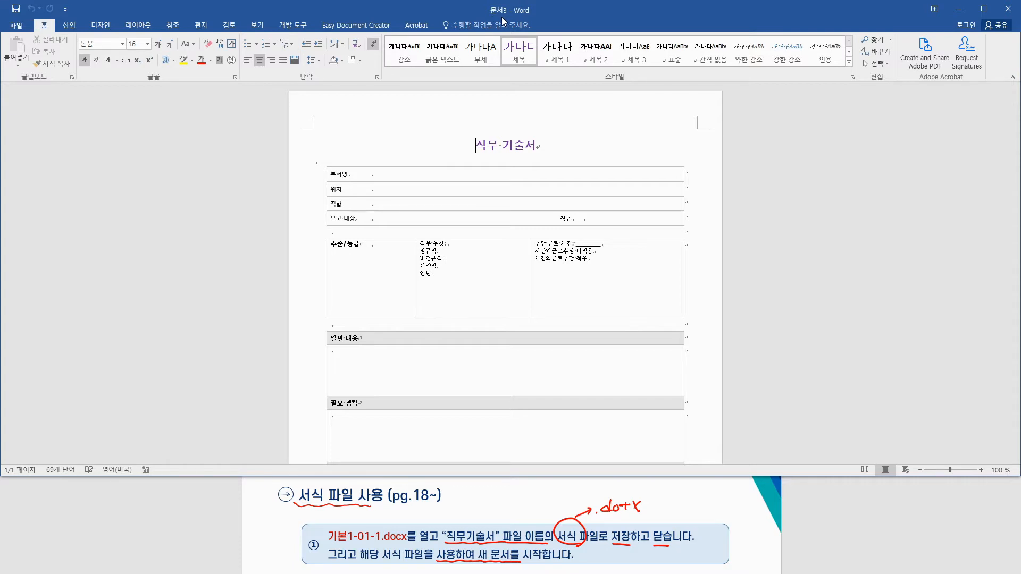
pyautogui.moveTo(557, 5)
pyautogui.mouseDown()
pyautogui.moveTo(563, 37)
pyautogui.moveTo(554, 30)
pyautogui.moveTo(558, 6)
pyautogui.mouseUp()
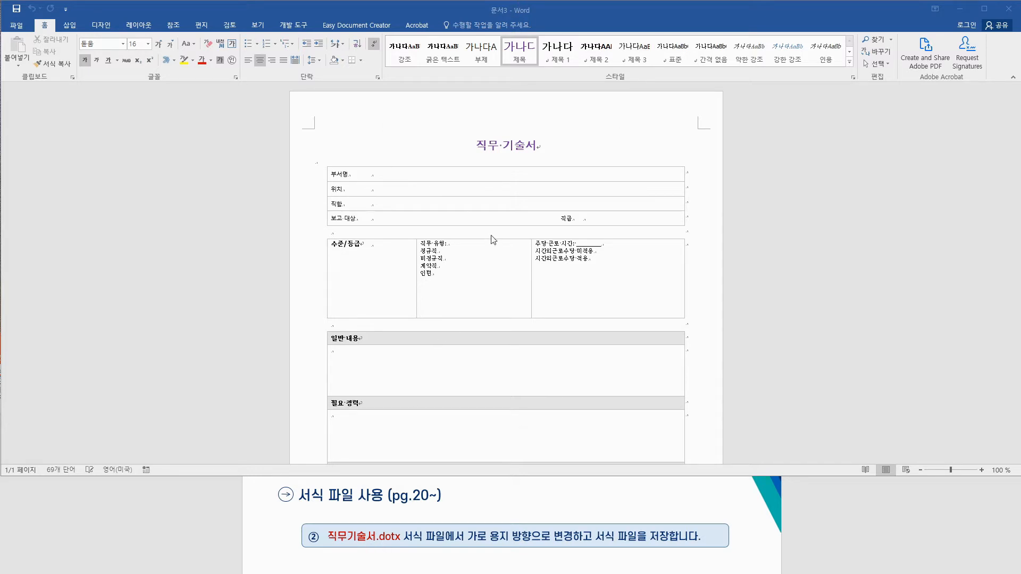
# Step: Open the template file 직무기술서 itself from the 사용자 지정 Office 서식 파일 folder
pyautogui.click(18, 25)
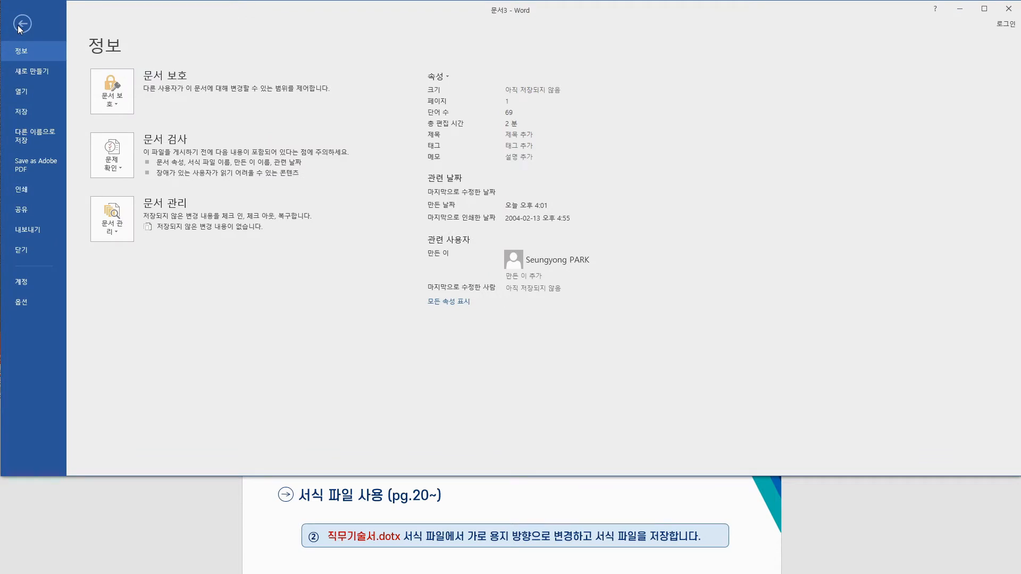
pyautogui.click(29, 91)
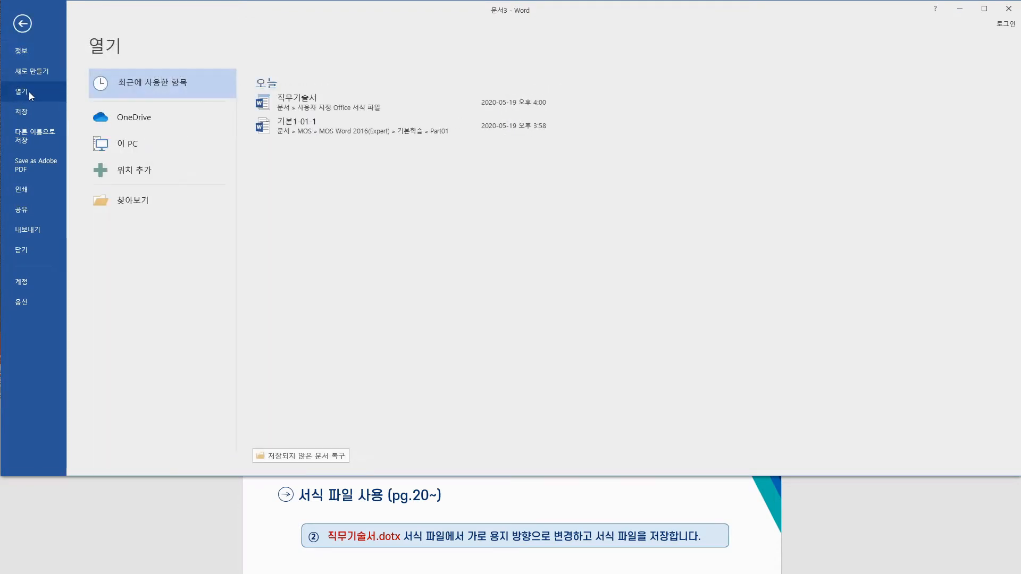
pyautogui.click(139, 199)
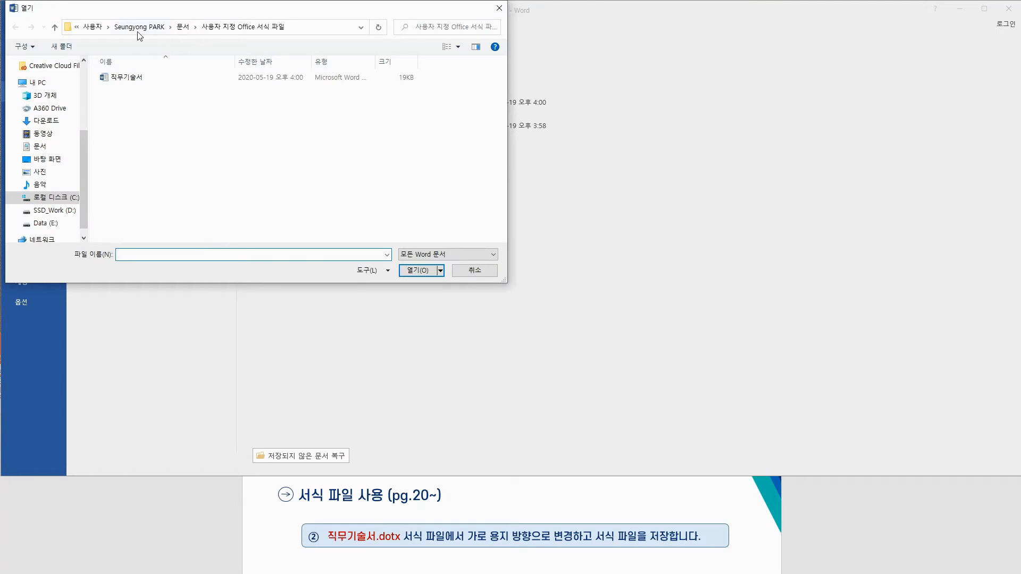
pyautogui.moveTo(440, 15); pyautogui.dragTo(476, 74)
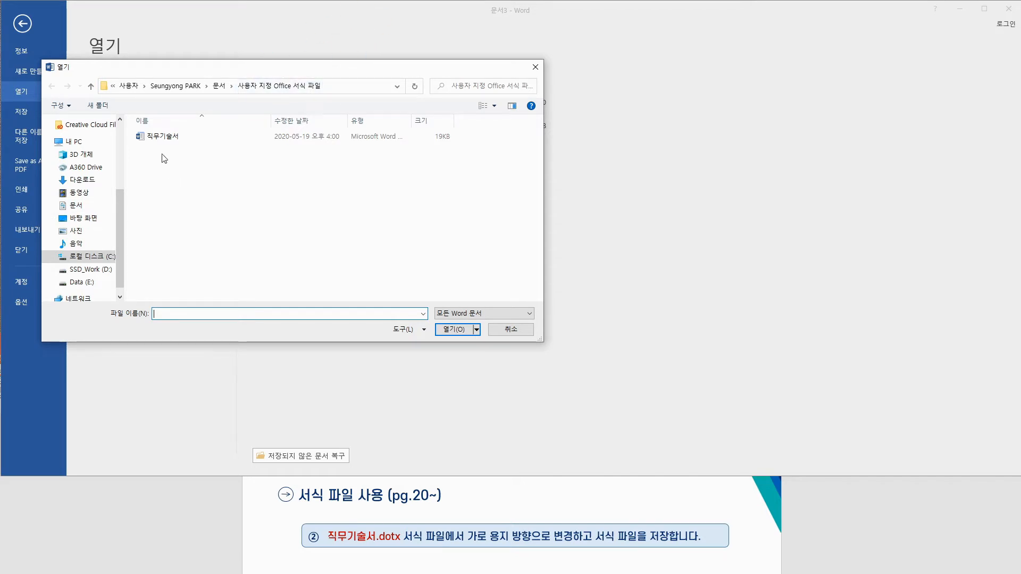
pyautogui.click(163, 137)
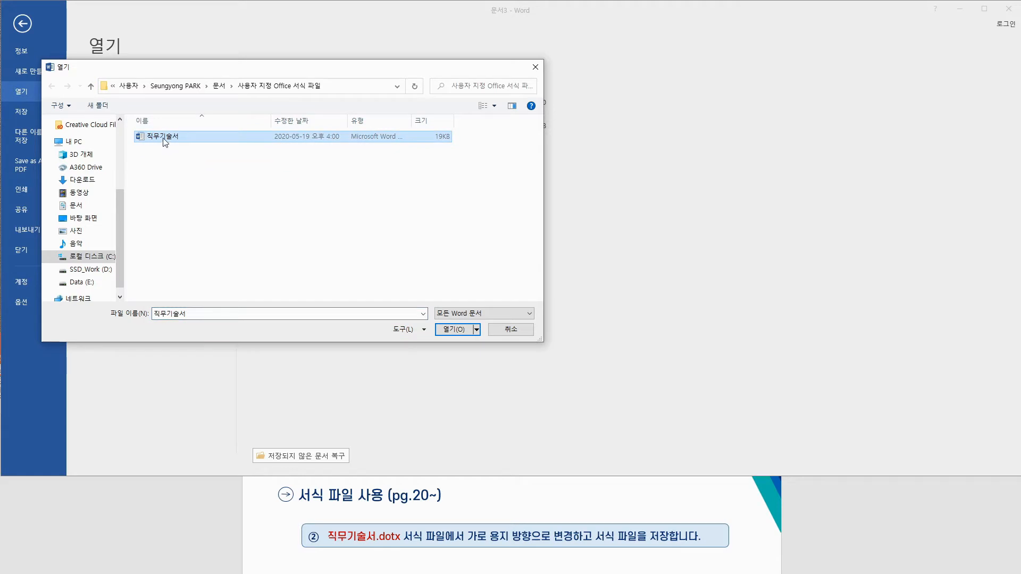
pyautogui.click(455, 328)
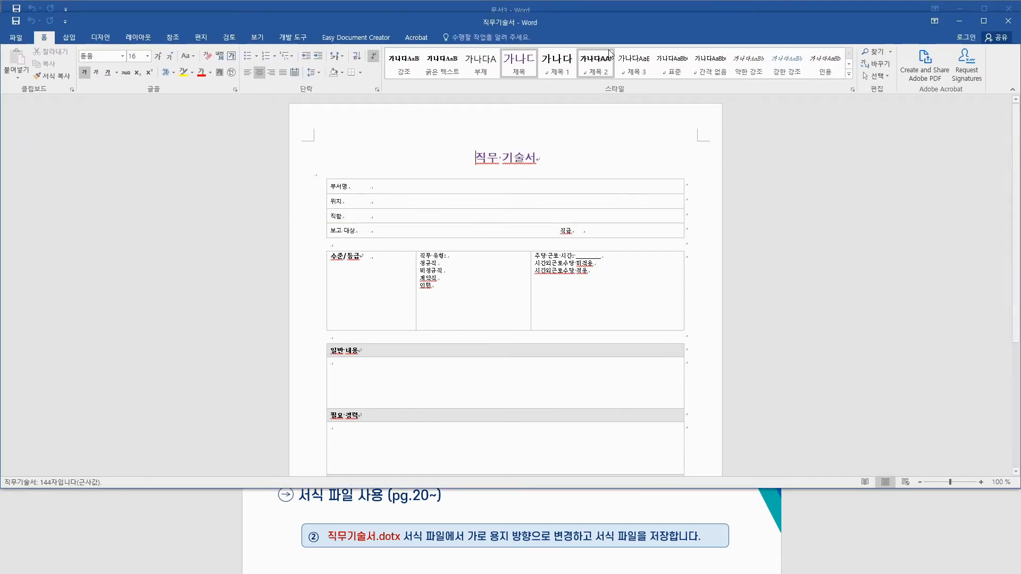
pyautogui.moveTo(557, 15); pyautogui.dragTo(560, 20)
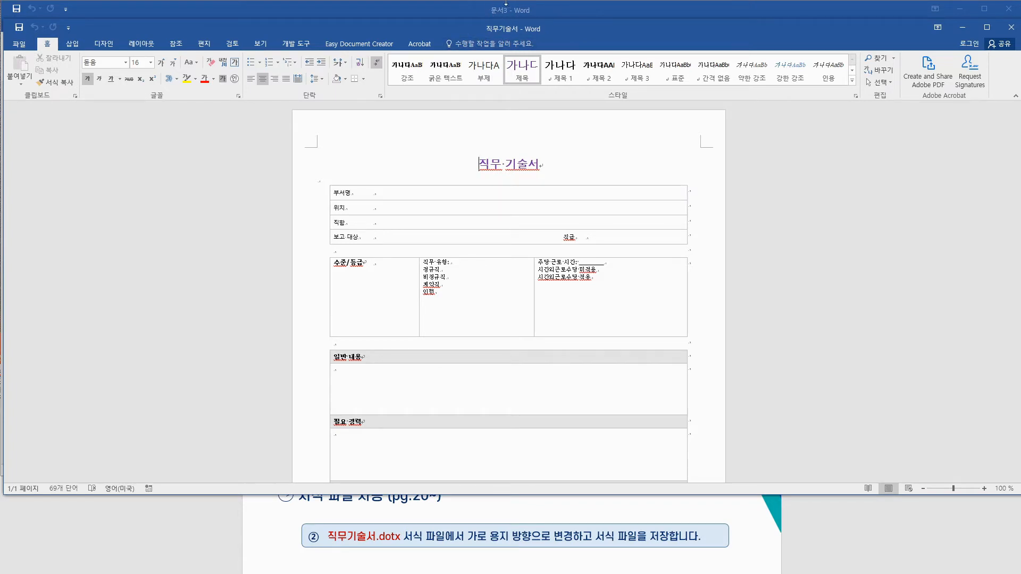
pyautogui.moveTo(567, 29); pyautogui.dragTo(569, 14)
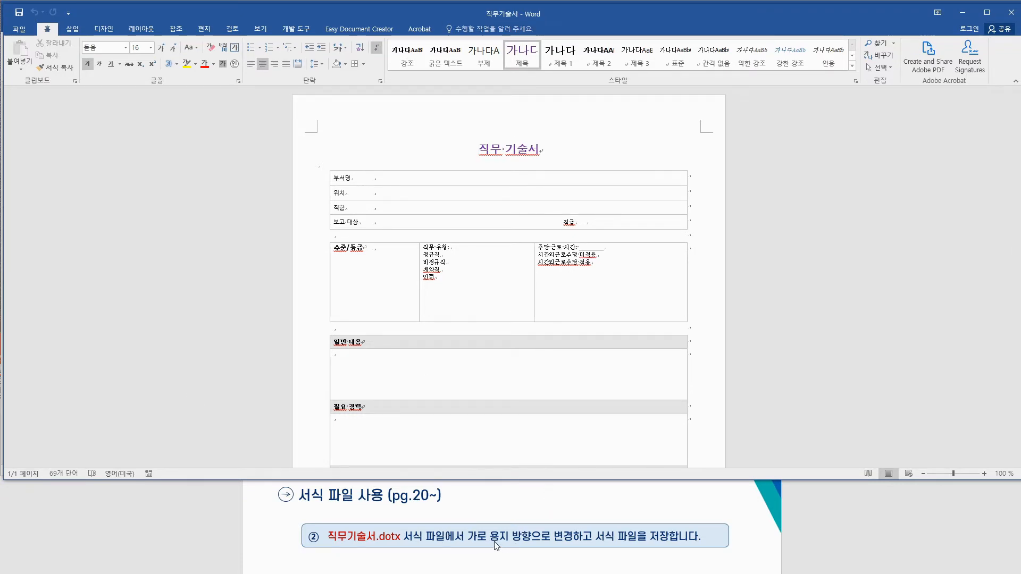
# Step: Change the template's page orientation to landscape (가로) and save the template
pyautogui.click(139, 27)
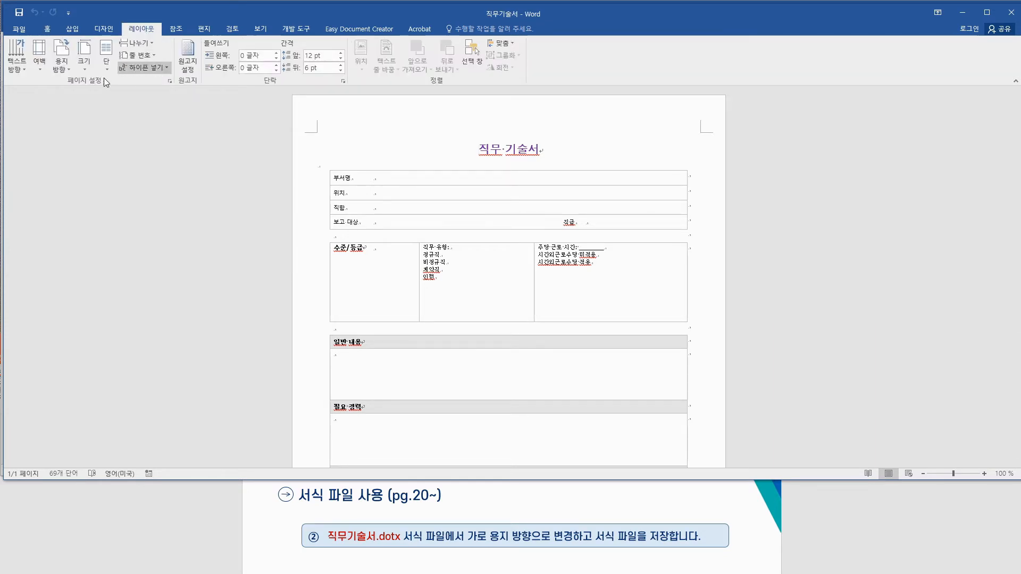
pyautogui.click(64, 66)
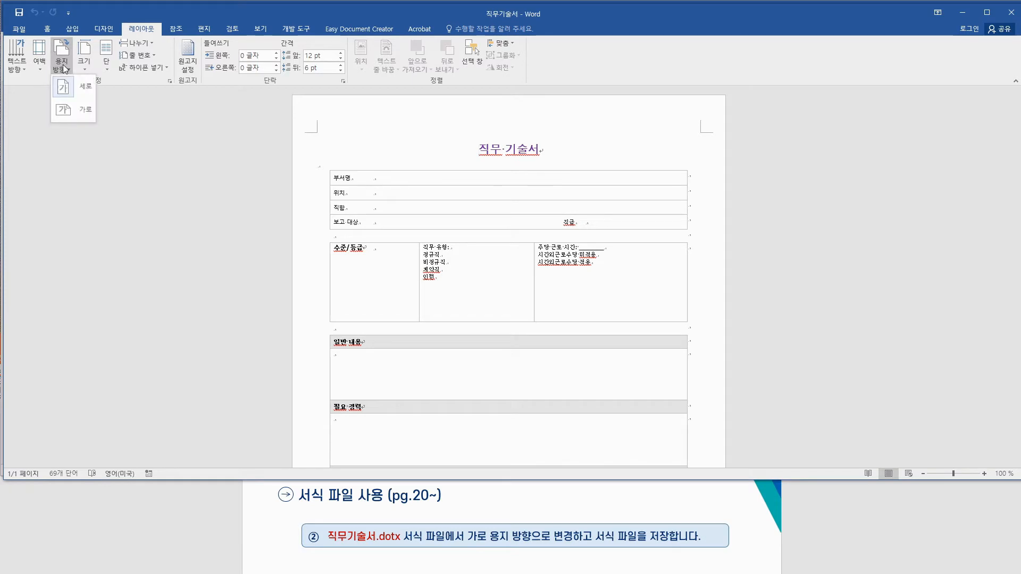
pyautogui.click(79, 112)
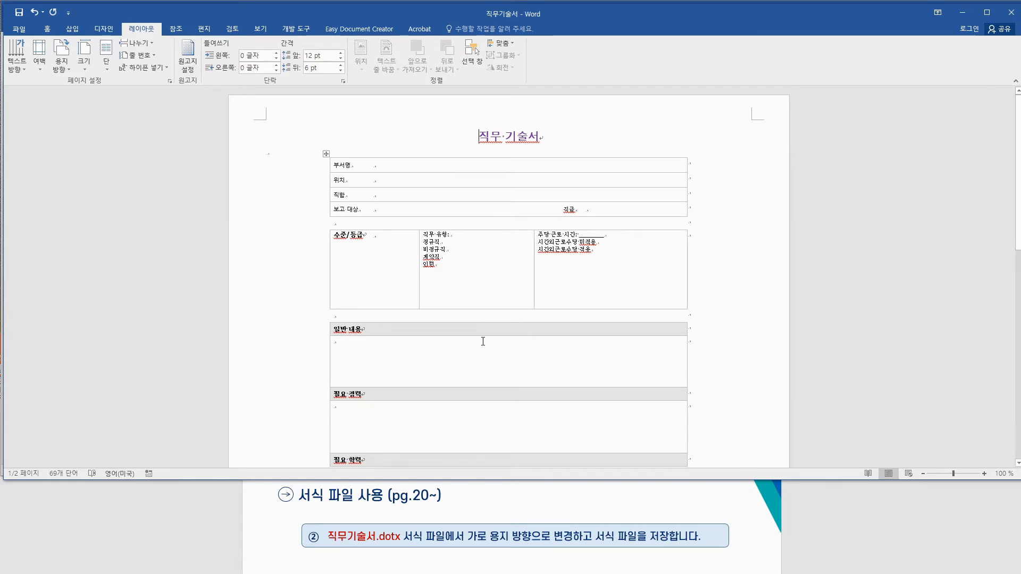
pyautogui.click(19, 12)
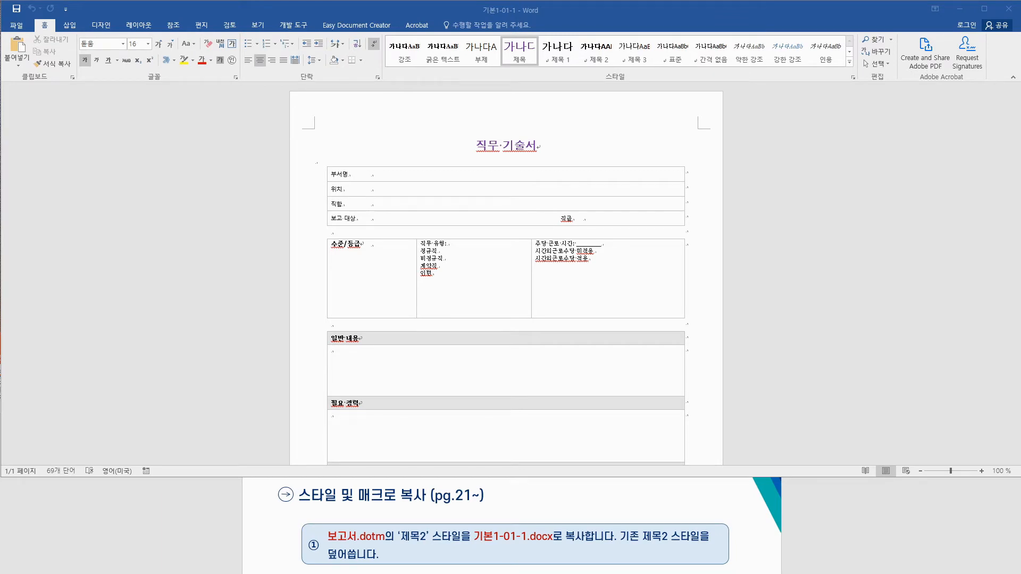
pyautogui.moveTo(28, 130)
pyautogui.mouseDown()
pyautogui.moveTo(32, 140)
pyautogui.moveTo(46, 128)
pyautogui.moveTo(80, 136)
pyautogui.mouseUp()
pyautogui.moveTo(27, 285)
pyautogui.mouseDown()
pyautogui.moveTo(39, 299)
pyautogui.moveTo(46, 283)
pyautogui.moveTo(85, 288)
pyautogui.mouseUp()
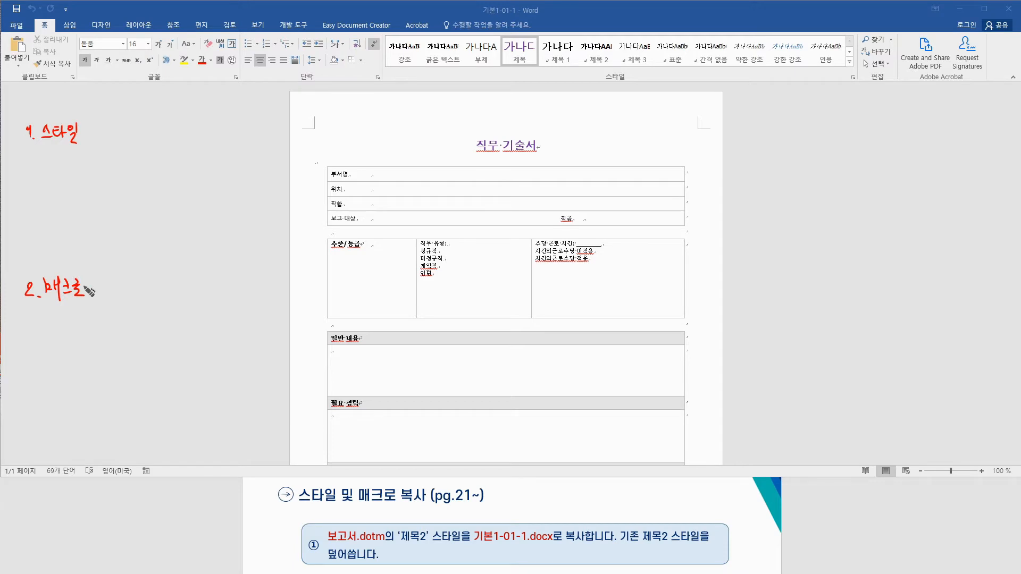
pyautogui.moveTo(83, 131)
pyautogui.mouseDown()
pyautogui.moveTo(97, 131)
pyautogui.moveTo(90, 136)
pyautogui.mouseUp()
pyautogui.moveTo(105, 125)
pyautogui.mouseDown()
pyautogui.moveTo(106, 134)
pyautogui.moveTo(155, 128)
pyautogui.moveTo(176, 139)
pyautogui.moveTo(186, 123)
pyautogui.moveTo(228, 135)
pyautogui.mouseUp()
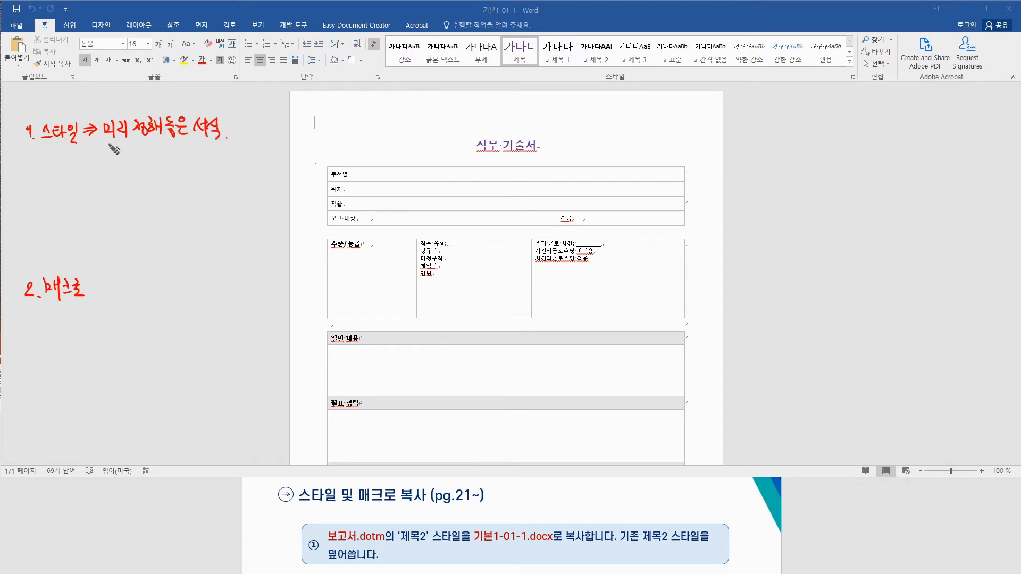
pyautogui.moveTo(228, 128); pyautogui.dragTo(245, 137)
pyautogui.moveTo(267, 131)
pyautogui.mouseDown()
pyautogui.moveTo(306, 121)
pyautogui.moveTo(313, 132)
pyautogui.moveTo(268, 144)
pyautogui.moveTo(264, 155)
pyautogui.moveTo(283, 157)
pyautogui.mouseUp()
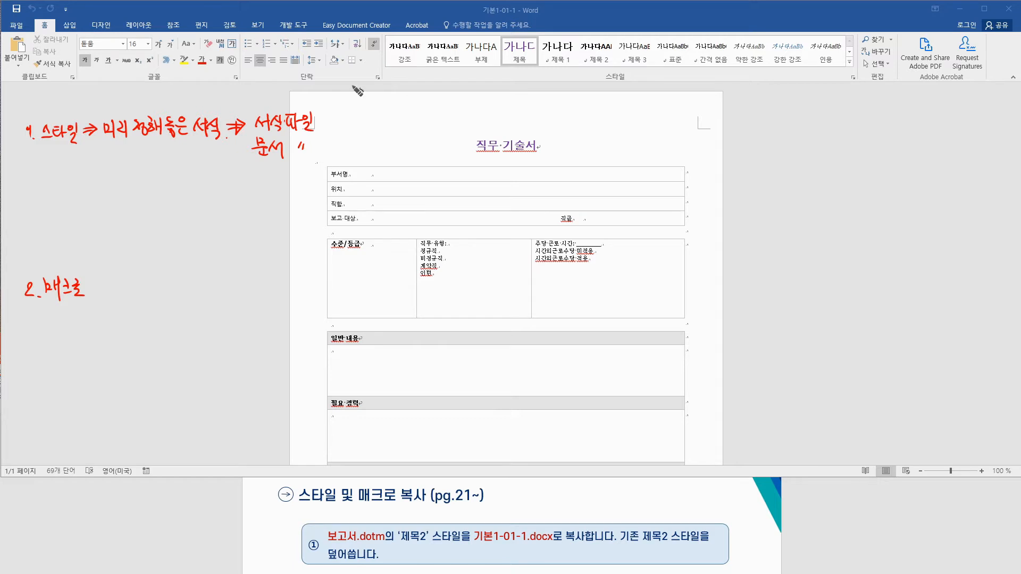
pyautogui.moveTo(302, 169)
pyautogui.mouseDown()
pyautogui.moveTo(248, 140)
pyautogui.moveTo(321, 160)
pyautogui.moveTo(339, 129)
pyautogui.moveTo(333, 136)
pyautogui.moveTo(383, 139)
pyautogui.moveTo(388, 129)
pyautogui.moveTo(388, 138)
pyautogui.mouseUp()
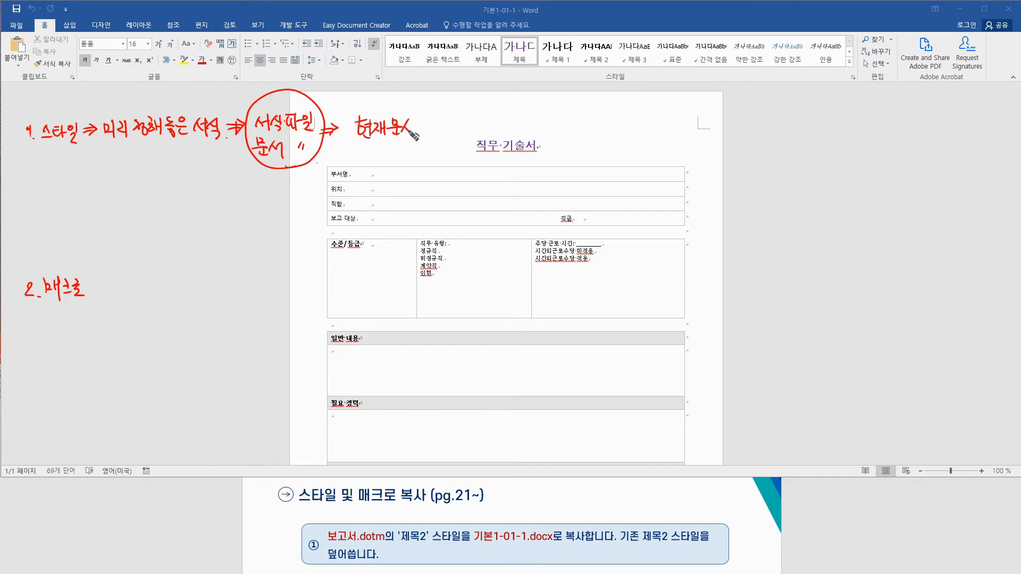
pyautogui.rightClick(414, 127)
pyautogui.click(417, 124)
pyautogui.moveTo(426, 120)
pyautogui.mouseDown()
pyautogui.moveTo(432, 140)
pyautogui.moveTo(453, 144)
pyautogui.moveTo(460, 117)
pyautogui.moveTo(479, 140)
pyautogui.moveTo(493, 115)
pyautogui.moveTo(499, 138)
pyautogui.mouseUp()
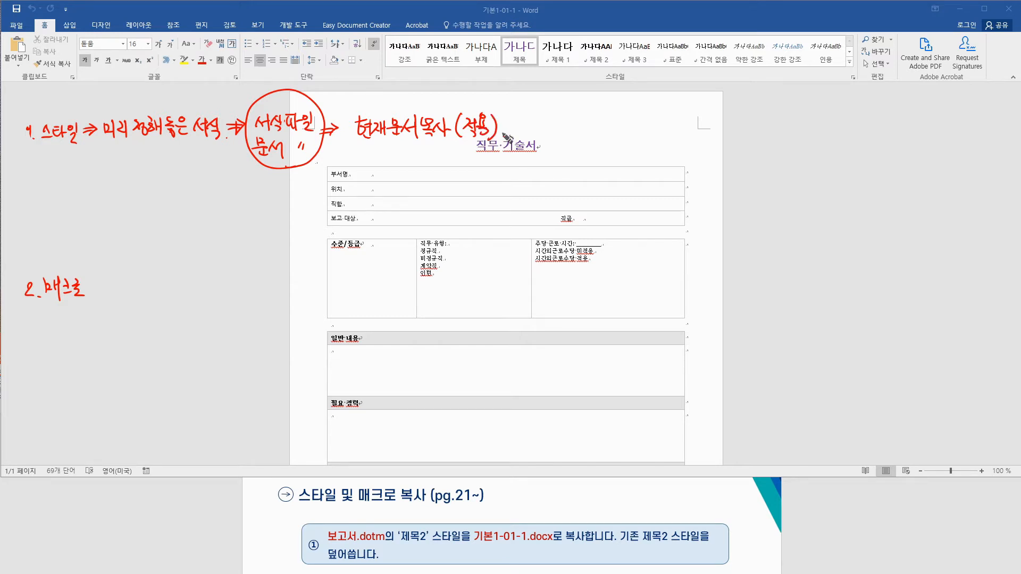
pyautogui.moveTo(89, 288)
pyautogui.mouseDown()
pyautogui.moveTo(127, 279)
pyautogui.moveTo(119, 290)
pyautogui.moveTo(139, 285)
pyautogui.moveTo(137, 299)
pyautogui.mouseUp()
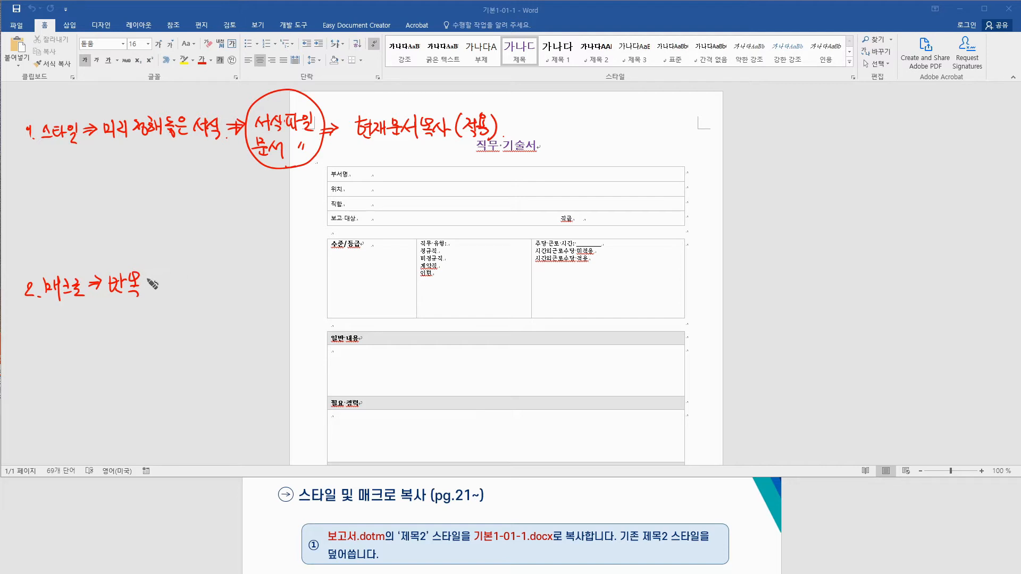
pyautogui.moveTo(147, 275)
pyautogui.mouseDown()
pyautogui.moveTo(171, 291)
pyautogui.moveTo(211, 275)
pyautogui.moveTo(215, 297)
pyautogui.moveTo(234, 277)
pyautogui.moveTo(230, 290)
pyautogui.moveTo(244, 273)
pyautogui.moveTo(249, 284)
pyautogui.mouseUp()
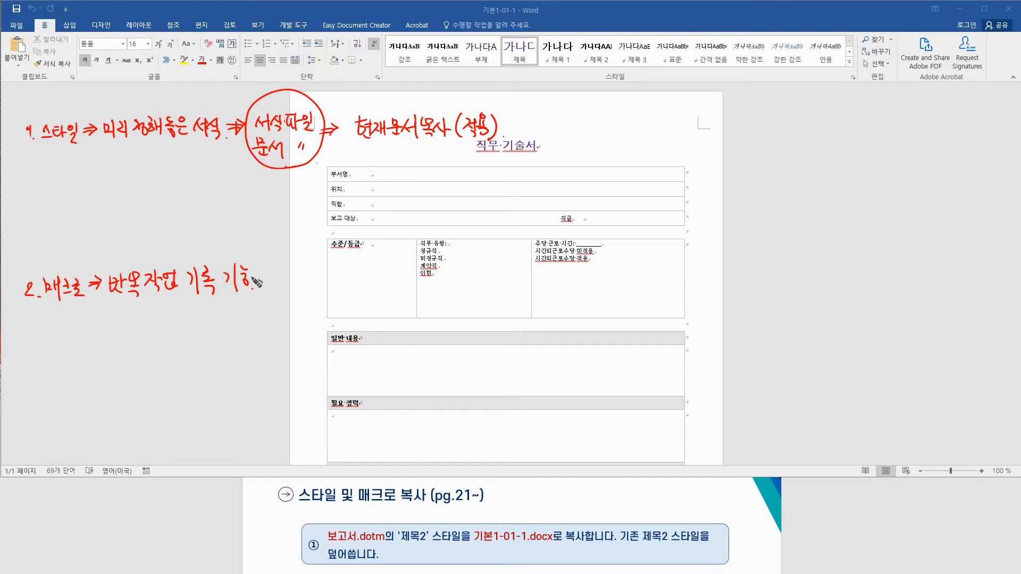
pyautogui.moveTo(25, 99)
pyautogui.mouseDown()
pyautogui.moveTo(15, 122)
pyautogui.moveTo(19, 361)
pyautogui.mouseUp()
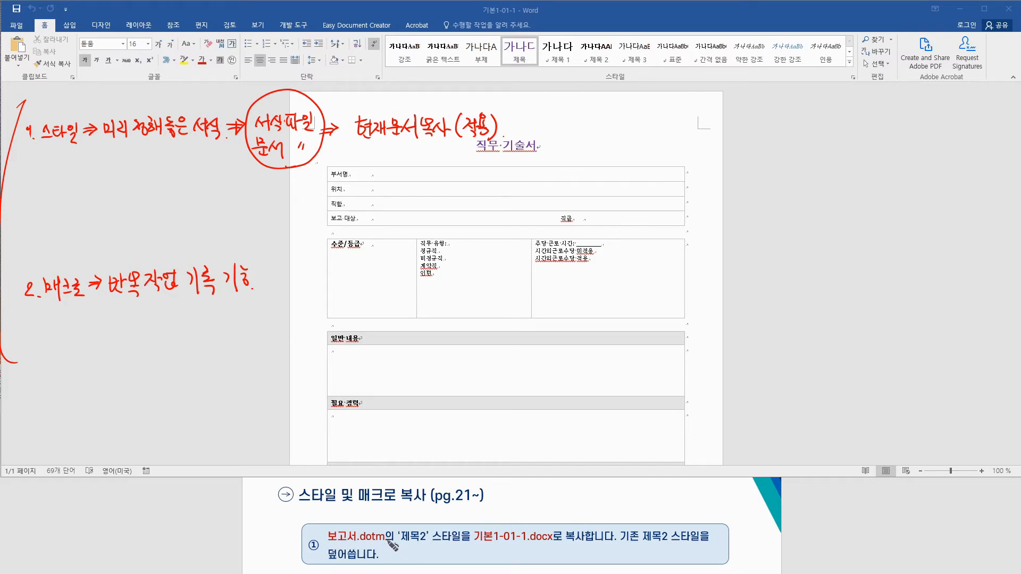
pyautogui.moveTo(398, 548); pyautogui.dragTo(460, 550)
pyautogui.moveTo(405, 545)
pyautogui.mouseDown()
pyautogui.moveTo(428, 524)
pyautogui.moveTo(423, 548)
pyautogui.mouseUp()
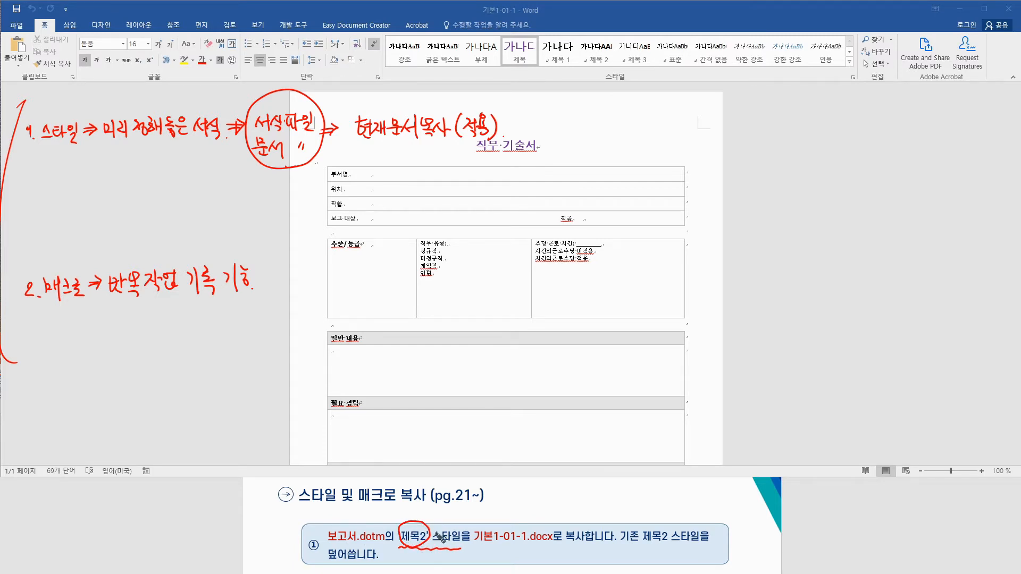
pyautogui.moveTo(694, 544); pyautogui.dragTo(642, 548)
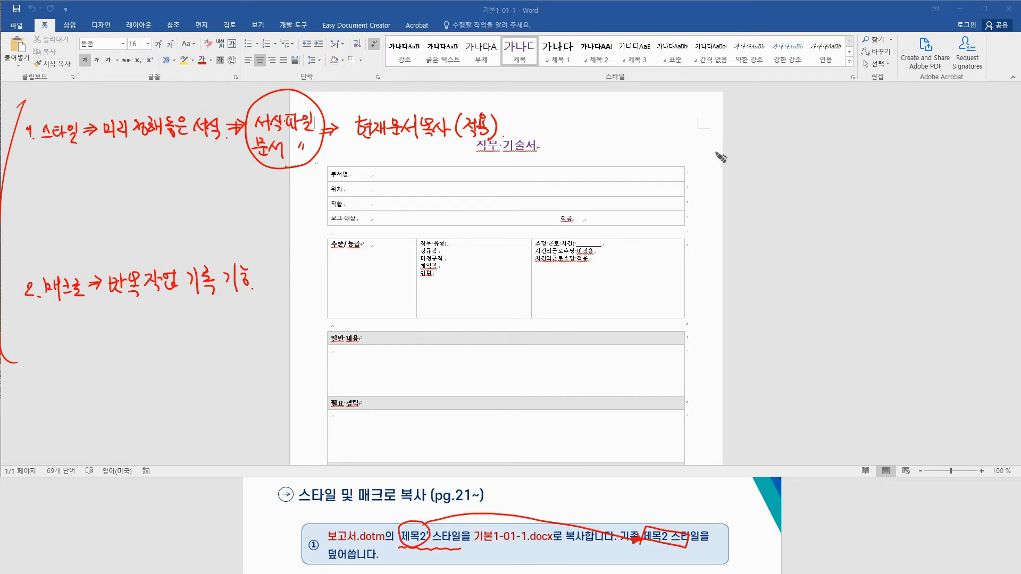
pyautogui.moveTo(717, 142)
pyautogui.mouseDown()
pyautogui.moveTo(692, 255)
pyautogui.moveTo(780, 228)
pyautogui.moveTo(696, 273)
pyautogui.mouseUp()
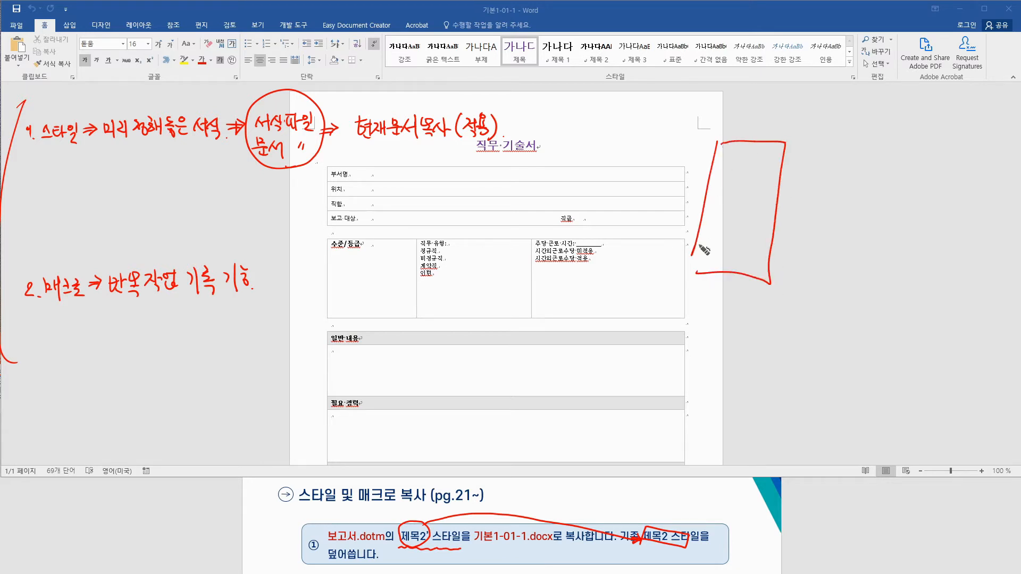
pyautogui.moveTo(734, 139); pyautogui.dragTo(761, 137)
pyautogui.click(759, 137)
pyautogui.moveTo(725, 158)
pyautogui.mouseDown()
pyautogui.moveTo(752, 158)
pyautogui.moveTo(744, 236)
pyautogui.moveTo(723, 154)
pyautogui.moveTo(709, 232)
pyautogui.mouseUp()
pyautogui.click(728, 155)
pyautogui.click(724, 175)
pyautogui.click(723, 191)
pyautogui.click(721, 213)
pyautogui.click(720, 231)
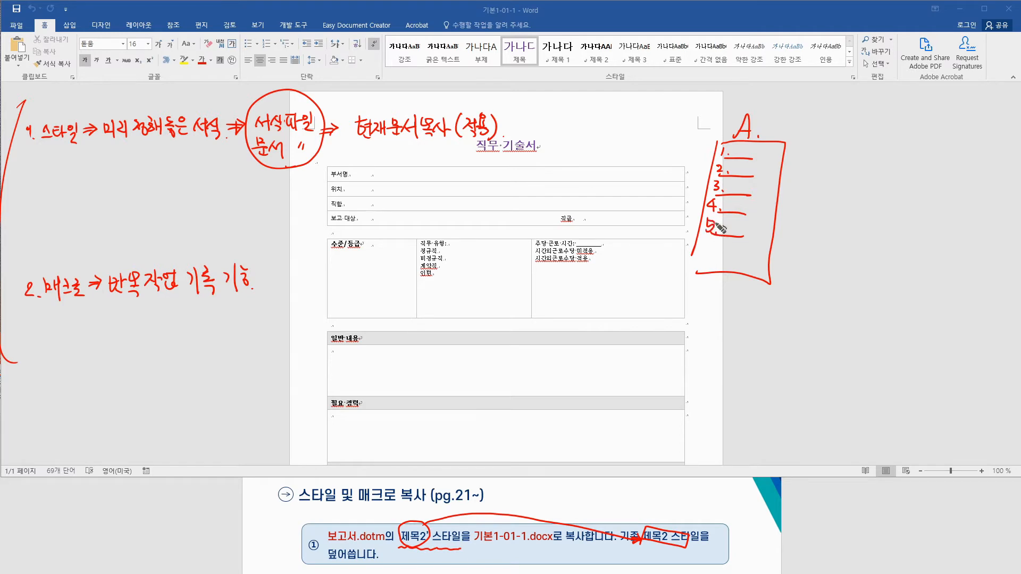
pyautogui.moveTo(876, 144)
pyautogui.mouseDown()
pyautogui.moveTo(881, 264)
pyautogui.moveTo(944, 175)
pyautogui.moveTo(881, 275)
pyautogui.mouseUp()
pyautogui.moveTo(903, 118); pyautogui.dragTo(905, 136)
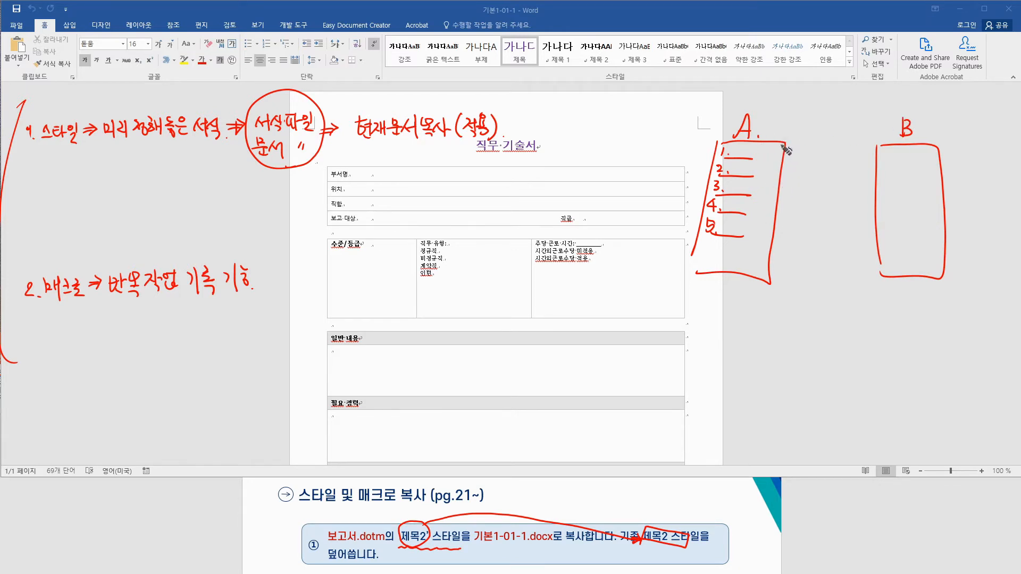
pyautogui.moveTo(783, 142)
pyautogui.mouseDown()
pyautogui.moveTo(843, 136)
pyautogui.moveTo(857, 144)
pyautogui.mouseUp()
pyautogui.moveTo(806, 116)
pyautogui.mouseDown()
pyautogui.moveTo(813, 128)
pyautogui.moveTo(820, 118)
pyautogui.moveTo(847, 131)
pyautogui.moveTo(851, 124)
pyautogui.moveTo(817, 127)
pyautogui.moveTo(851, 129)
pyautogui.mouseUp()
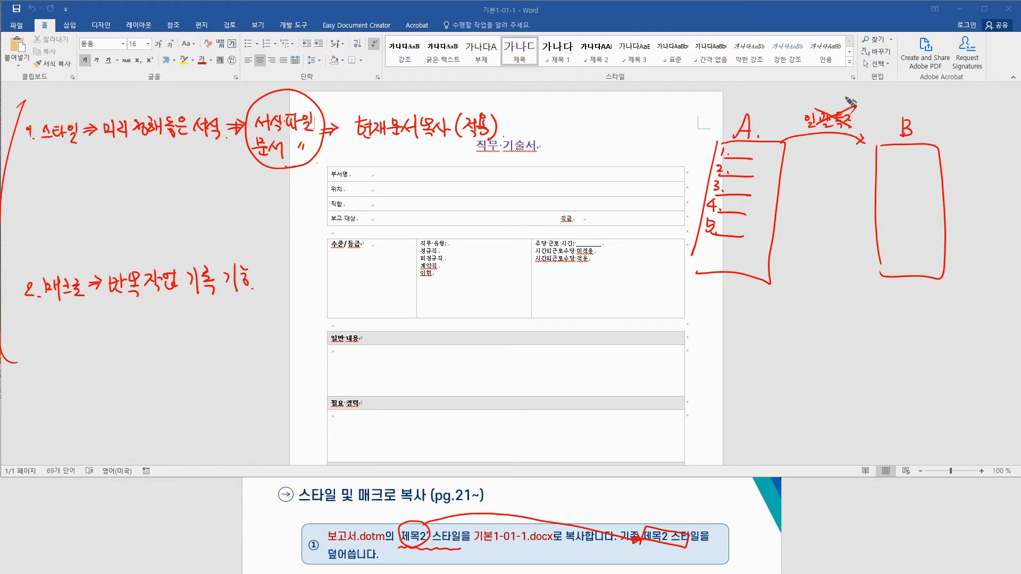
pyautogui.click(758, 136)
pyautogui.moveTo(712, 201)
pyautogui.mouseDown()
pyautogui.moveTo(750, 180)
pyautogui.moveTo(747, 203)
pyautogui.moveTo(716, 207)
pyautogui.moveTo(834, 187)
pyautogui.moveTo(880, 199)
pyautogui.mouseUp()
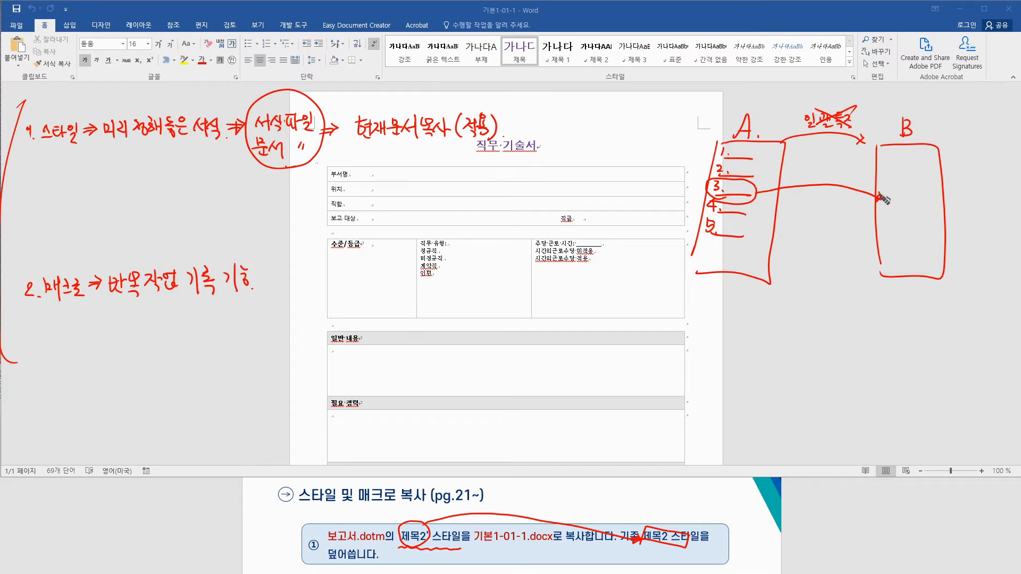
pyautogui.moveTo(818, 192); pyautogui.dragTo(830, 202)
pyautogui.click(836, 206)
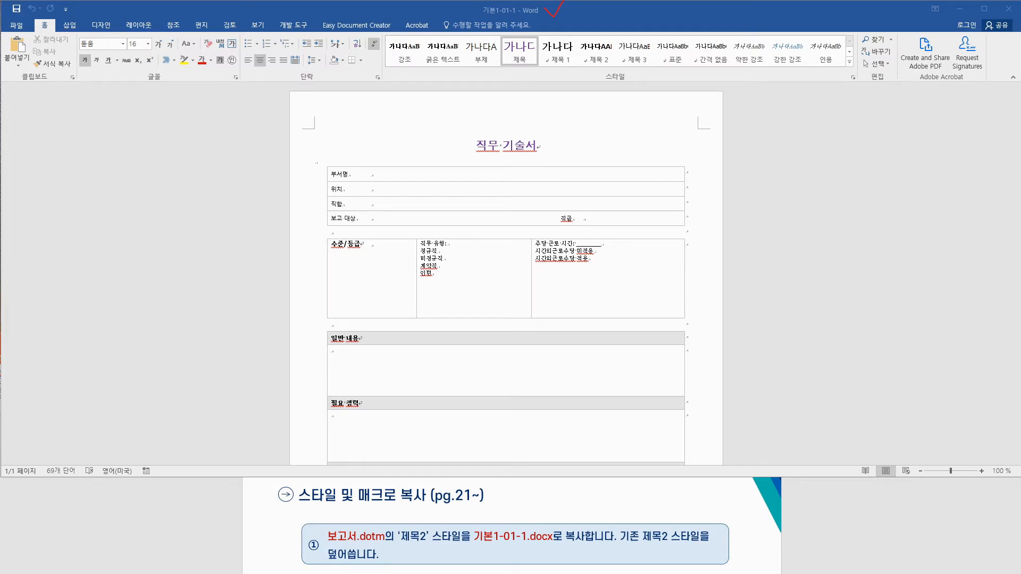
pyautogui.moveTo(611, 87)
pyautogui.mouseDown()
pyautogui.moveTo(602, 80)
pyautogui.moveTo(639, 84)
pyautogui.moveTo(613, 81)
pyautogui.mouseUp()
pyautogui.moveTo(862, 70)
pyautogui.mouseDown()
pyautogui.moveTo(846, 71)
pyautogui.moveTo(853, 88)
pyautogui.moveTo(859, 68)
pyautogui.mouseUp()
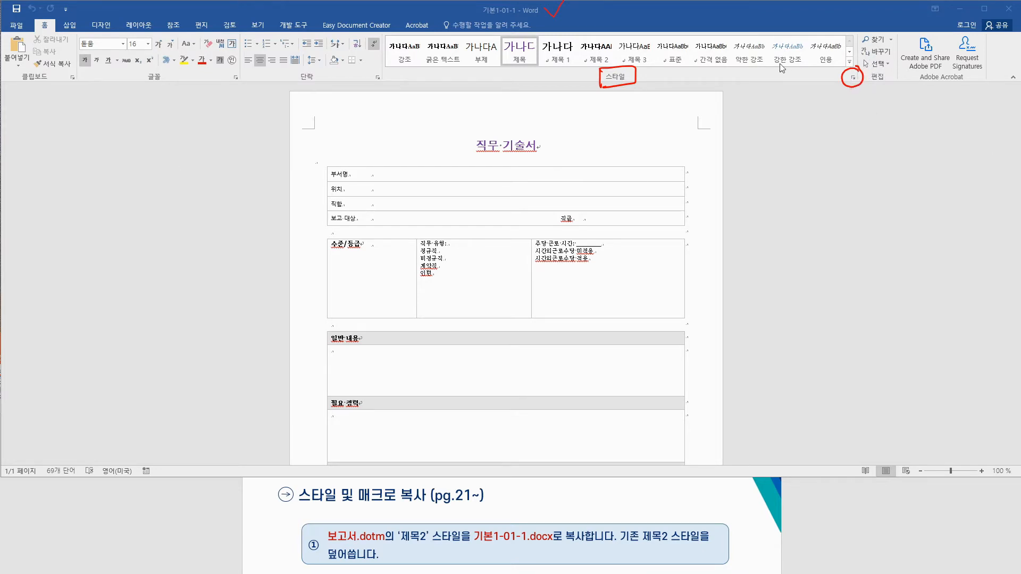
# Step: Display the 스타일 pane and open the style organizer (구성 도우미) for 기본1-01-1 through style management (스타일 관리)
pyautogui.click(855, 78)
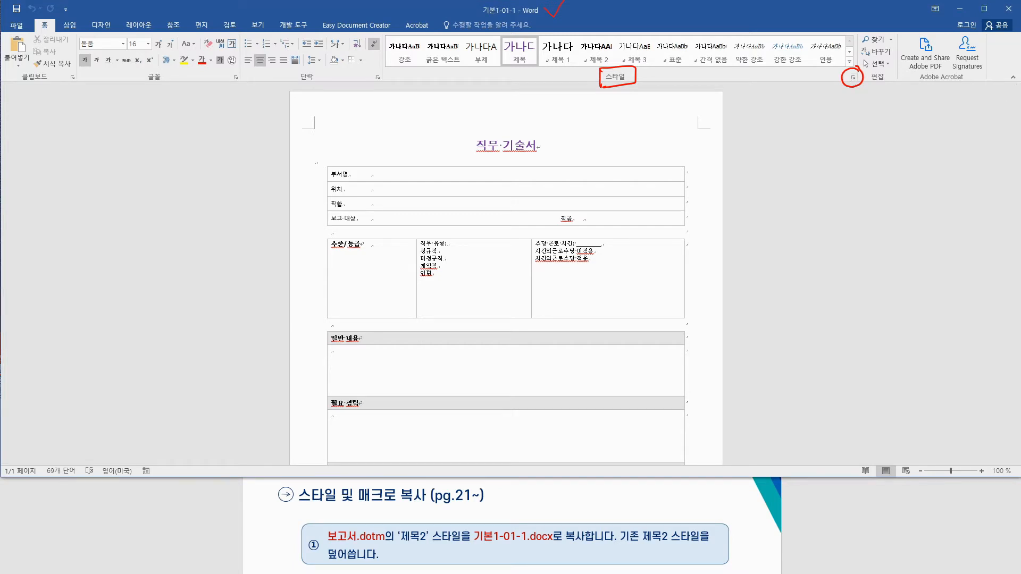
pyautogui.moveTo(519, 152); pyautogui.dragTo(222, 140)
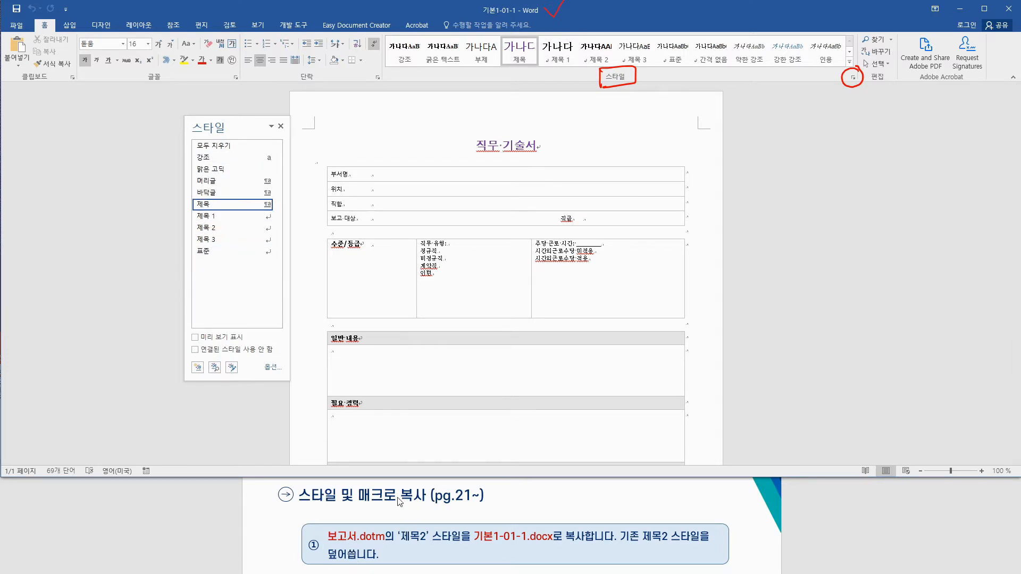
pyautogui.click(232, 367)
pyautogui.moveTo(389, 96); pyautogui.dragTo(406, 102)
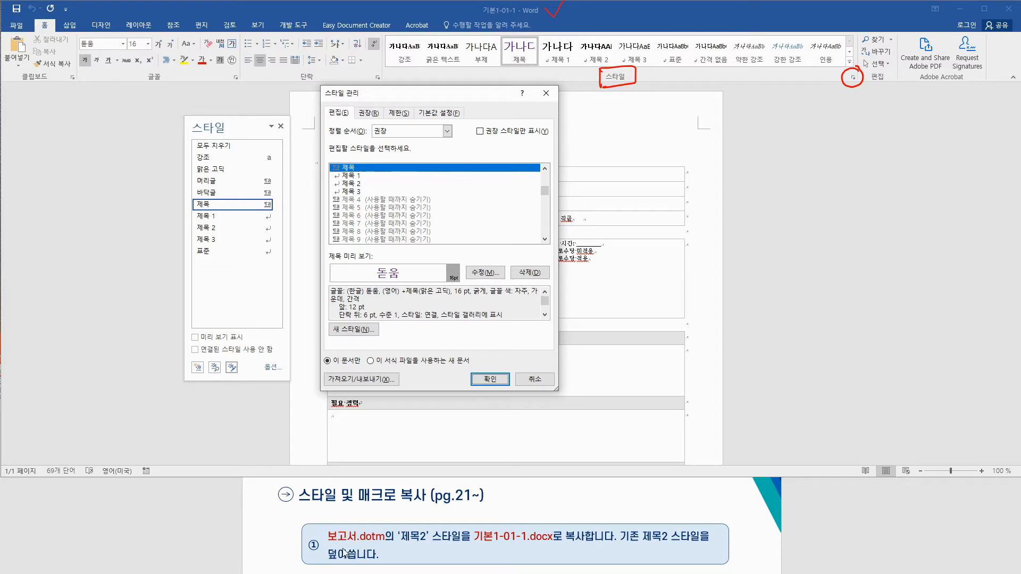
pyautogui.click(363, 380)
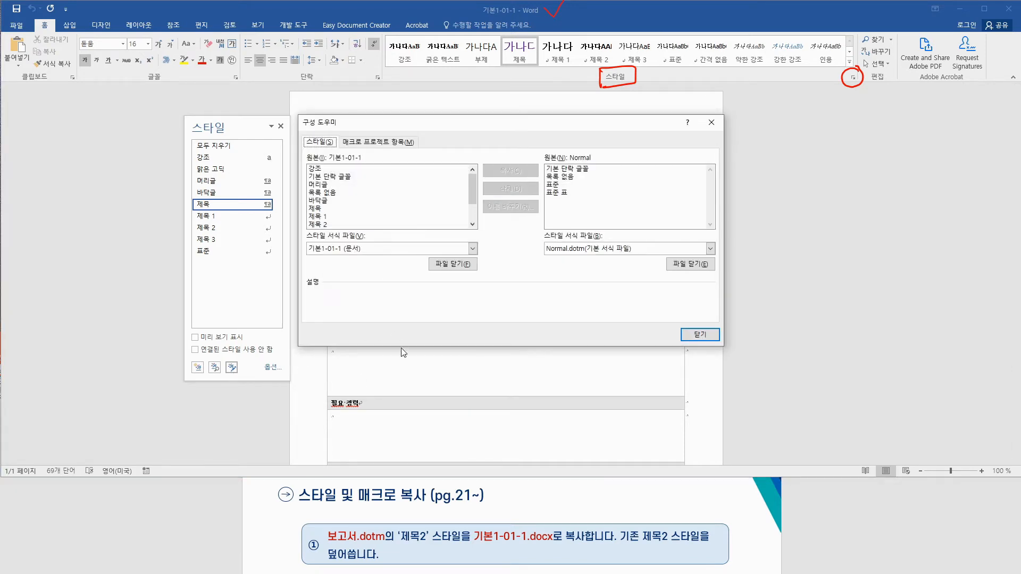
pyautogui.moveTo(499, 125); pyautogui.dragTo(493, 135)
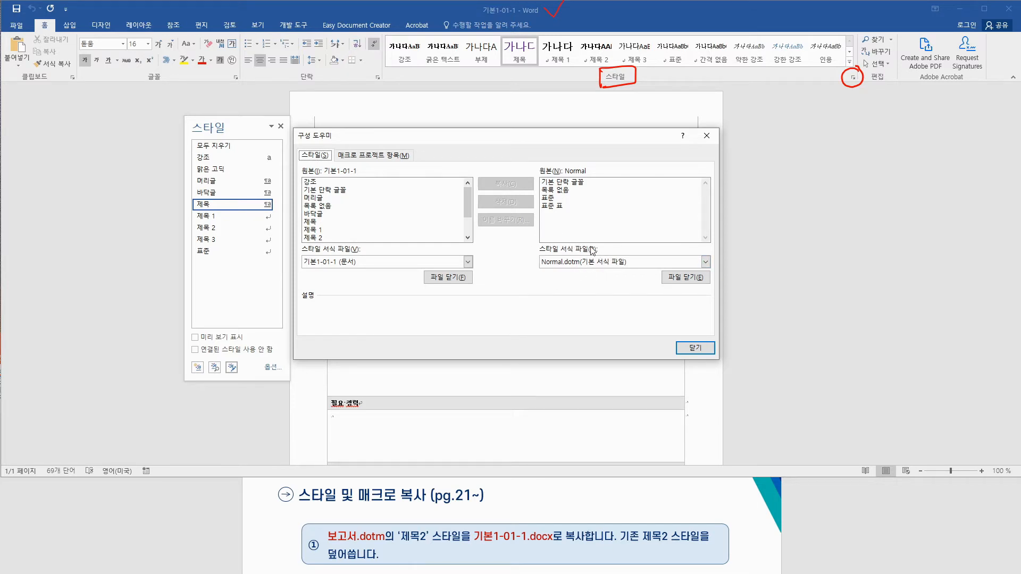
# Step: Close the Normal.dotm template in the organizer to free its side for another style file
pyautogui.click(708, 262)
pyautogui.click(707, 262)
pyautogui.click(707, 262)
pyautogui.click(708, 260)
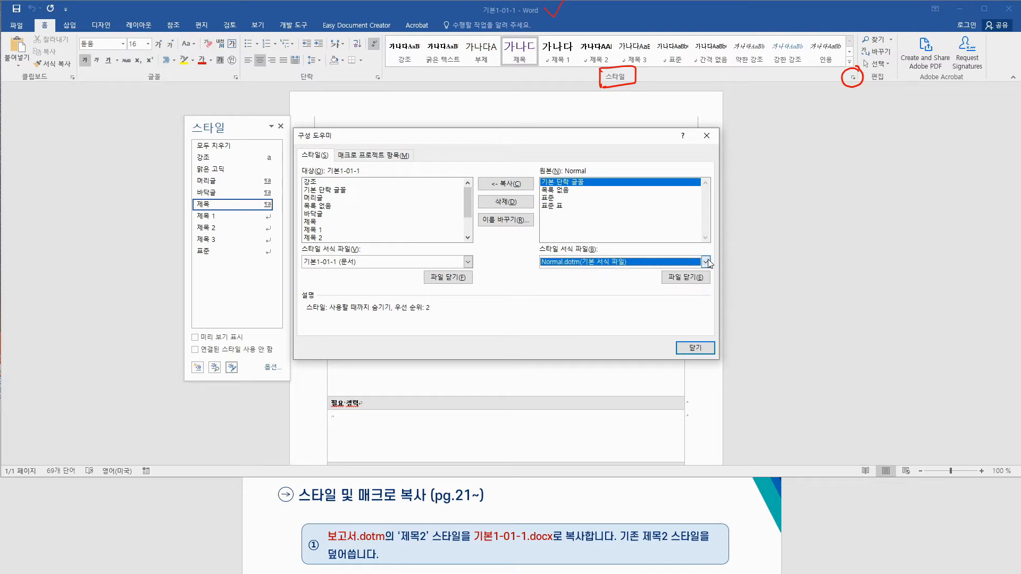
pyautogui.click(708, 260)
pyautogui.click(707, 261)
pyautogui.click(677, 279)
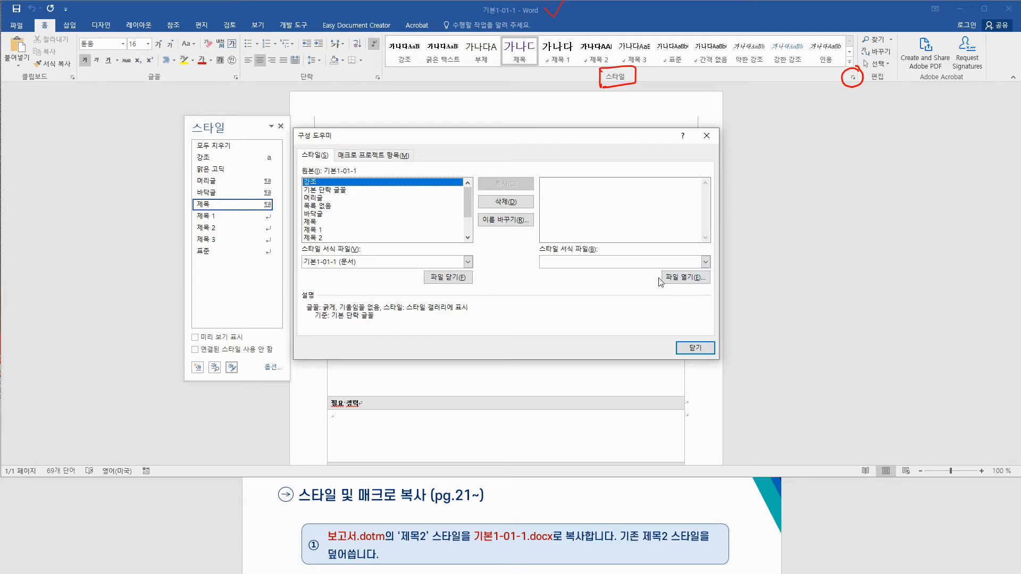
# Step: Load the 보고서 template from 문서 > MOS > MOS Word 2016(Expert) > 기본학습 > Part01 into the organizer
pyautogui.click(699, 282)
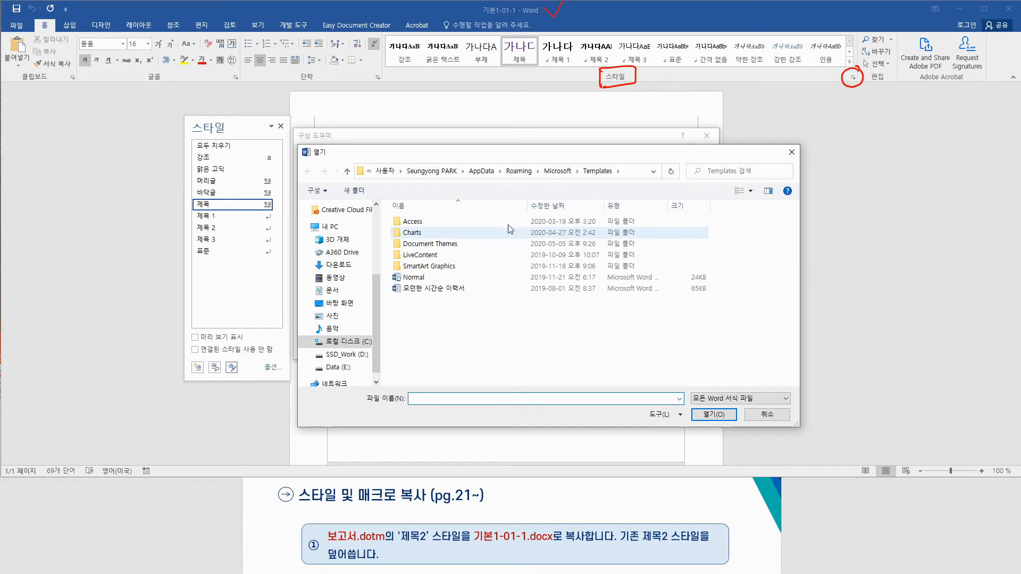
pyautogui.click(333, 291)
pyautogui.doubleClick(435, 333)
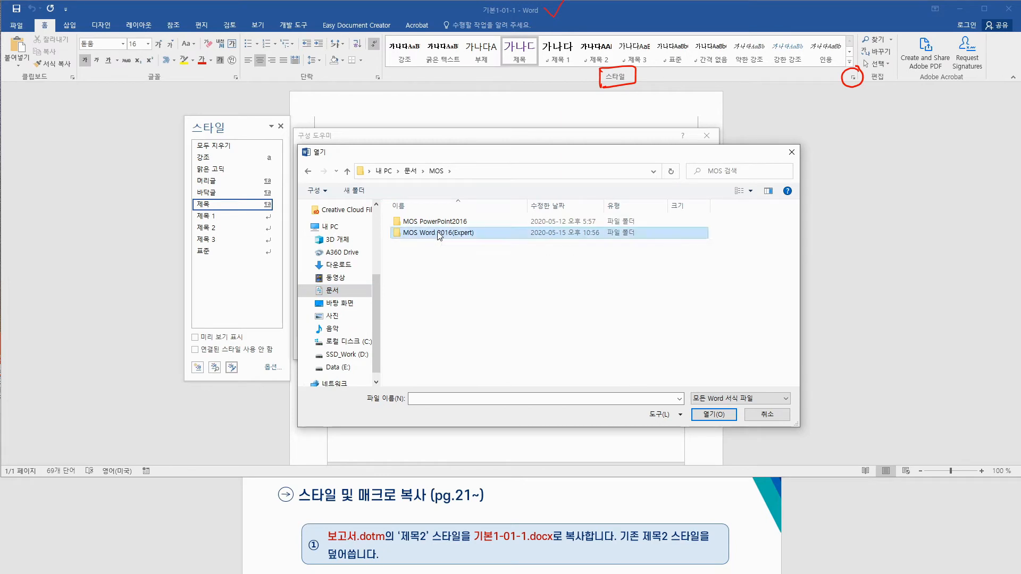
pyautogui.doubleClick(440, 234)
pyautogui.doubleClick(445, 222)
pyautogui.doubleClick(443, 224)
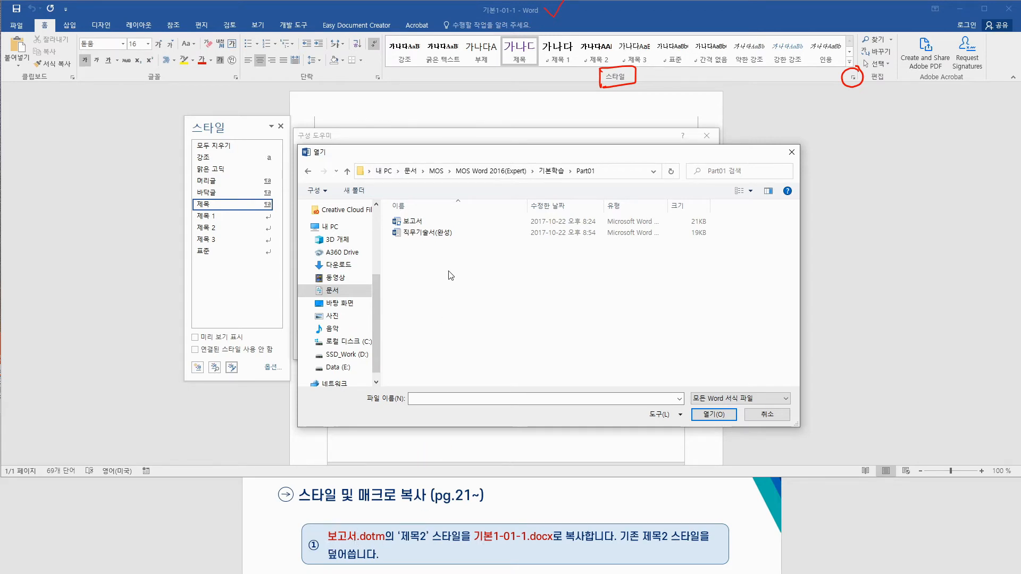
pyautogui.click(416, 223)
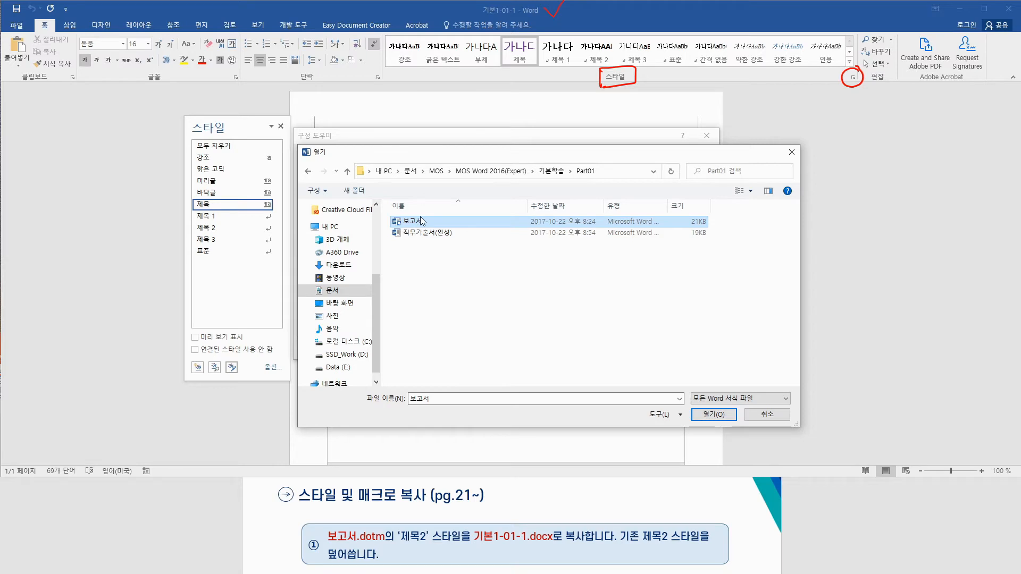
pyautogui.click(719, 415)
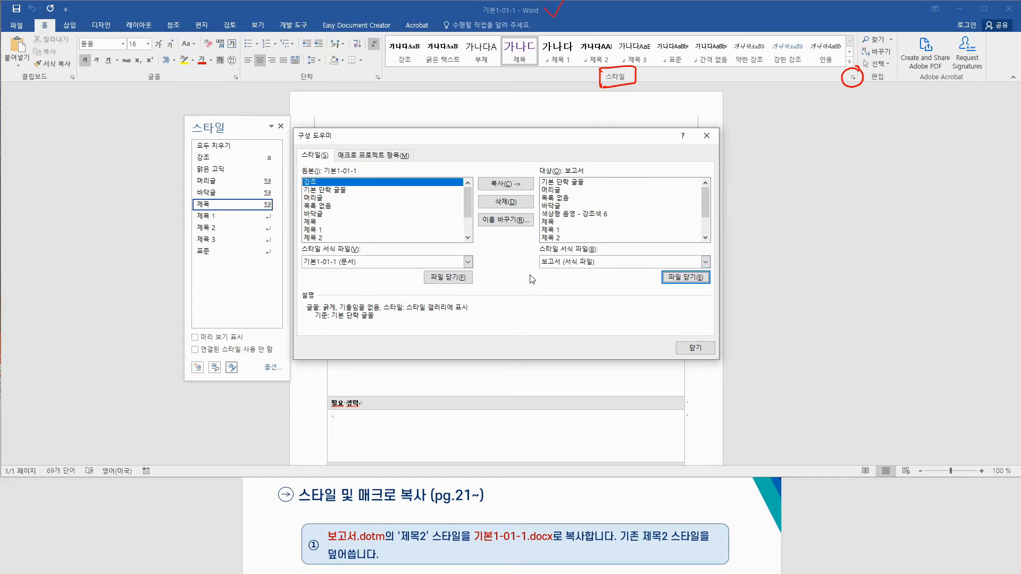
# Step: Copy the 제목 2 style from 보고서 to 기본1-01-1, overwriting the existing style, and close the organizer
pyautogui.moveTo(703, 197)
pyautogui.mouseDown()
pyautogui.moveTo(707, 231)
pyautogui.moveTo(707, 184)
pyautogui.mouseUp()
pyautogui.click(556, 238)
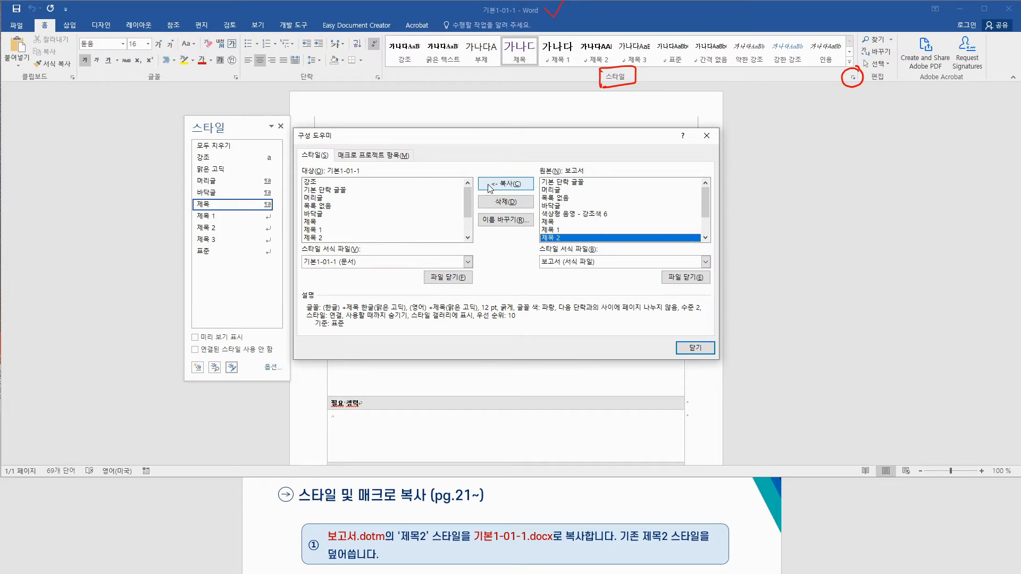
pyautogui.click(324, 222)
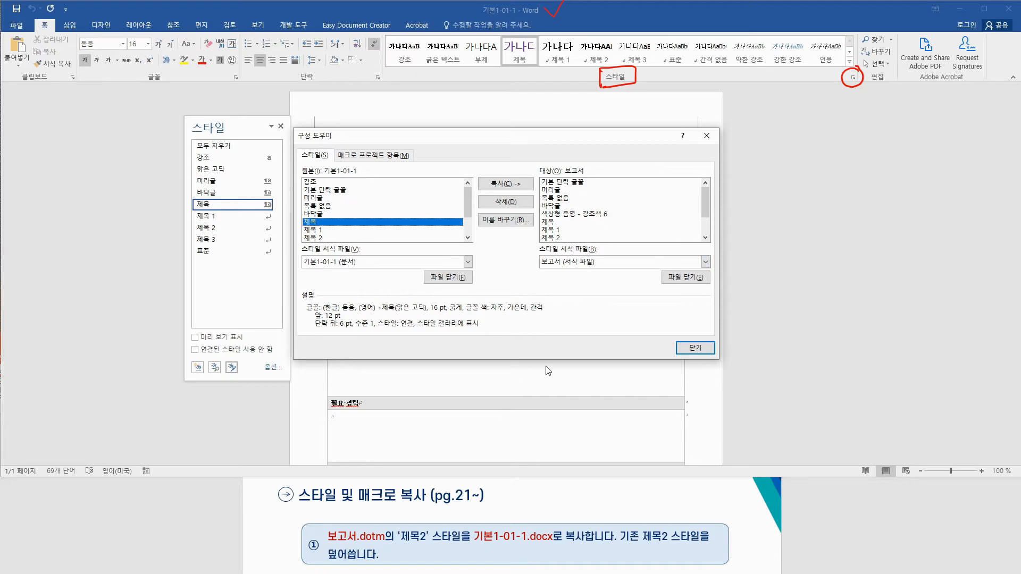
pyautogui.click(560, 239)
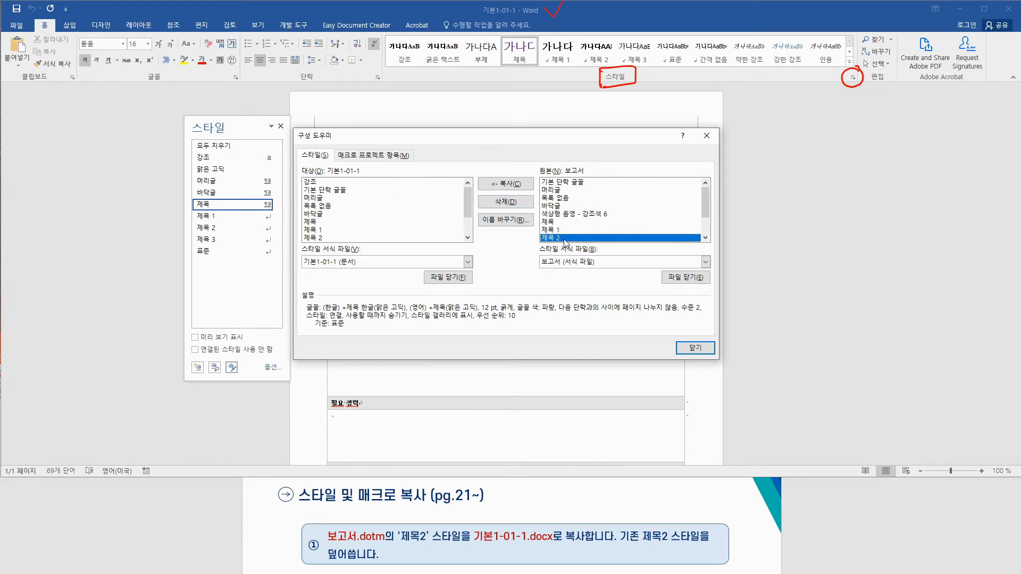
pyautogui.click(508, 185)
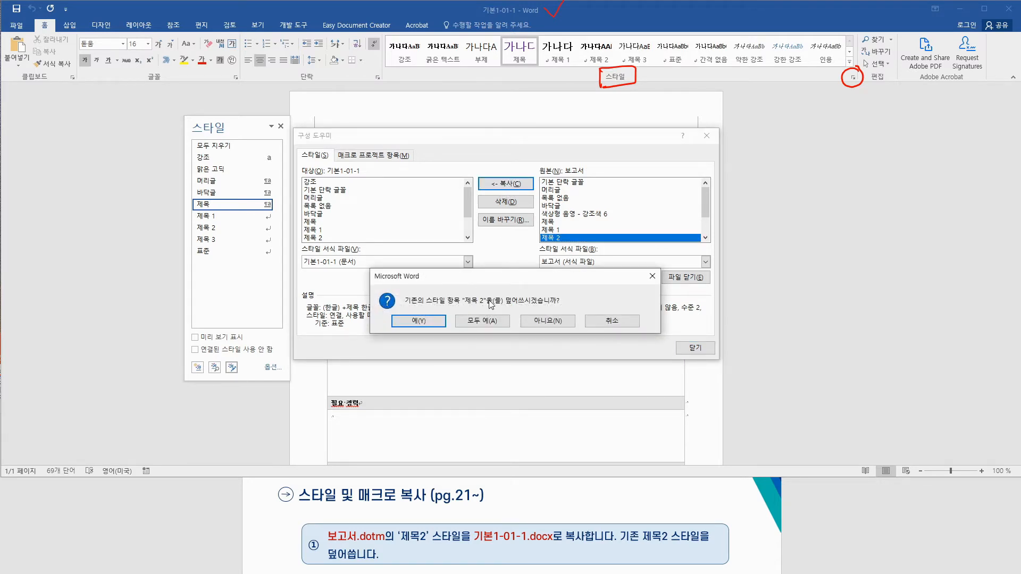
pyautogui.click(425, 321)
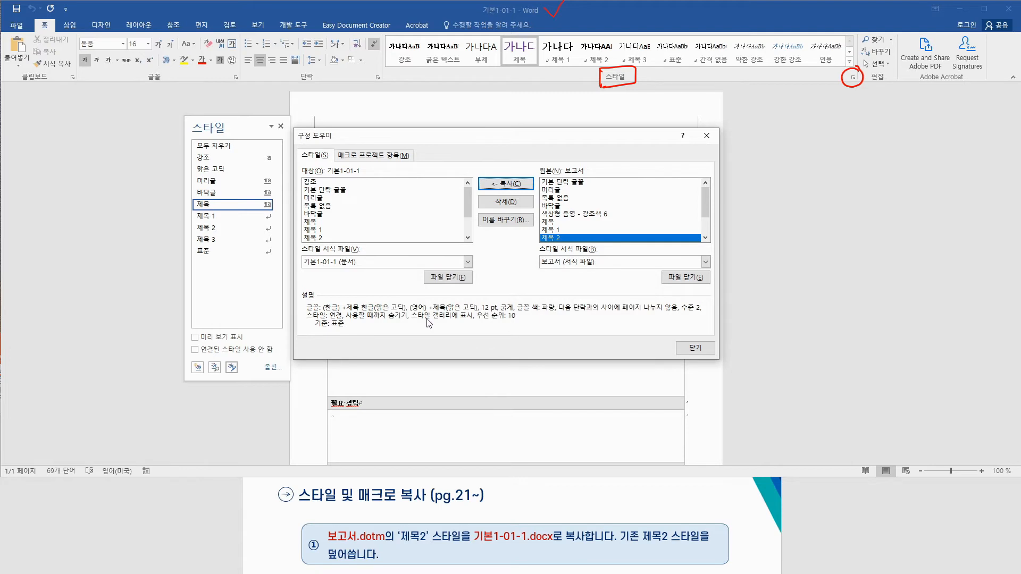
pyautogui.click(693, 349)
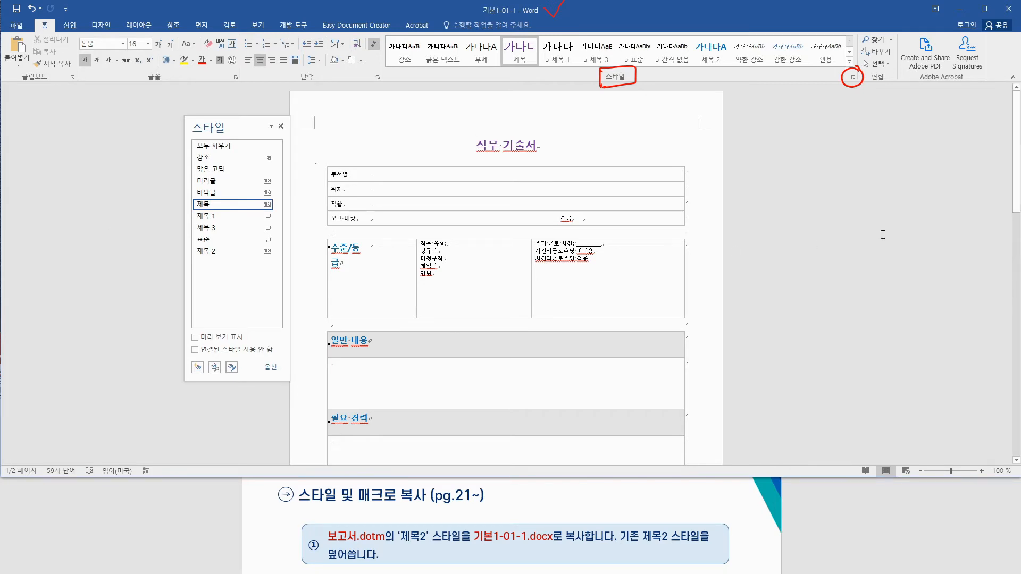
# Step: Reopen the style organizer from style management and close Normal.dotm in it without loading another template
pyautogui.click(854, 78)
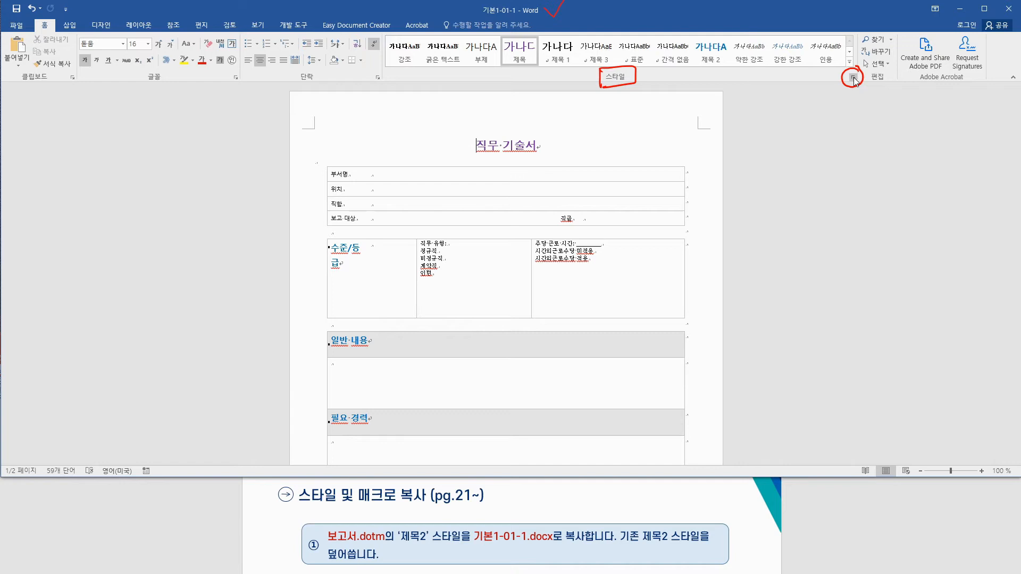
pyautogui.click(855, 80)
pyautogui.moveTo(231, 126)
pyautogui.mouseDown()
pyautogui.moveTo(265, 115)
pyautogui.moveTo(222, 125)
pyautogui.mouseUp()
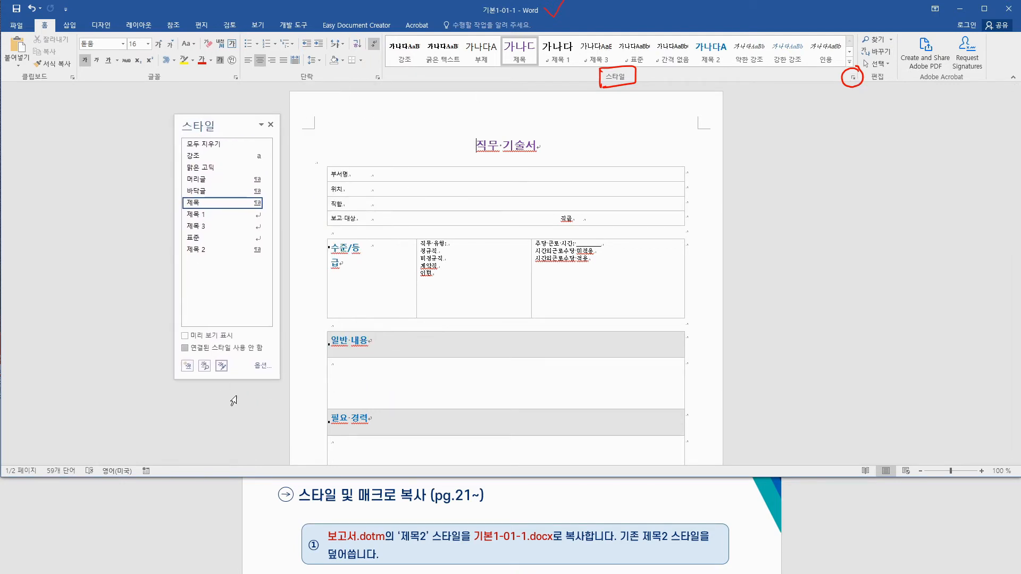
pyautogui.click(221, 366)
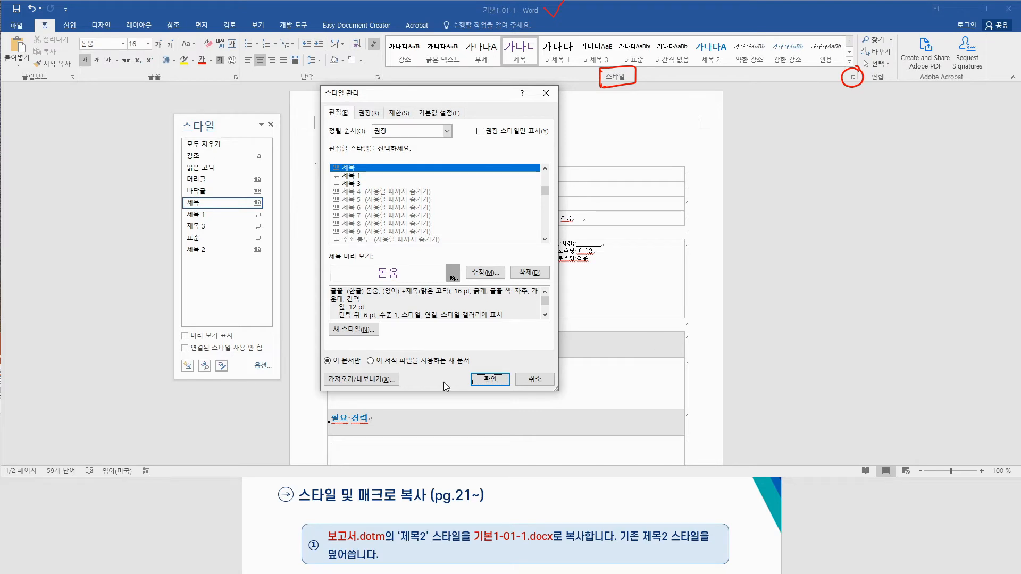
pyautogui.click(367, 379)
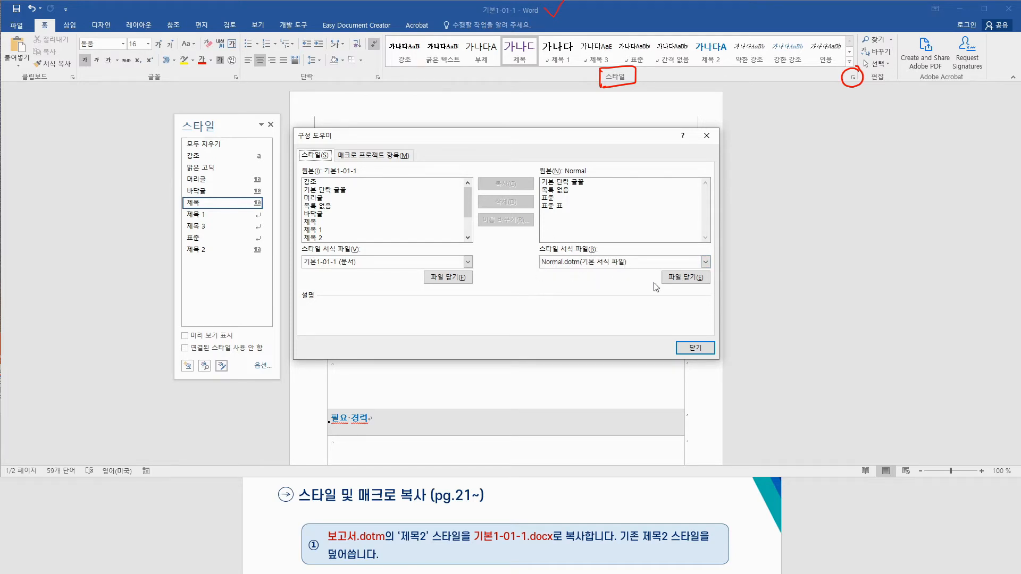
pyautogui.click(669, 281)
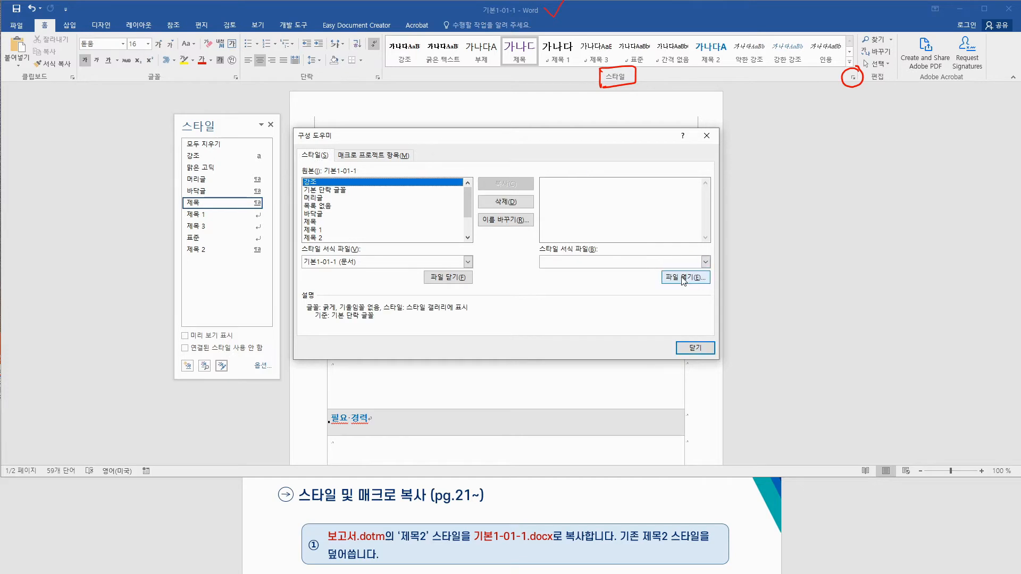
pyautogui.click(683, 280)
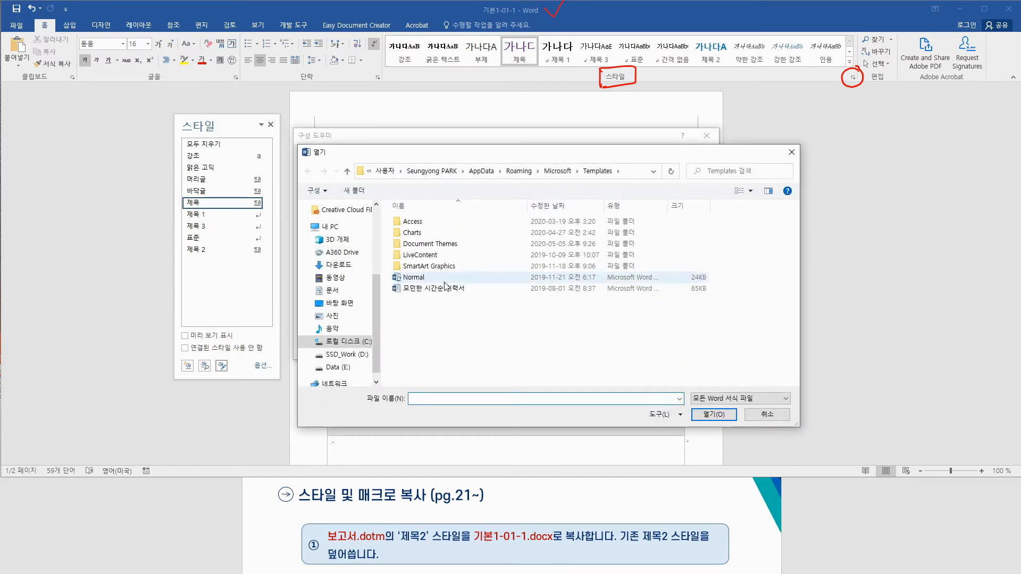
pyautogui.click(768, 414)
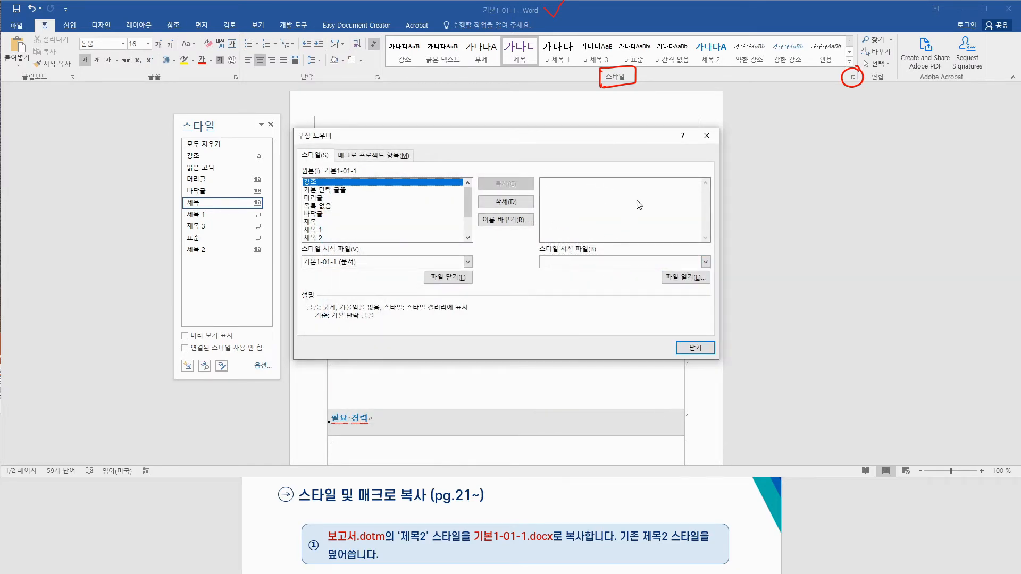
# Step: Close the style organizer without copying any style
pyautogui.click(563, 216)
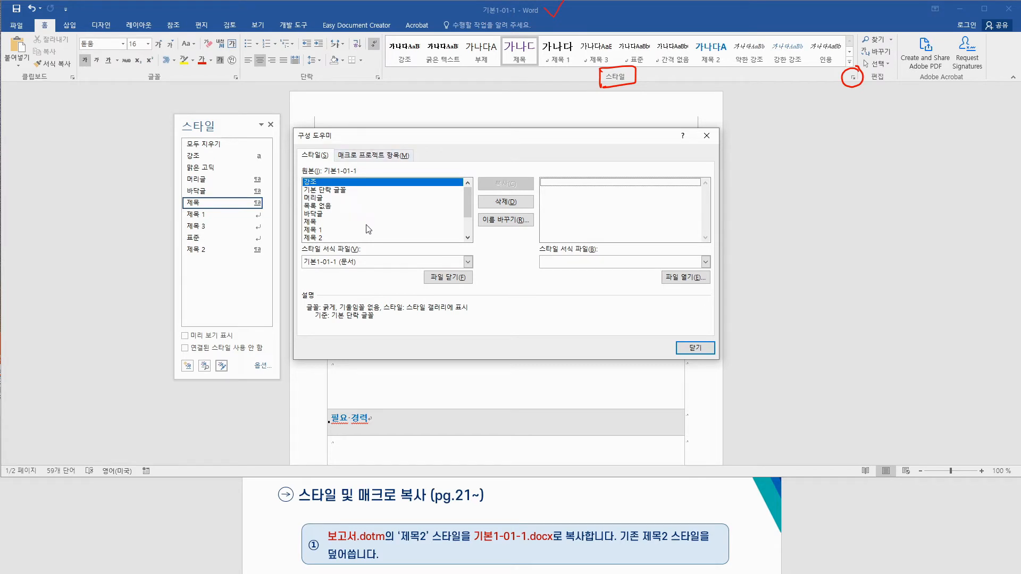
pyautogui.click(695, 347)
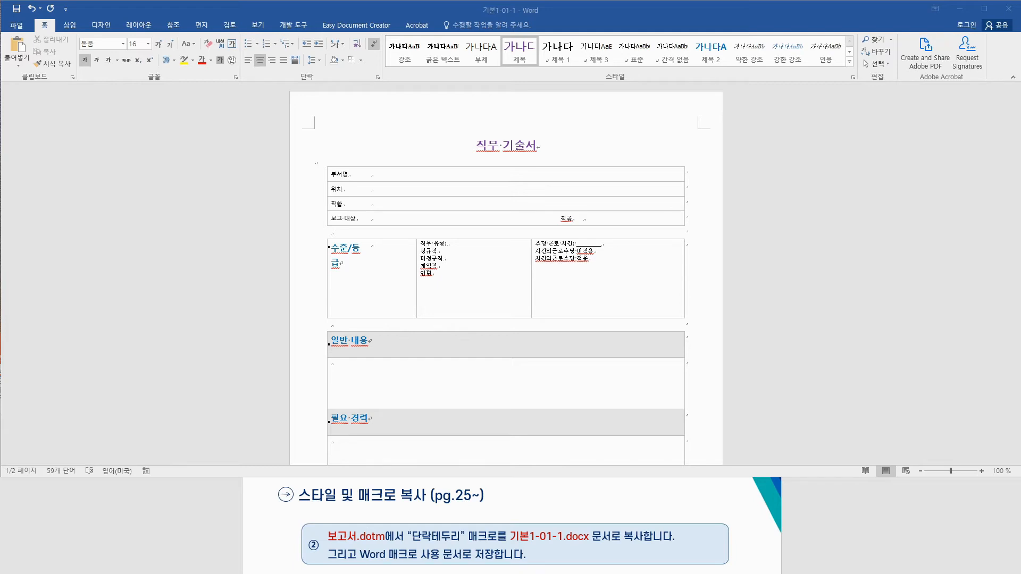
pyautogui.moveTo(786, 167)
pyautogui.mouseDown()
pyautogui.moveTo(787, 189)
pyautogui.moveTo(796, 175)
pyautogui.moveTo(831, 168)
pyautogui.moveTo(824, 180)
pyautogui.moveTo(865, 173)
pyautogui.moveTo(859, 191)
pyautogui.moveTo(861, 169)
pyautogui.mouseUp()
pyautogui.moveTo(751, 184)
pyautogui.mouseDown()
pyautogui.moveTo(759, 163)
pyautogui.moveTo(755, 172)
pyautogui.mouseUp()
pyautogui.moveTo(757, 223)
pyautogui.mouseDown()
pyautogui.moveTo(759, 242)
pyautogui.moveTo(798, 243)
pyautogui.moveTo(805, 233)
pyautogui.mouseUp()
pyautogui.moveTo(812, 233)
pyautogui.mouseDown()
pyautogui.moveTo(806, 241)
pyautogui.moveTo(813, 233)
pyautogui.mouseUp()
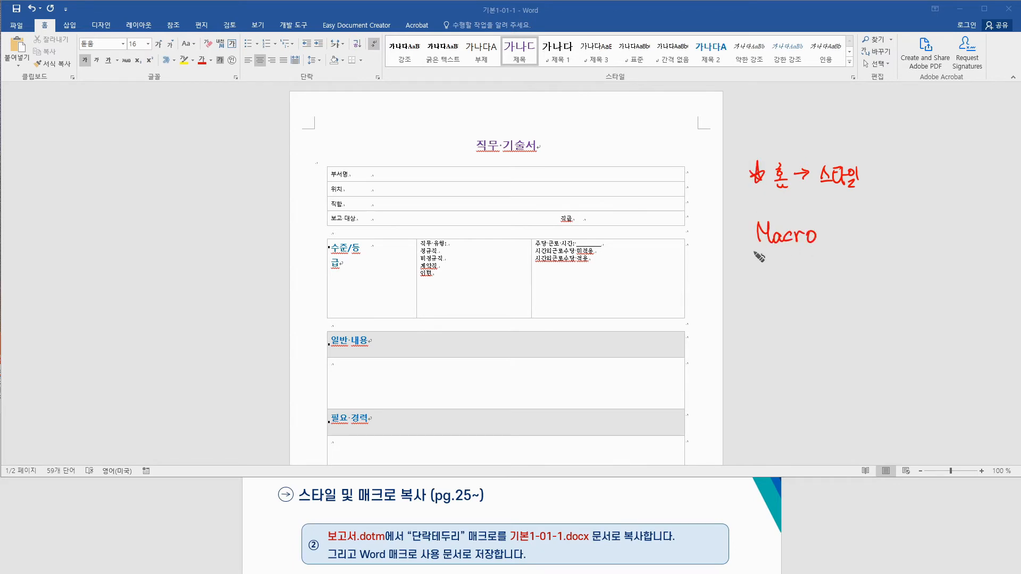
pyautogui.moveTo(758, 249); pyautogui.dragTo(822, 250)
pyautogui.moveTo(758, 256); pyautogui.dragTo(825, 253)
pyautogui.moveTo(767, 282); pyautogui.dragTo(782, 299)
pyautogui.moveTo(785, 285); pyautogui.dragTo(815, 298)
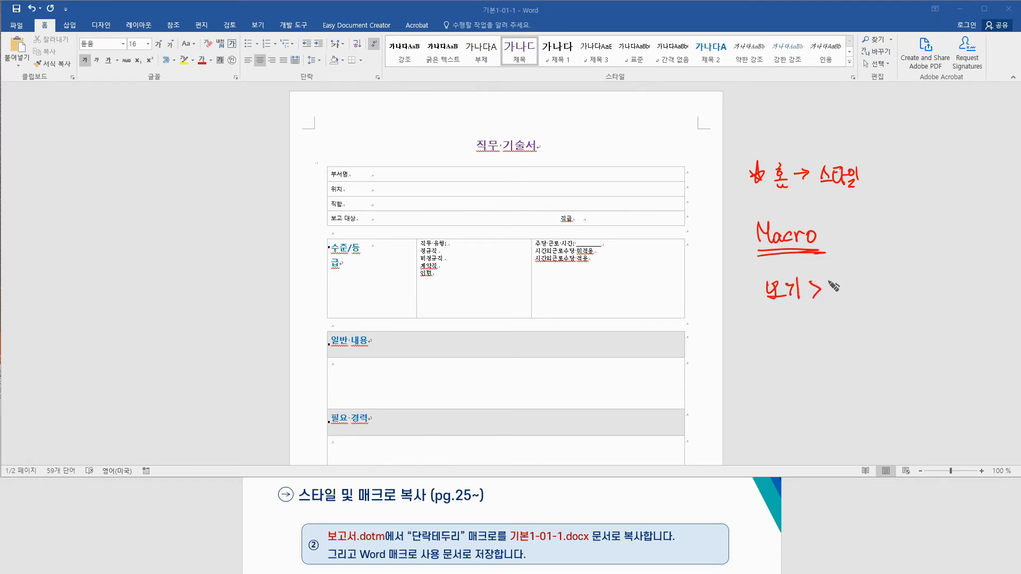
pyautogui.moveTo(837, 283); pyautogui.dragTo(846, 299)
pyautogui.moveTo(854, 279)
pyautogui.mouseDown()
pyautogui.moveTo(855, 309)
pyautogui.moveTo(867, 292)
pyautogui.mouseUp()
pyautogui.moveTo(857, 294)
pyautogui.mouseDown()
pyautogui.moveTo(878, 294)
pyautogui.moveTo(882, 305)
pyautogui.mouseUp()
pyautogui.moveTo(889, 278)
pyautogui.mouseDown()
pyautogui.moveTo(889, 301)
pyautogui.moveTo(923, 282)
pyautogui.moveTo(946, 301)
pyautogui.mouseUp()
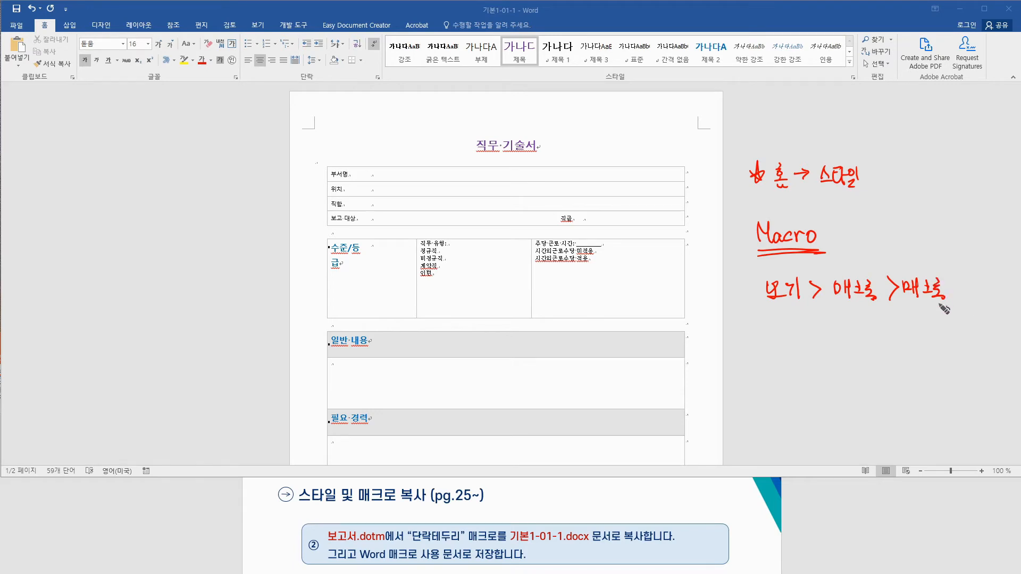
pyautogui.moveTo(886, 318); pyautogui.dragTo(885, 341)
pyautogui.moveTo(905, 323)
pyautogui.mouseDown()
pyautogui.moveTo(905, 334)
pyautogui.moveTo(953, 326)
pyautogui.moveTo(957, 346)
pyautogui.moveTo(980, 341)
pyautogui.mouseUp()
pyautogui.moveTo(750, 274)
pyautogui.mouseDown()
pyautogui.moveTo(753, 294)
pyautogui.moveTo(751, 281)
pyautogui.mouseUp()
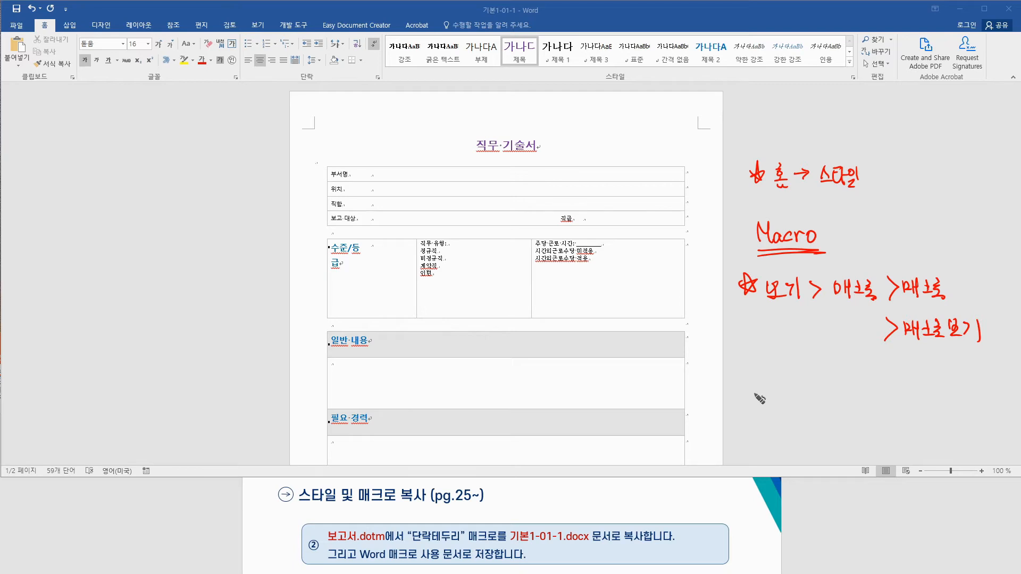
pyautogui.moveTo(939, 302)
pyautogui.mouseDown()
pyautogui.moveTo(903, 308)
pyautogui.moveTo(940, 304)
pyautogui.mouseUp()
pyautogui.moveTo(762, 387)
pyautogui.mouseDown()
pyautogui.moveTo(819, 376)
pyautogui.moveTo(813, 396)
pyautogui.moveTo(824, 382)
pyautogui.moveTo(845, 383)
pyautogui.moveTo(841, 391)
pyautogui.moveTo(859, 382)
pyautogui.moveTo(863, 396)
pyautogui.moveTo(882, 379)
pyautogui.moveTo(880, 403)
pyautogui.moveTo(905, 373)
pyautogui.moveTo(900, 396)
pyautogui.moveTo(928, 393)
pyautogui.moveTo(948, 377)
pyautogui.moveTo(969, 407)
pyautogui.mouseUp()
pyautogui.moveTo(888, 404)
pyautogui.mouseDown()
pyautogui.moveTo(938, 428)
pyautogui.moveTo(938, 413)
pyautogui.moveTo(942, 430)
pyautogui.mouseUp()
pyautogui.moveTo(749, 259)
pyautogui.mouseDown()
pyautogui.moveTo(736, 338)
pyautogui.moveTo(752, 396)
pyautogui.mouseUp()
pyautogui.moveTo(972, 271)
pyautogui.mouseDown()
pyautogui.moveTo(963, 411)
pyautogui.moveTo(948, 423)
pyautogui.mouseUp()
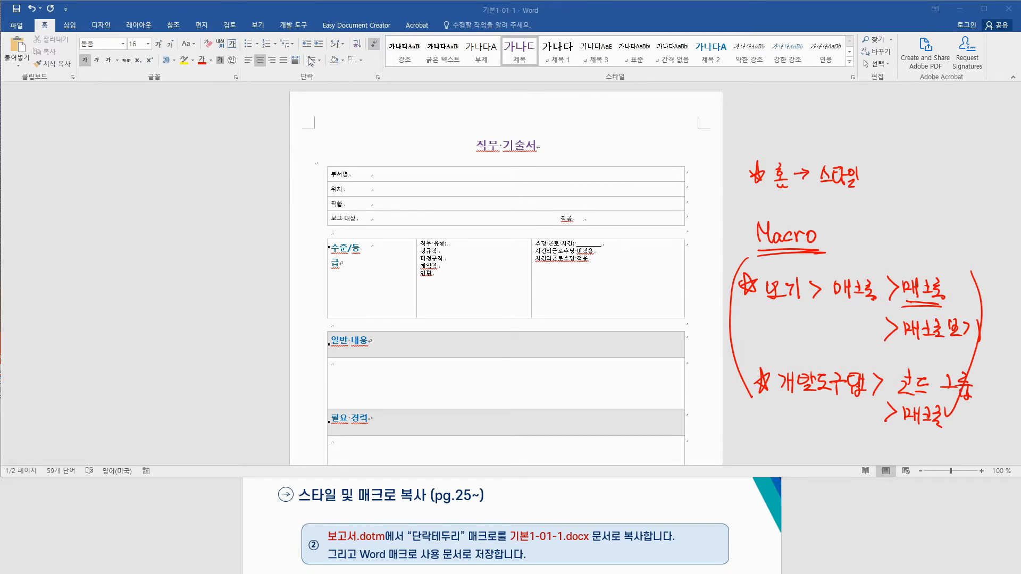
# Step: Close the Styles pane and view the organizer's macro project items from the macro list, closing the organizer without changes
pyautogui.click(298, 27)
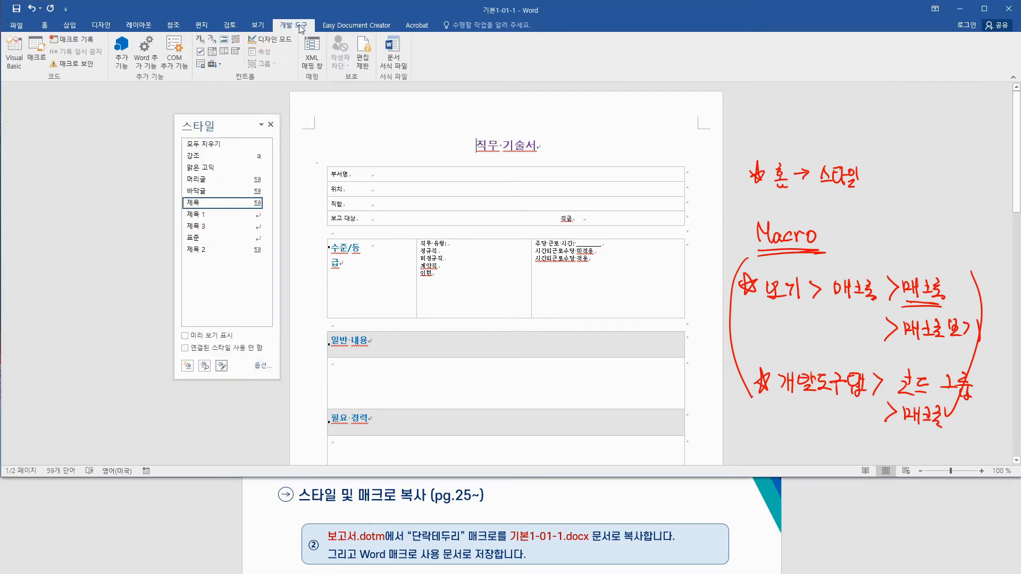
pyautogui.click(270, 125)
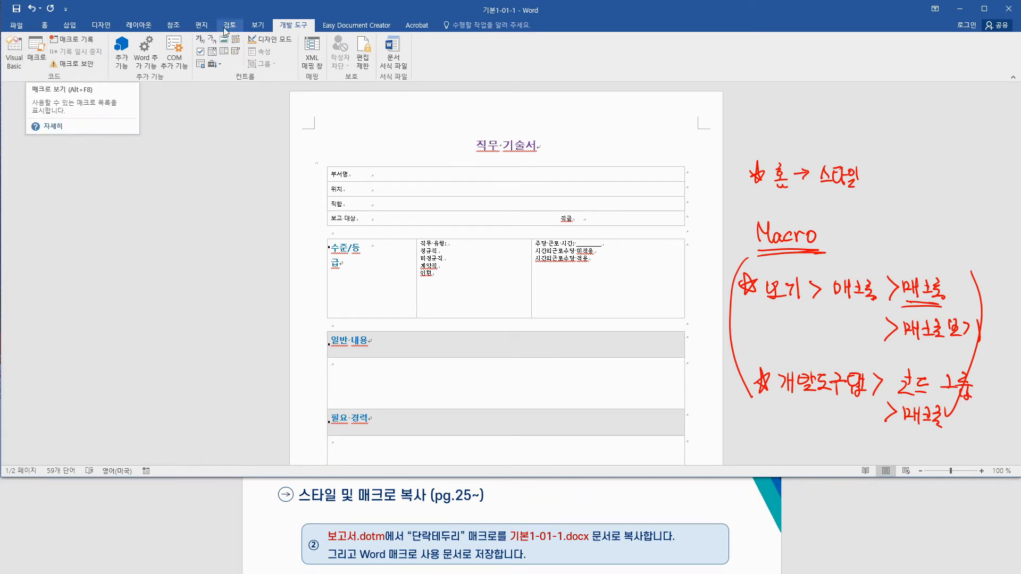
pyautogui.click(257, 26)
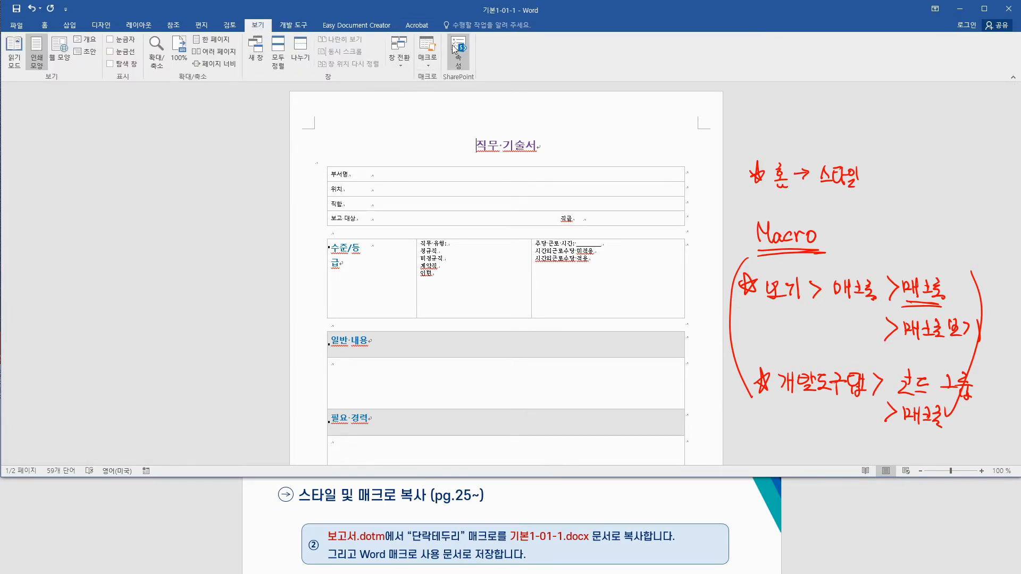
pyautogui.click(429, 62)
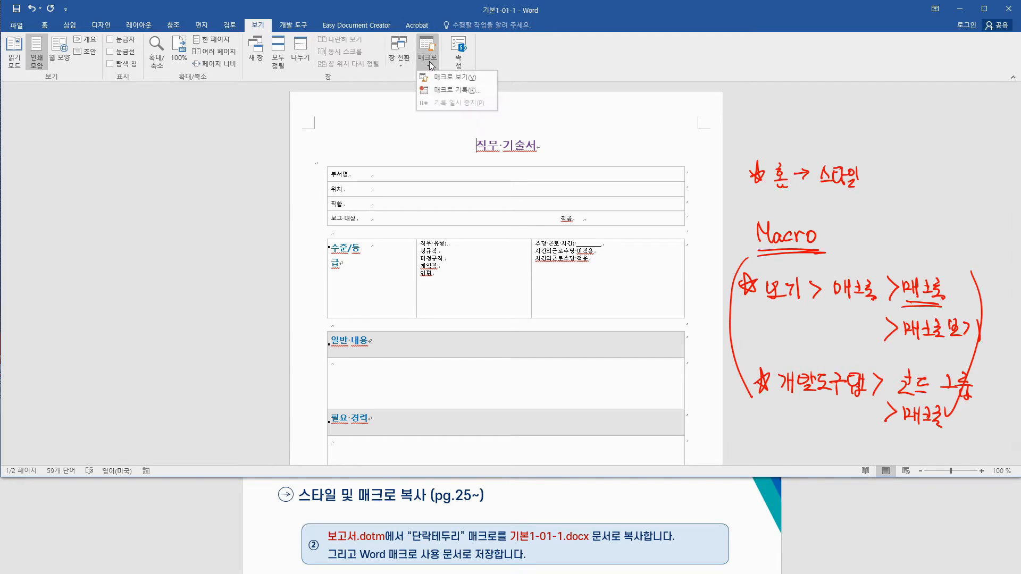
pyautogui.click(452, 78)
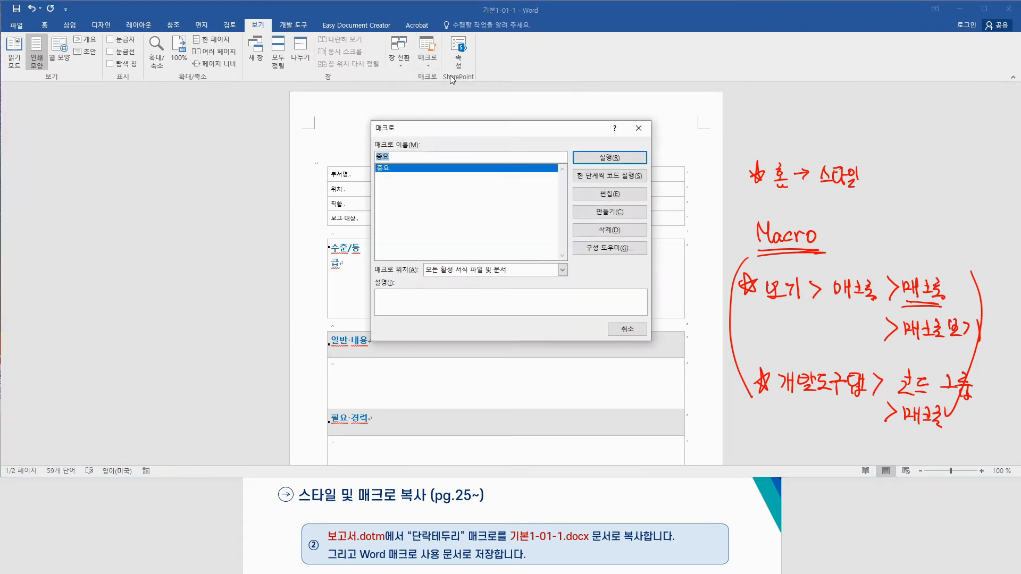
pyautogui.moveTo(446, 131); pyautogui.dragTo(356, 144)
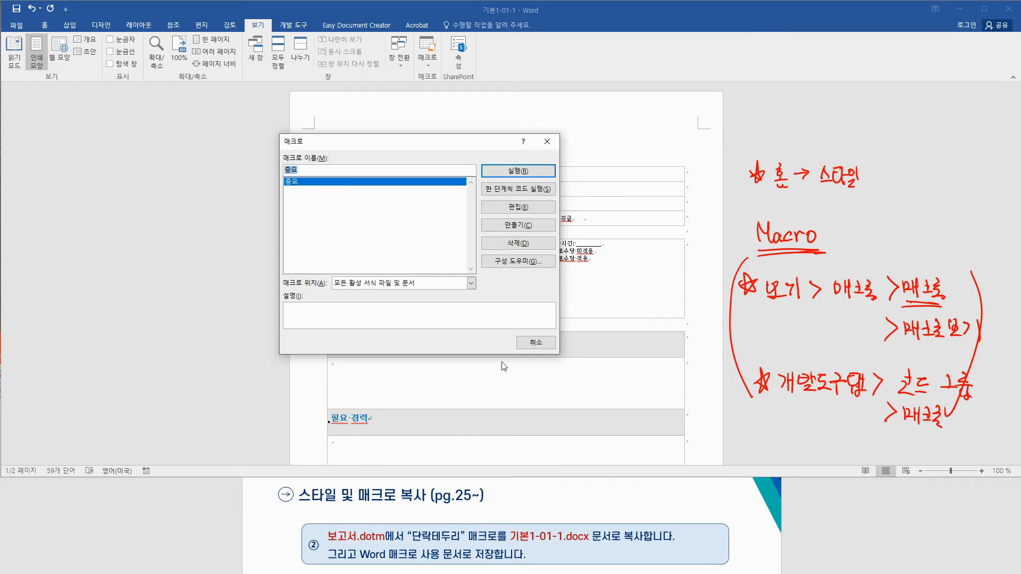
pyautogui.click(545, 260)
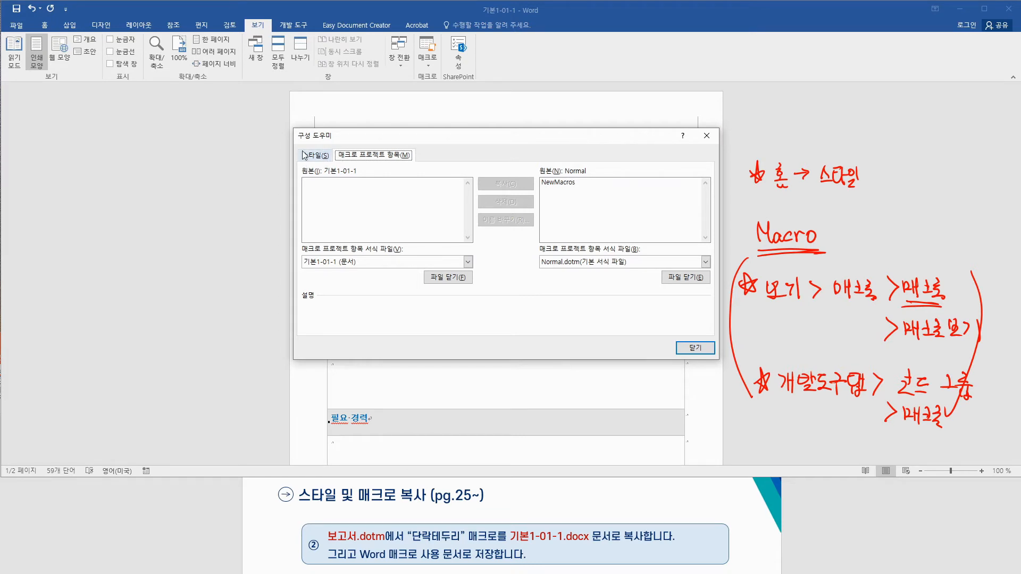
pyautogui.click(706, 135)
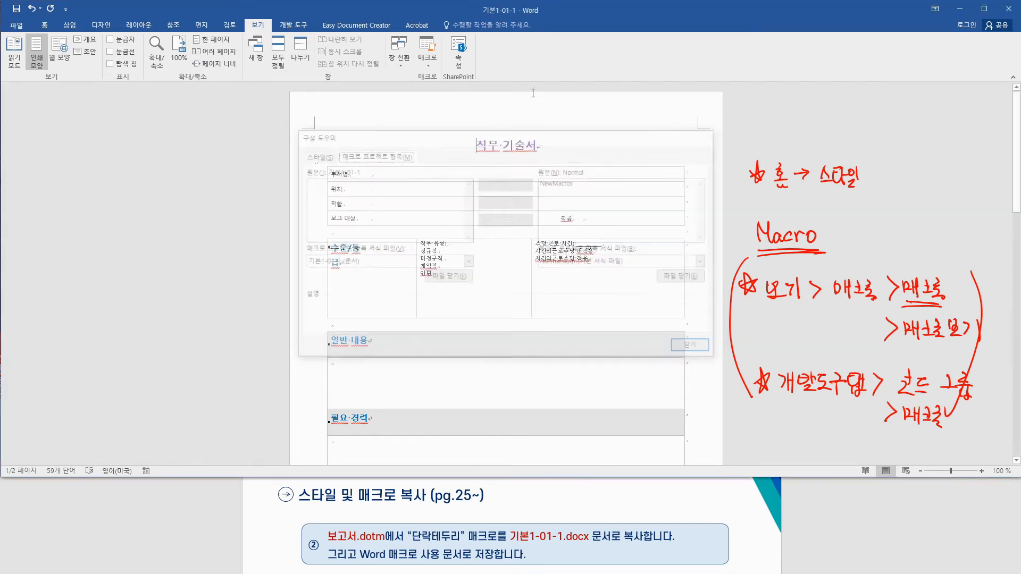
# Step: View the organizer's macro project items through style management, then close both the organizer and the Styles pane
pyautogui.click(45, 25)
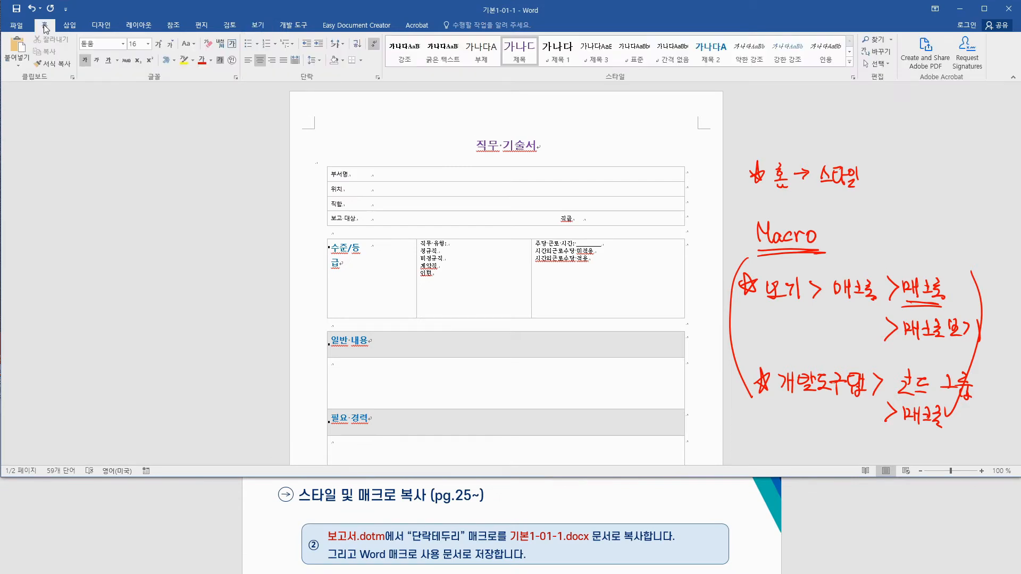
pyautogui.click(853, 77)
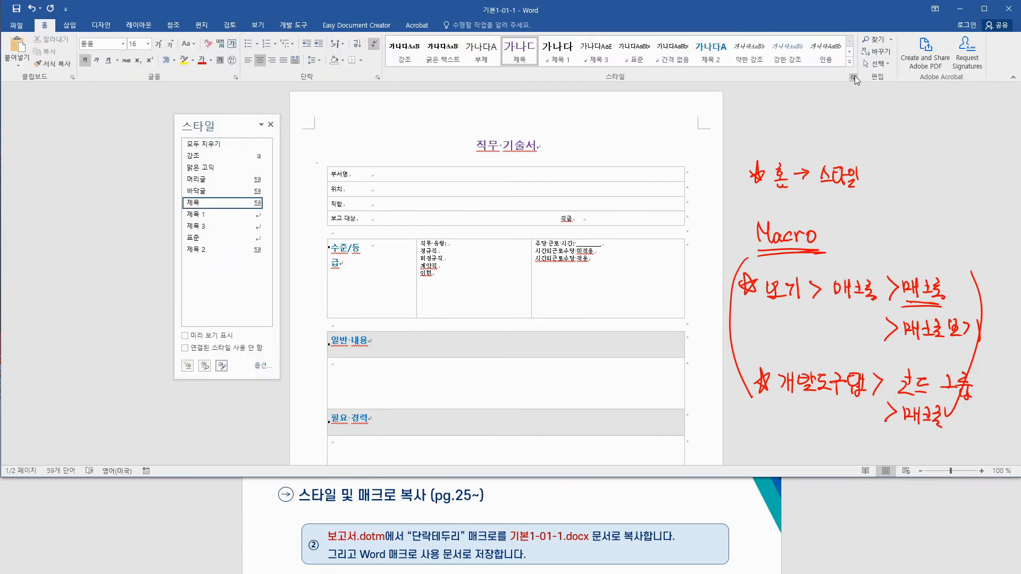
pyautogui.click(222, 366)
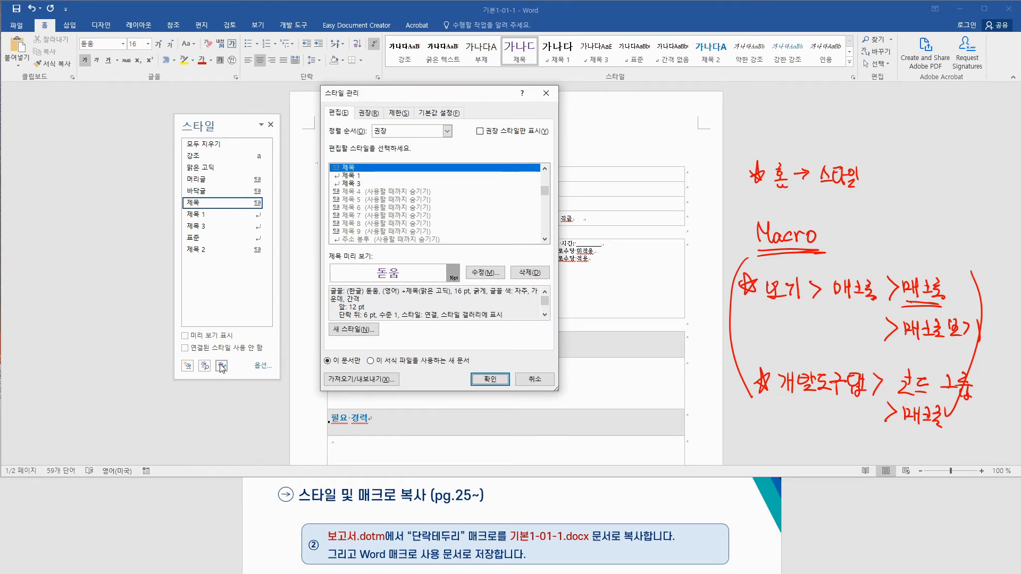
pyautogui.click(362, 379)
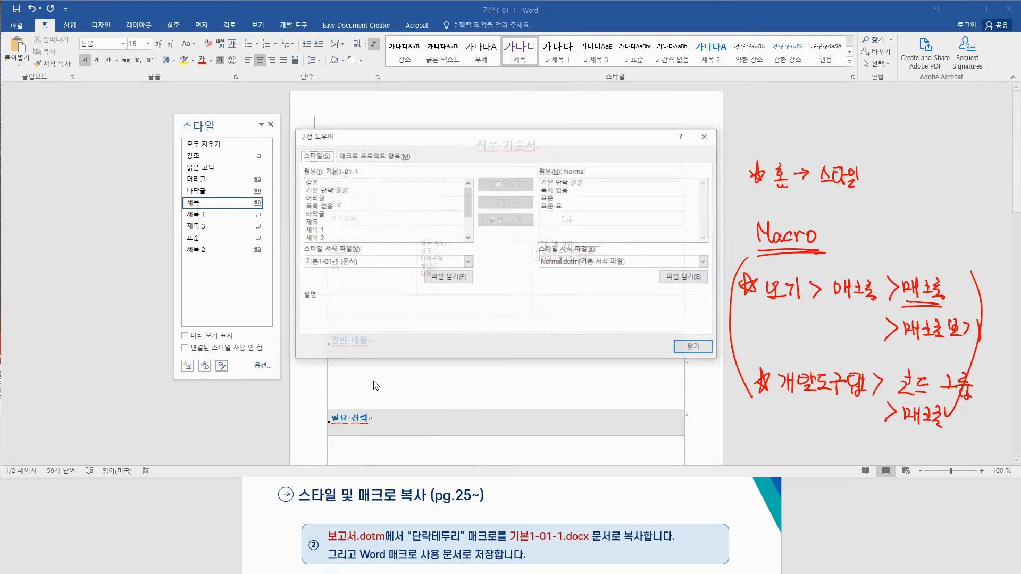
pyautogui.click(365, 158)
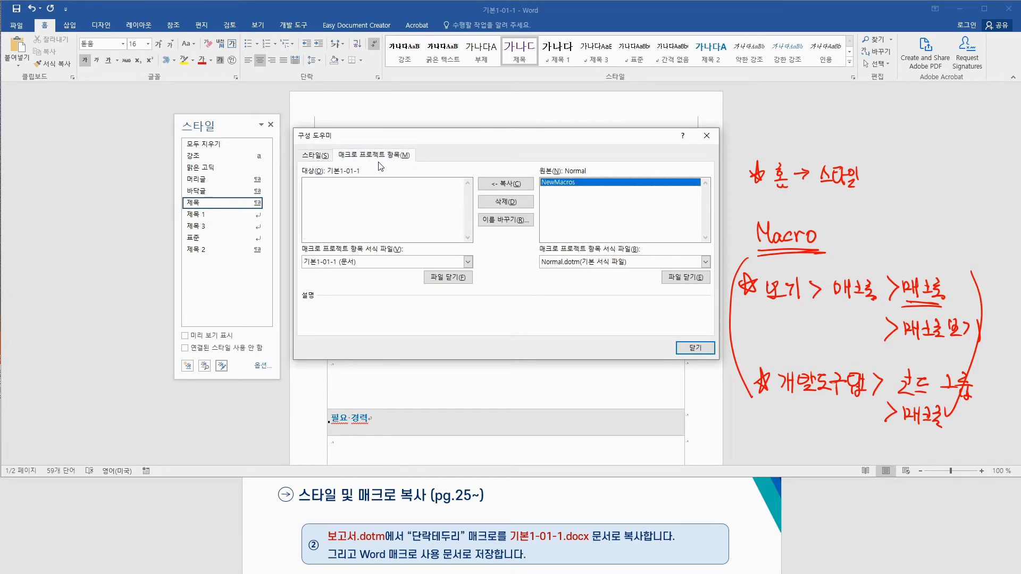
pyautogui.click(707, 138)
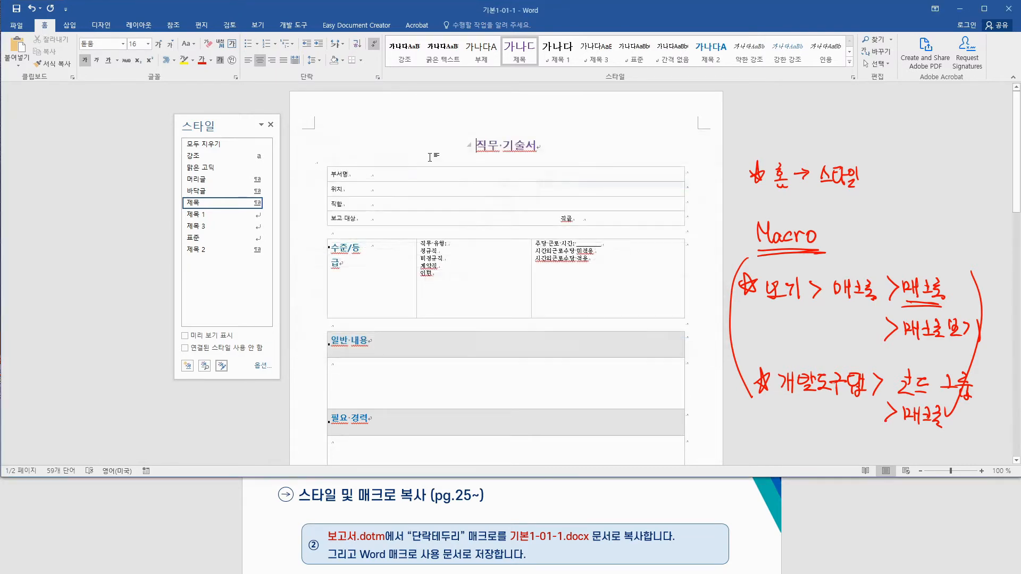
pyautogui.click(270, 125)
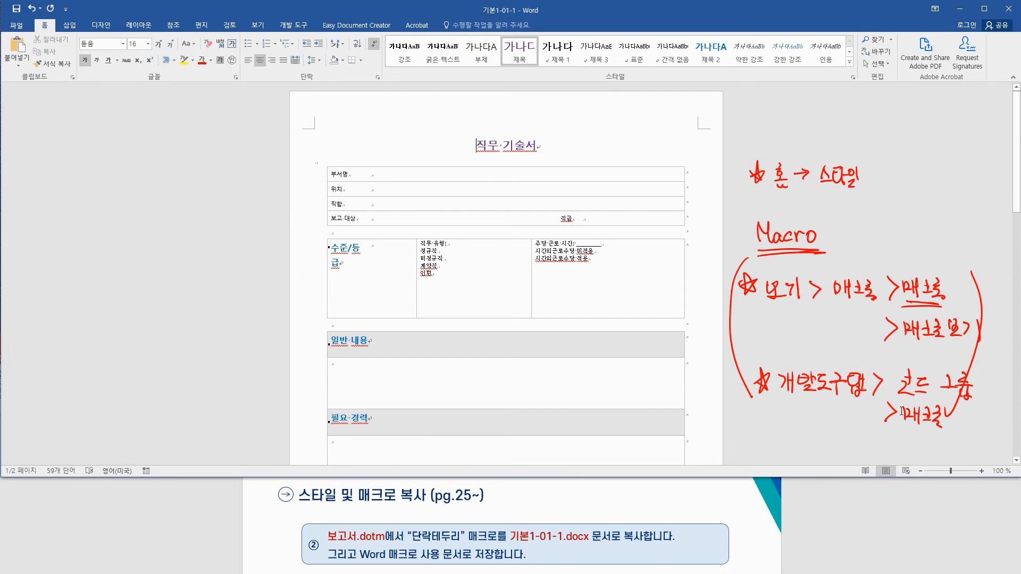
# Step: Open the organizer from the macro list and close the Normal.dotm template in it
pyautogui.click(258, 25)
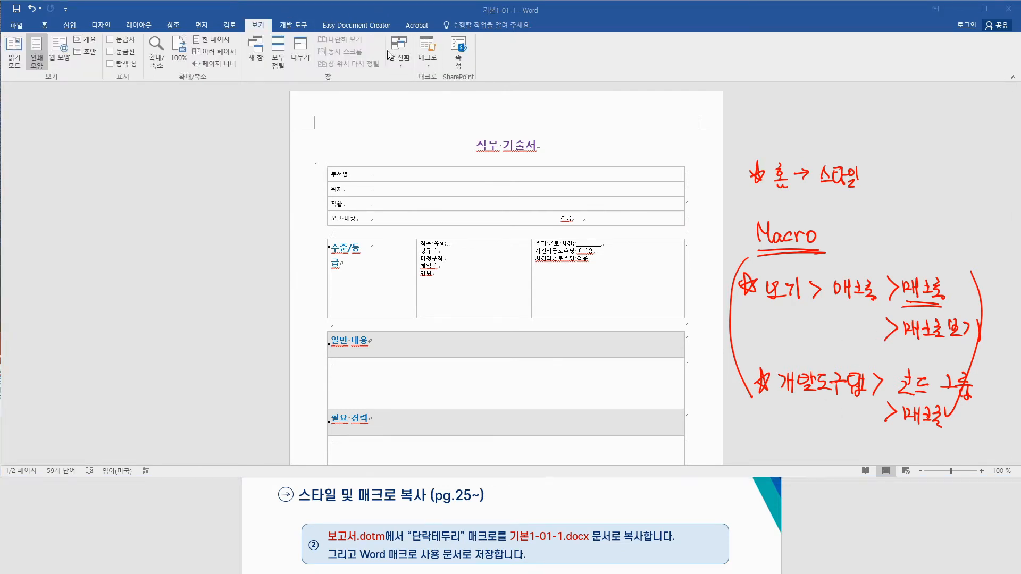
pyautogui.click(428, 58)
pyautogui.click(428, 60)
pyautogui.click(439, 77)
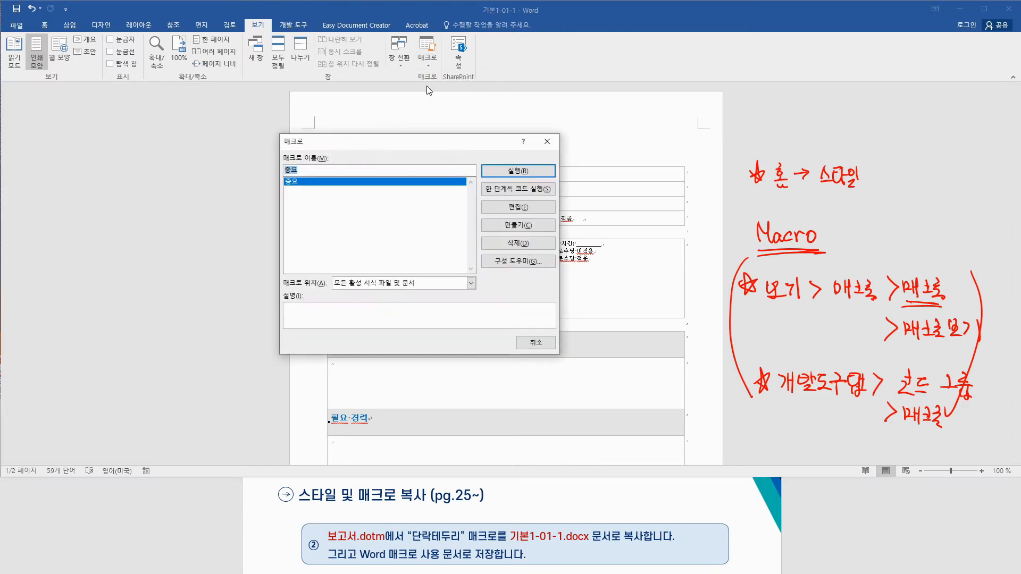
pyautogui.click(523, 263)
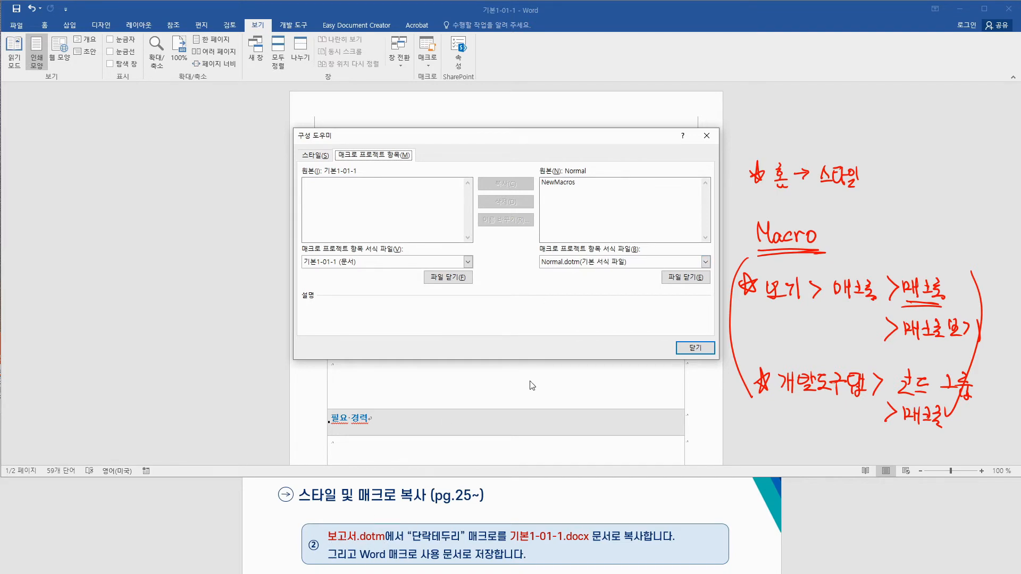
pyautogui.click(679, 282)
# Step: Load the 보고서 template from 문서 > MOS > MOS Word 2016(Expert) > 기본학습 > Part01 into the macro organizer, check its macro list and close the organizer
pyautogui.click(681, 278)
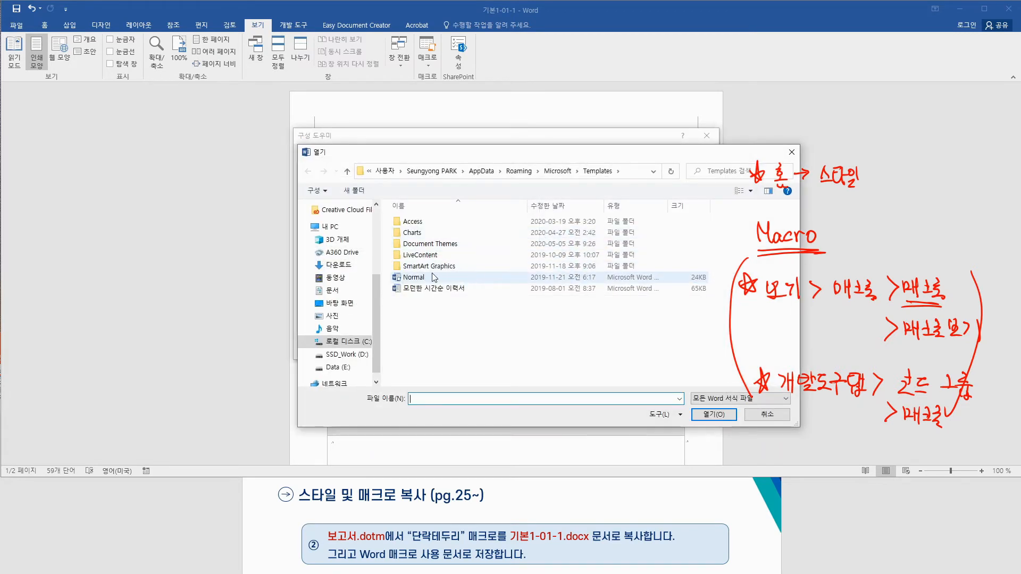
pyautogui.click(334, 290)
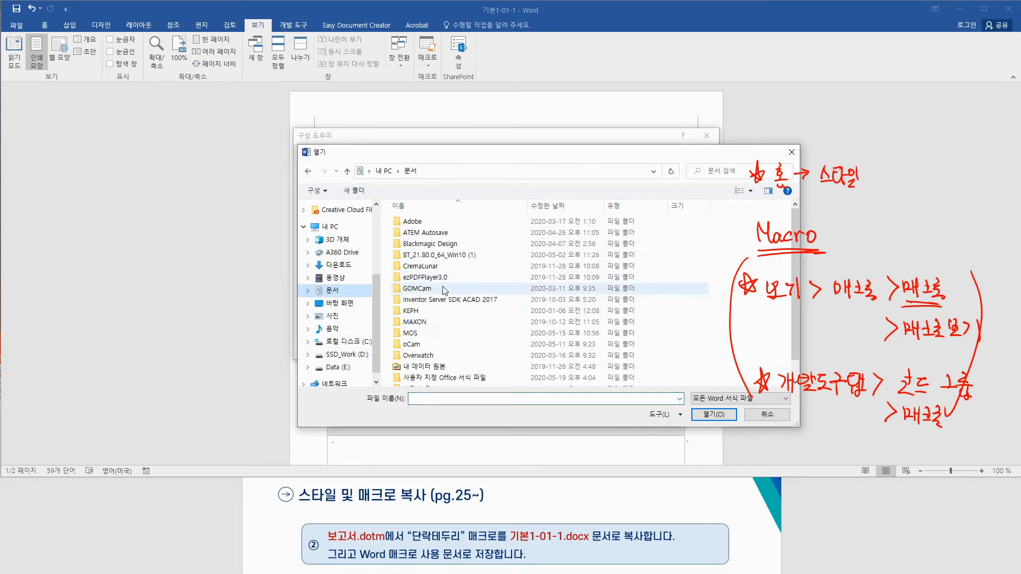
pyautogui.doubleClick(410, 333)
pyautogui.click(437, 234)
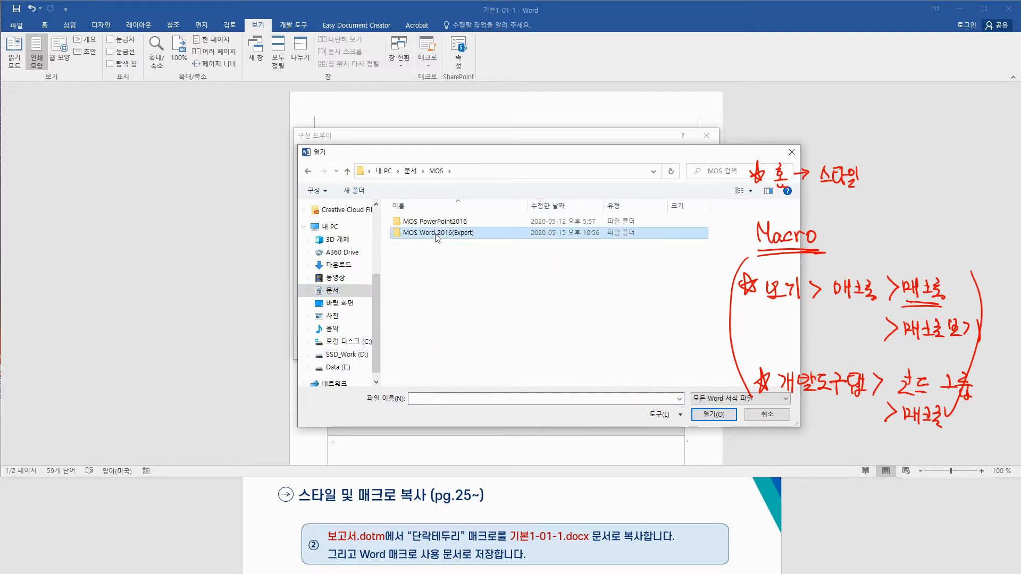
pyautogui.doubleClick(437, 235)
pyautogui.doubleClick(426, 223)
pyautogui.doubleClick(420, 222)
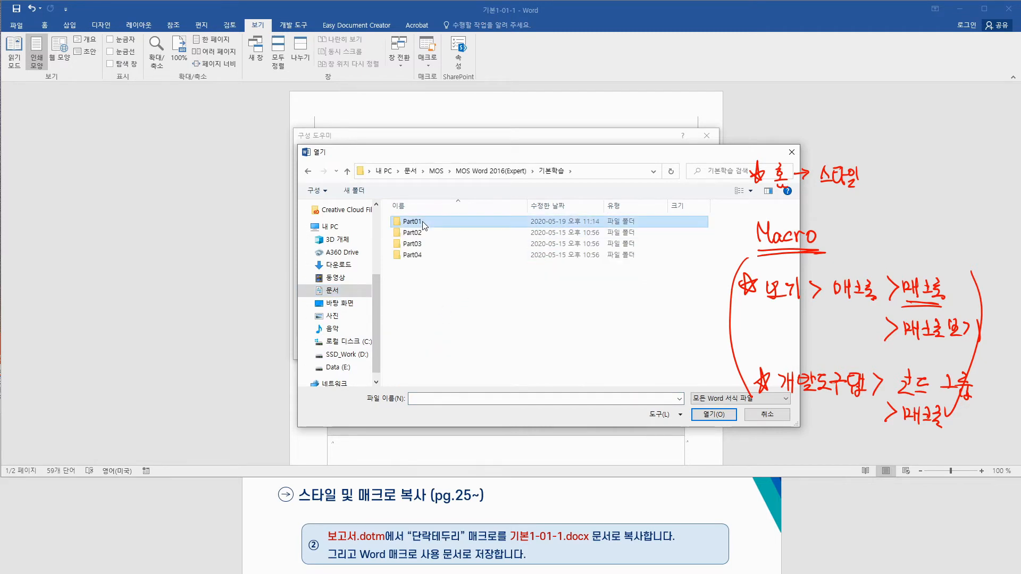
pyautogui.click(432, 221)
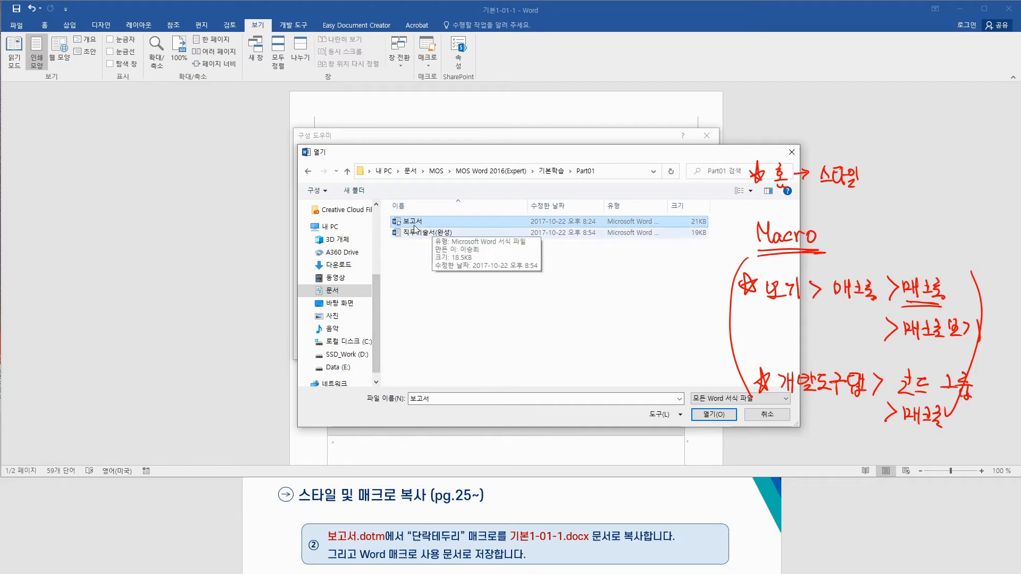
pyautogui.click(723, 413)
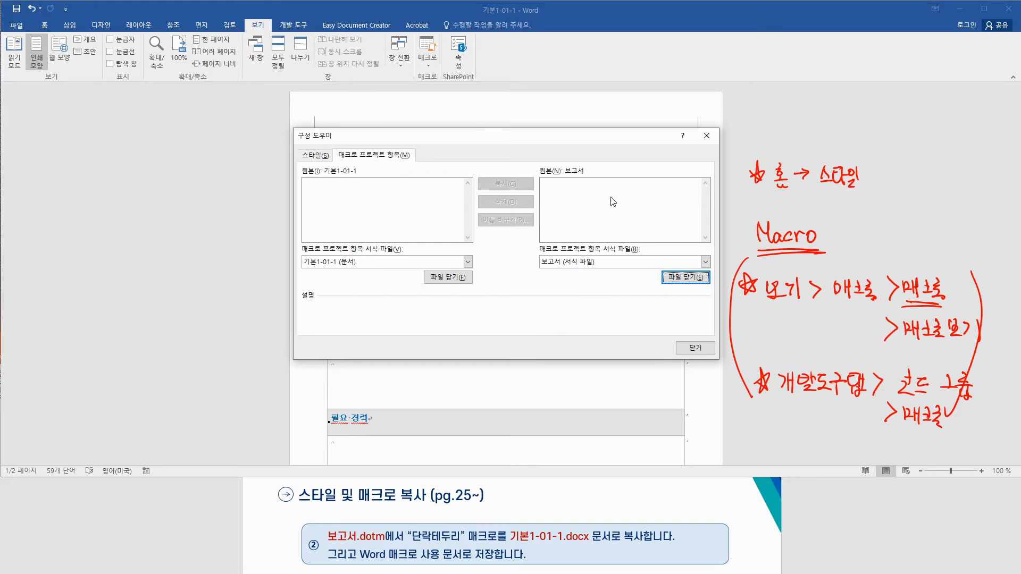
pyautogui.click(557, 186)
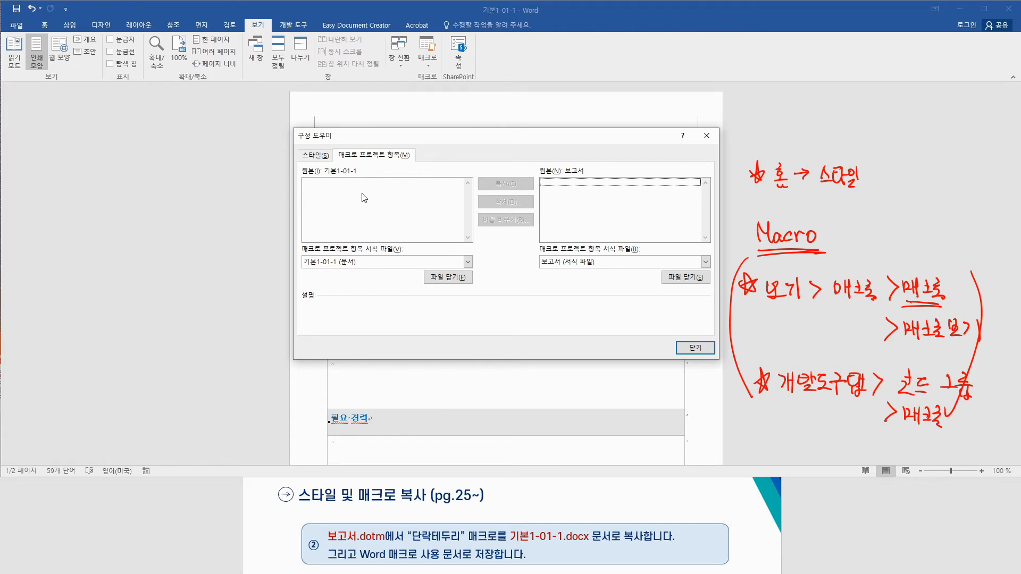
pyautogui.click(691, 348)
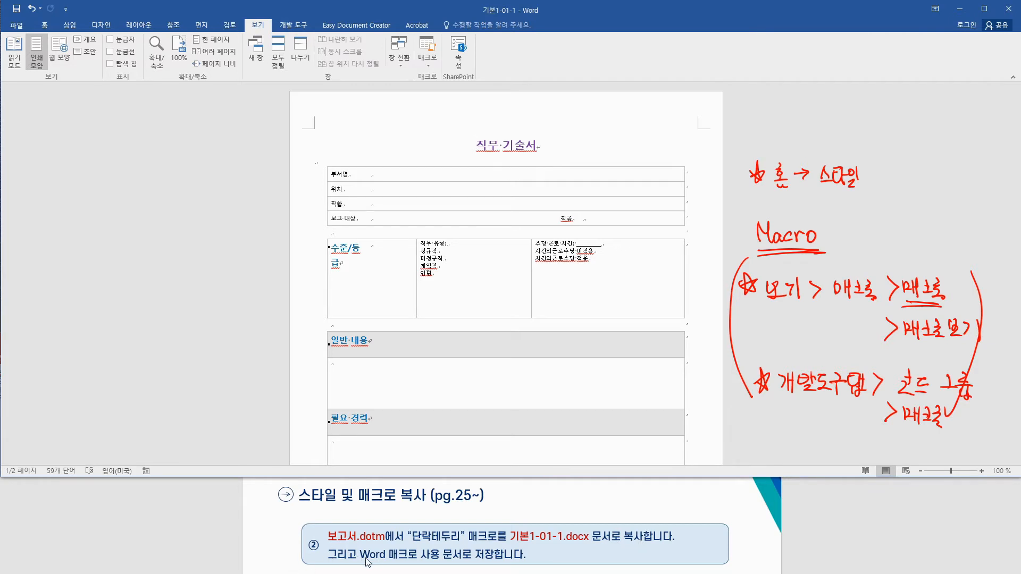
# Step: Save the document as a Word macro-enabled document named 기본1-01-1 in the Part01 folder
pyautogui.click(19, 26)
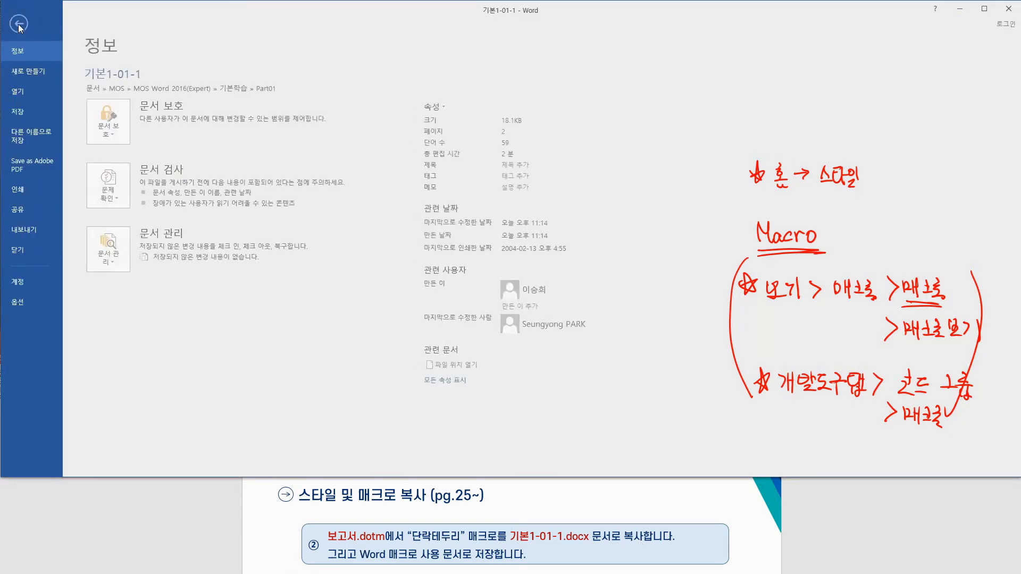
pyautogui.click(31, 140)
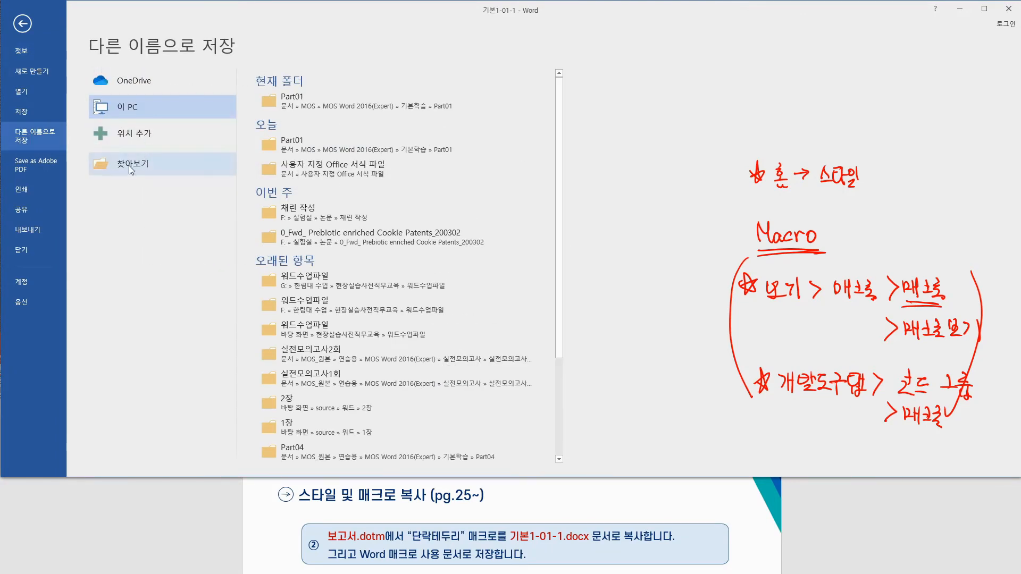
pyautogui.click(128, 166)
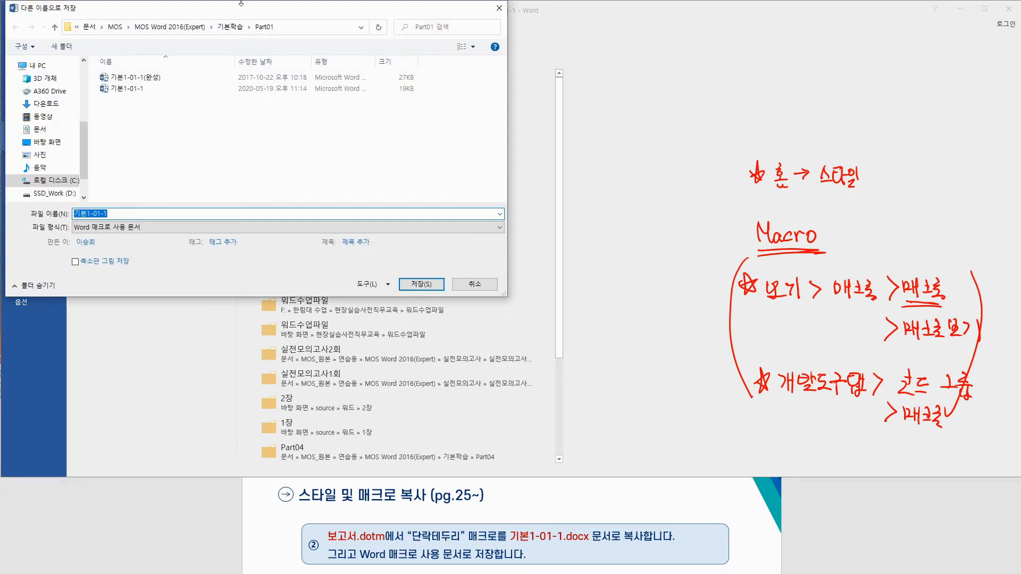
pyautogui.moveTo(363, 56); pyautogui.dragTo(356, 54)
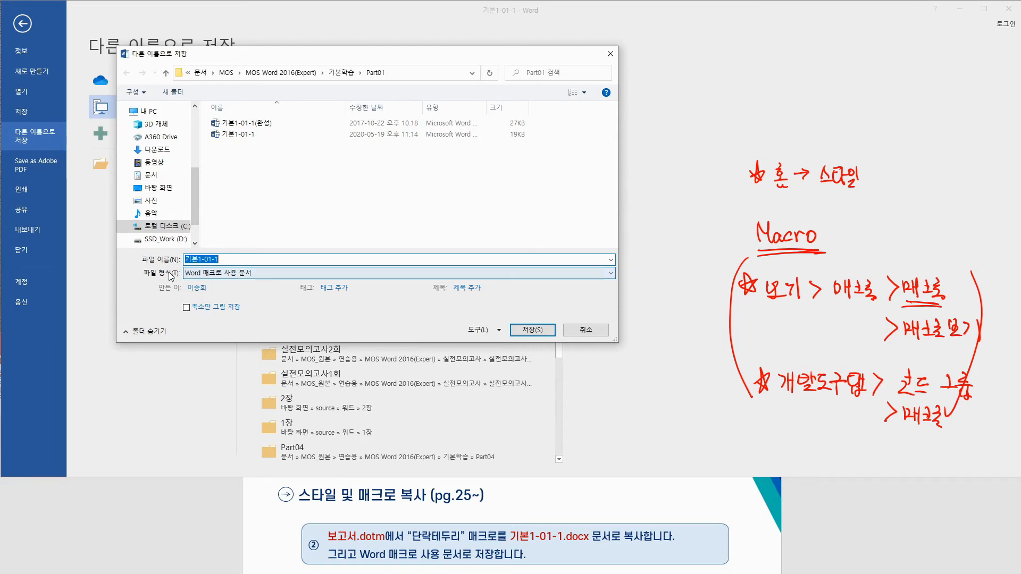
pyautogui.click(232, 274)
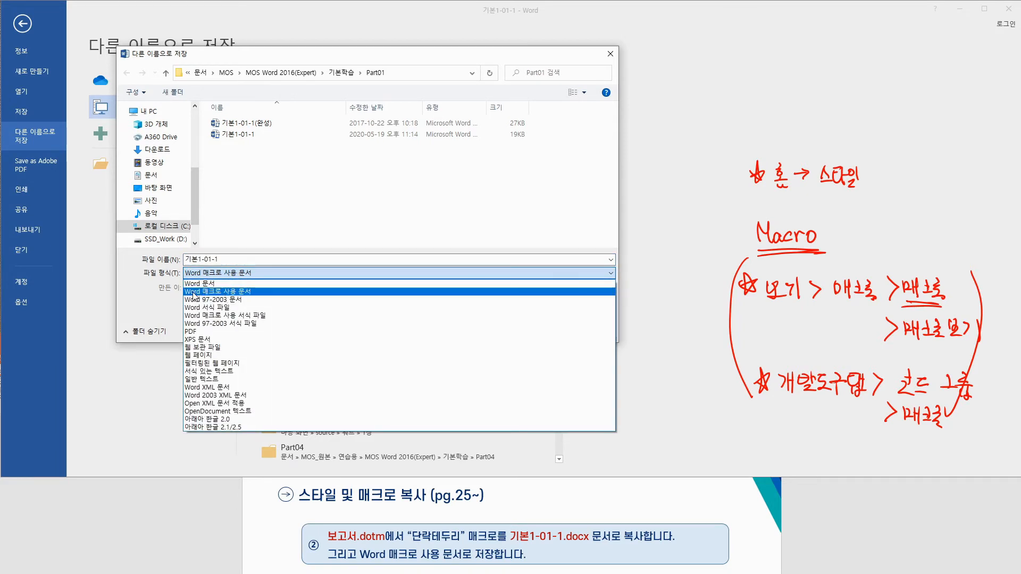
pyautogui.click(248, 292)
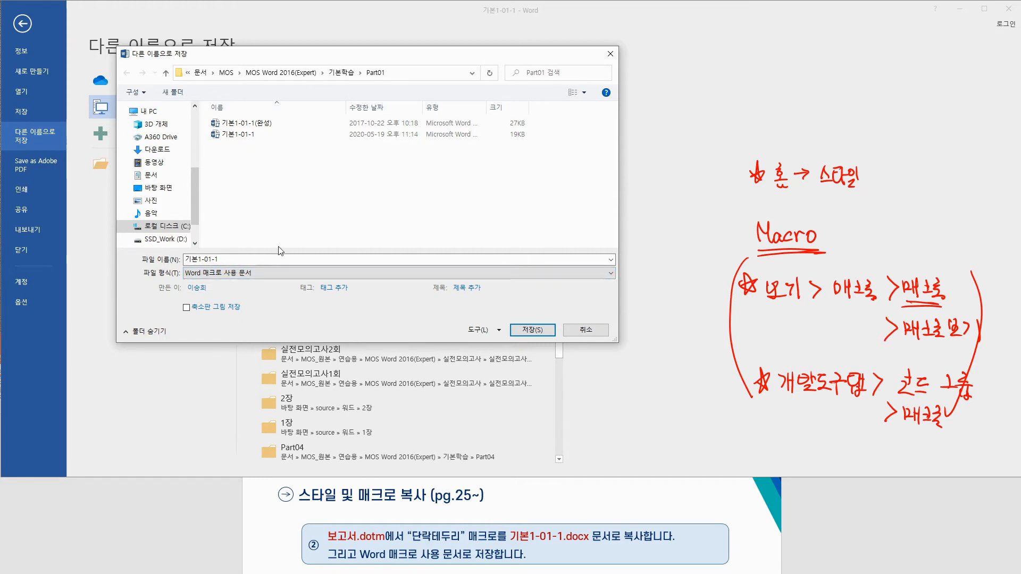
pyautogui.click(520, 330)
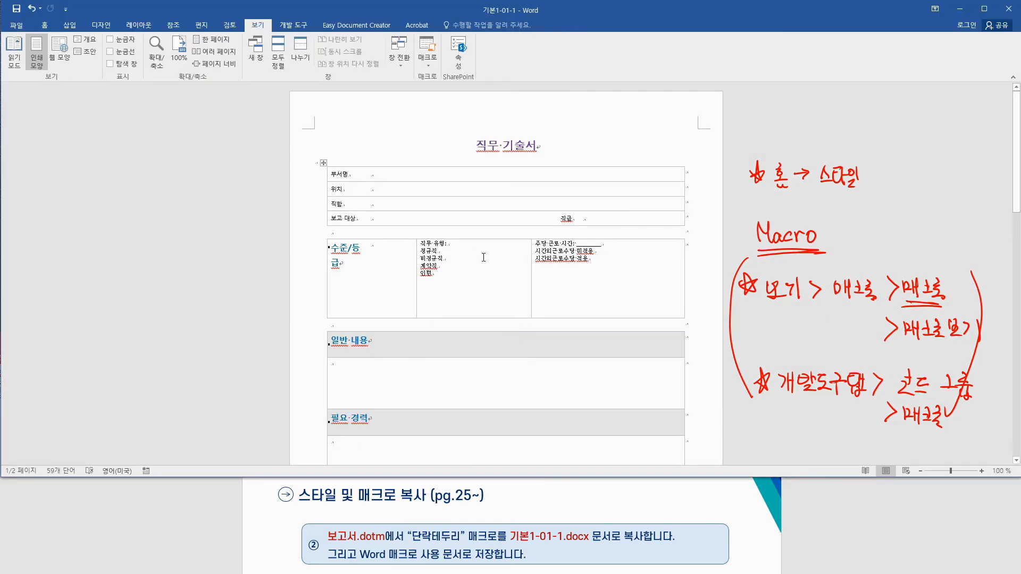
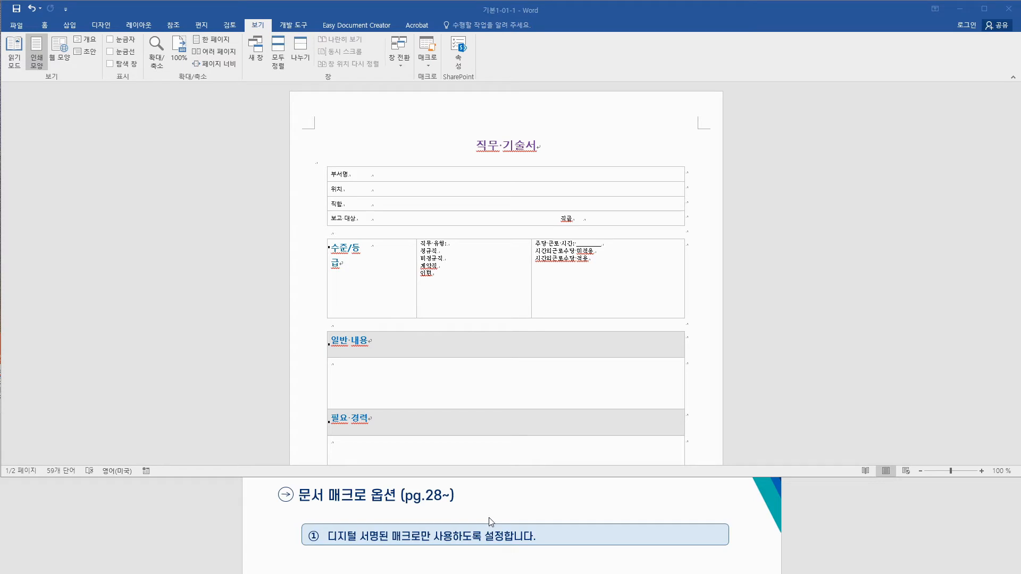
# Step: Set the Trust Center macro settings in the Word options to allow only digitally signed macros and apply the options
pyautogui.click(21, 26)
pyautogui.click(19, 26)
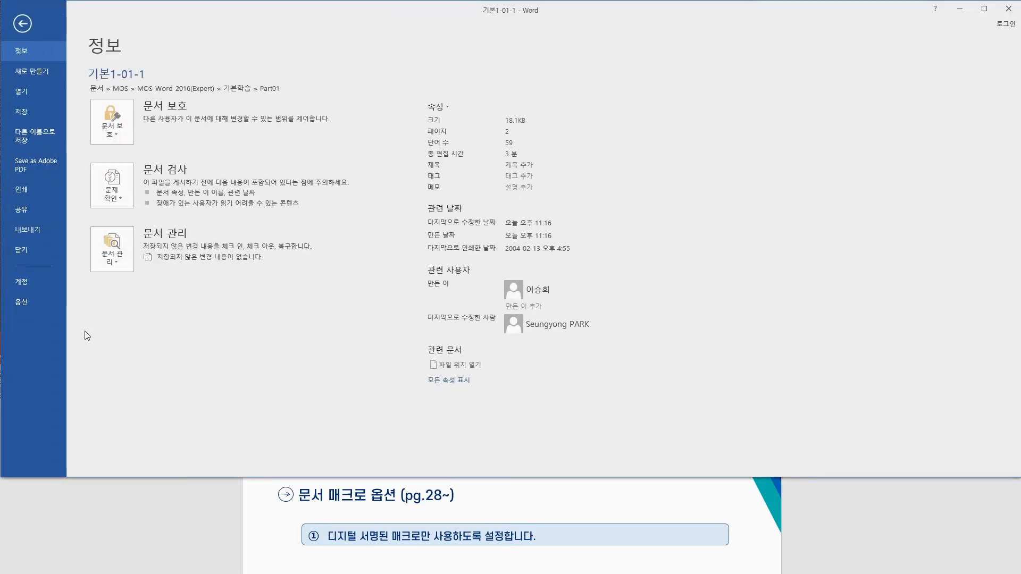
pyautogui.click(42, 302)
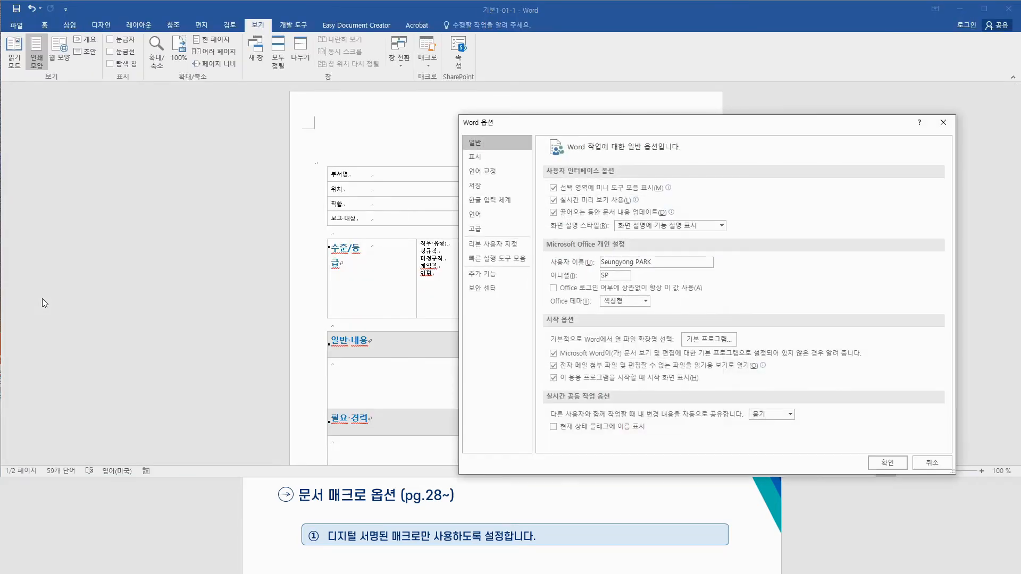
pyautogui.click(487, 288)
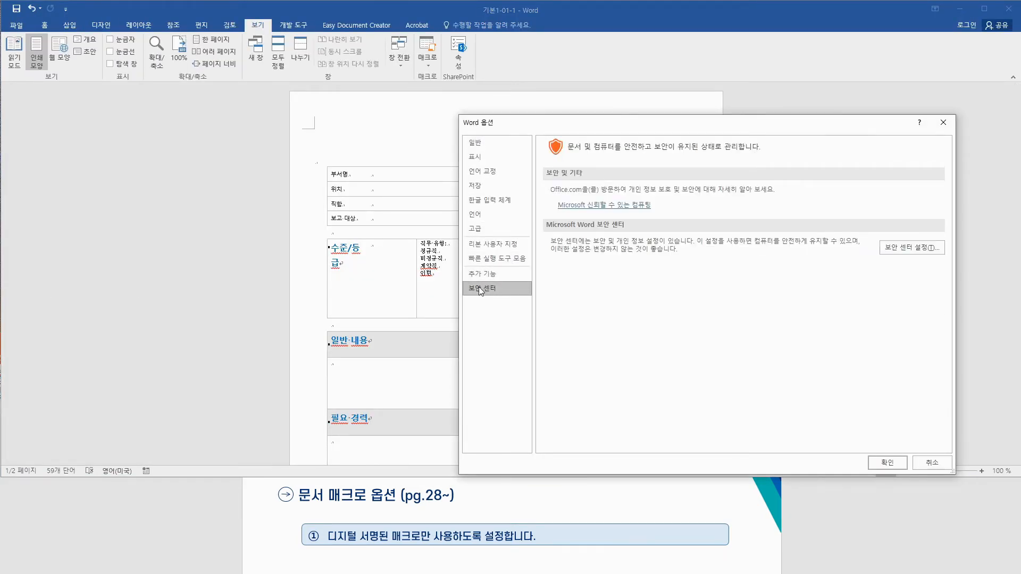
pyautogui.click(899, 249)
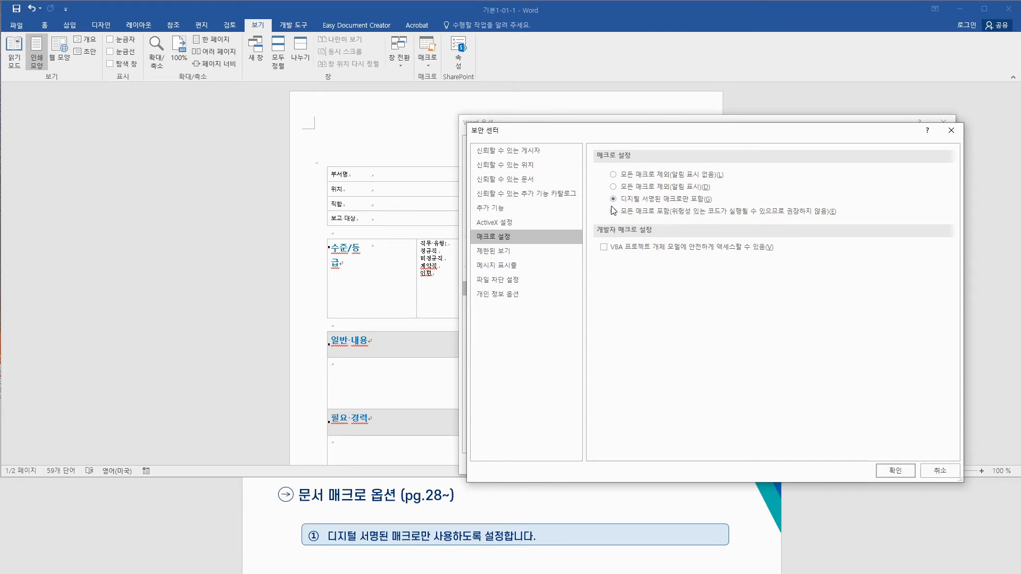
pyautogui.click(898, 471)
pyautogui.click(887, 463)
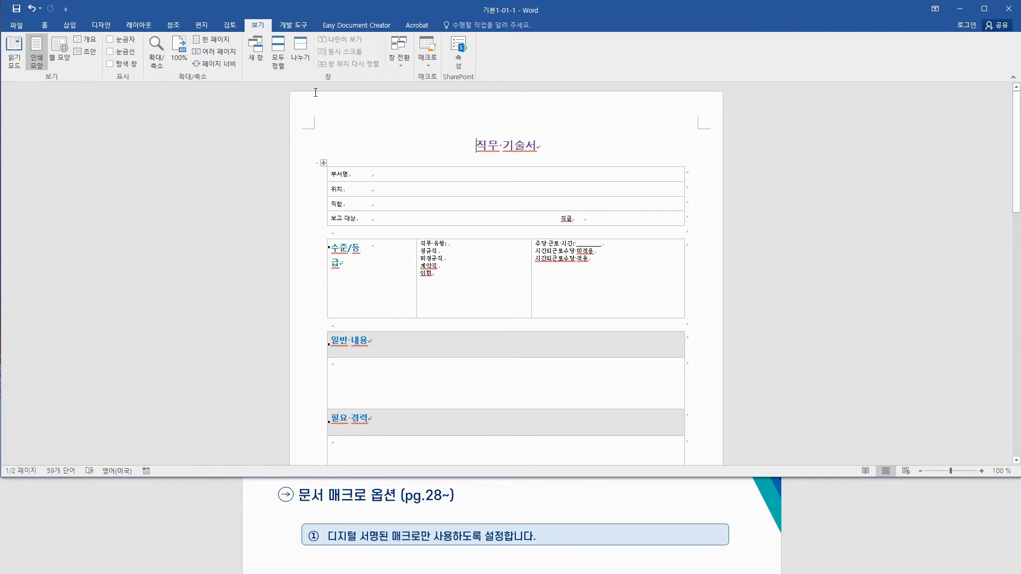
# Step: Check the macro security settings through the developer tools and close the Trust Center
pyautogui.click(282, 26)
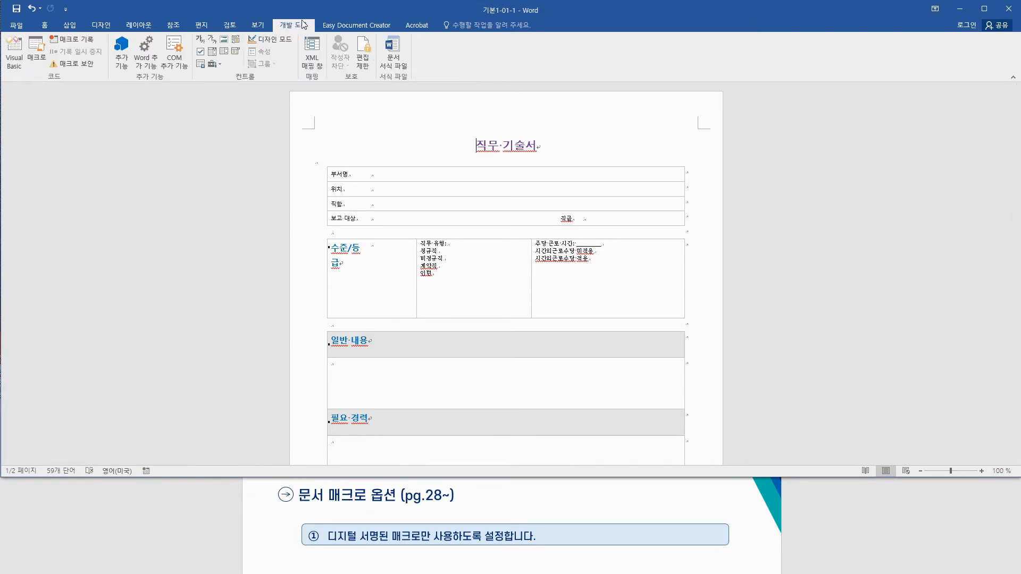
pyautogui.click(83, 65)
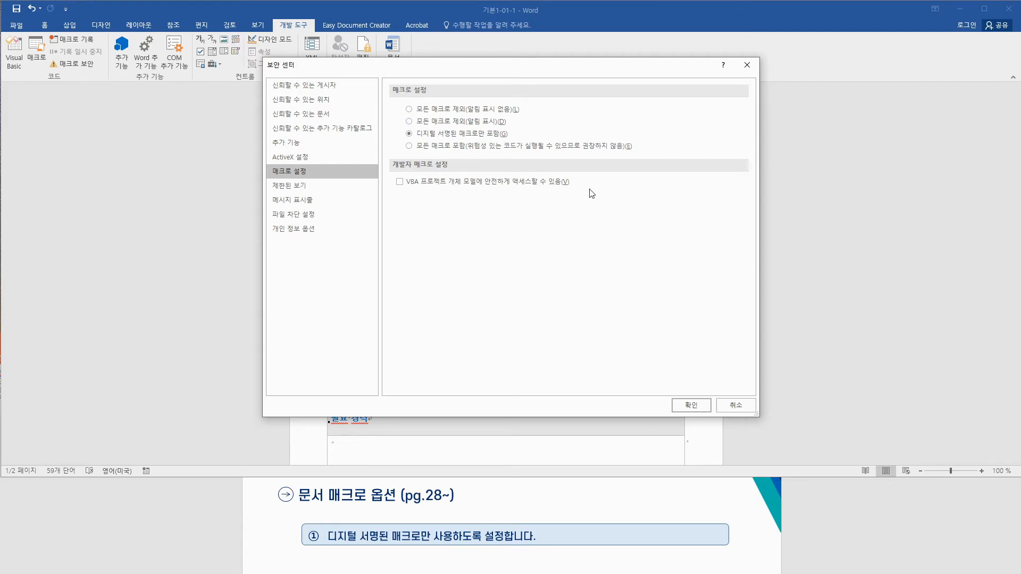
pyautogui.click(692, 405)
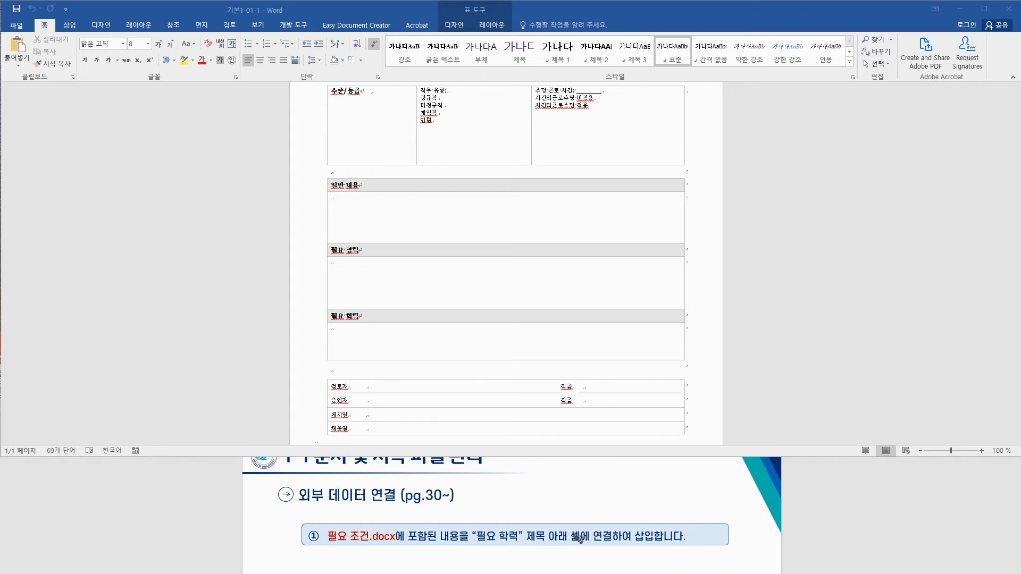
pyautogui.moveTo(599, 543)
pyautogui.mouseDown()
pyautogui.moveTo(617, 552)
pyautogui.moveTo(663, 544)
pyautogui.moveTo(661, 526)
pyautogui.mouseUp()
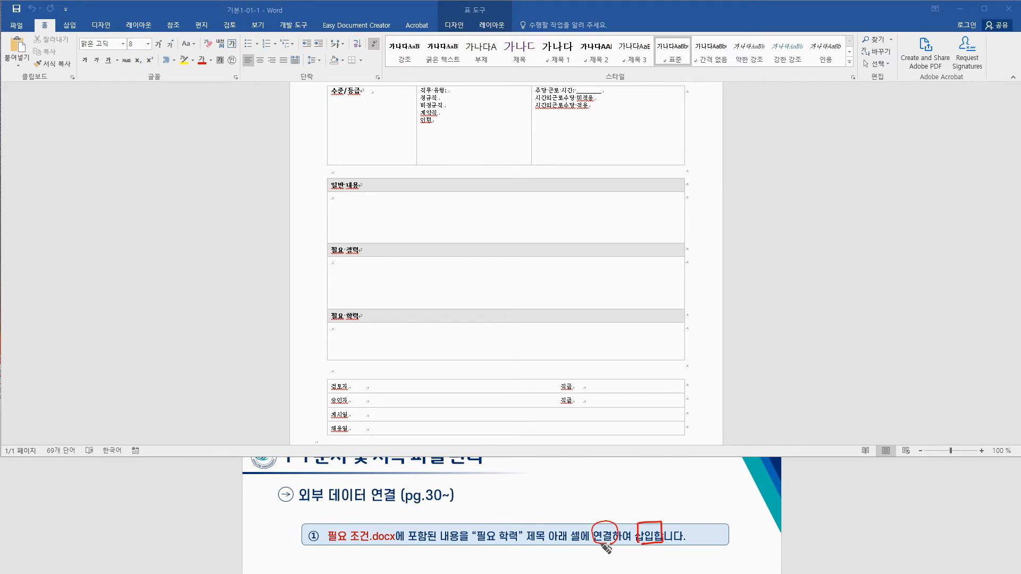
pyautogui.moveTo(585, 514)
pyautogui.mouseDown()
pyautogui.moveTo(590, 559)
pyautogui.moveTo(601, 555)
pyautogui.mouseUp()
pyautogui.click(591, 521)
pyautogui.click(593, 559)
pyautogui.moveTo(604, 551); pyautogui.dragTo(614, 550)
pyautogui.moveTo(605, 554)
pyautogui.mouseDown()
pyautogui.moveTo(612, 560)
pyautogui.moveTo(618, 548)
pyautogui.mouseUp()
pyautogui.moveTo(624, 545); pyautogui.dragTo(626, 561)
pyautogui.moveTo(611, 521); pyautogui.dragTo(622, 511)
pyautogui.moveTo(616, 512); pyautogui.dragTo(621, 517)
pyautogui.moveTo(329, 543); pyautogui.dragTo(391, 543)
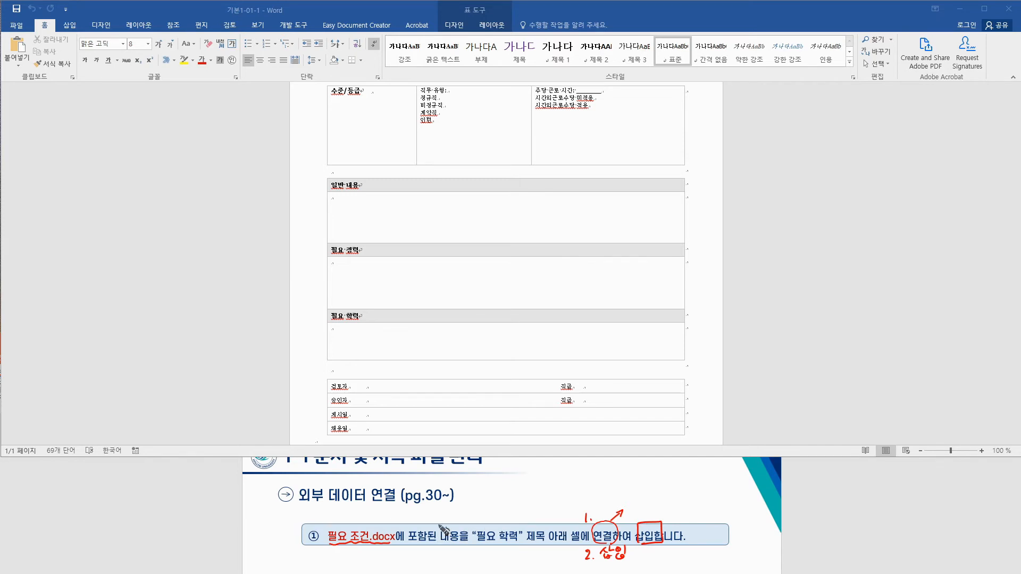
pyautogui.moveTo(764, 186)
pyautogui.mouseDown()
pyautogui.moveTo(788, 201)
pyautogui.moveTo(849, 186)
pyautogui.moveTo(860, 199)
pyautogui.moveTo(894, 196)
pyautogui.mouseUp()
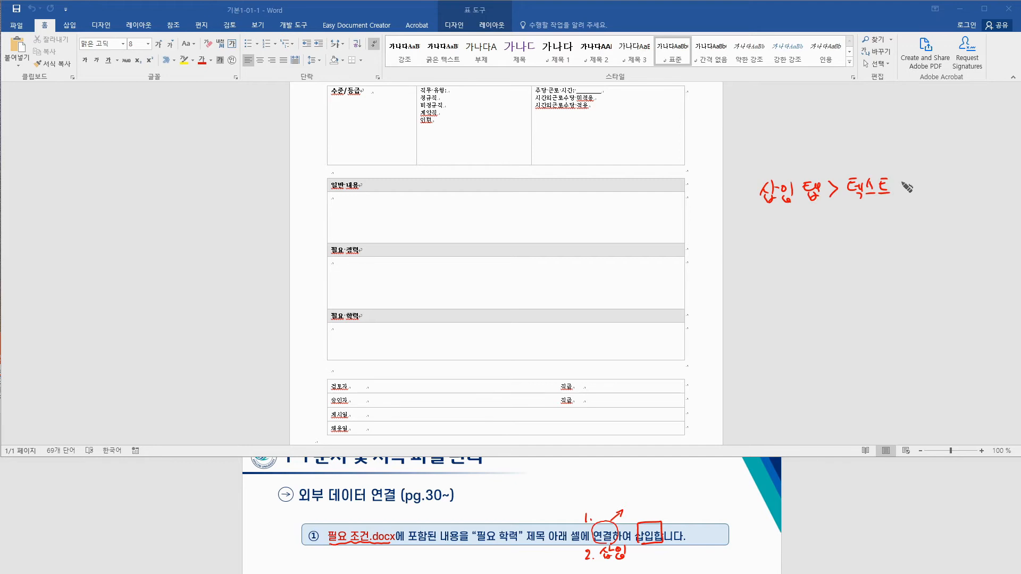
pyautogui.moveTo(904, 180)
pyautogui.mouseDown()
pyautogui.moveTo(905, 195)
pyautogui.moveTo(942, 186)
pyautogui.moveTo(958, 197)
pyautogui.mouseUp()
pyautogui.click(954, 188)
# Step: Insert 필요 조건.docx from the Part01 folder as a file-linked object in the cell below the 필요 학력 heading
pyautogui.click(340, 334)
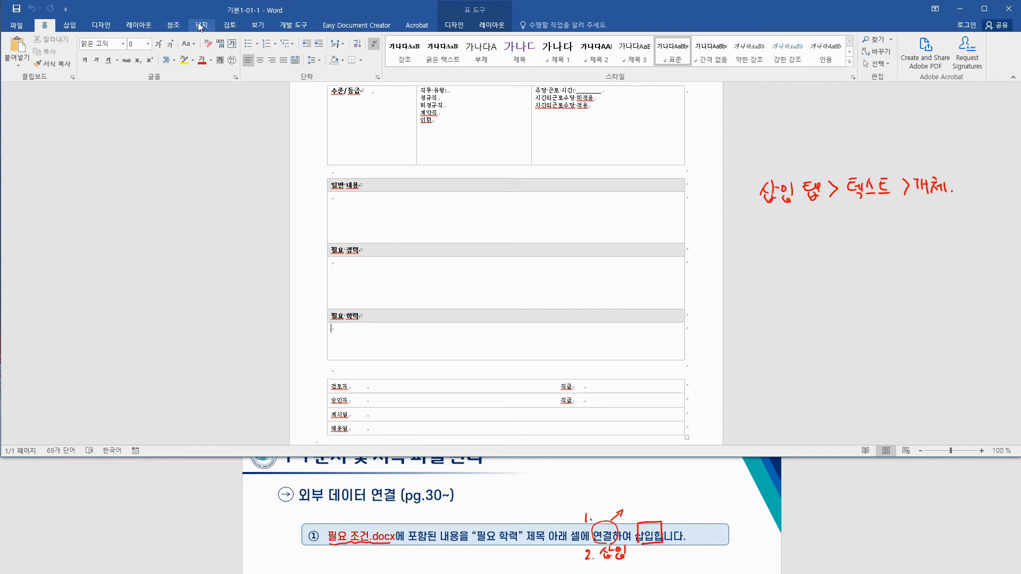
pyautogui.click(71, 26)
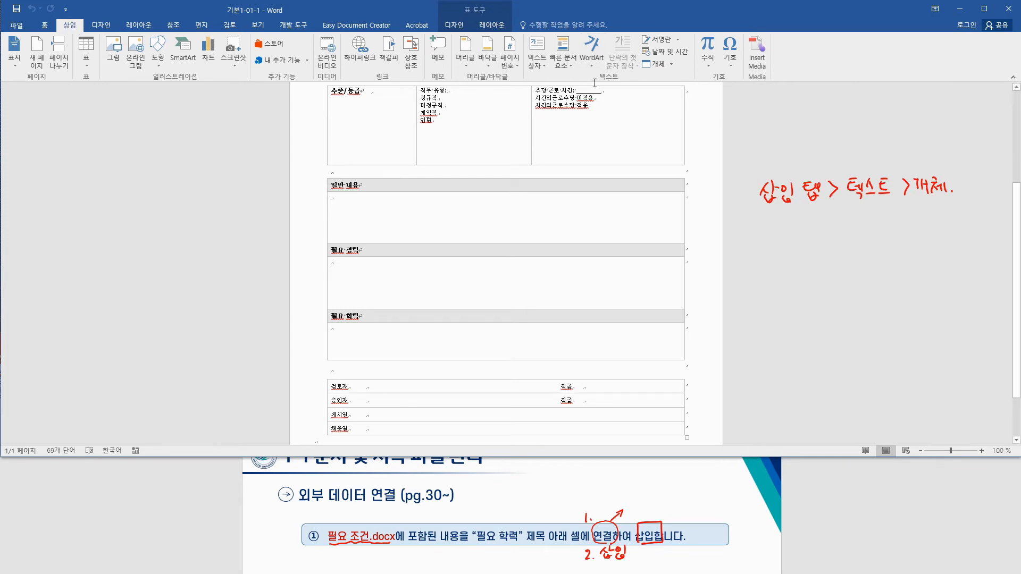
pyautogui.click(672, 65)
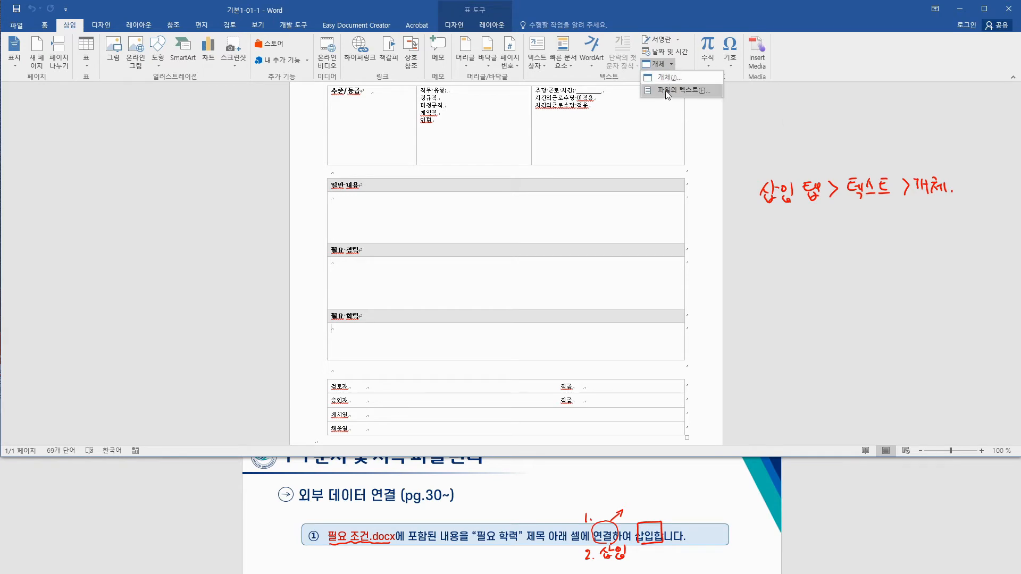
pyautogui.click(666, 76)
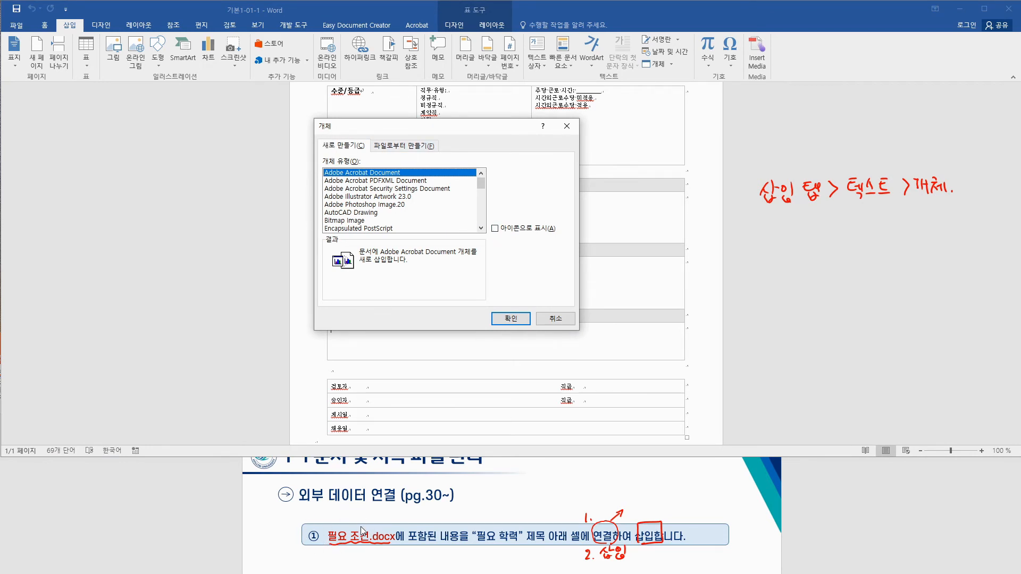
pyautogui.click(398, 148)
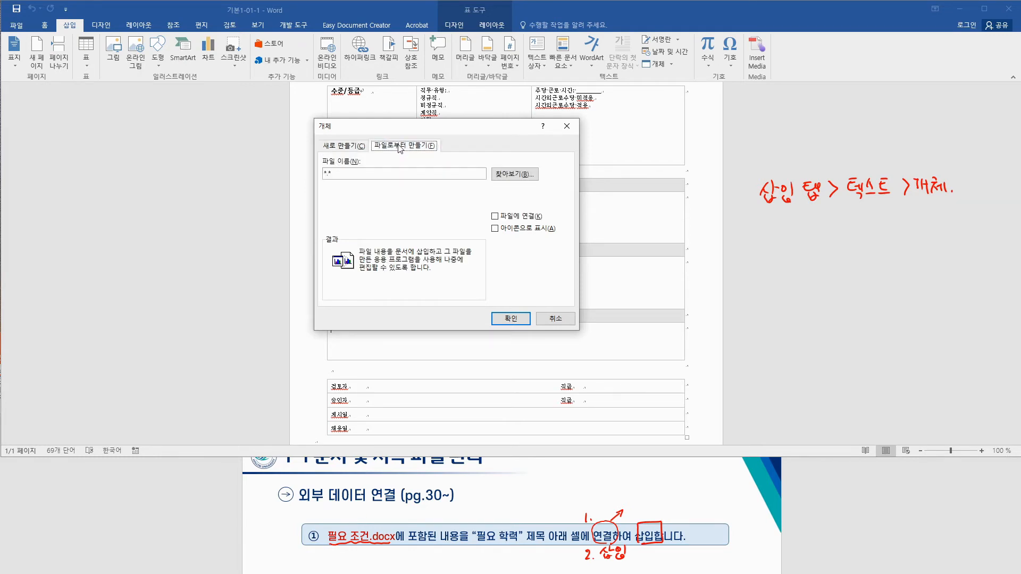
pyautogui.click(515, 173)
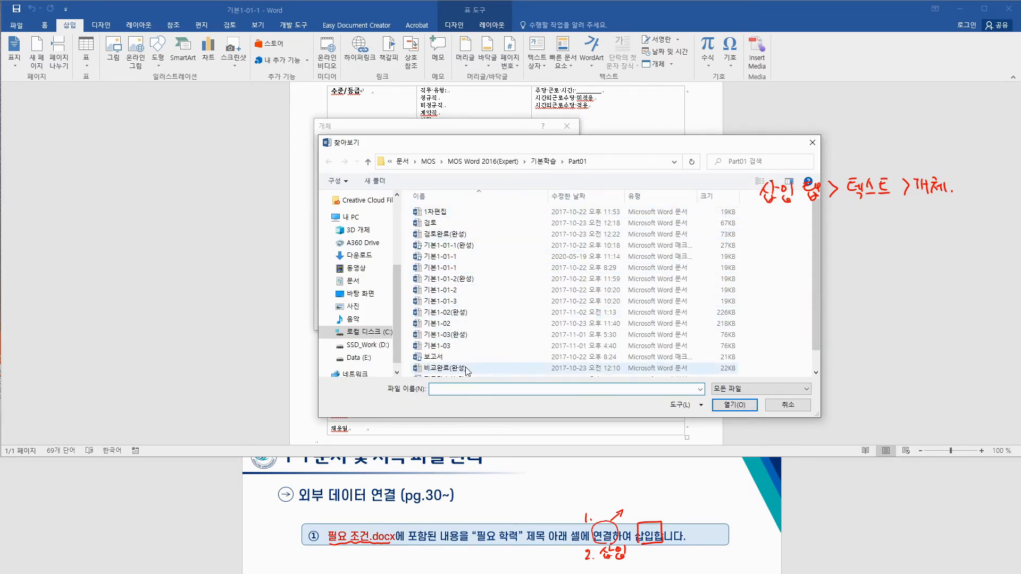
pyautogui.scroll(-1, 440, 367)
pyautogui.click(438, 372)
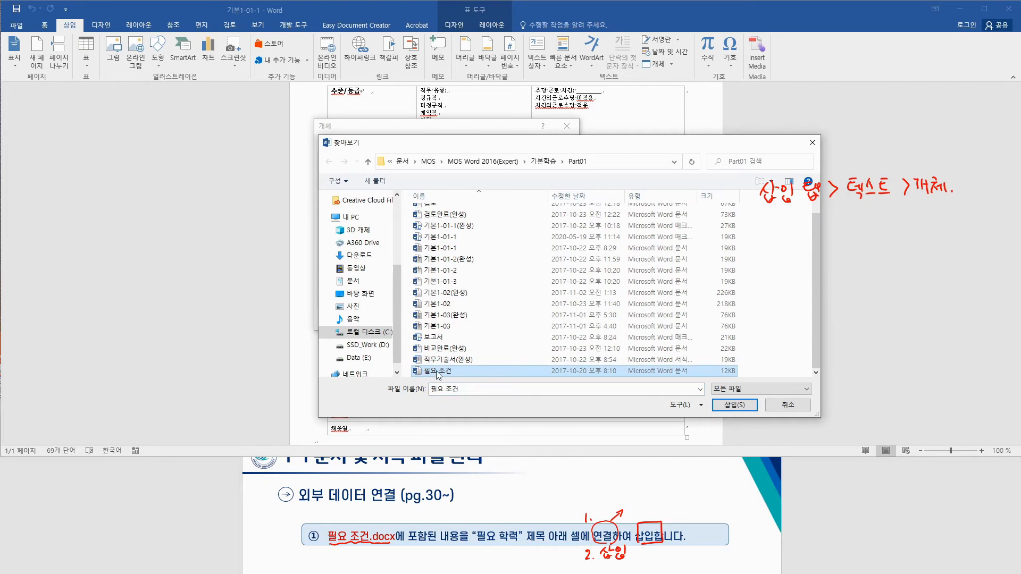
pyautogui.click(730, 405)
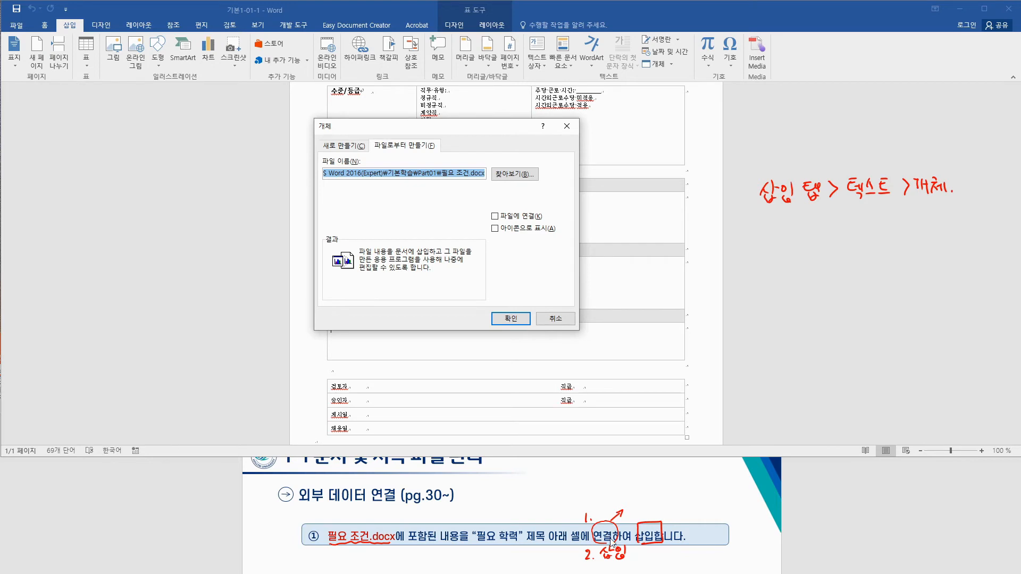
pyautogui.click(495, 217)
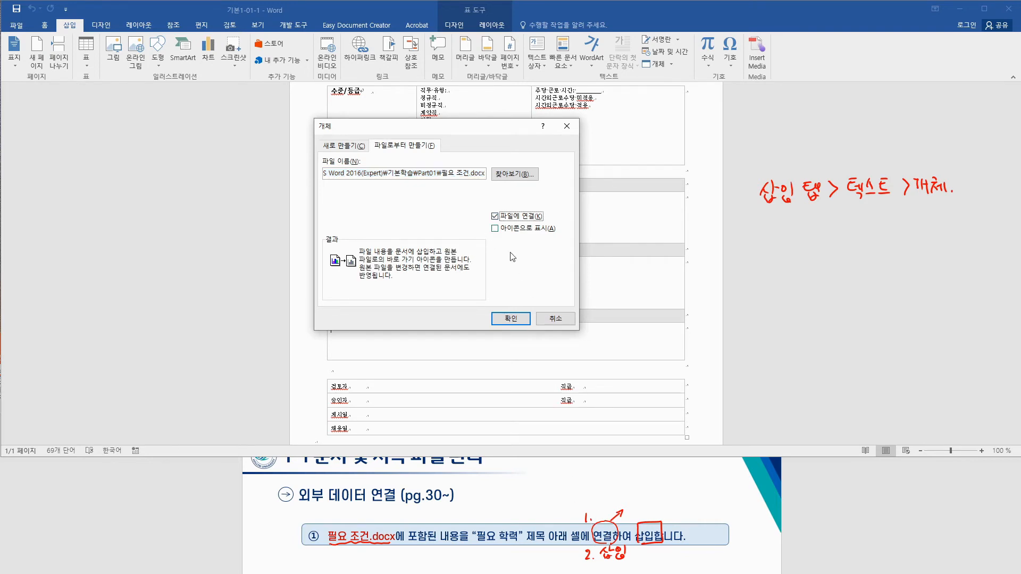
pyautogui.click(519, 321)
pyautogui.scroll(-6, 409, 357)
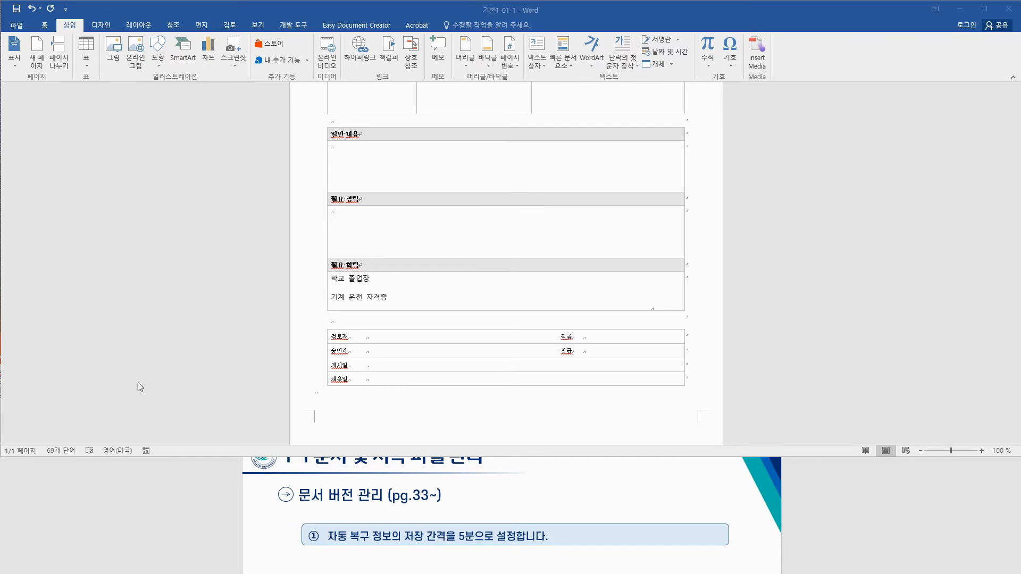
# Step: Set the AutoRecover save interval to 5 minutes in the Word save options
pyautogui.moveTo(373, 458); pyautogui.dragTo(375, 476)
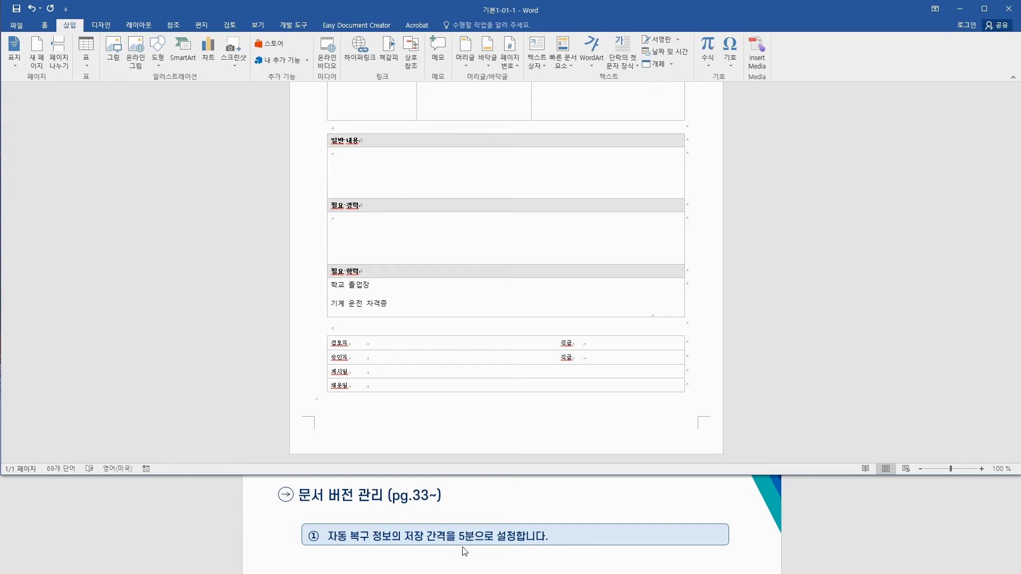
pyautogui.click(17, 27)
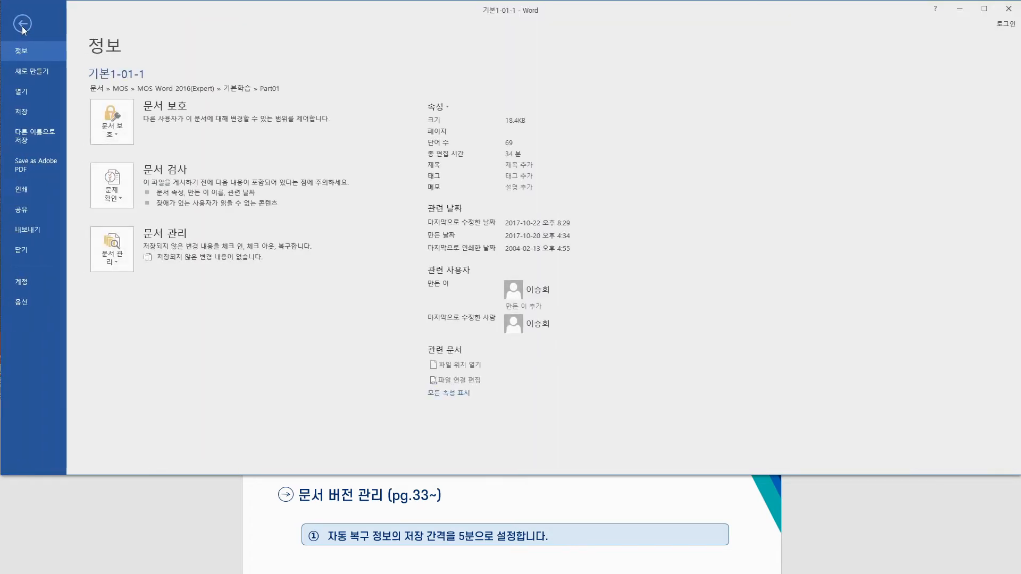
pyautogui.click(38, 301)
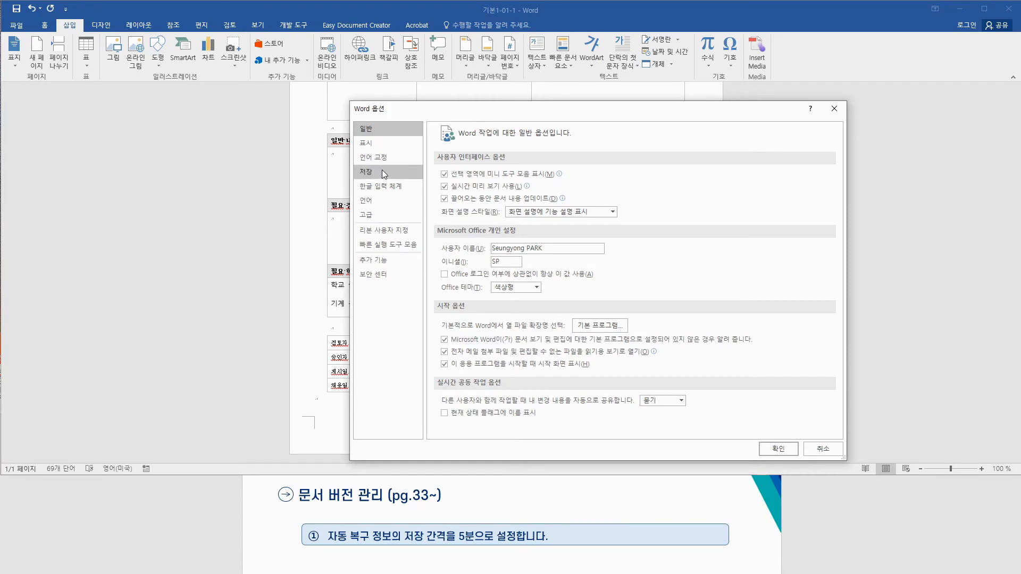
pyautogui.click(383, 173)
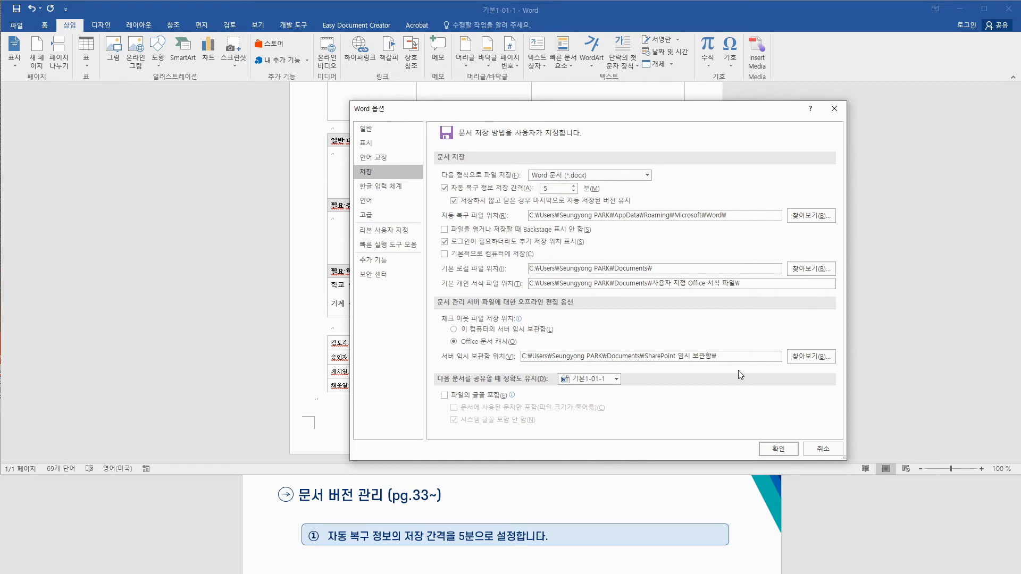
pyautogui.click(779, 449)
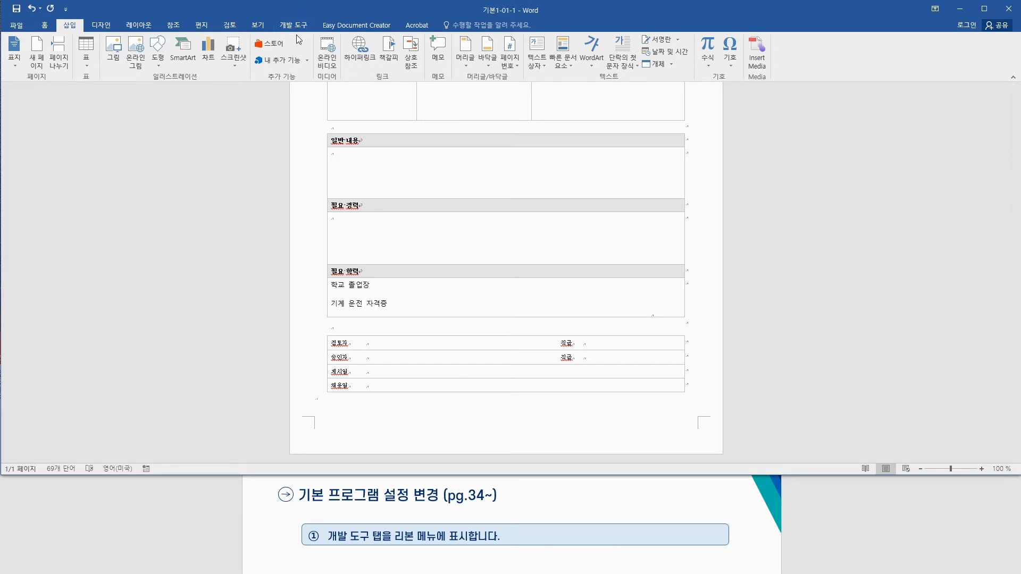
# Step: Select the enabled 개발 도구 main tab in the Word ribbon customization options and apply the options
pyautogui.click(16, 25)
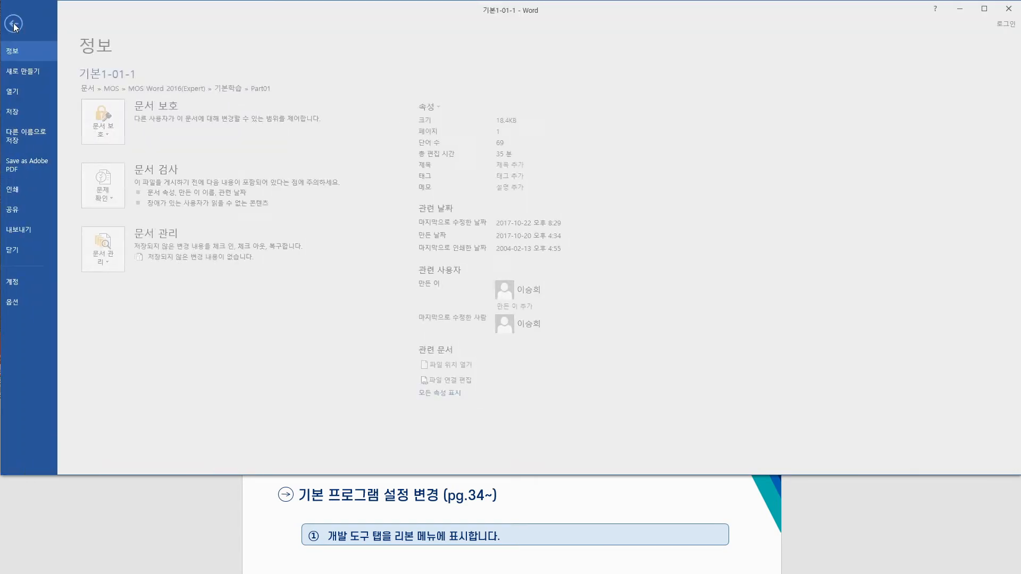
pyautogui.click(21, 303)
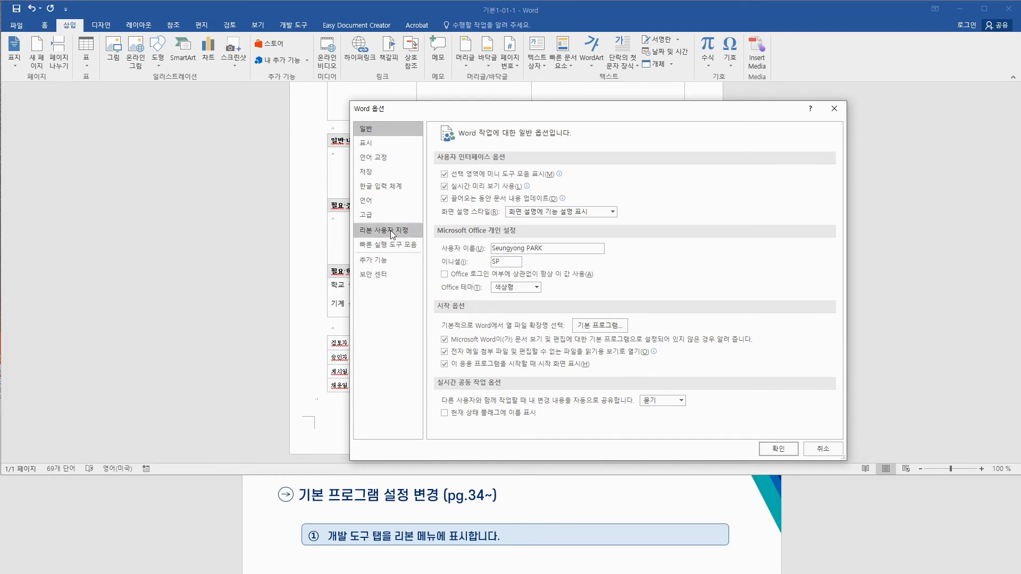
pyautogui.click(390, 230)
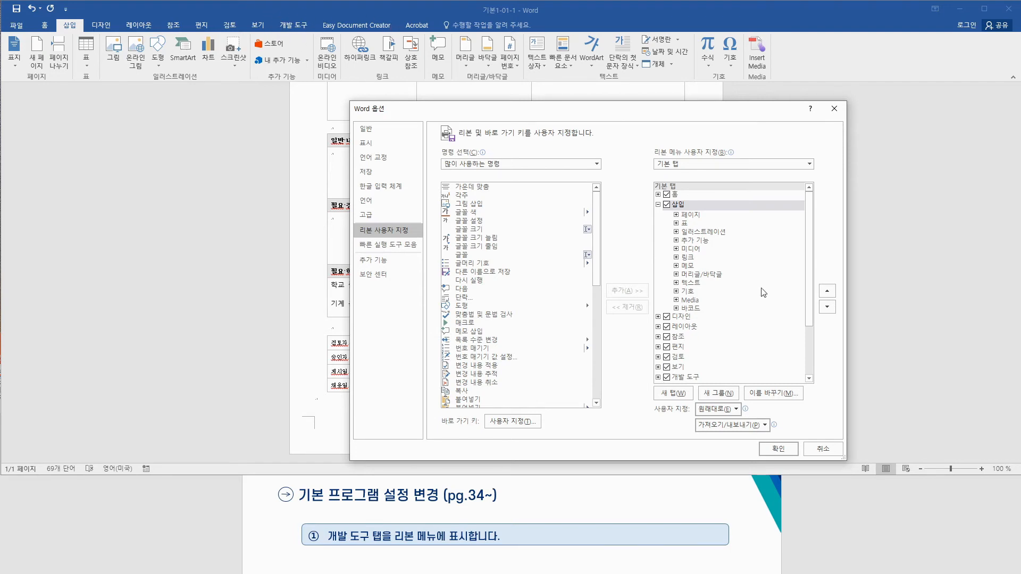
pyautogui.click(686, 379)
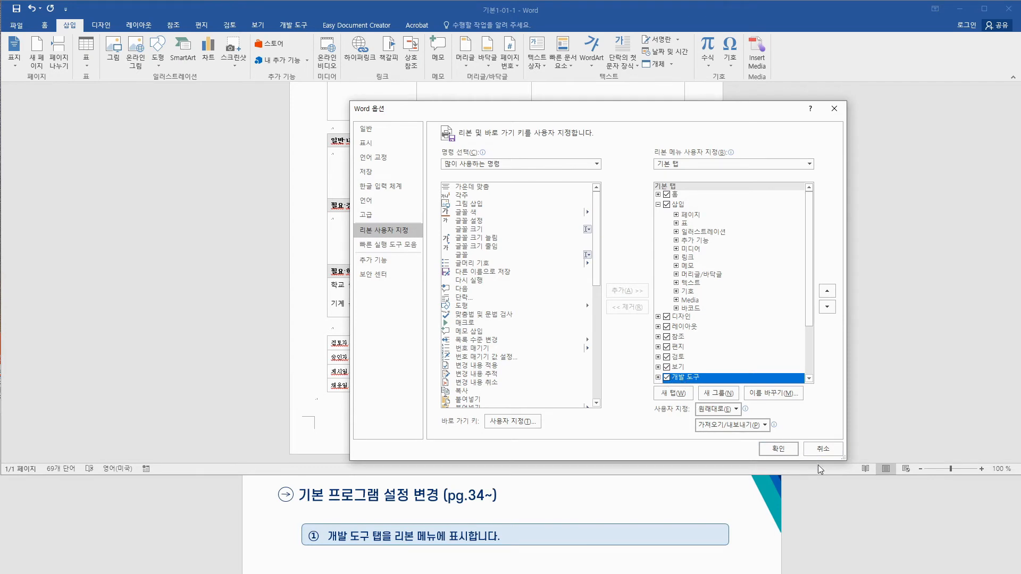
pyautogui.click(771, 449)
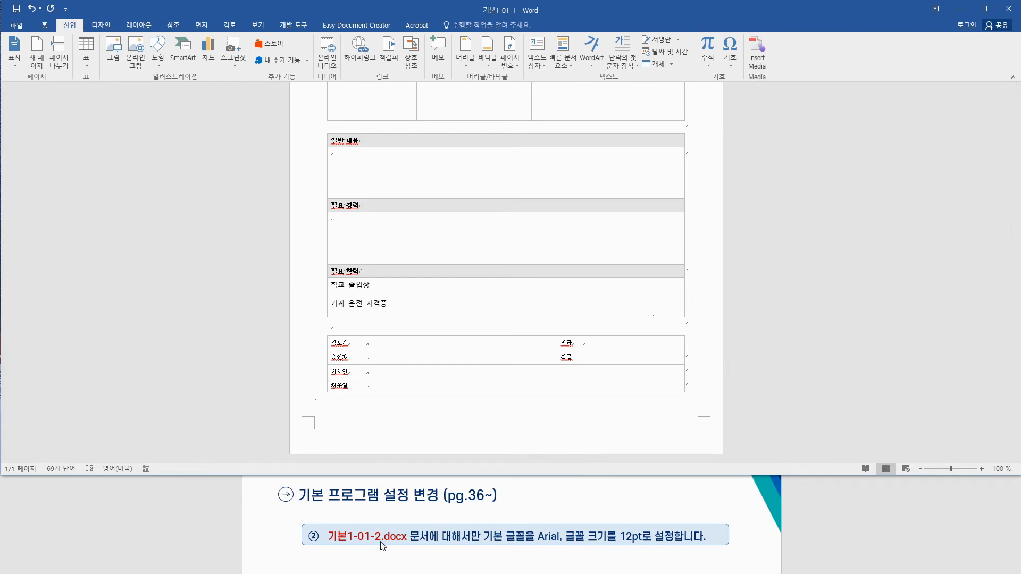
# Step: Open the document 기본1-01-2 from the Part01 folder and align its window with the previous one
pyautogui.click(17, 24)
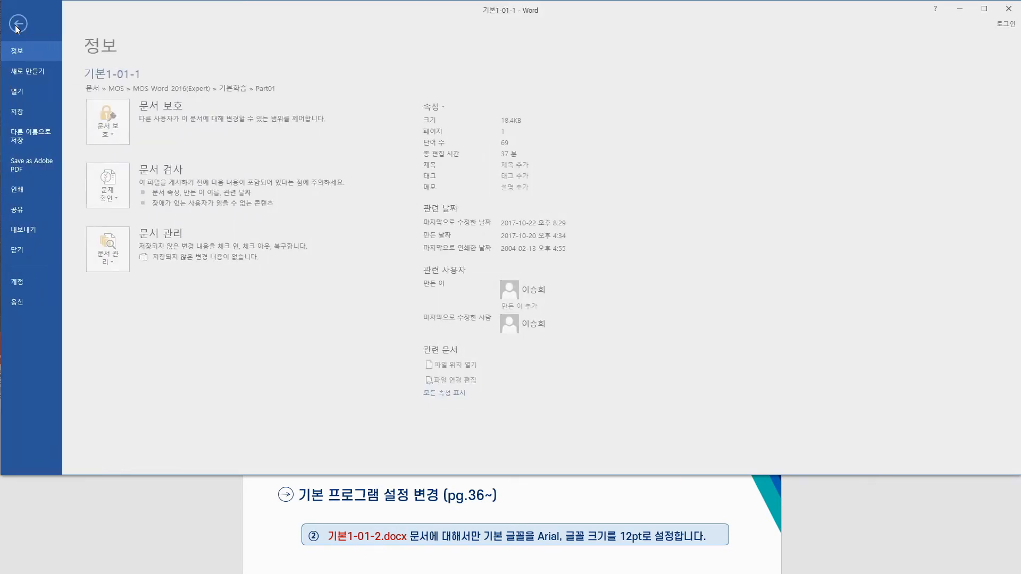
pyautogui.click(23, 91)
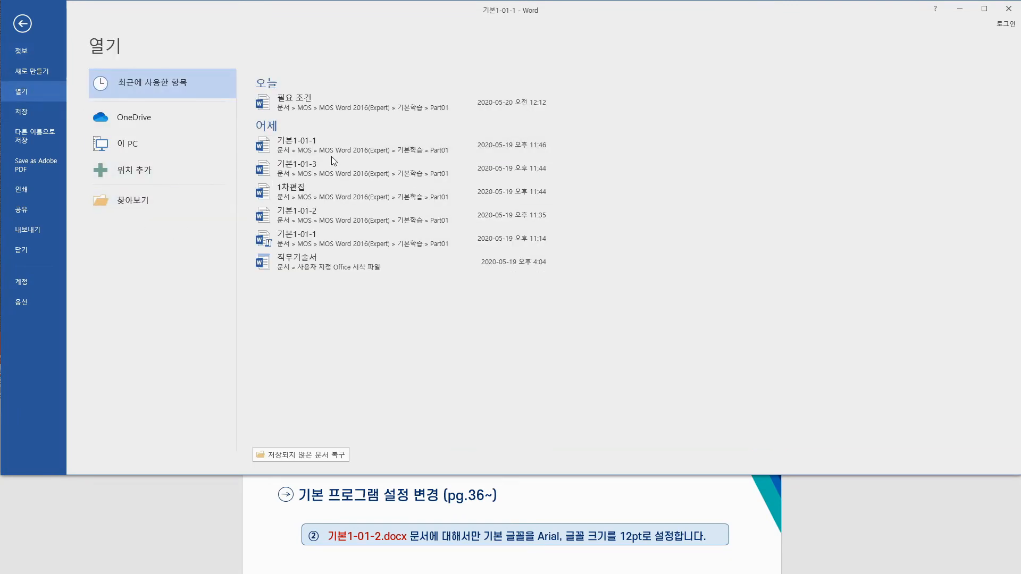
pyautogui.click(133, 202)
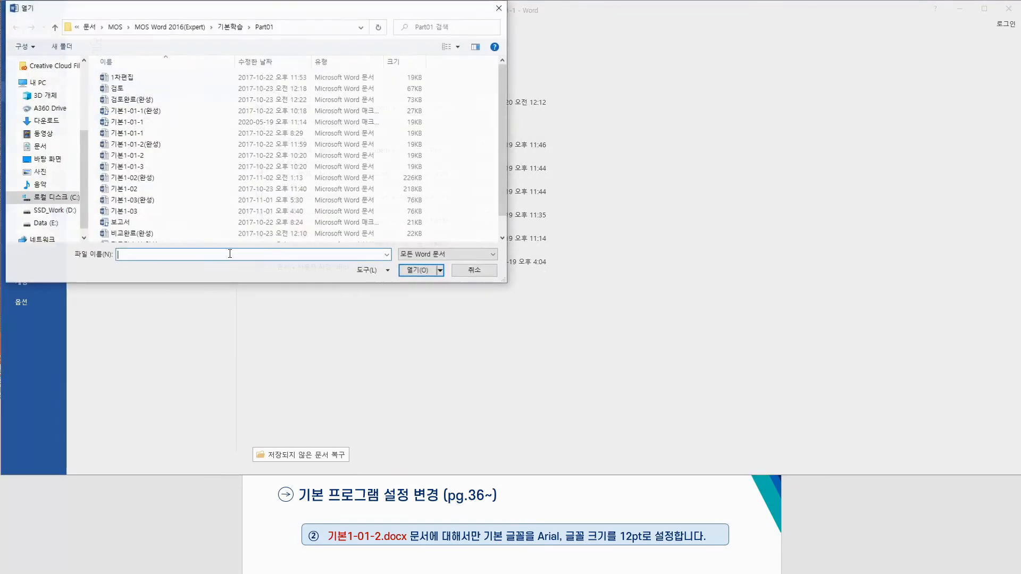
pyautogui.click(133, 157)
pyautogui.doubleClick(133, 159)
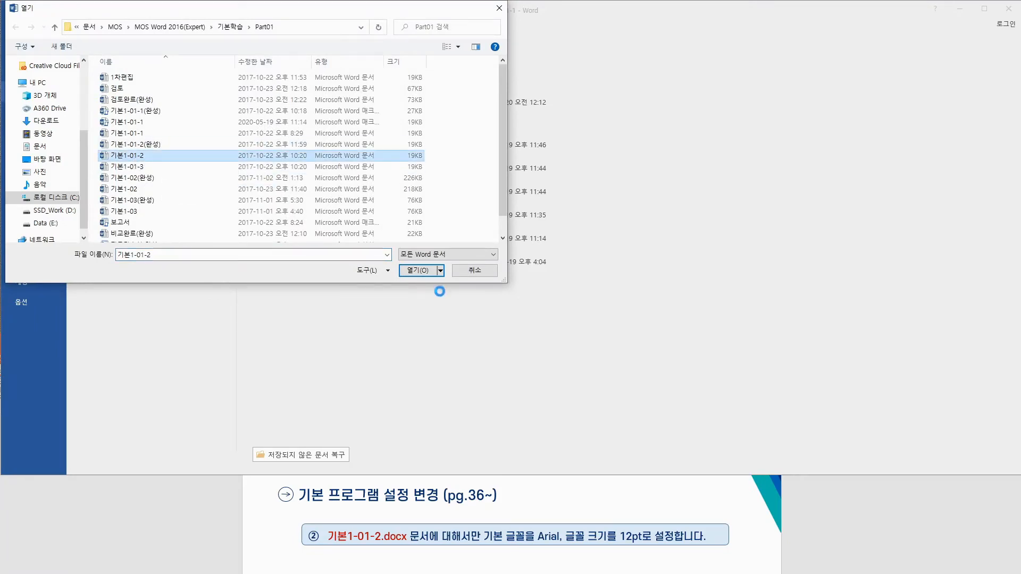
pyautogui.click(419, 271)
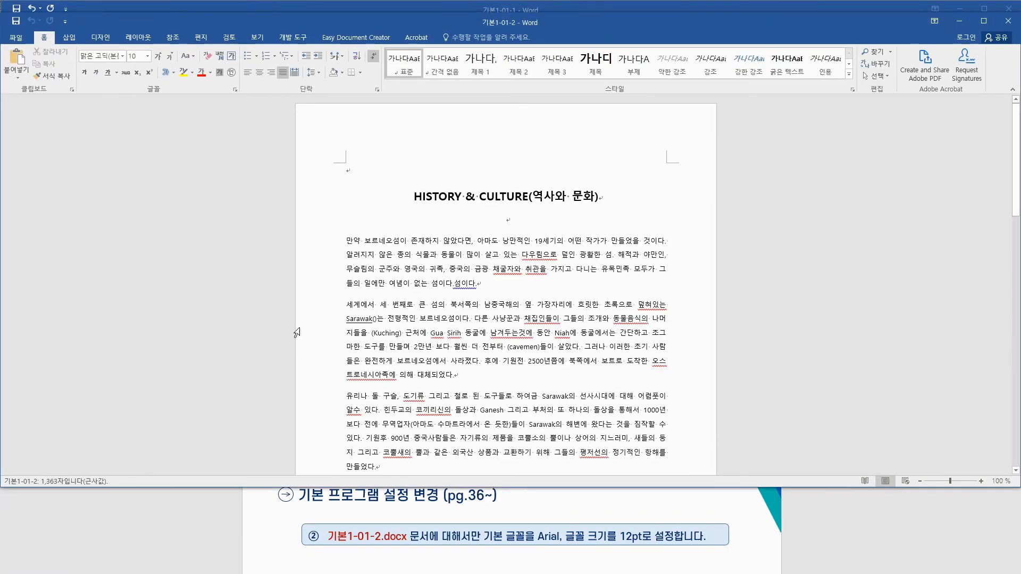
pyautogui.moveTo(554, 20); pyautogui.dragTo(556, 11)
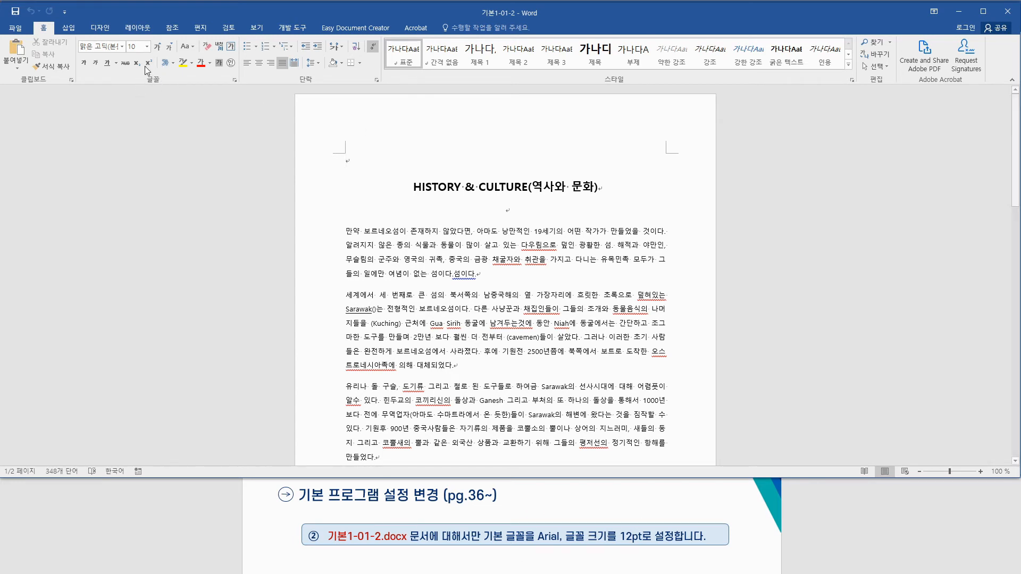
# Step: Choose Arial as the Latin text font and 12 pt as the size in the Font dialog
pyautogui.click(234, 81)
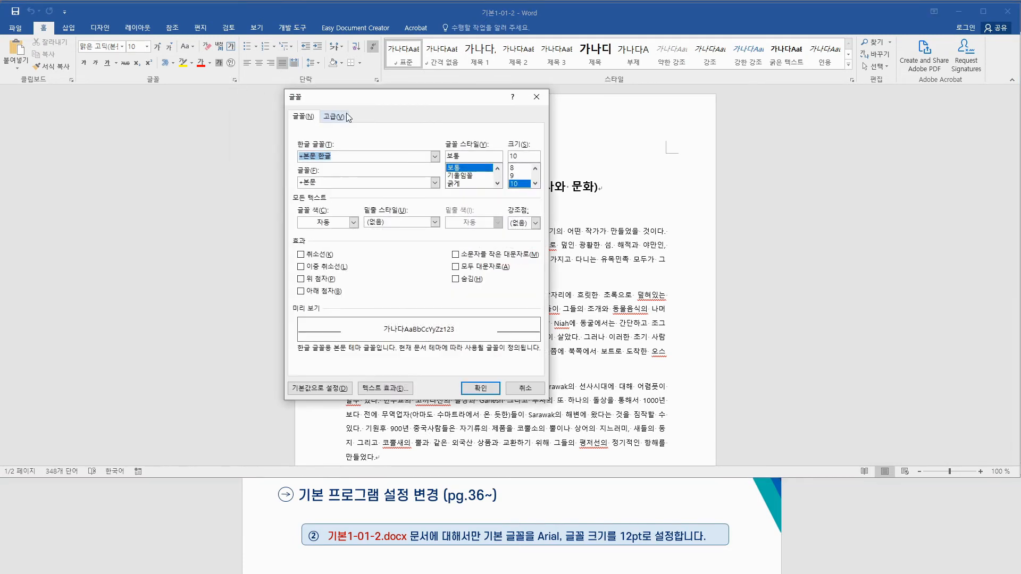
pyautogui.moveTo(362, 100); pyautogui.dragTo(333, 116)
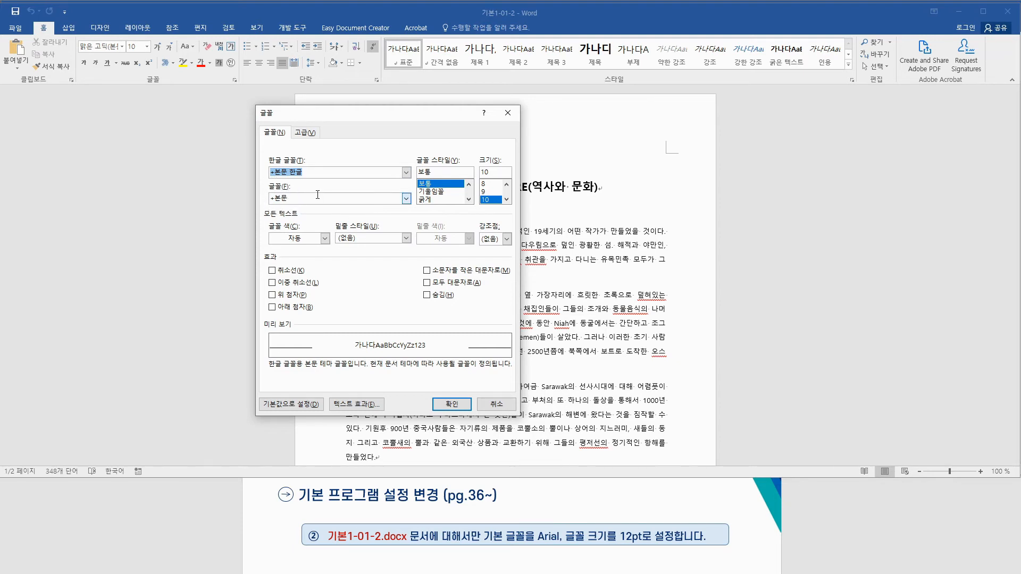
pyautogui.click(407, 199)
pyautogui.scroll(20, 382, 226)
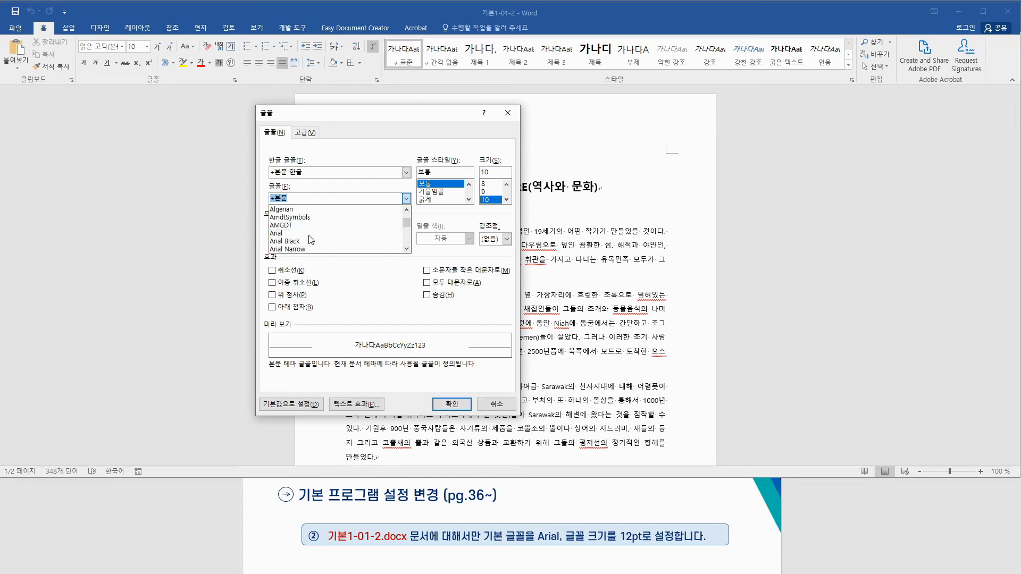
pyautogui.click(297, 233)
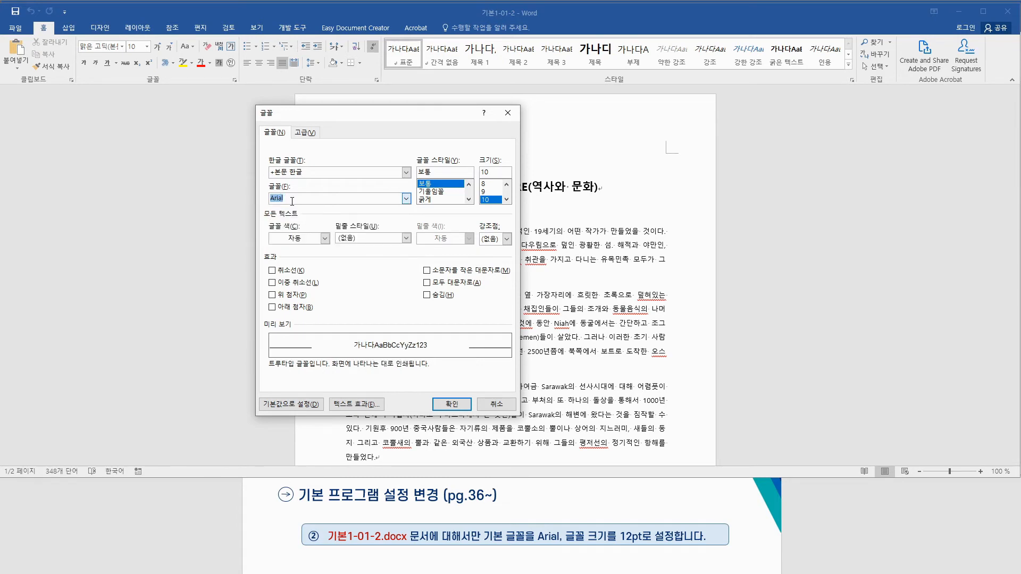
pyautogui.scroll(-1, 497, 204)
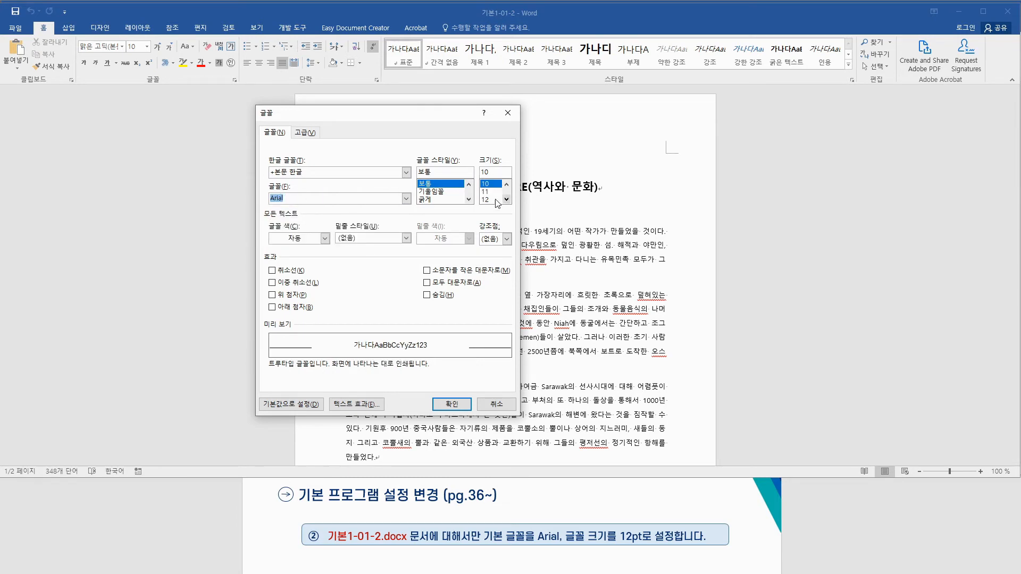
pyautogui.click(496, 200)
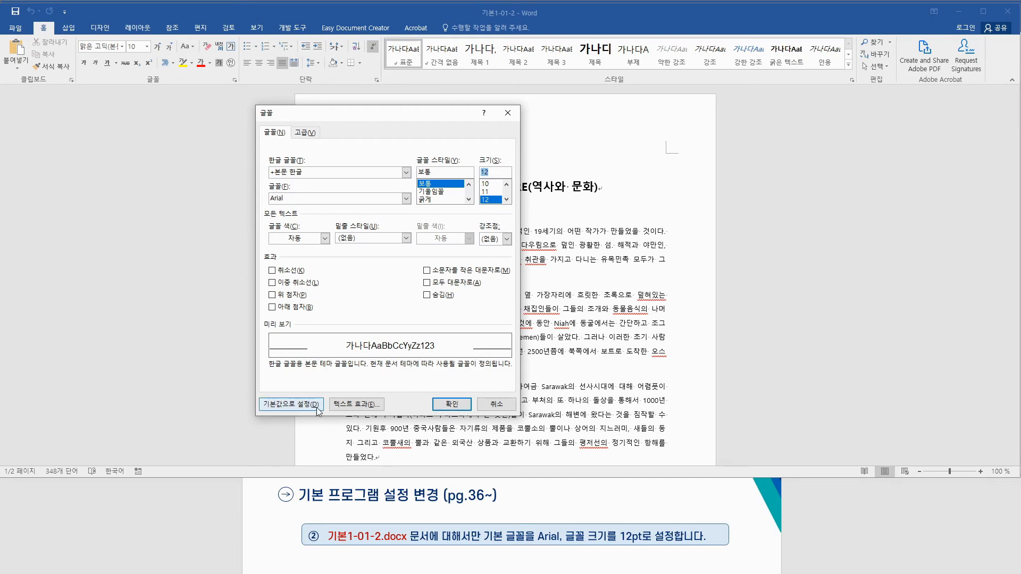
# Step: Make the chosen font settings the default for this document only
pyautogui.click(296, 406)
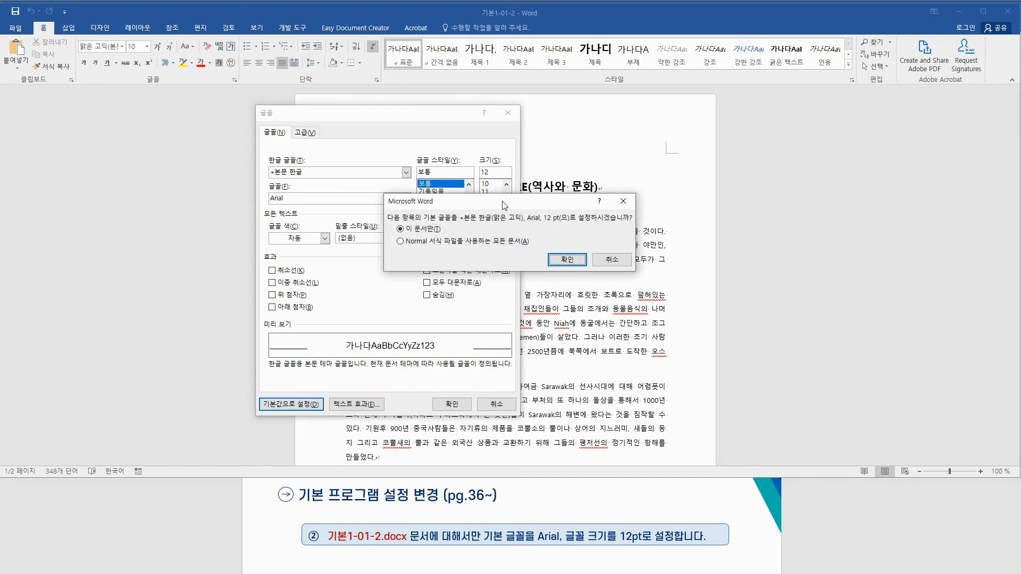
pyautogui.moveTo(531, 207); pyautogui.dragTo(503, 248)
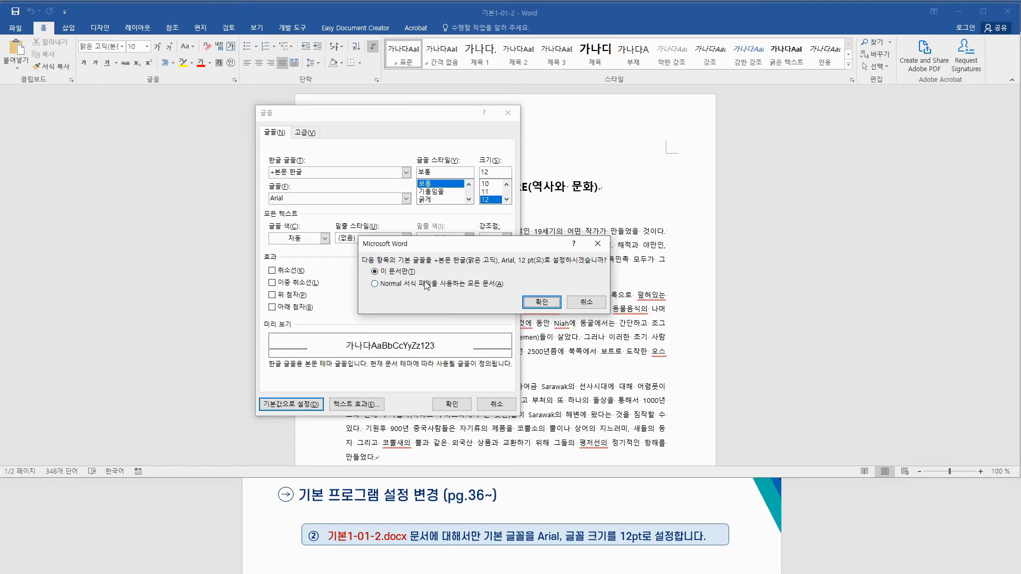
pyautogui.click(538, 302)
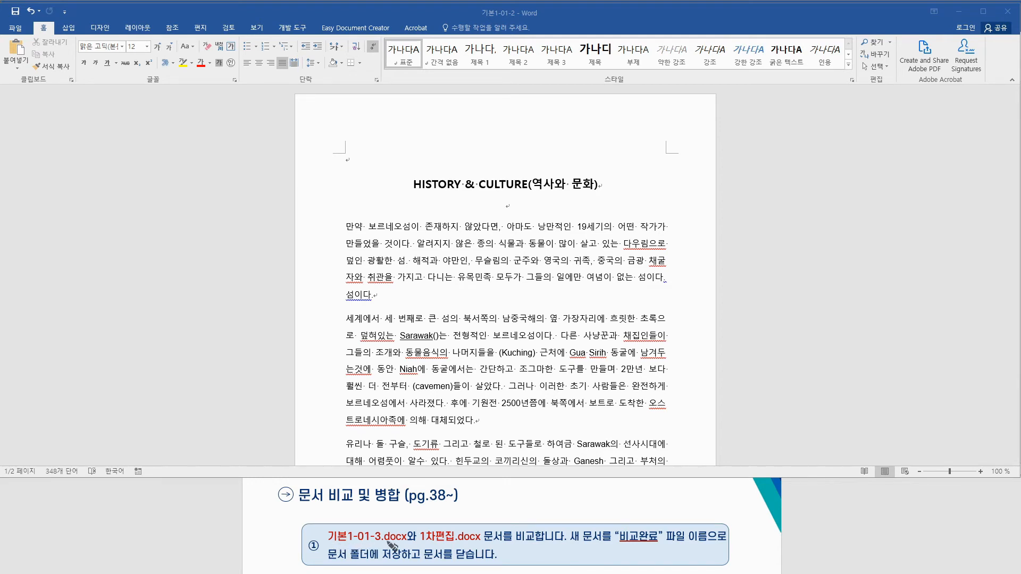
pyautogui.moveTo(333, 506)
pyautogui.mouseDown()
pyautogui.moveTo(351, 523)
pyautogui.moveTo(353, 510)
pyautogui.moveTo(419, 520)
pyautogui.moveTo(594, 509)
pyautogui.mouseUp()
pyautogui.moveTo(329, 540); pyautogui.dragTo(408, 542)
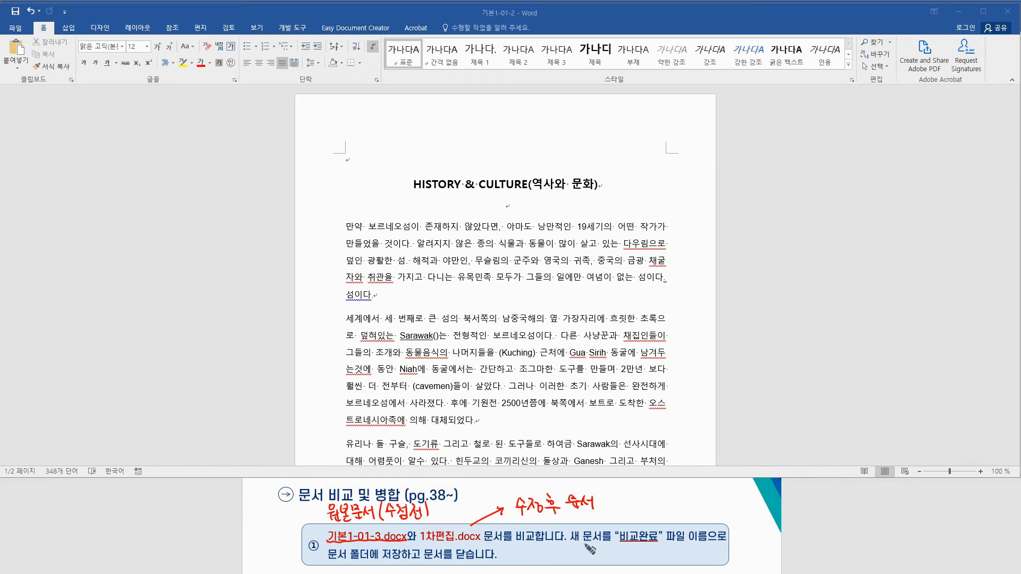
pyautogui.moveTo(572, 517)
pyautogui.mouseDown()
pyautogui.moveTo(555, 554)
pyautogui.moveTo(519, 543)
pyautogui.moveTo(536, 535)
pyautogui.mouseUp()
pyautogui.moveTo(405, 561)
pyautogui.mouseDown()
pyautogui.moveTo(380, 563)
pyautogui.moveTo(398, 545)
pyautogui.moveTo(403, 564)
pyautogui.mouseUp()
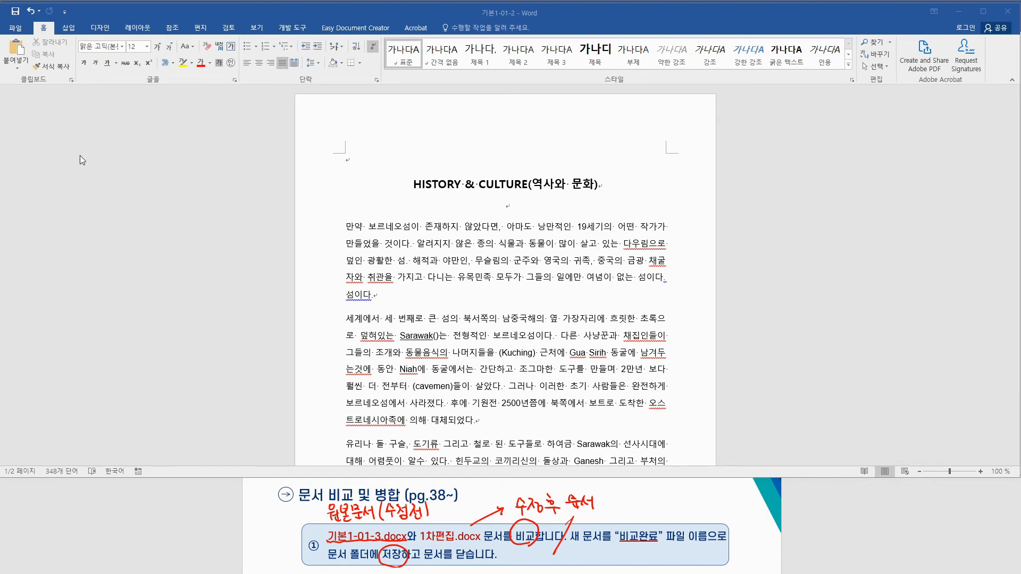
# Step: Create a new blank document for the document comparison exercise
pyautogui.click(229, 28)
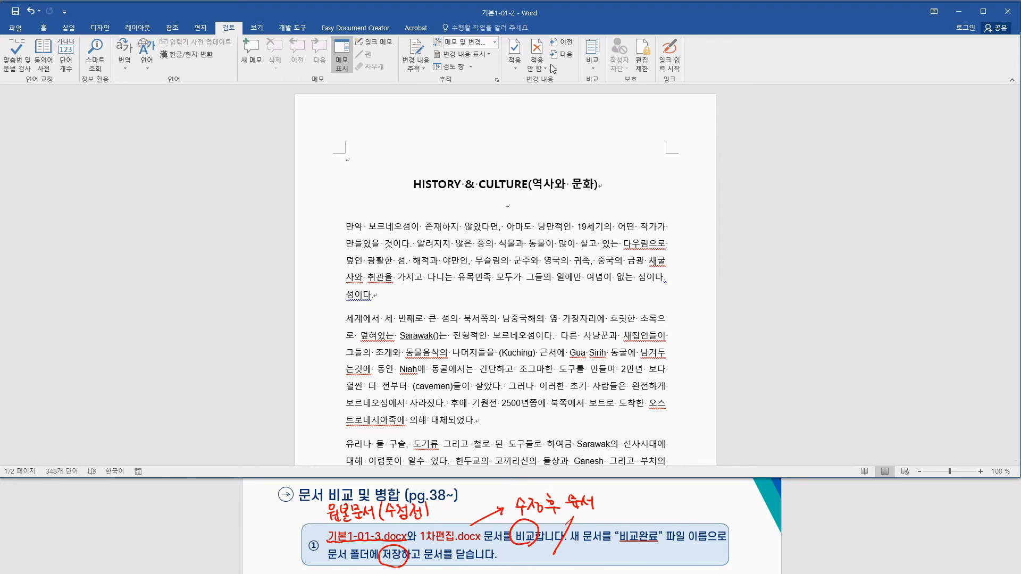
pyautogui.click(18, 28)
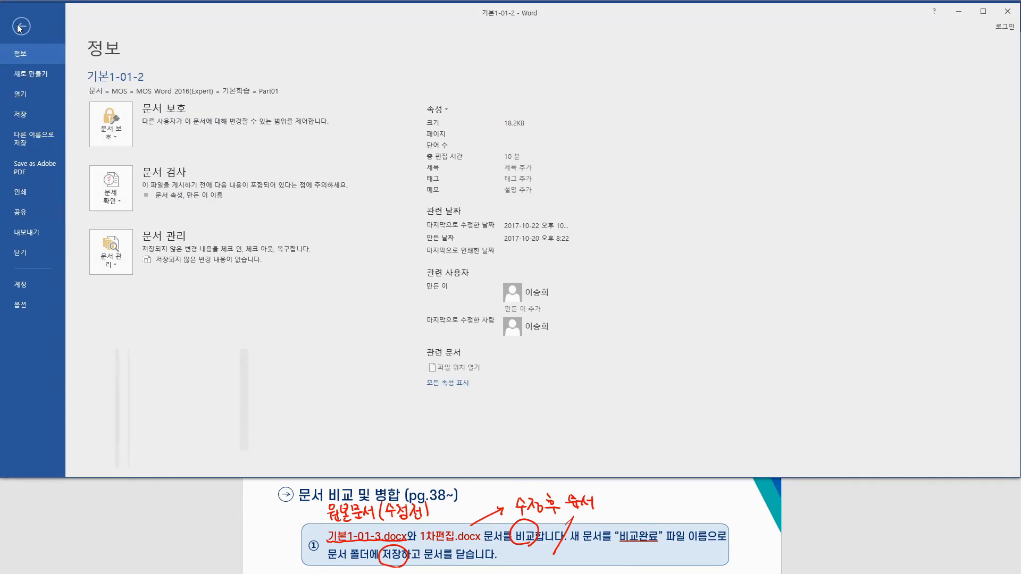
pyautogui.click(51, 73)
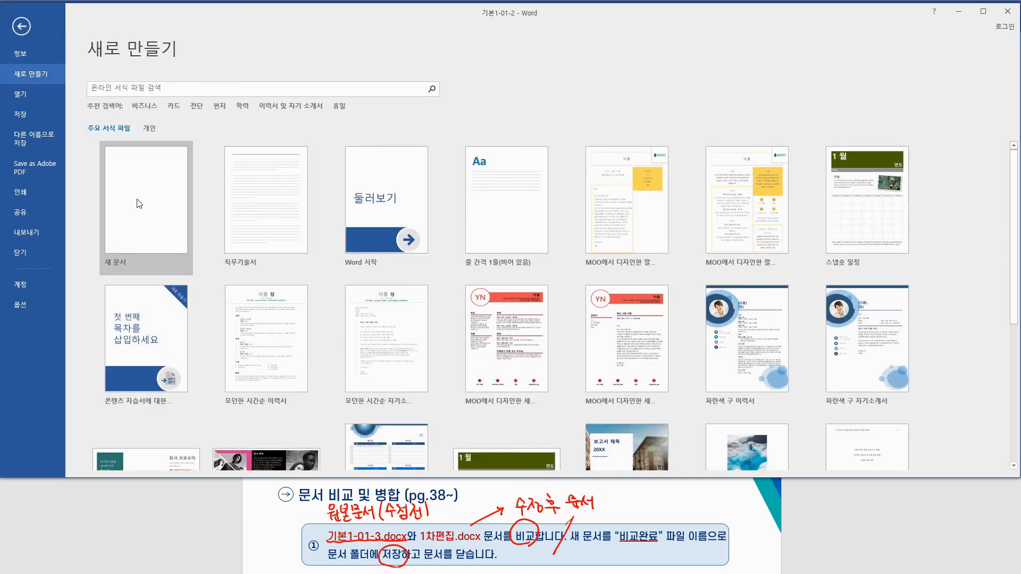
pyautogui.click(138, 198)
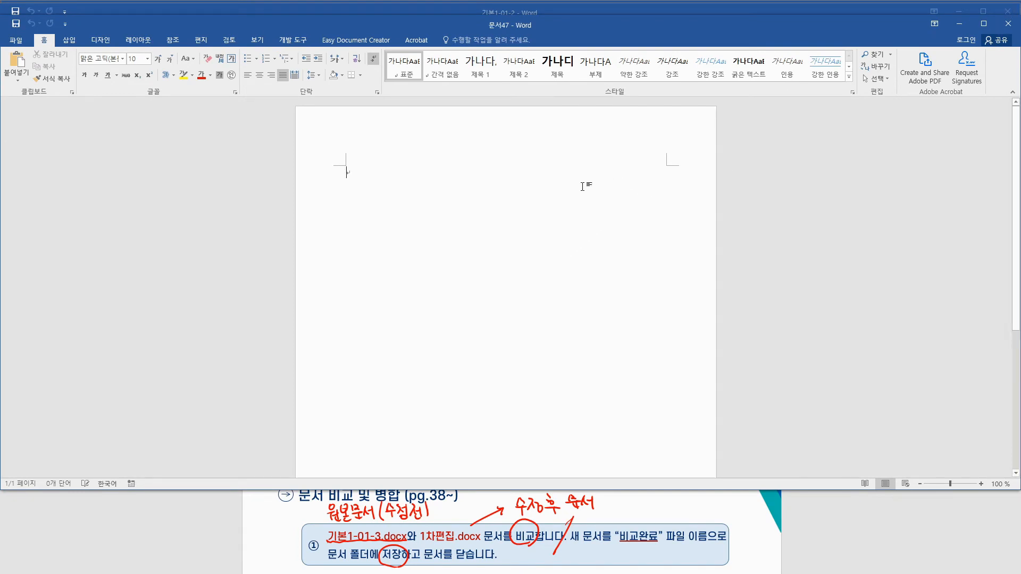
# Step: Open the choices for comparing or combining documents in the new blank document
pyautogui.click(231, 38)
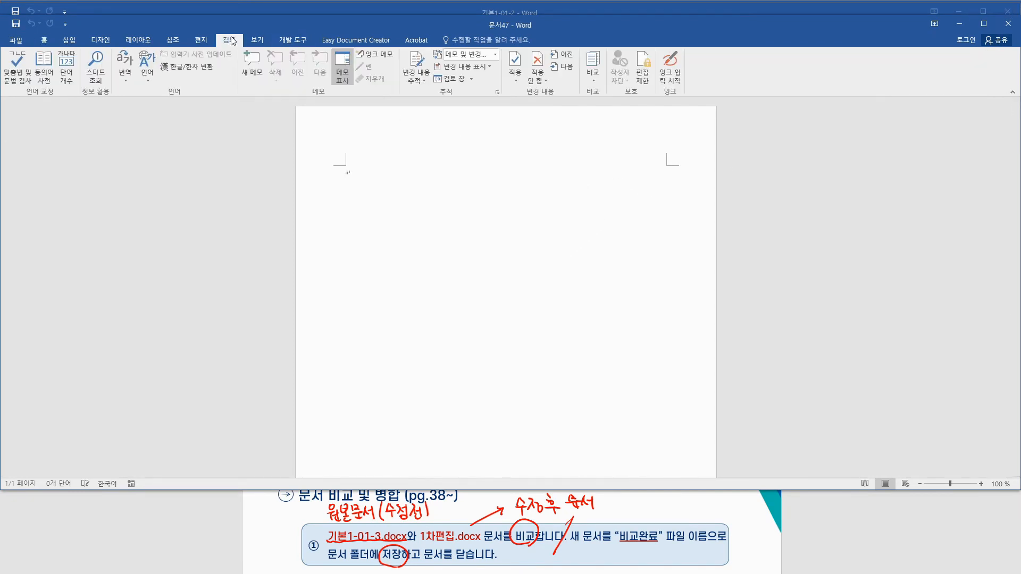
pyautogui.click(593, 74)
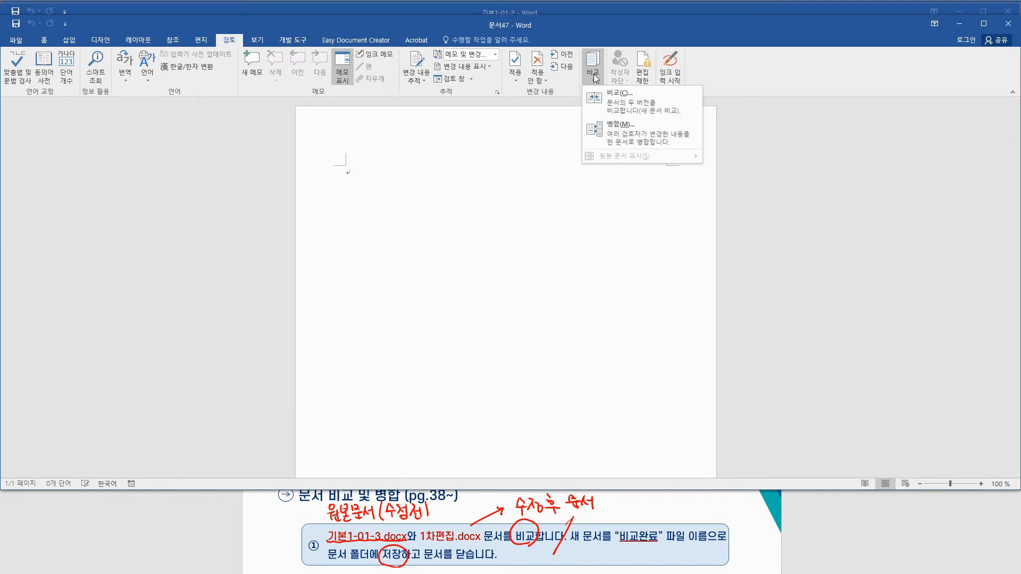
# Step: Start a document comparison and choose 기본1-01-3.docx from the Part01 folder as the original document
pyautogui.click(621, 99)
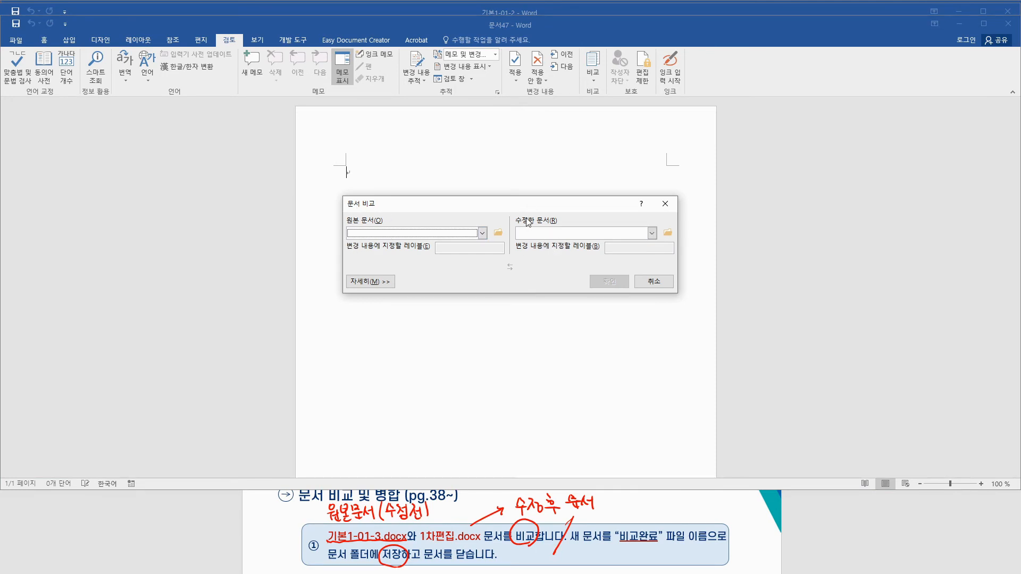
pyautogui.moveTo(521, 205); pyautogui.dragTo(516, 200)
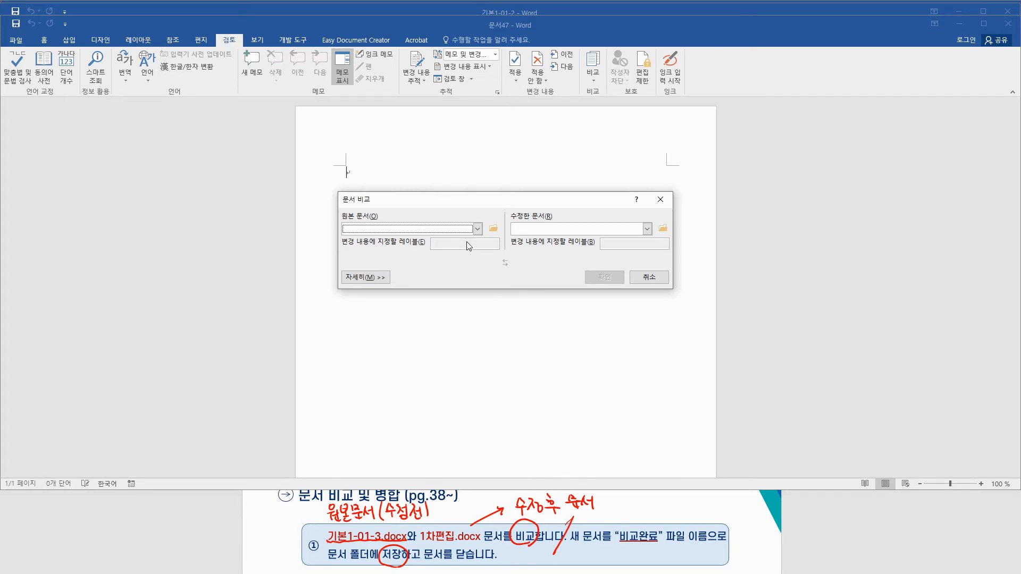
pyautogui.click(495, 230)
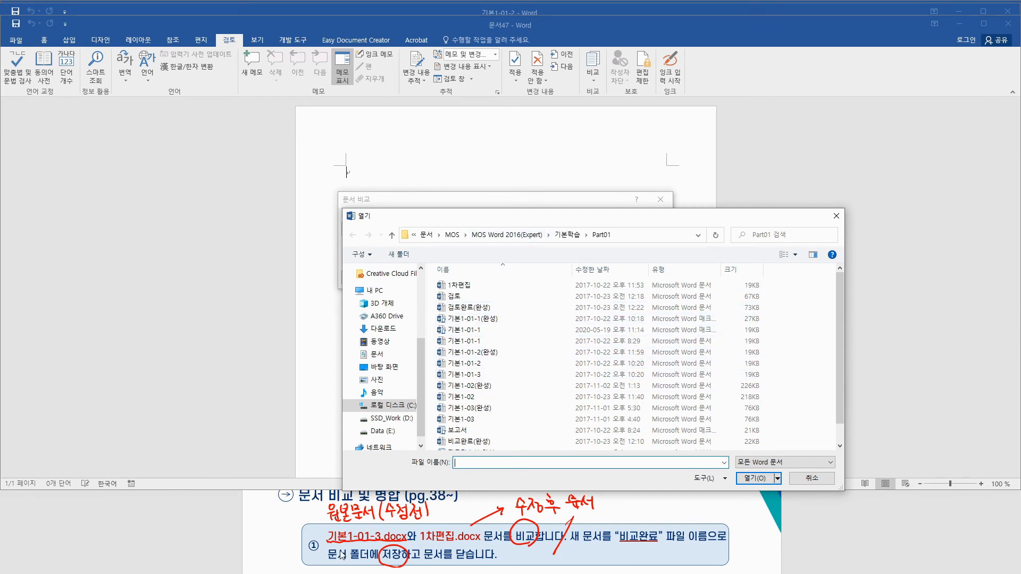
pyautogui.click(464, 374)
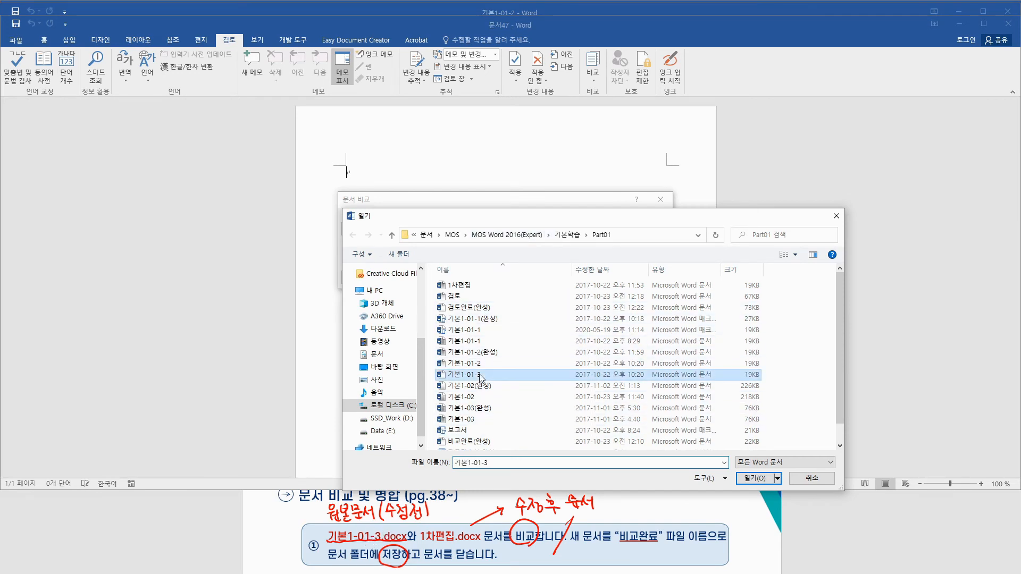
pyautogui.click(763, 479)
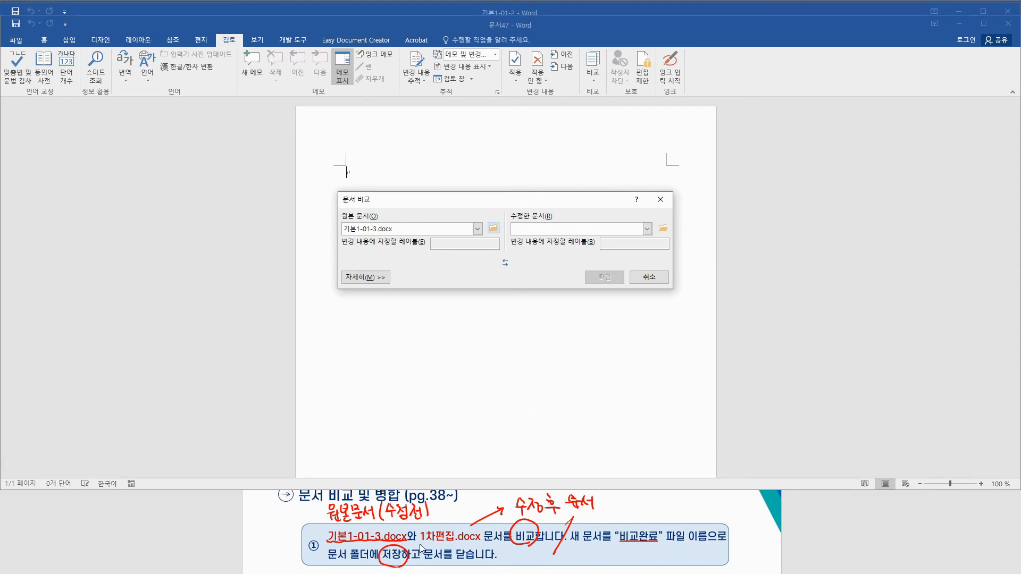
# Step: Choose 1차편집.docx as the revised document and run the comparison
pyautogui.click(663, 229)
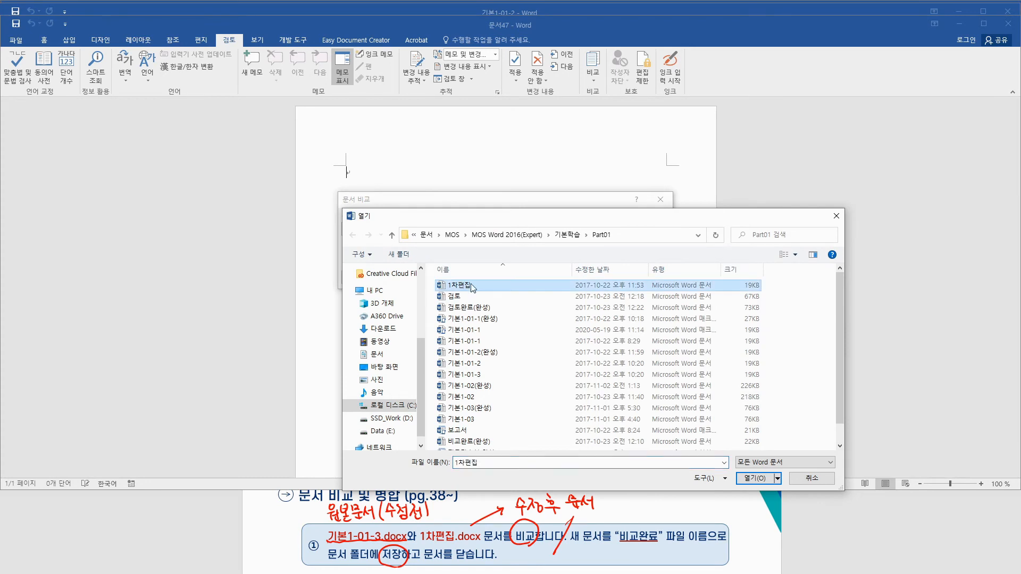
pyautogui.click(754, 479)
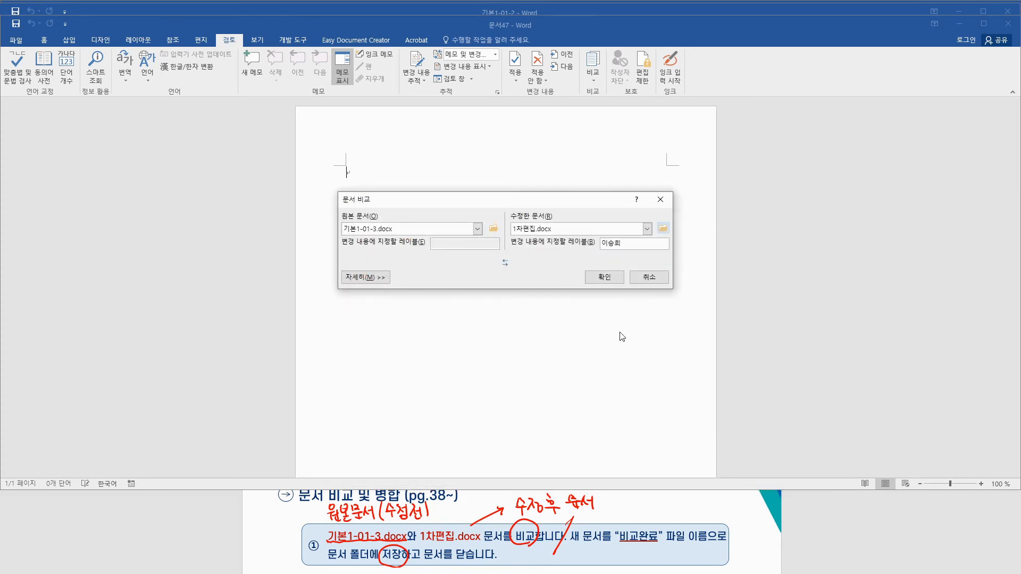
pyautogui.click(604, 277)
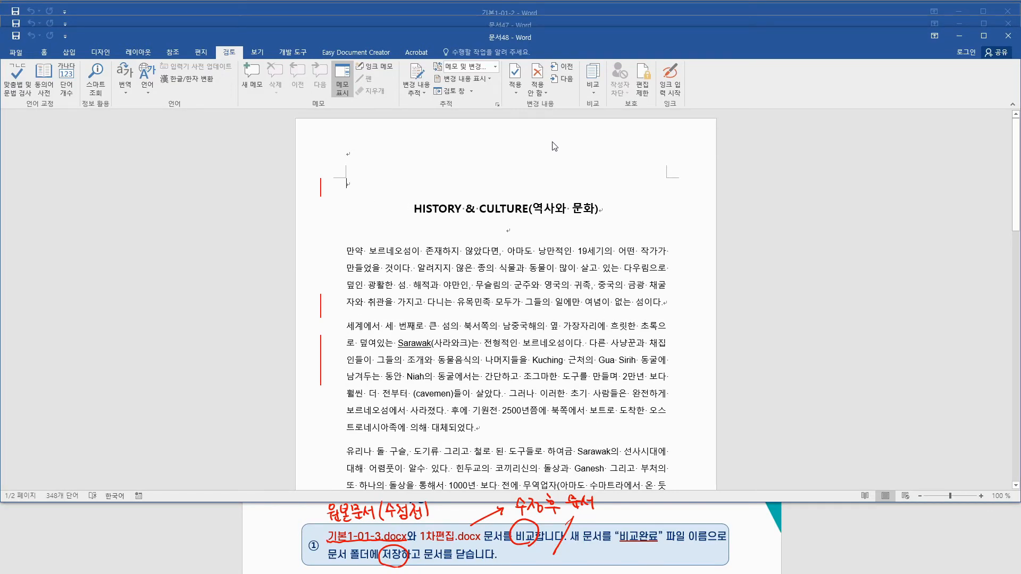
# Step: Show the original source document beside the comparison result and widen the revisions list
pyautogui.click(594, 89)
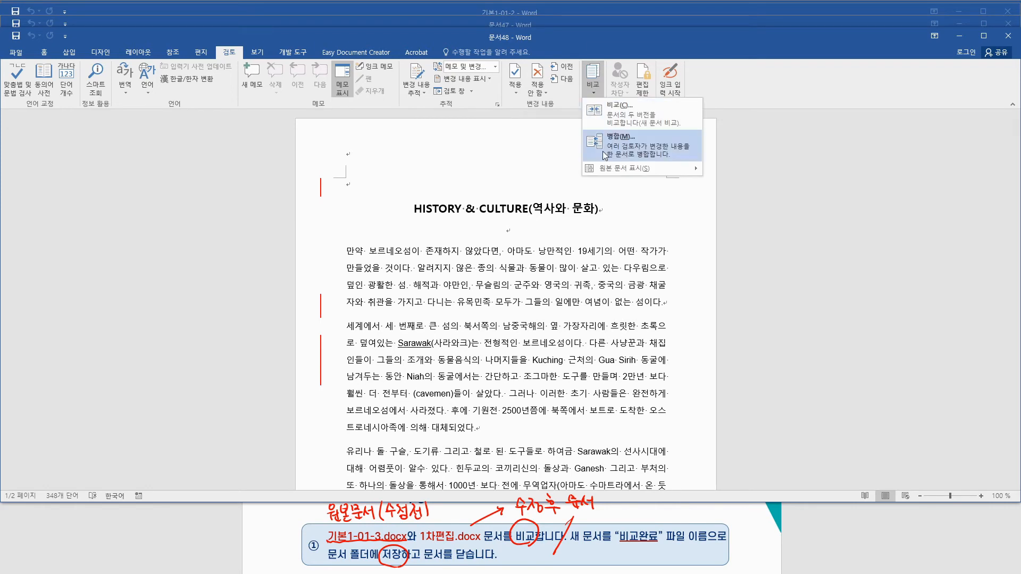
pyautogui.moveTo(609, 169)
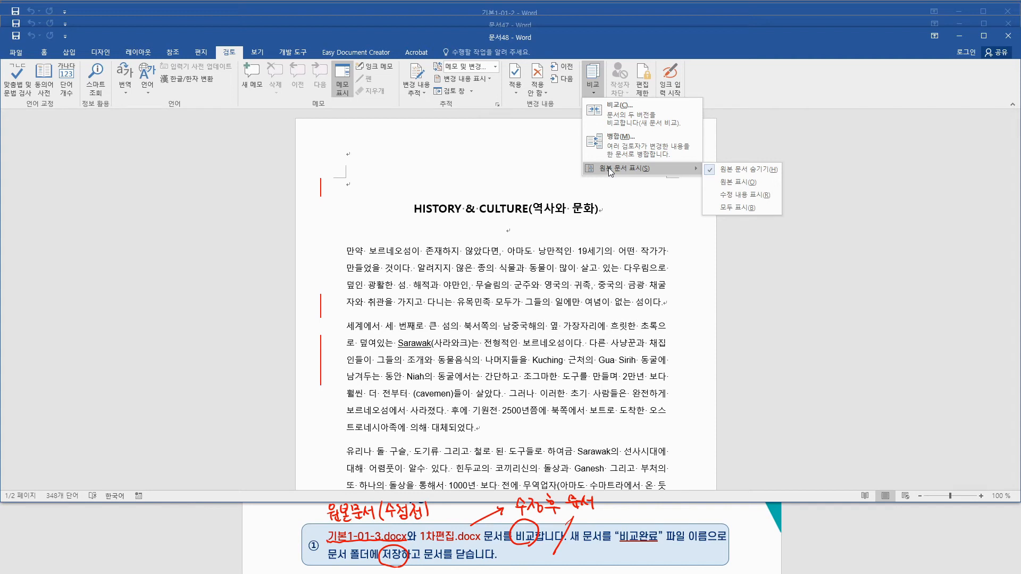
pyautogui.click(730, 182)
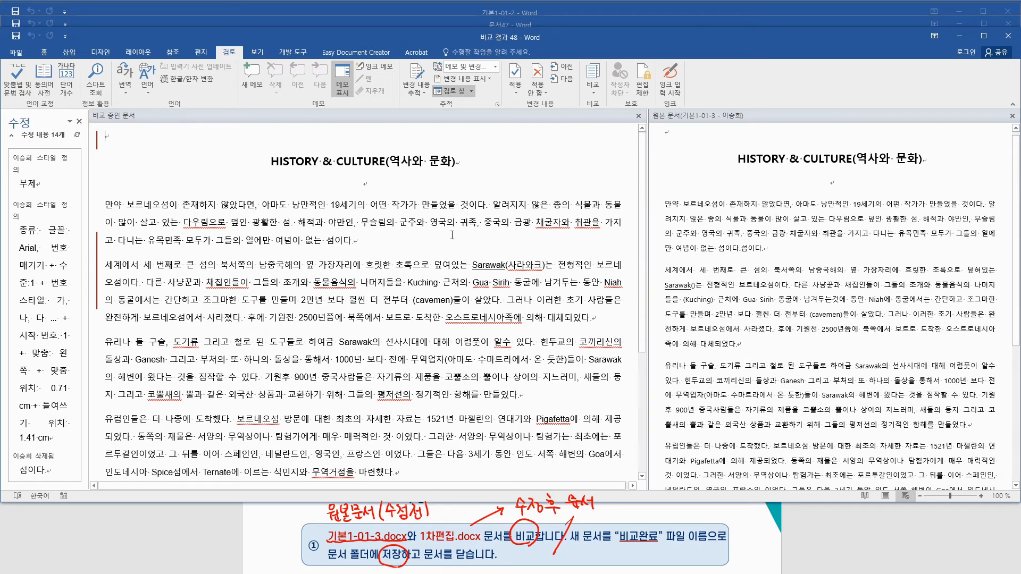
pyautogui.moveTo(89, 262); pyautogui.dragTo(156, 263)
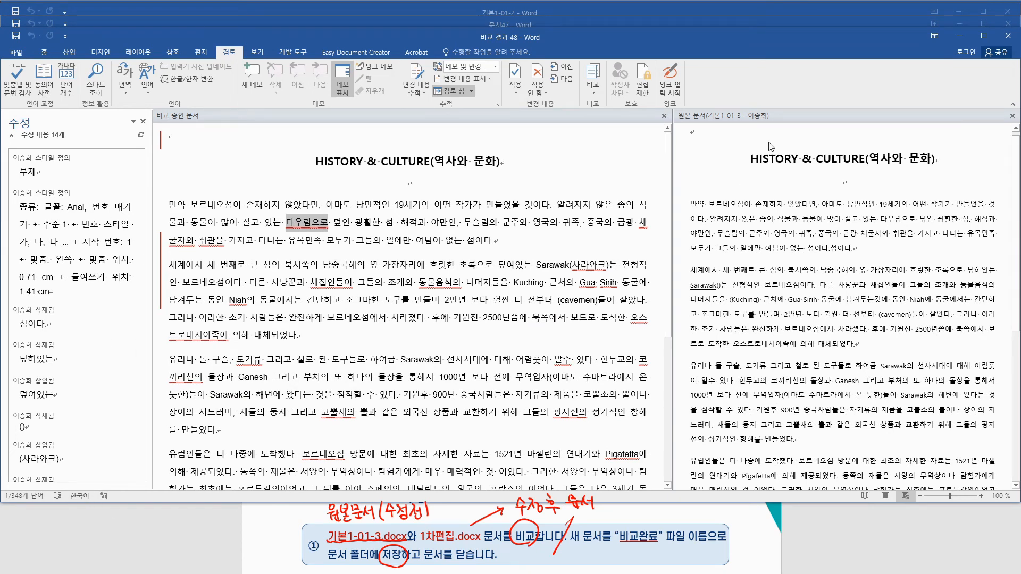
# Step: Check the deleted "섬이다." revision against the end of the first paragraph in the original and compared documents
pyautogui.click(486, 322)
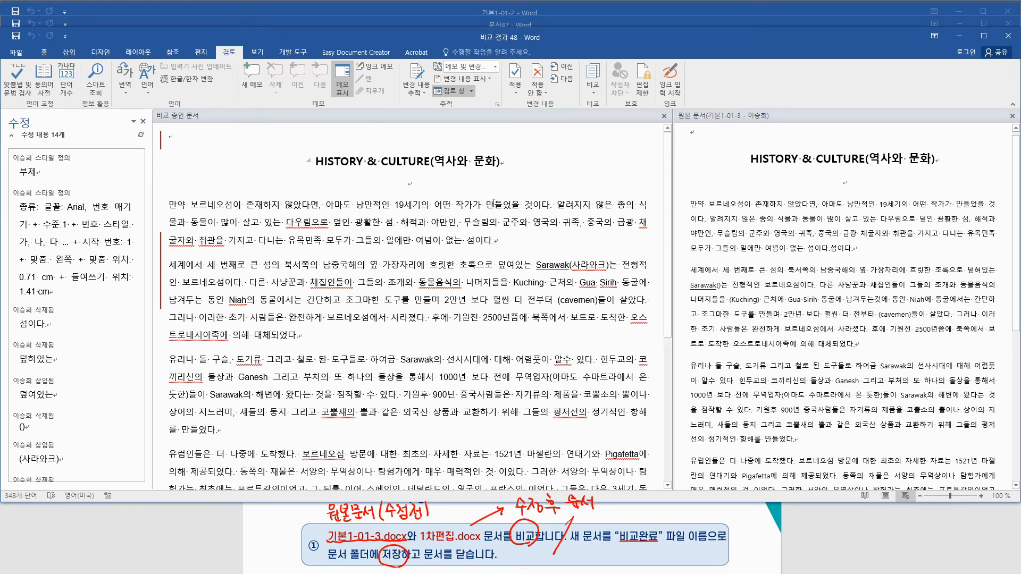
pyautogui.doubleClick(37, 327)
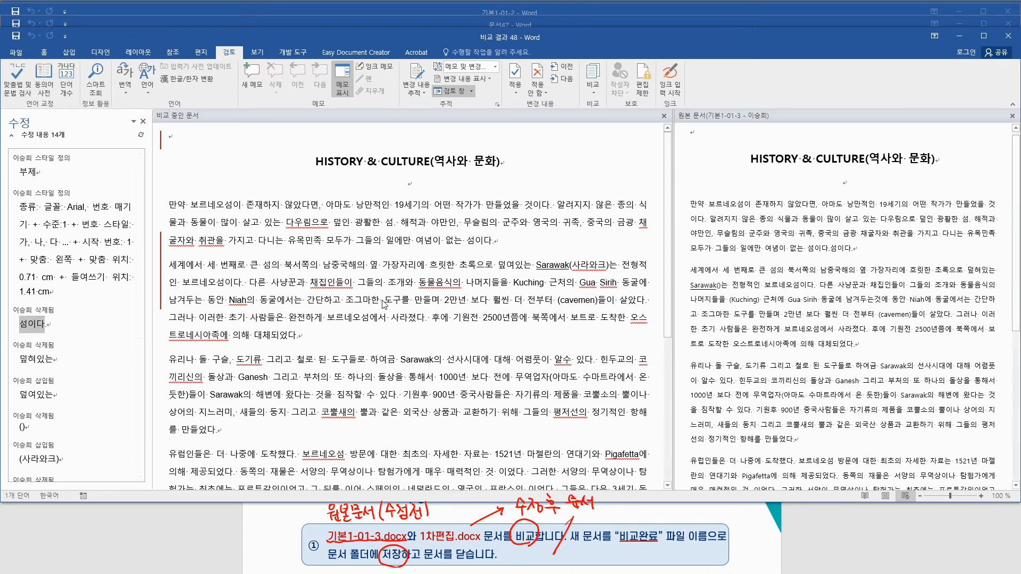
pyautogui.moveTo(808, 248); pyautogui.dragTo(855, 248)
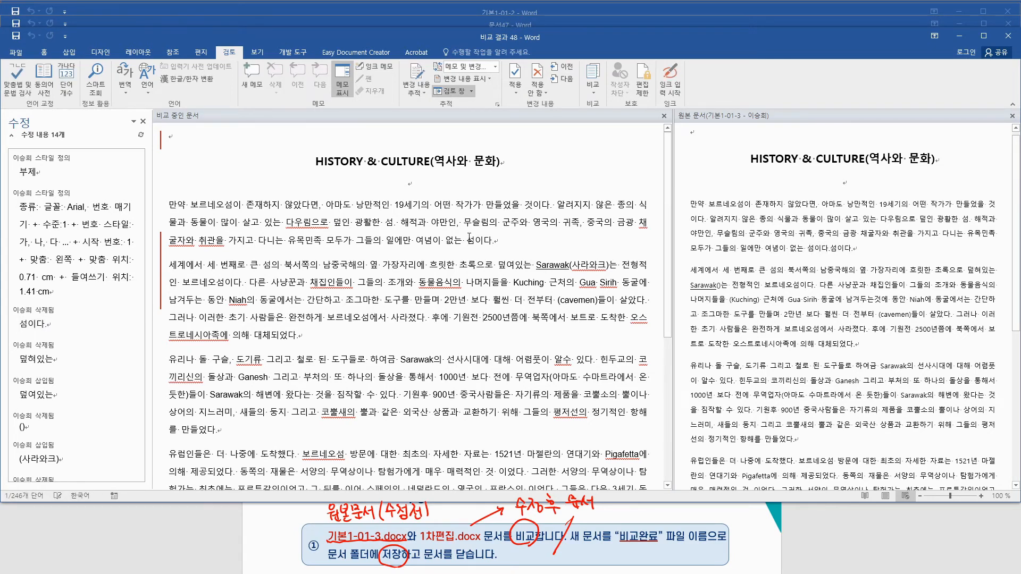
pyautogui.moveTo(495, 240); pyautogui.dragTo(453, 240)
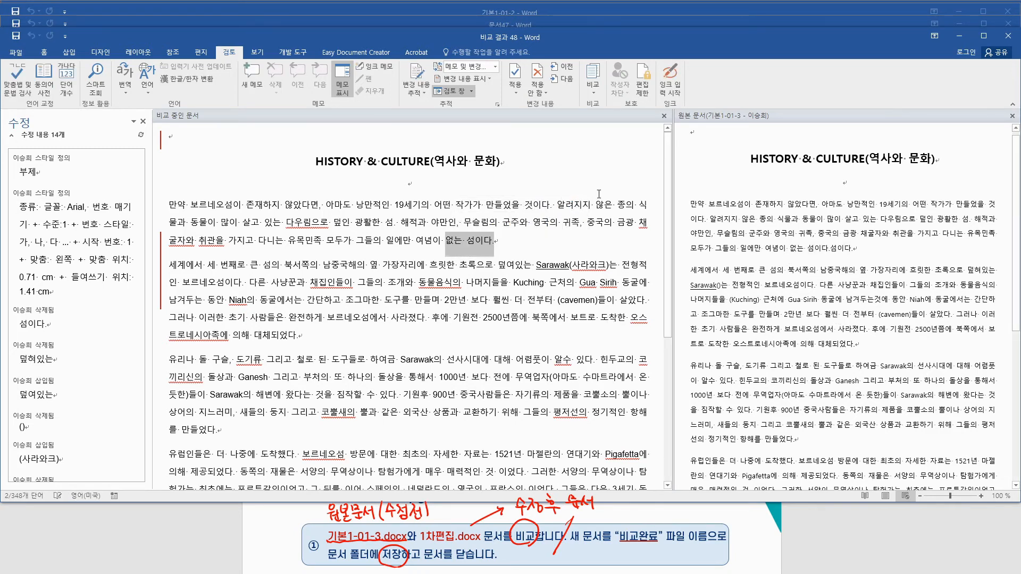
# Step: Show the revised source document beside the comparison result and look over its text
pyautogui.click(593, 85)
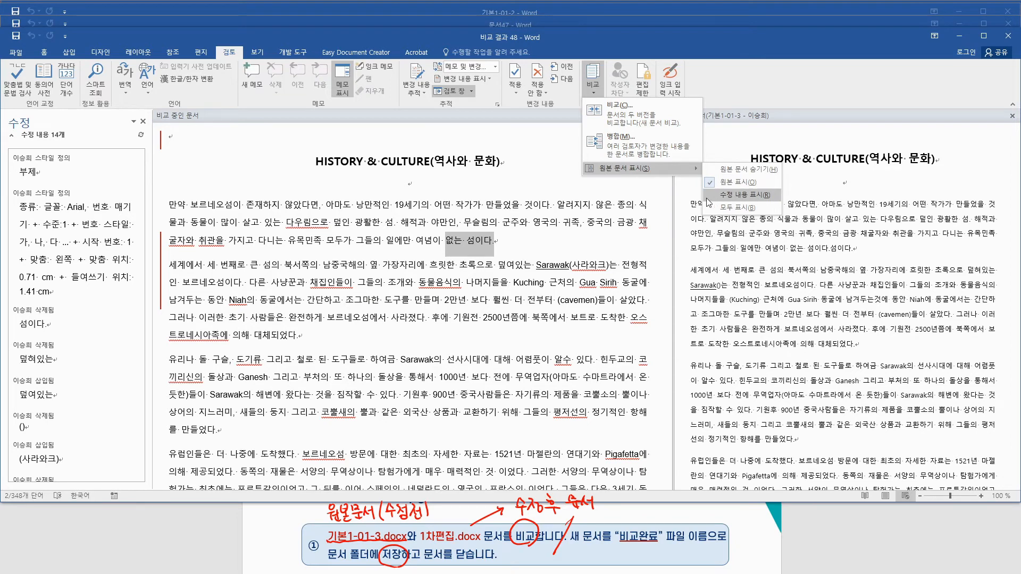
pyautogui.click(738, 196)
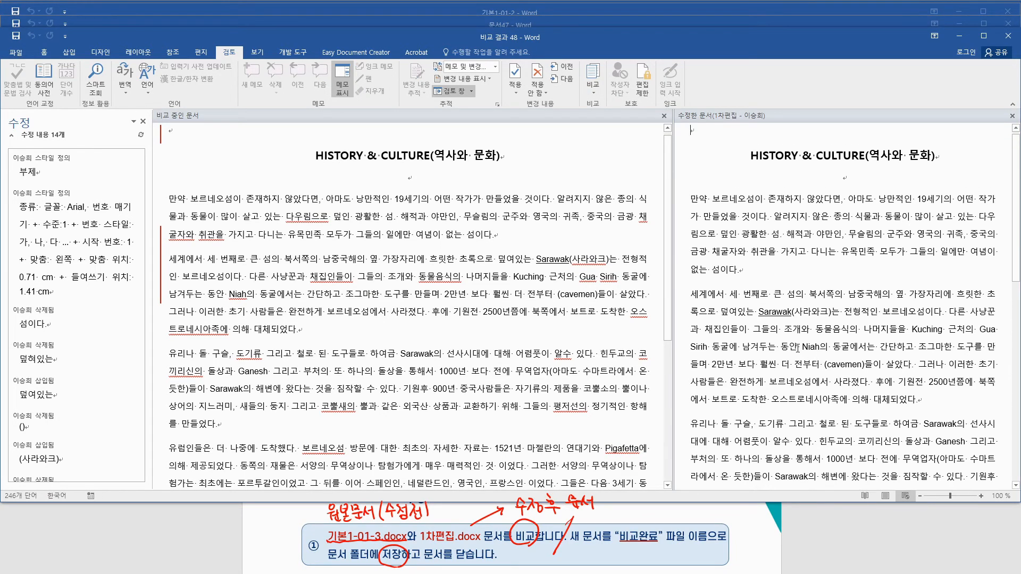
pyautogui.scroll(2, 494, 312)
pyautogui.scroll(1, 825, 227)
pyautogui.scroll(-1, 825, 226)
pyautogui.scroll(1, 825, 227)
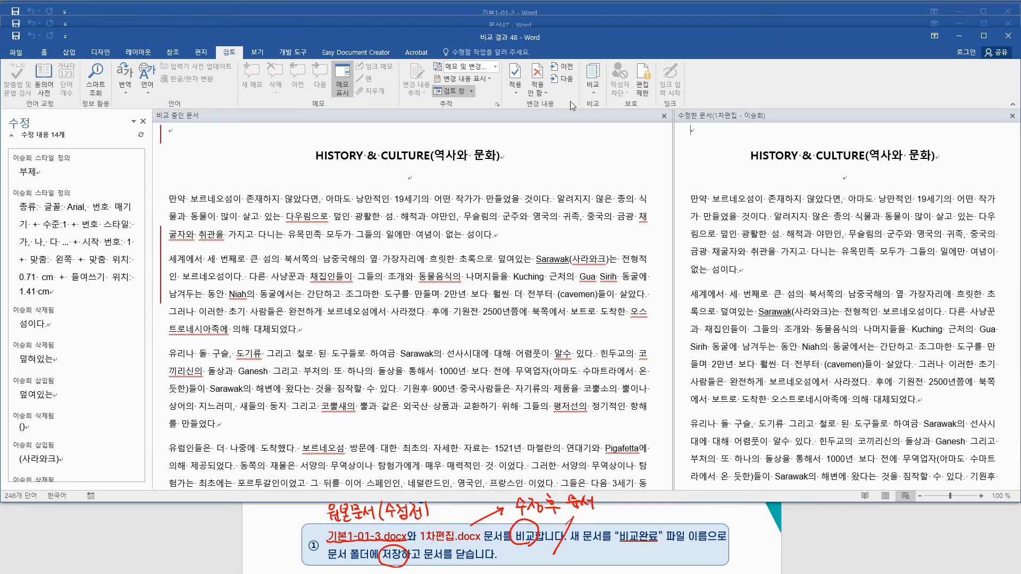
# Step: Show both the original and revised source documents beside the comparison result
pyautogui.click(600, 100)
pyautogui.moveTo(626, 169)
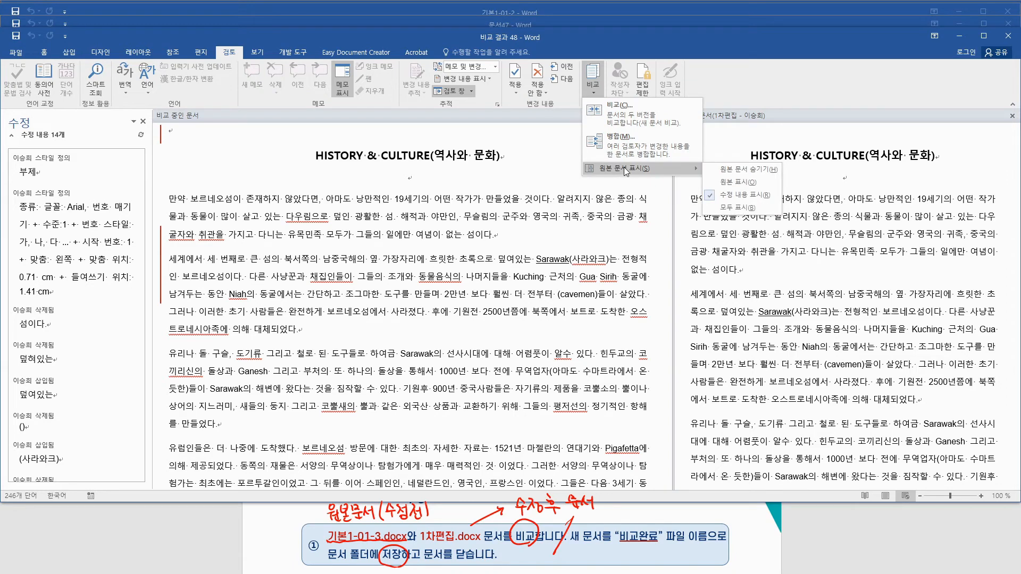
pyautogui.click(741, 207)
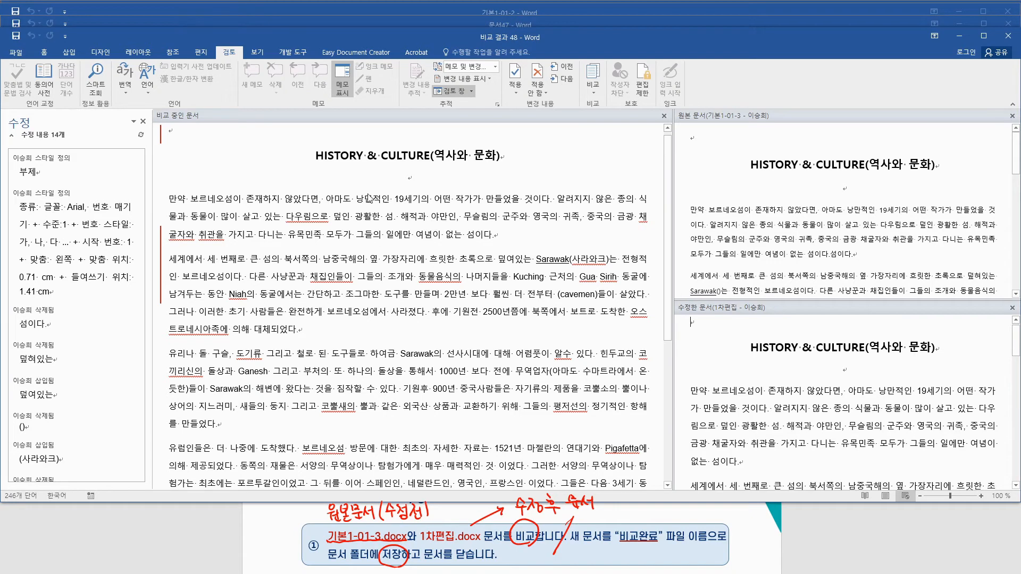
# Step: Examine the deleted and inserted entries in the revisions list, such as "섬이다." and "덮혀있는", alongside the compared text
pyautogui.click(467, 371)
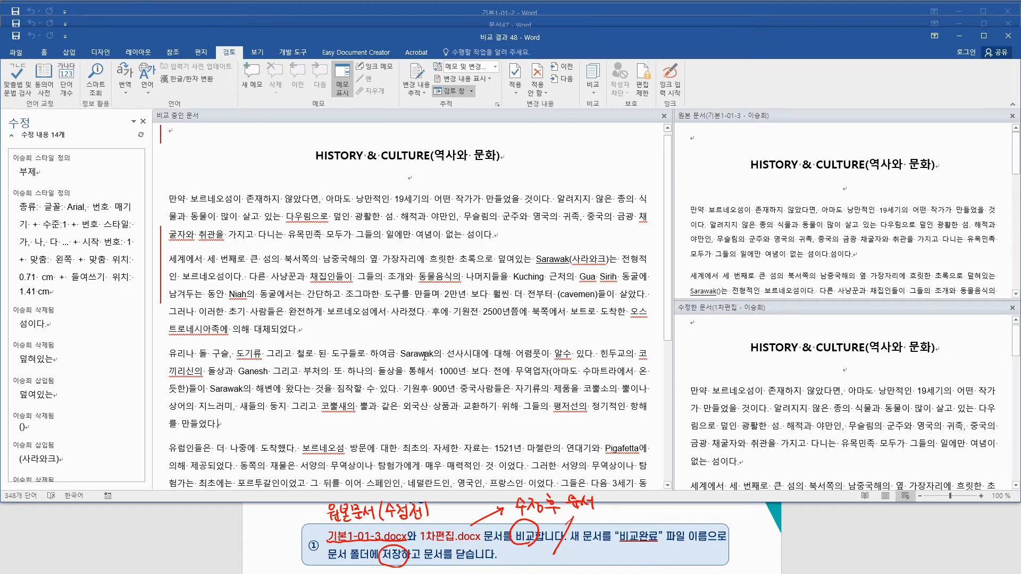
pyautogui.moveTo(503, 422); pyautogui.dragTo(255, 201)
pyautogui.click(427, 277)
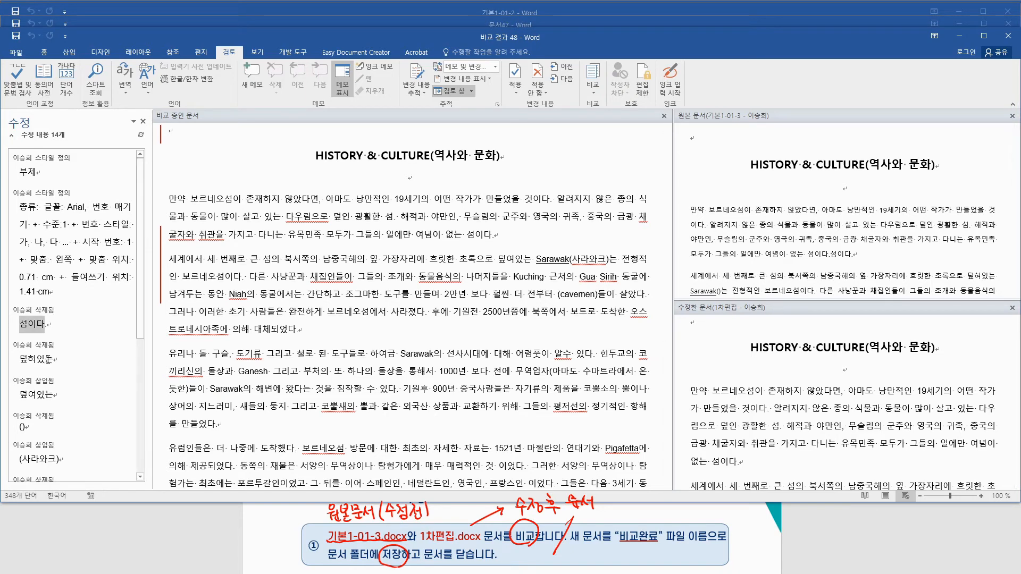
pyautogui.scroll(-3, 105, 416)
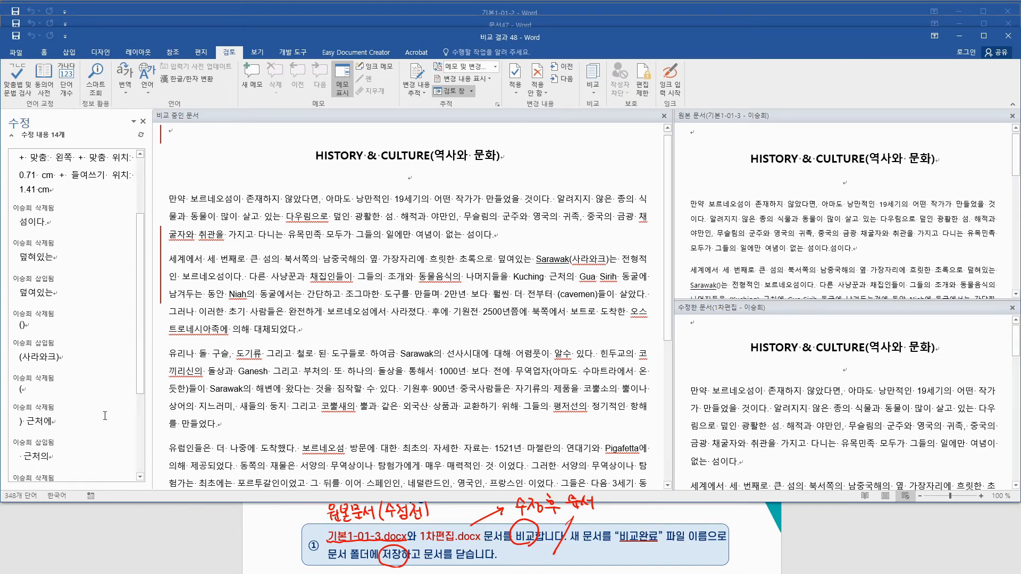
pyautogui.moveTo(14, 208); pyautogui.dragTo(34, 208)
pyautogui.click(45, 207)
pyautogui.doubleClick(34, 223)
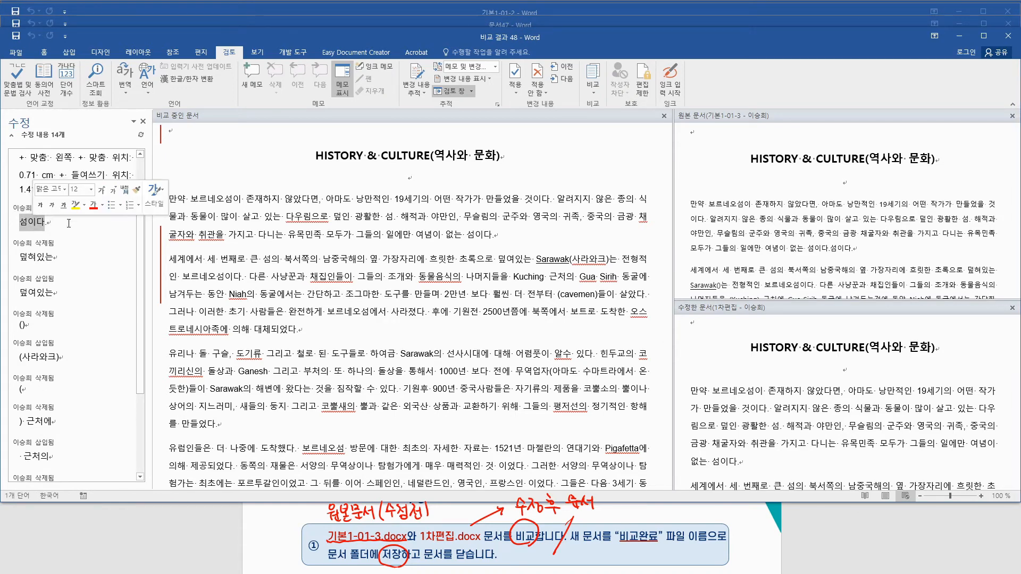
pyautogui.doubleClick(36, 256)
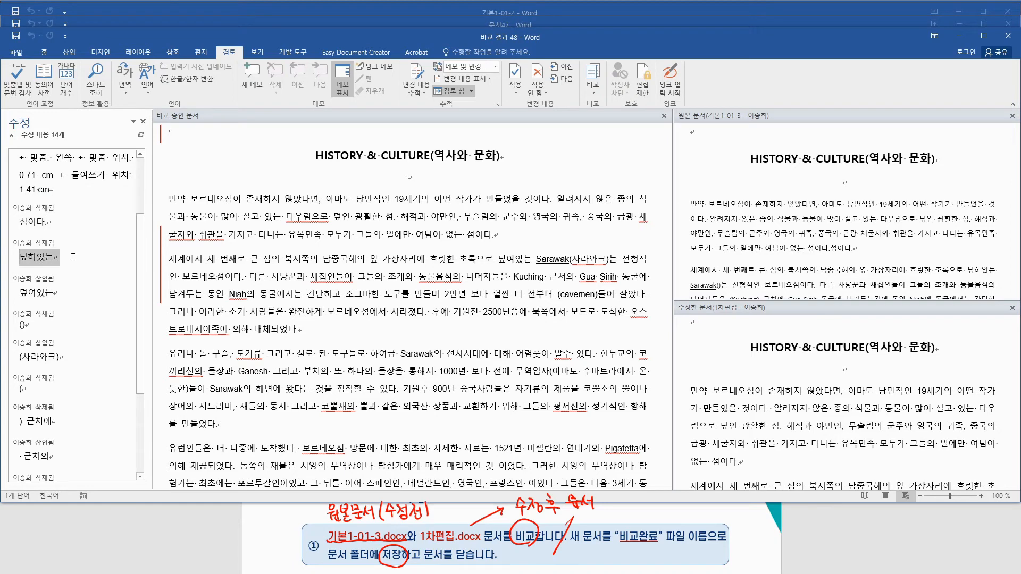
pyautogui.doubleClick(41, 243)
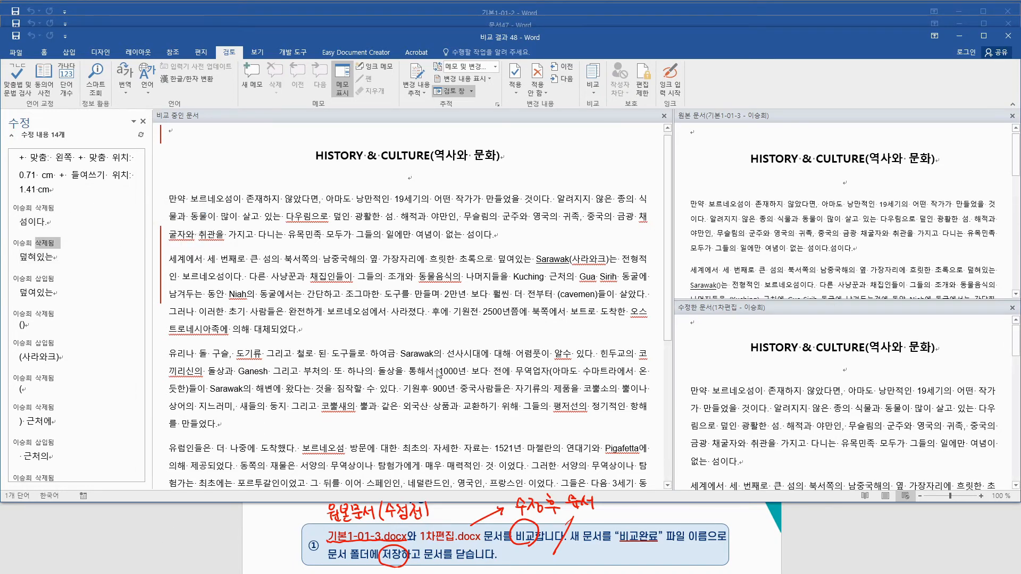
pyautogui.click(331, 204)
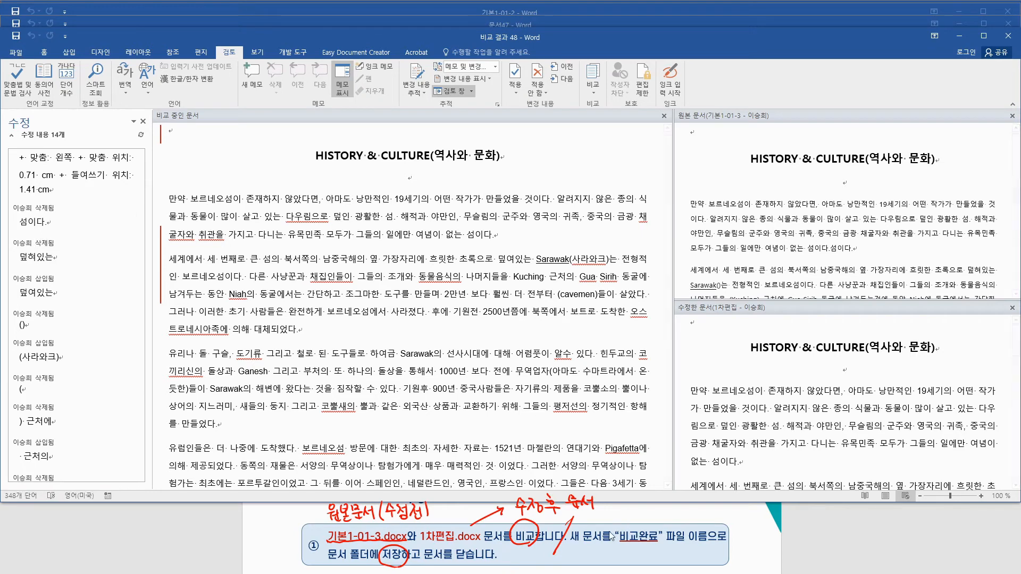
# Step: Save the comparison result as 비교완료 in the 문서 folder and close the document
pyautogui.click(19, 51)
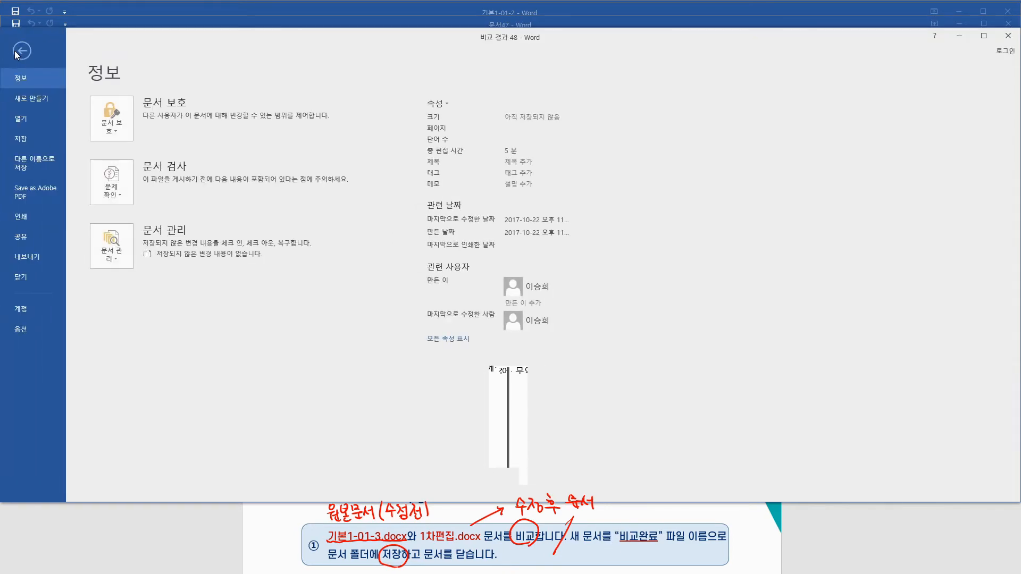
pyautogui.click(27, 141)
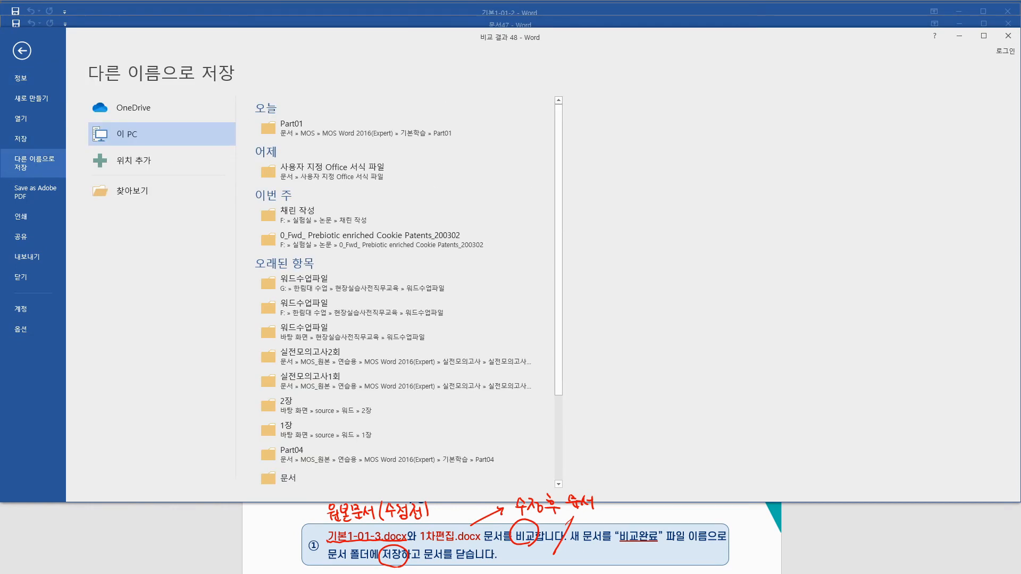
pyautogui.click(125, 190)
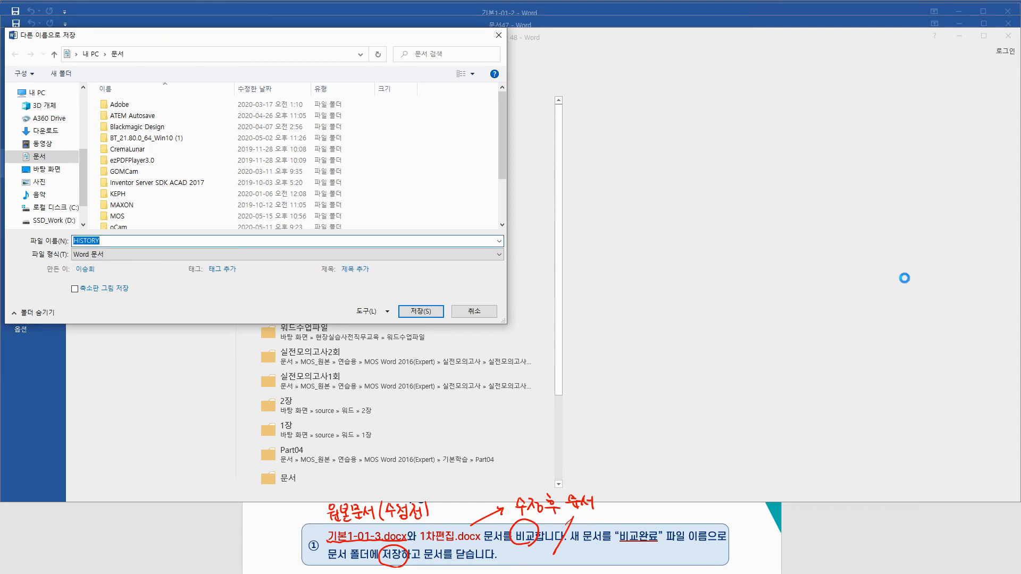
pyautogui.write('비교완료')
pyautogui.click(421, 312)
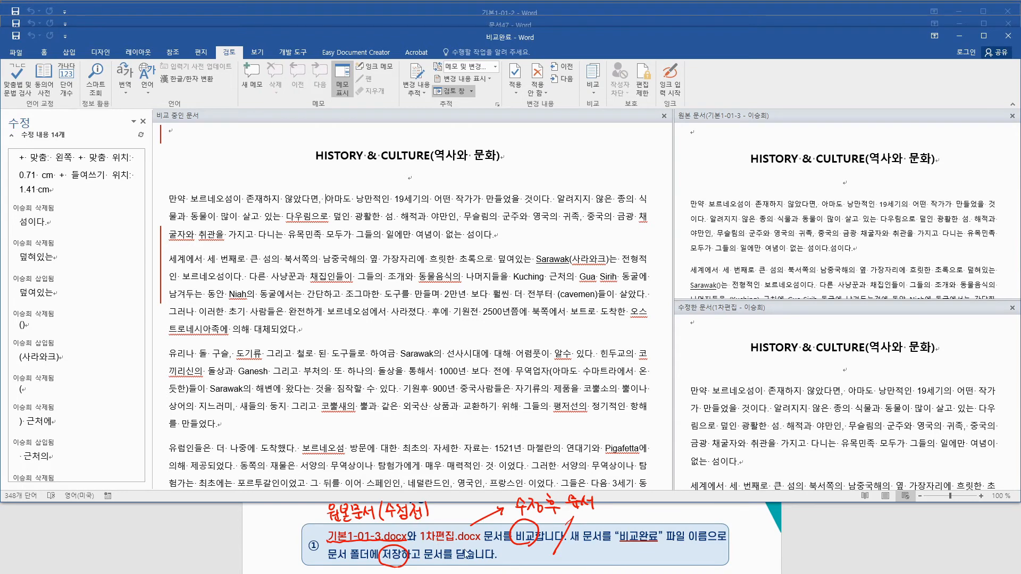
pyautogui.click(16, 53)
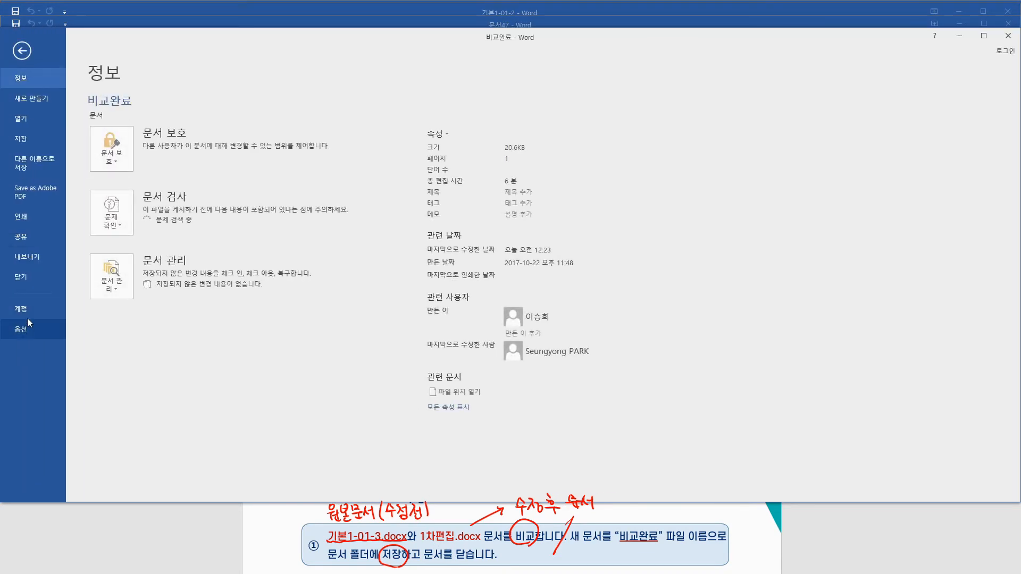
pyautogui.click(31, 276)
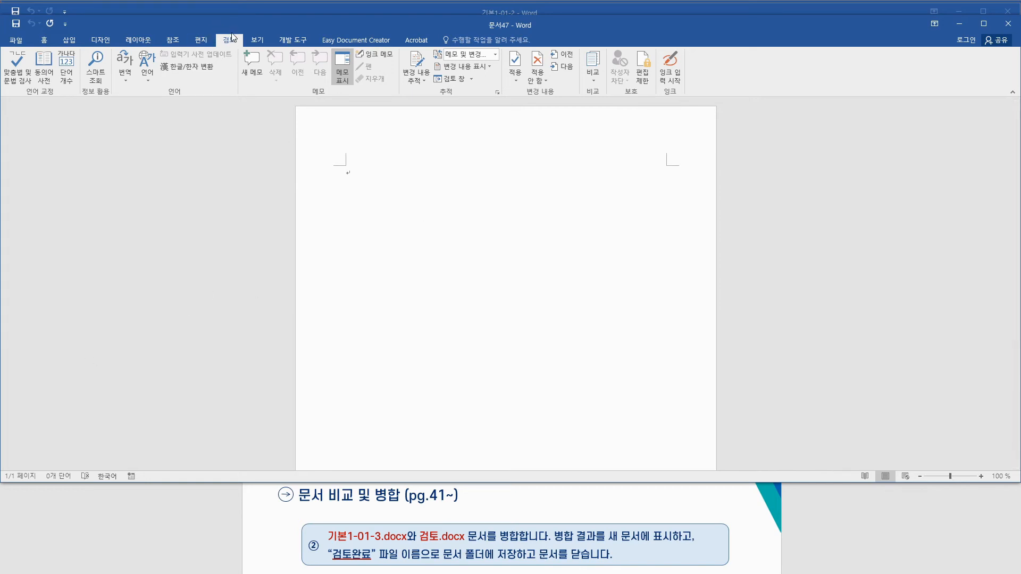
# Step: Start combining documents and choose 기본1-01-3 from the 기본학습 Part01 folder as the original document
pyautogui.click(592, 77)
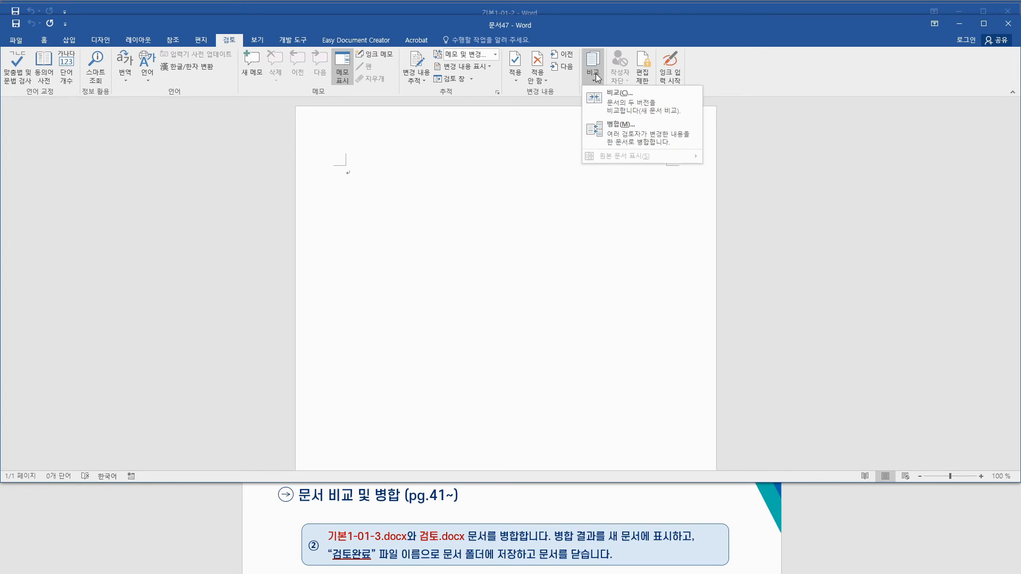
pyautogui.click(623, 129)
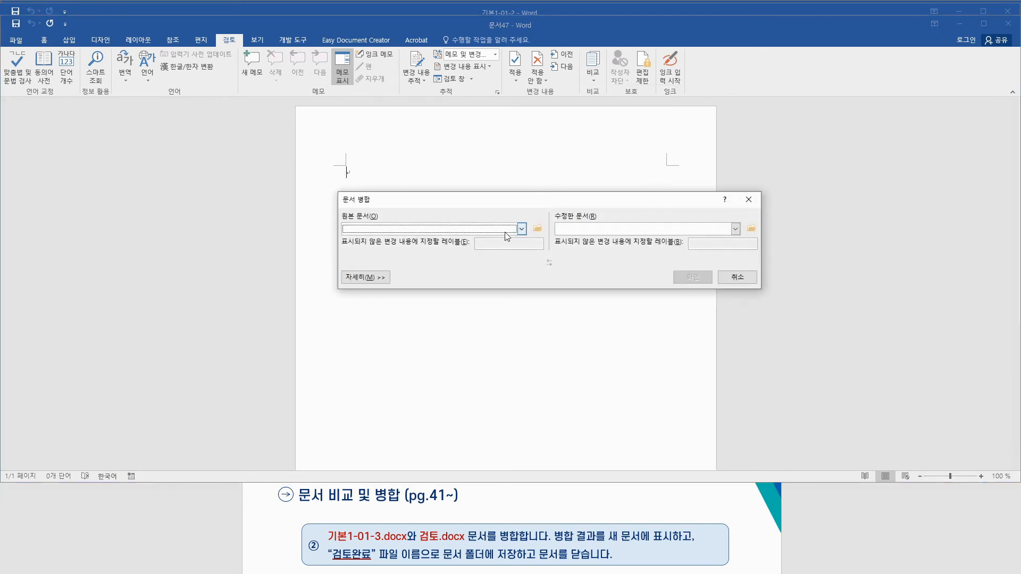
pyautogui.moveTo(483, 203); pyautogui.dragTo(446, 204)
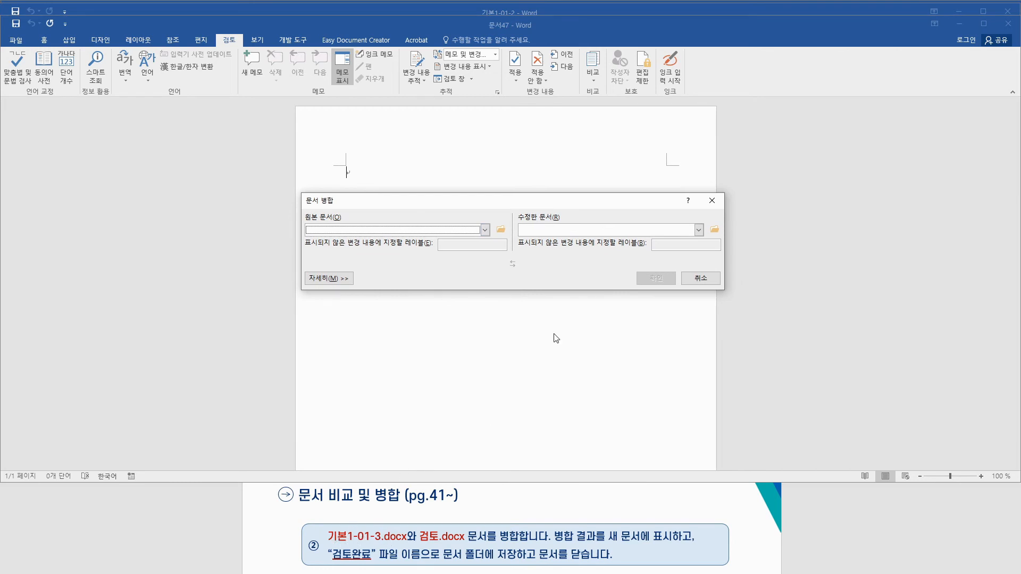
pyautogui.click(502, 232)
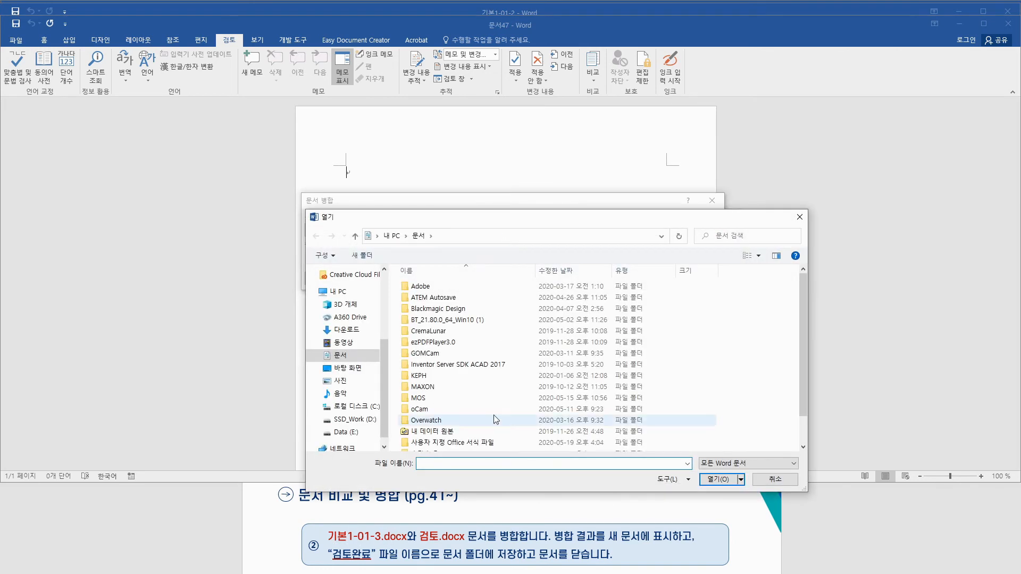
pyautogui.doubleClick(420, 399)
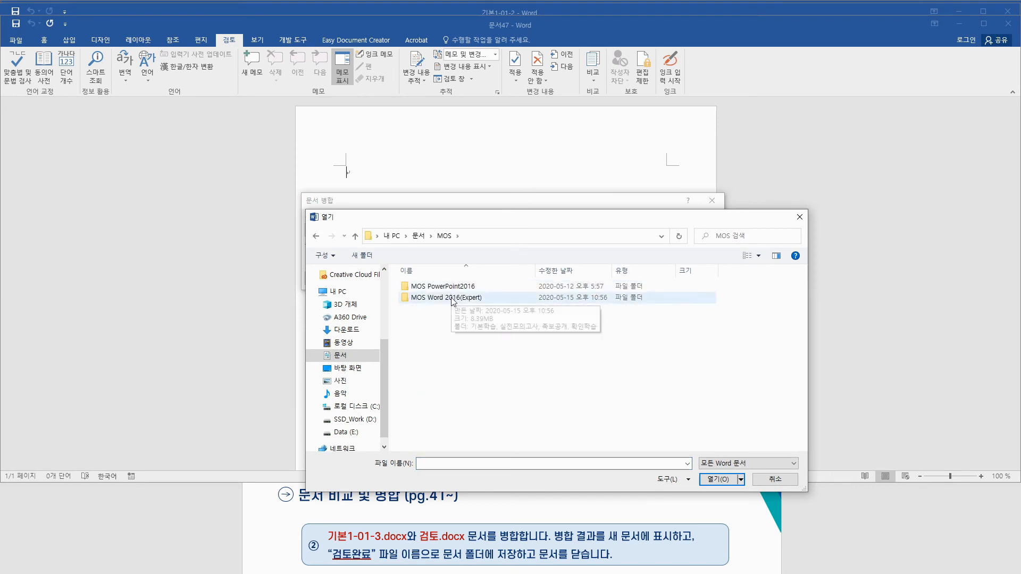
pyautogui.doubleClick(453, 298)
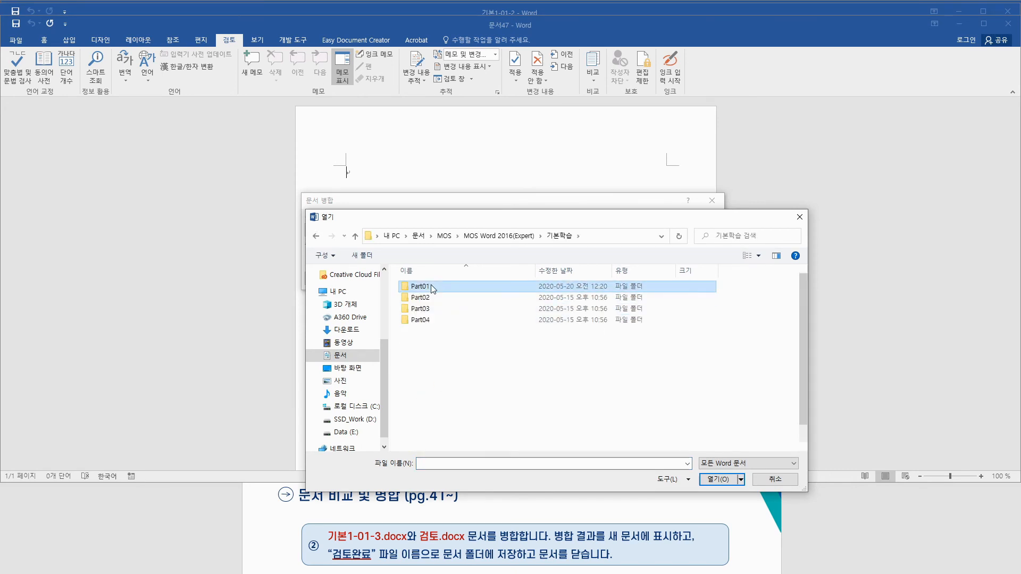
pyautogui.doubleClick(420, 286)
pyautogui.click(442, 378)
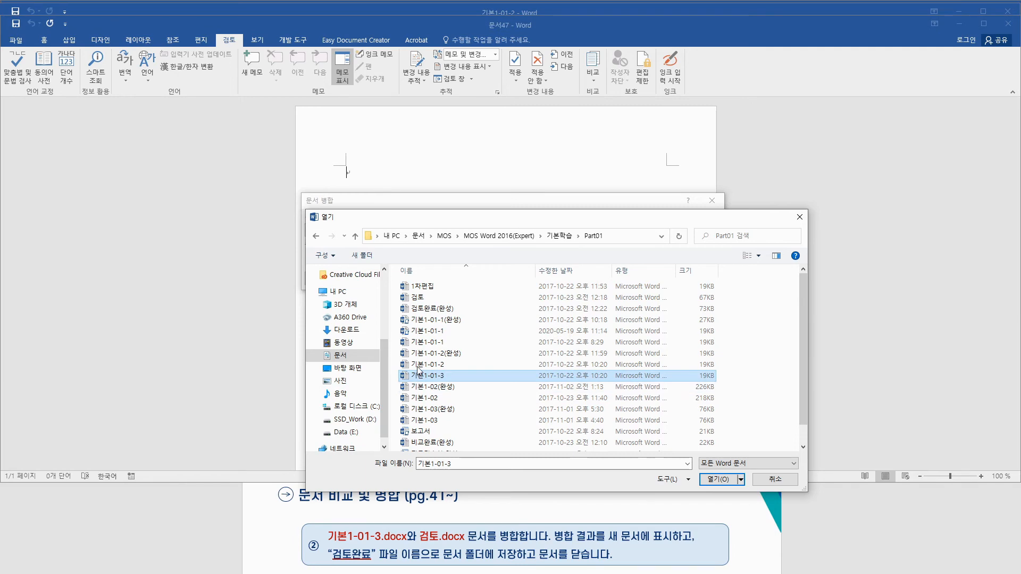
pyautogui.click(713, 480)
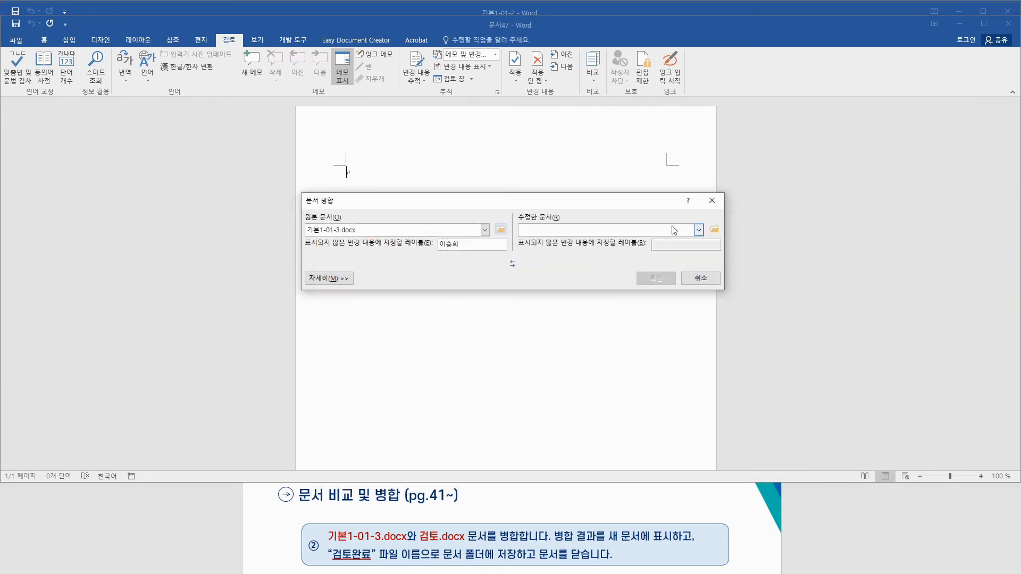
# Step: Choose 검토 from the Part01 folder as the revised document and merge the two documents
pyautogui.click(715, 230)
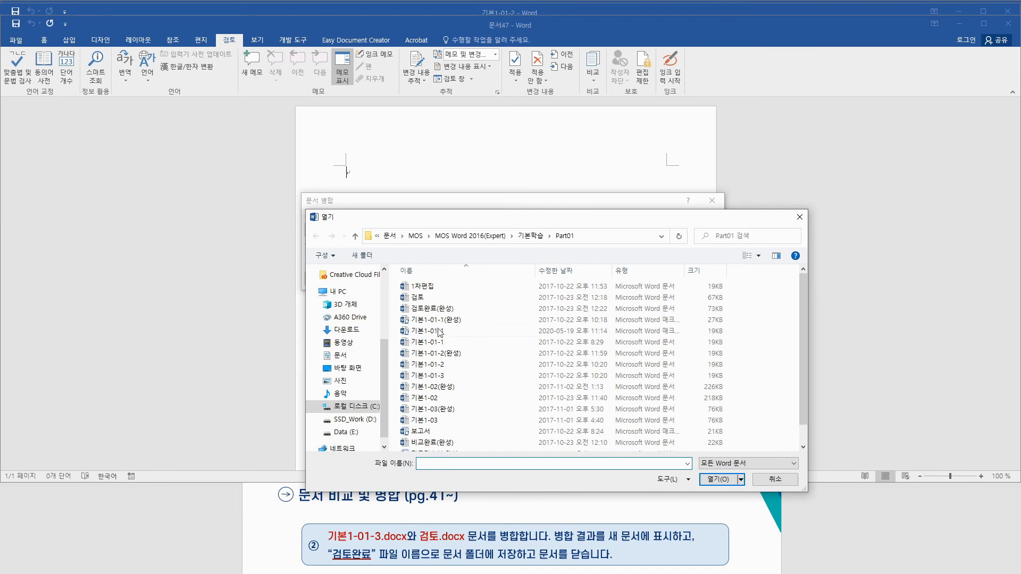
pyautogui.click(418, 297)
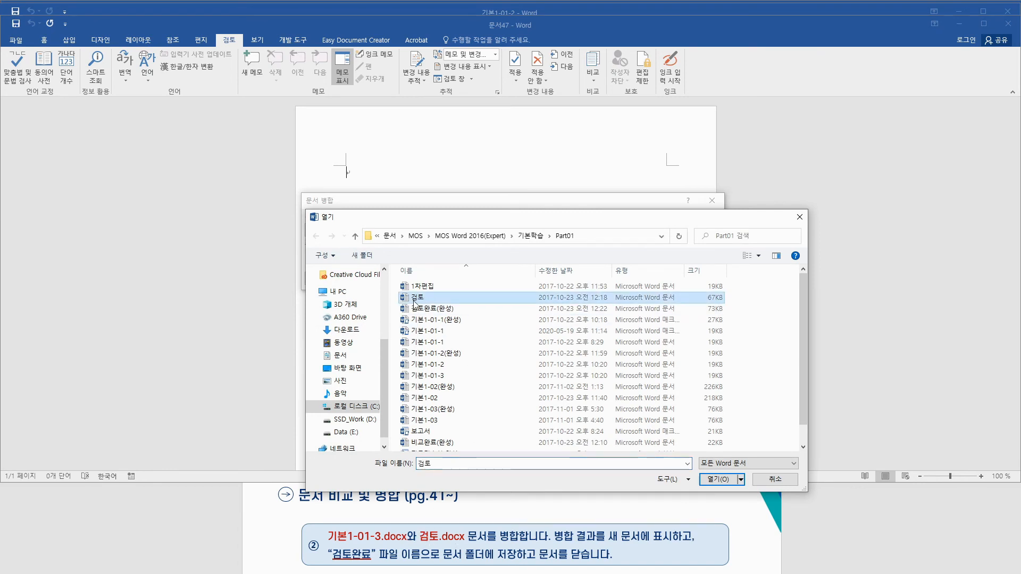
pyautogui.click(719, 480)
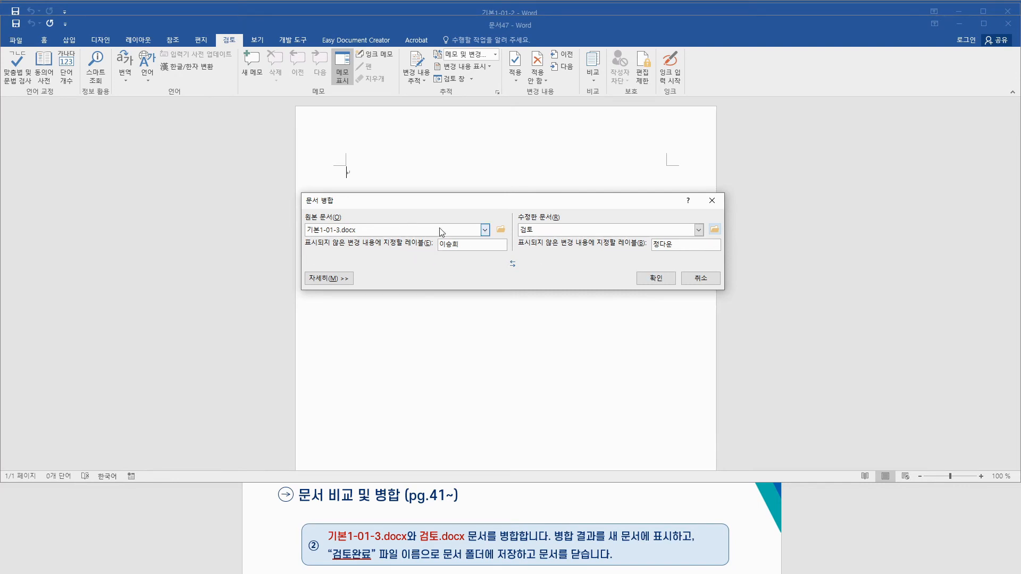
pyautogui.moveTo(680, 243); pyautogui.dragTo(612, 242)
pyautogui.moveTo(495, 243); pyautogui.dragTo(428, 243)
pyautogui.moveTo(698, 245); pyautogui.dragTo(639, 245)
pyautogui.moveTo(502, 243); pyautogui.dragTo(389, 241)
pyautogui.click(655, 279)
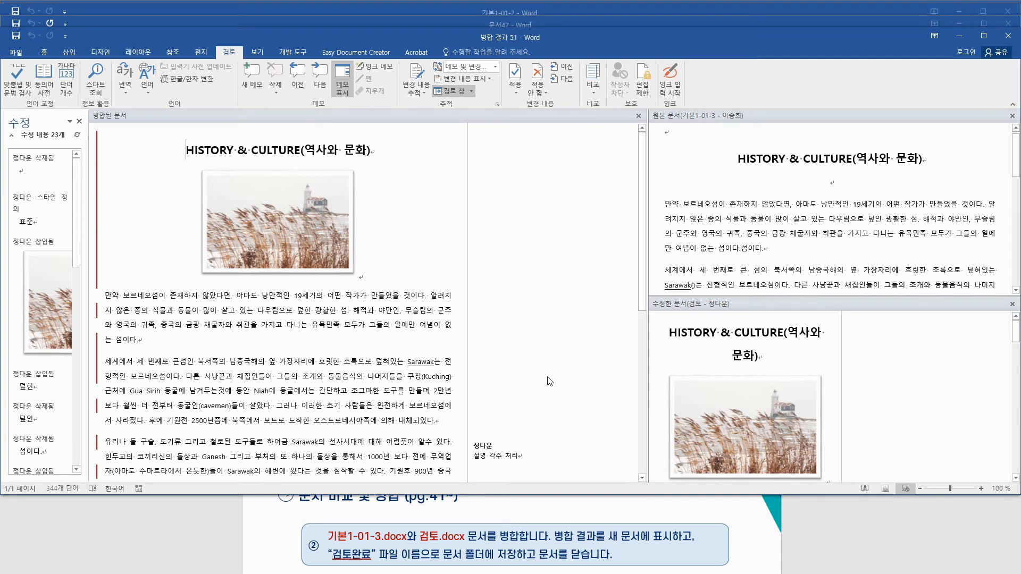
# Step: Save the merged result as 검토완료 in the 문서 folder and close the document
pyautogui.click(22, 53)
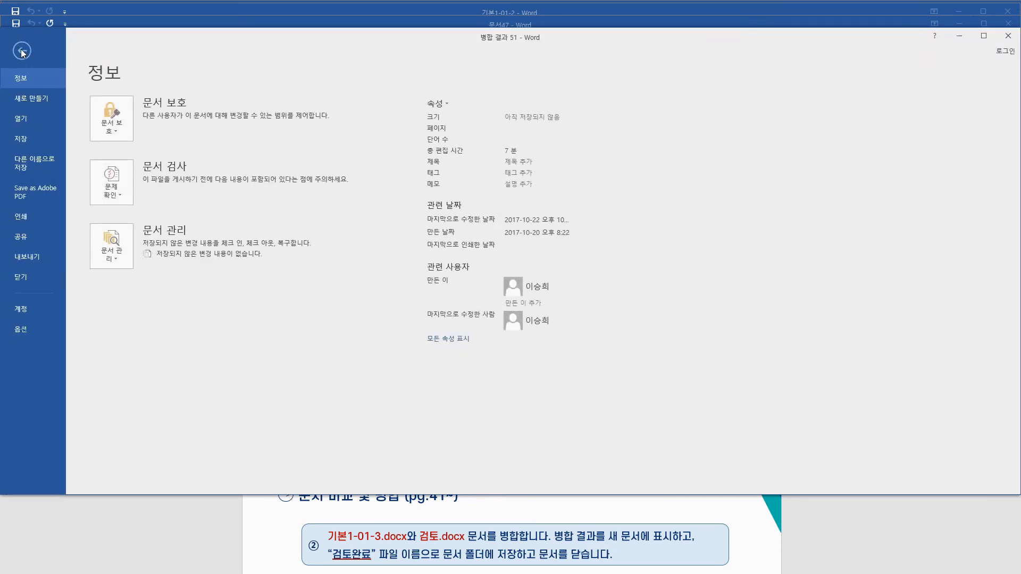
pyautogui.click(37, 161)
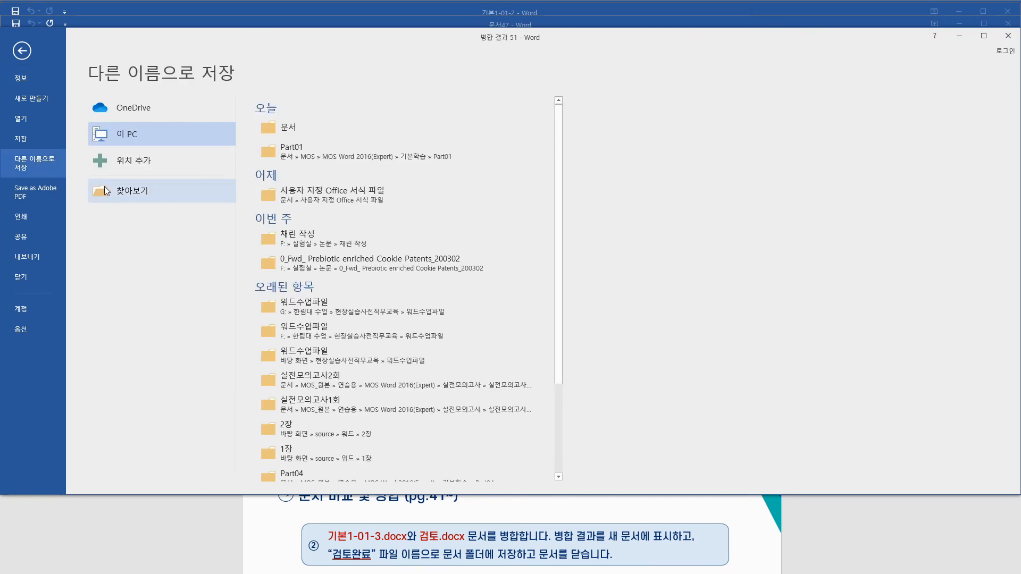
pyautogui.click(127, 190)
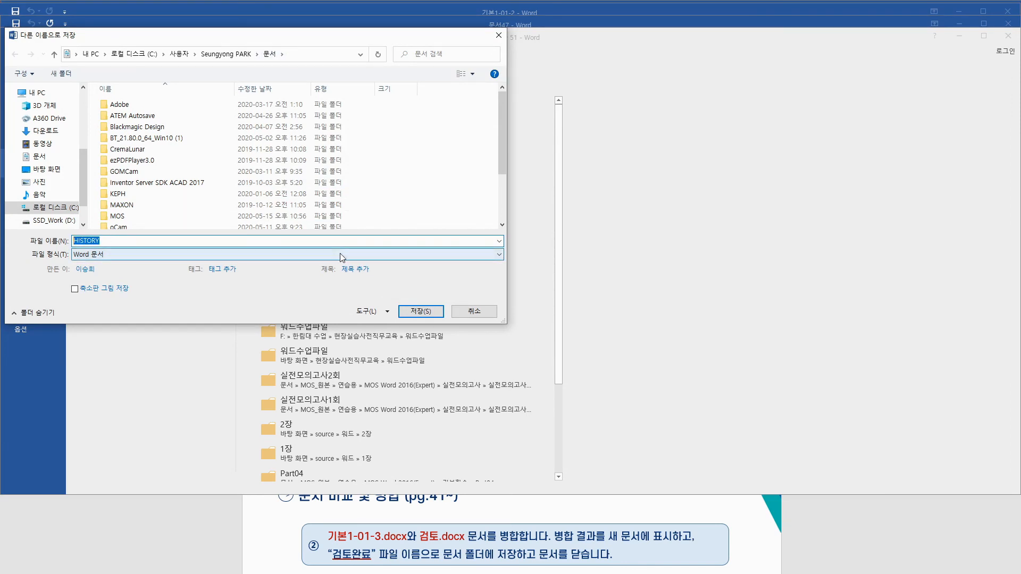
pyautogui.write('검토완료')
pyautogui.click(404, 312)
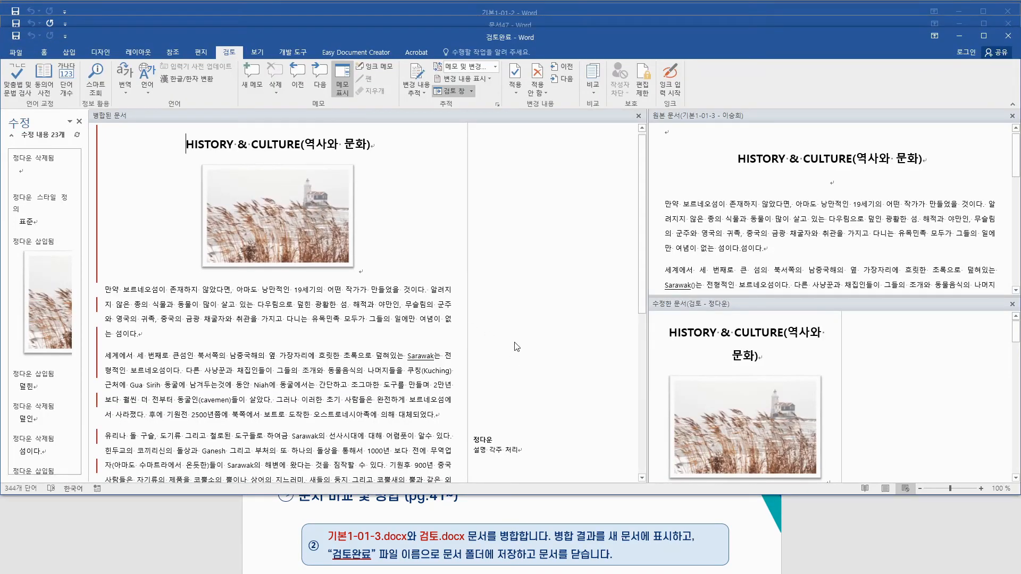
pyautogui.click(16, 52)
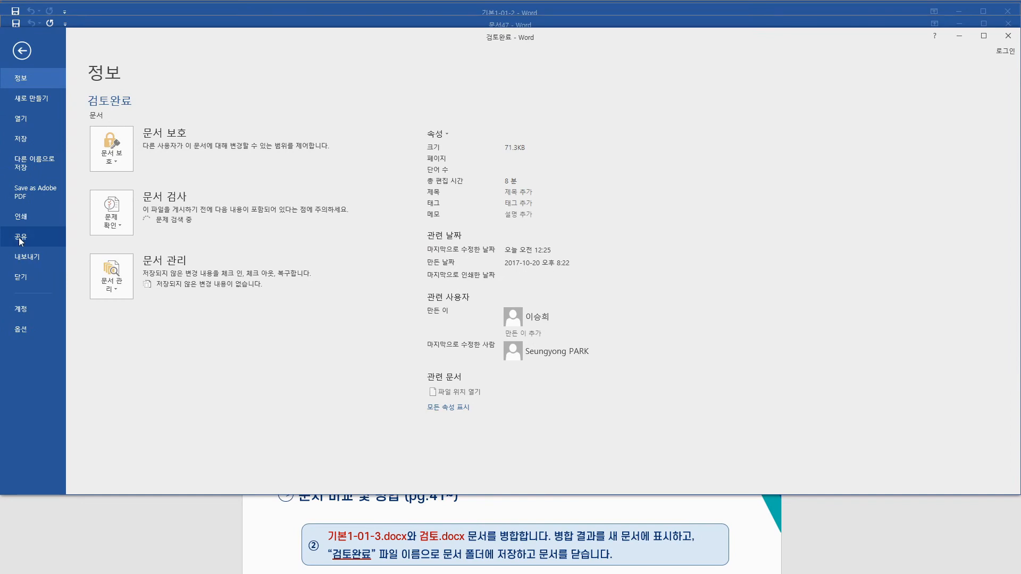
pyautogui.click(24, 277)
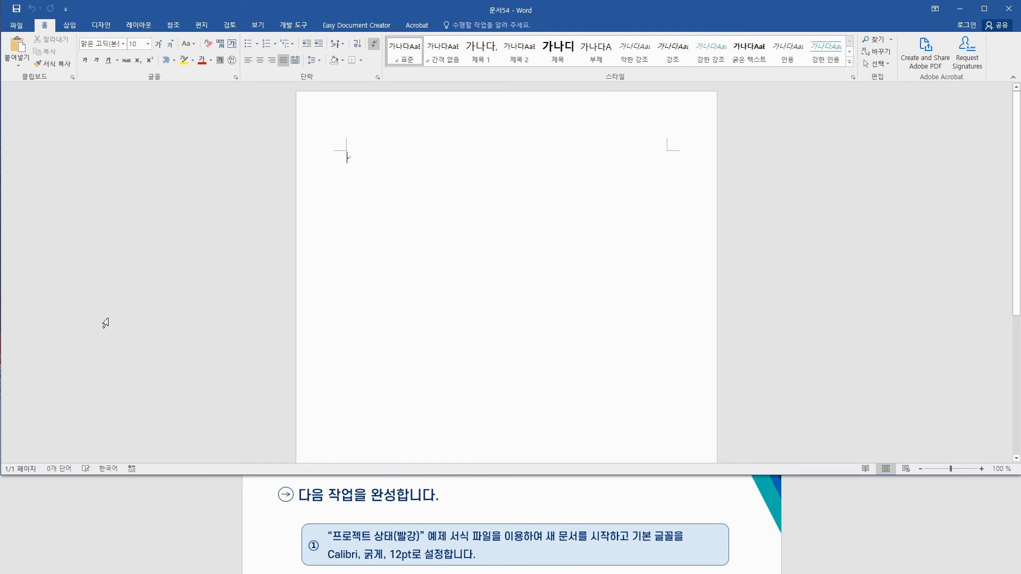
# Step: Search the online templates for "프로젝트 상태" and create a new document from the 프로젝트 상태(빨강) template
pyautogui.click(20, 26)
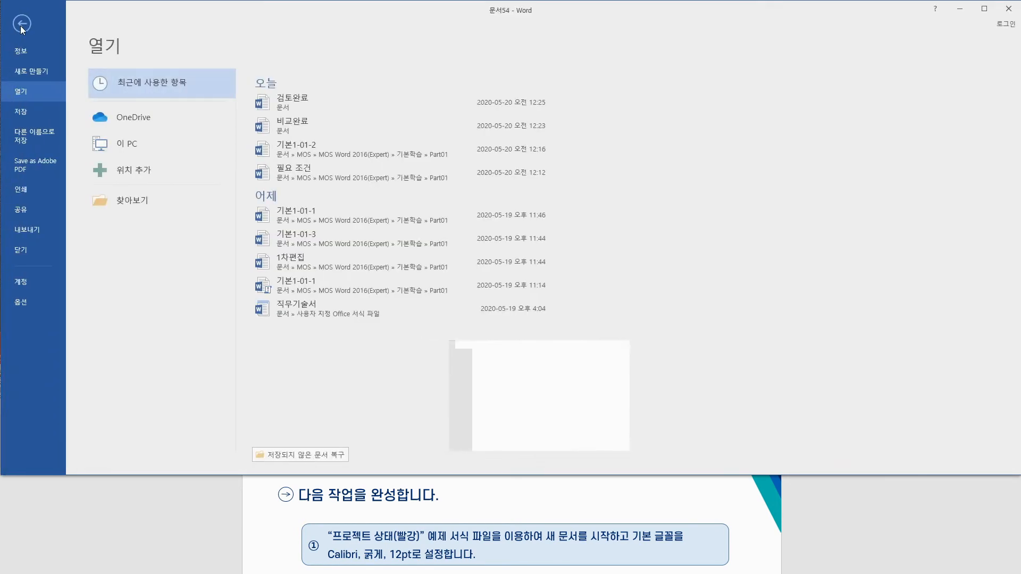
pyautogui.click(37, 70)
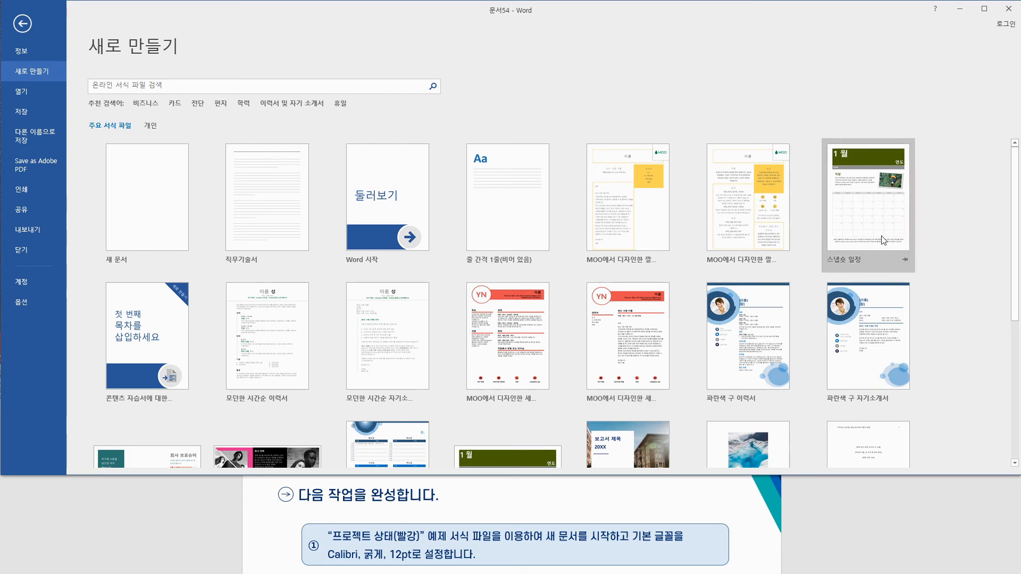
pyautogui.scroll(-4, 942, 269)
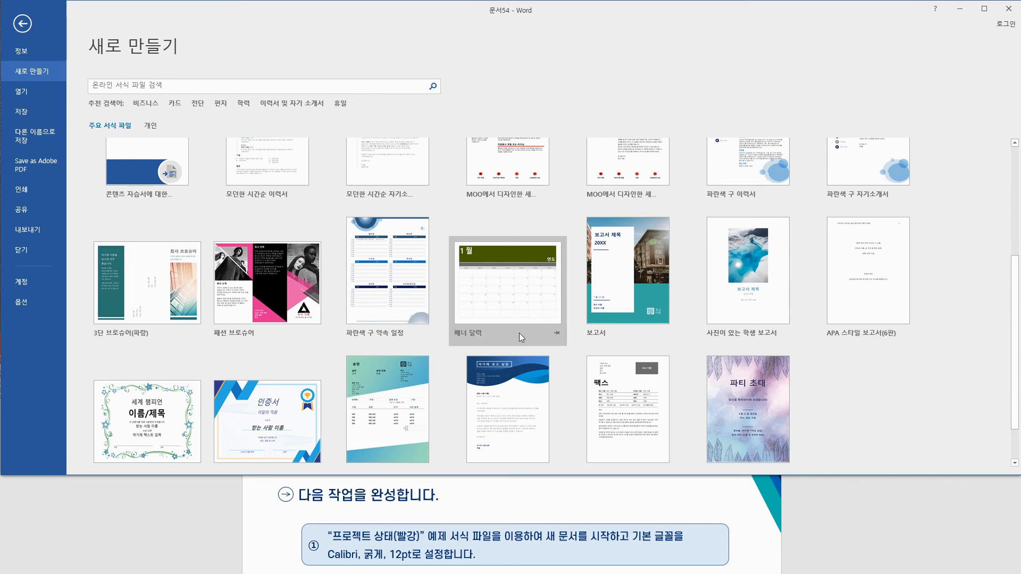
pyautogui.scroll(-1, 444, 321)
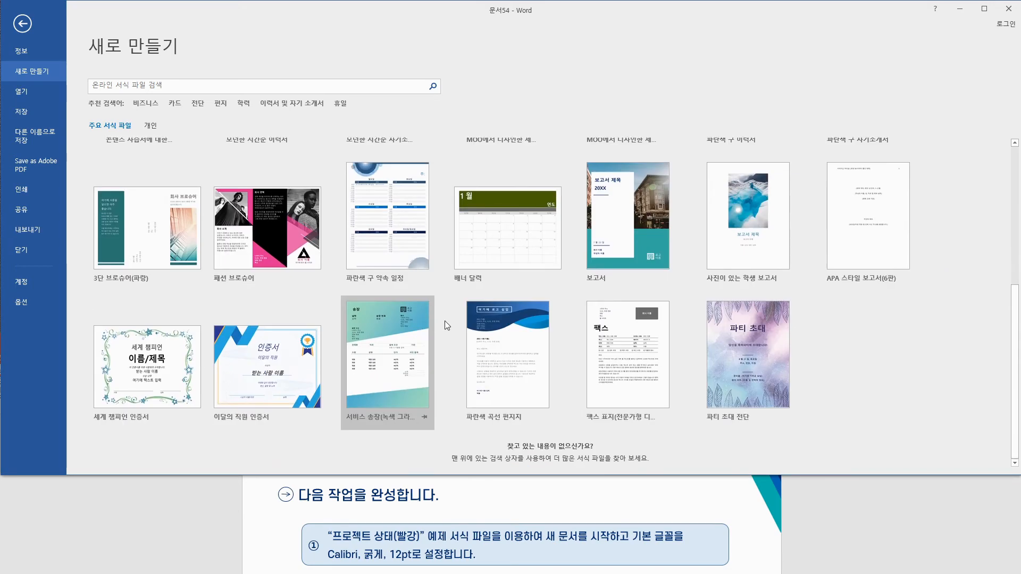
pyautogui.scroll(5, 444, 321)
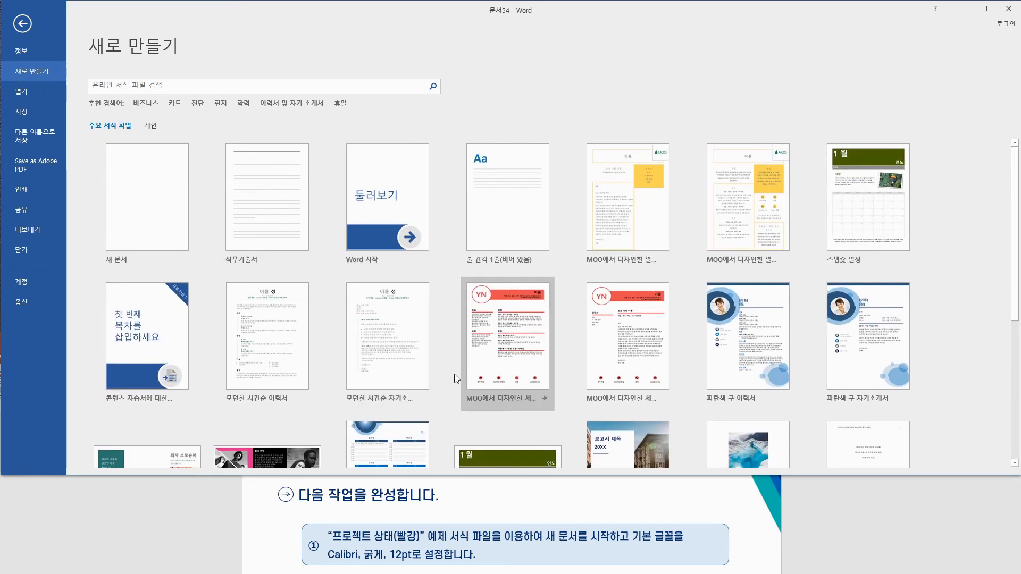
pyautogui.scroll(-5, 968, 258)
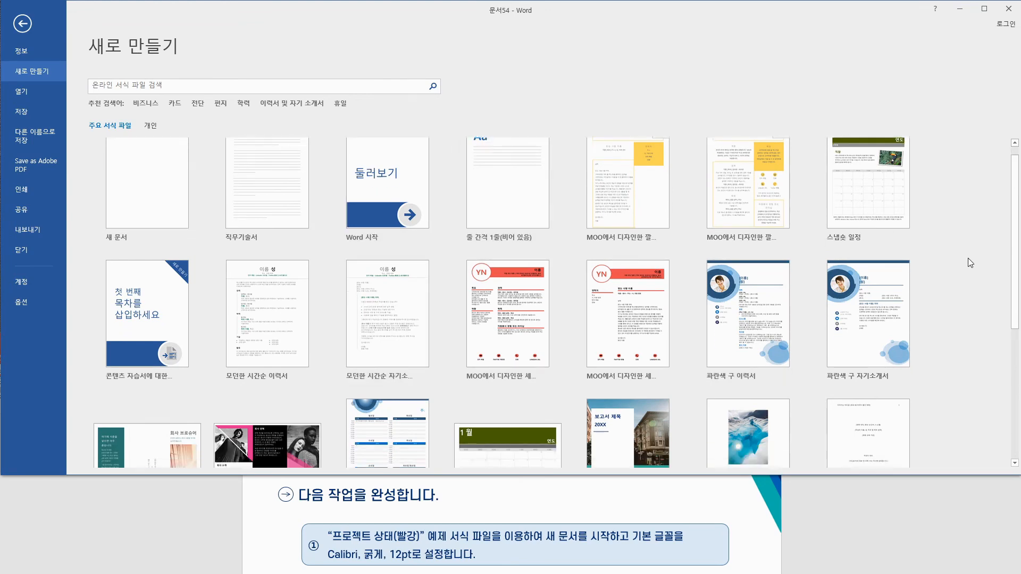
pyautogui.scroll(5, 969, 259)
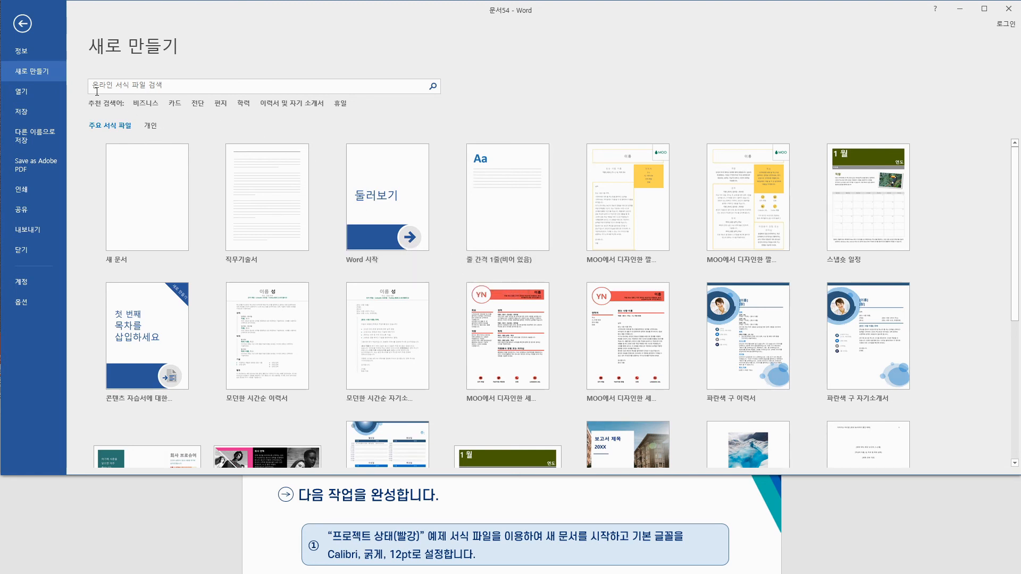
pyautogui.click(149, 84)
pyautogui.write('프로젝트 상태')
pyautogui.press('Return')
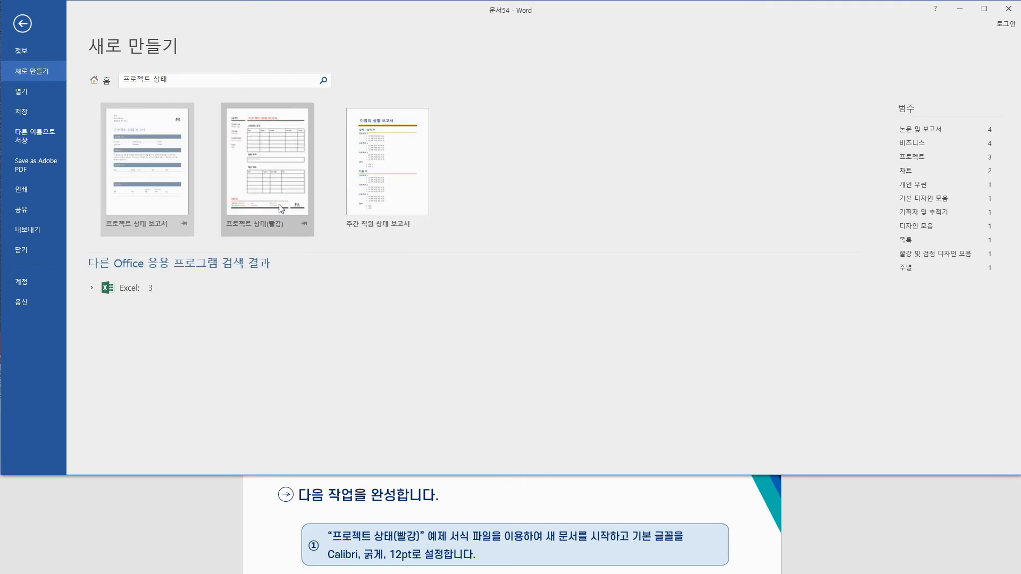
pyautogui.click(263, 159)
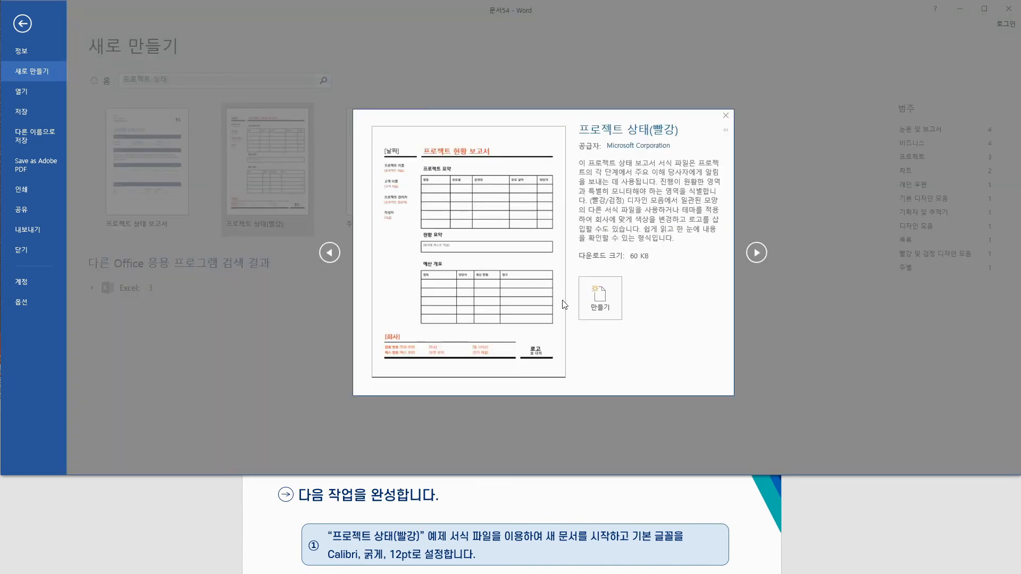
pyautogui.click(609, 293)
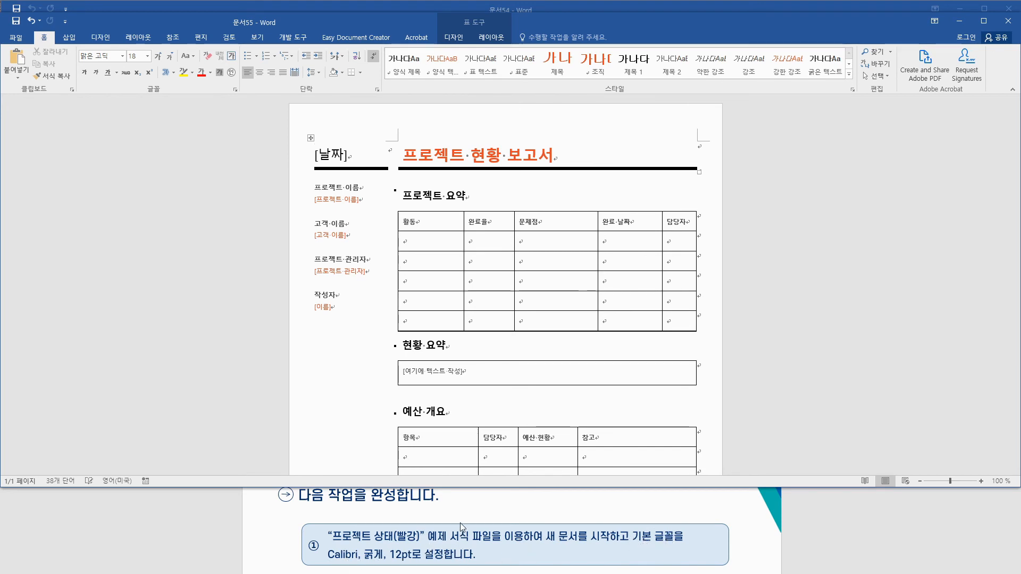
# Step: Choose Calibri as the Latin text font in the new document's font settings
pyautogui.click(234, 90)
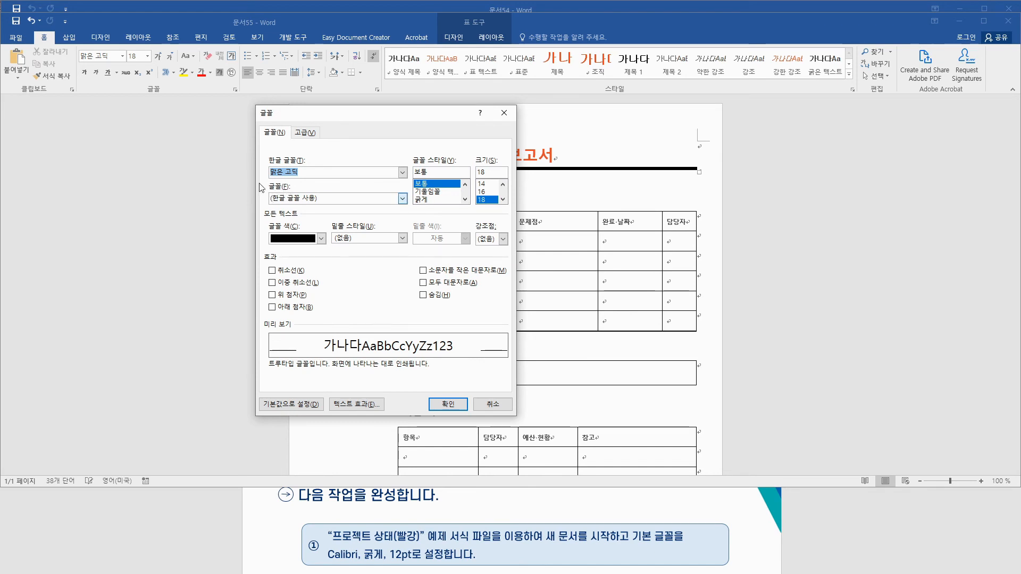
pyautogui.click(403, 200)
pyautogui.scroll(-5, 363, 223)
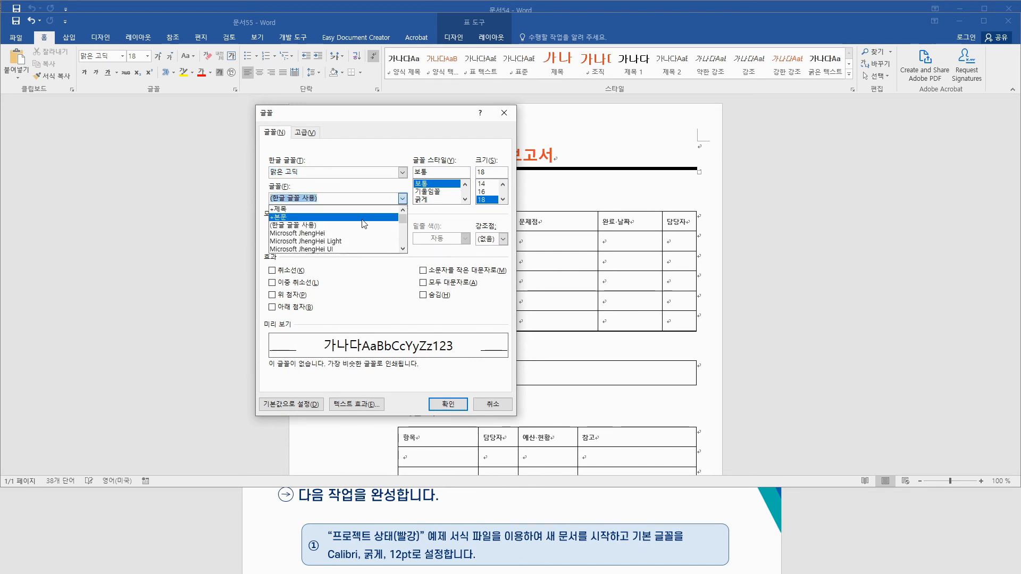
pyautogui.scroll(-5, 364, 223)
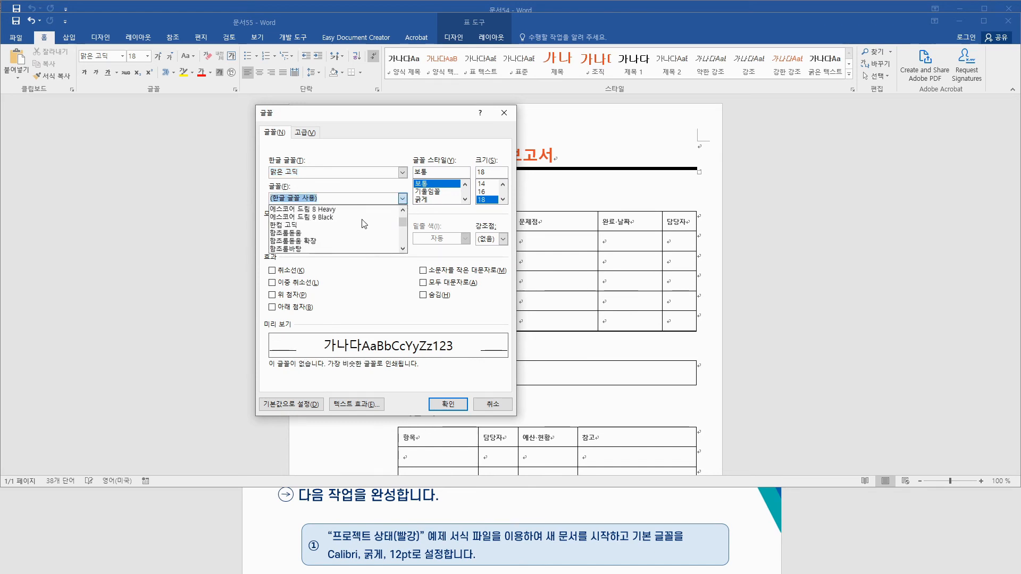
pyautogui.scroll(-10, 364, 223)
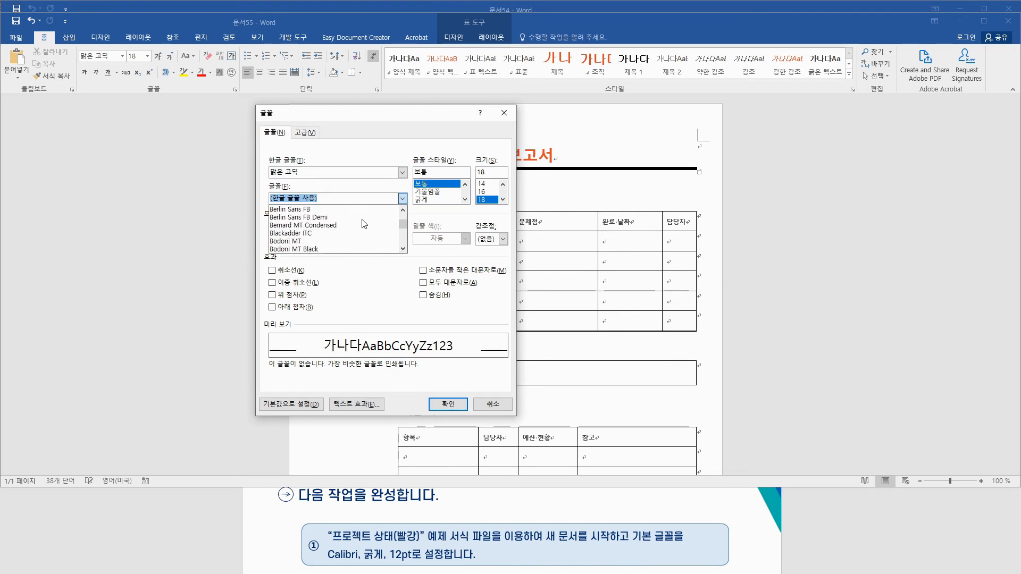
pyautogui.click(278, 209)
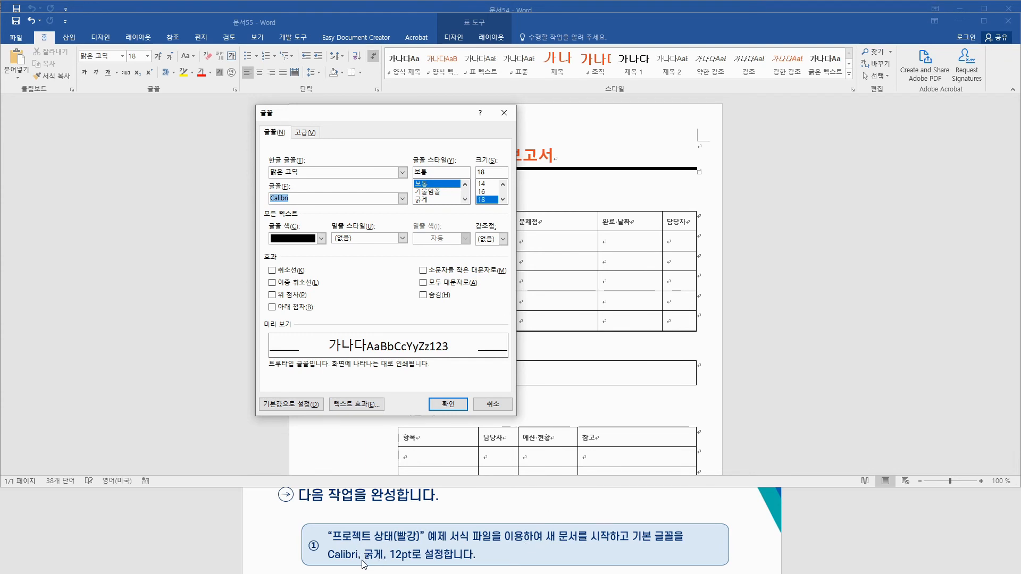
# Step: Set the font style to 굵게 and the size to 12, and make these font settings the default for this document only
pyautogui.click(421, 200)
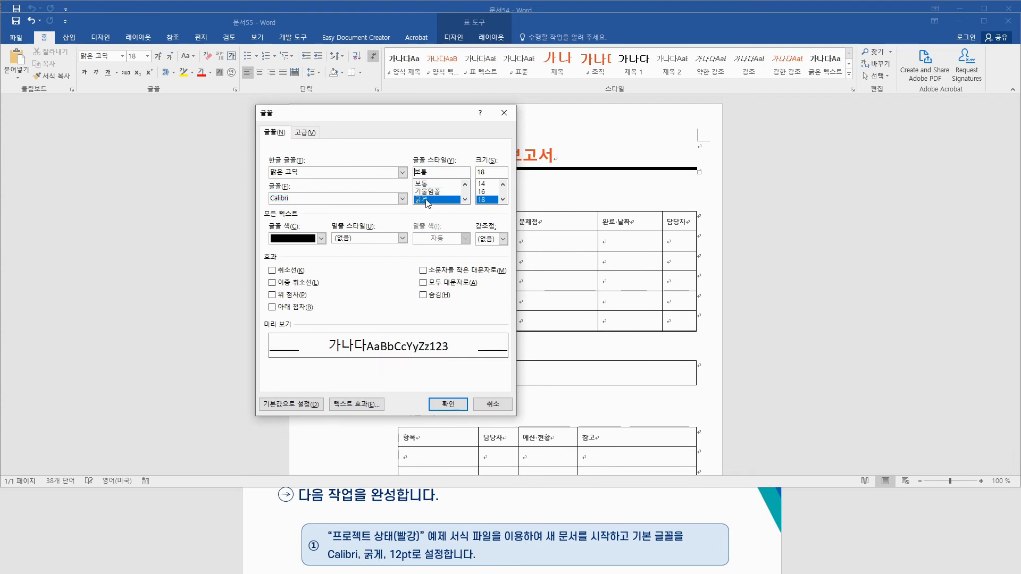
pyautogui.click(503, 184)
pyautogui.click(503, 185)
pyautogui.click(484, 192)
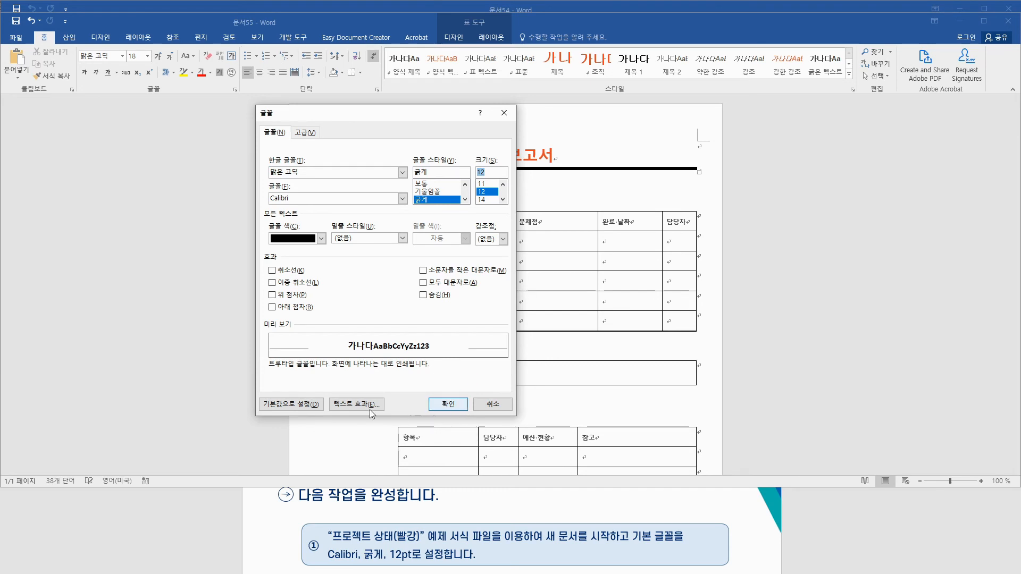
pyautogui.click(307, 405)
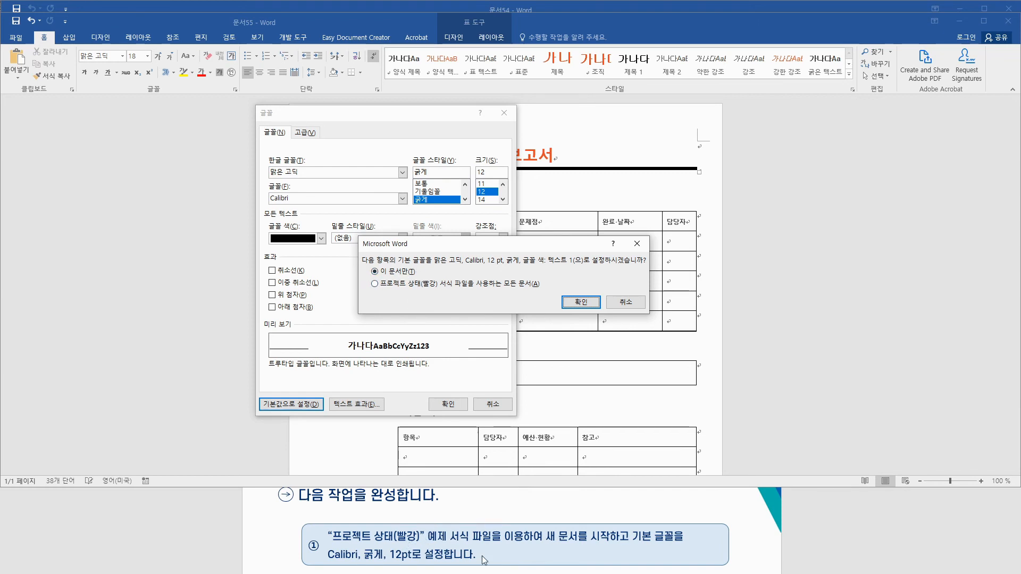
pyautogui.click(565, 304)
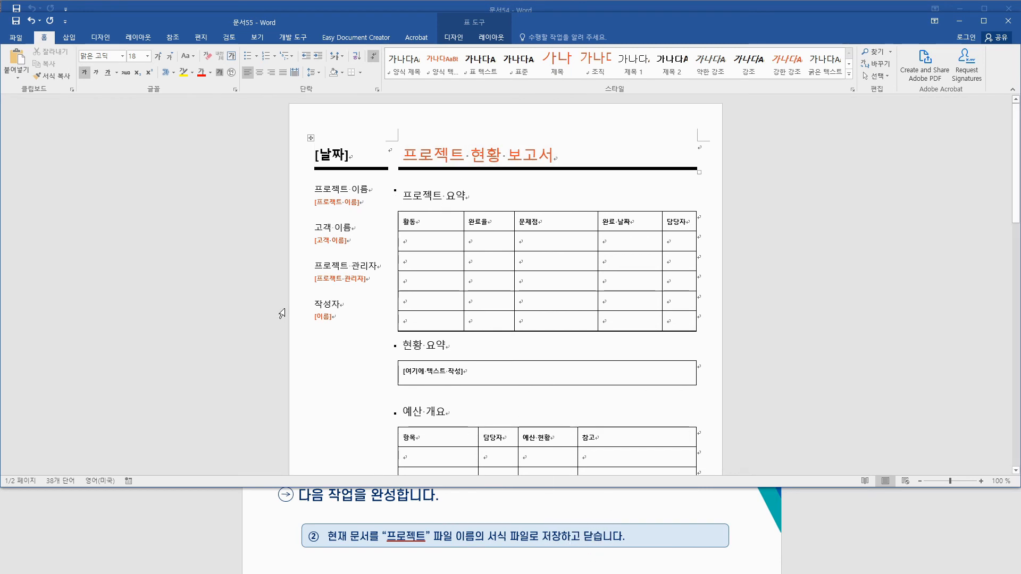
# Step: Start saving the document under a new name with Word 서식 파일 as the file format
pyautogui.click(21, 37)
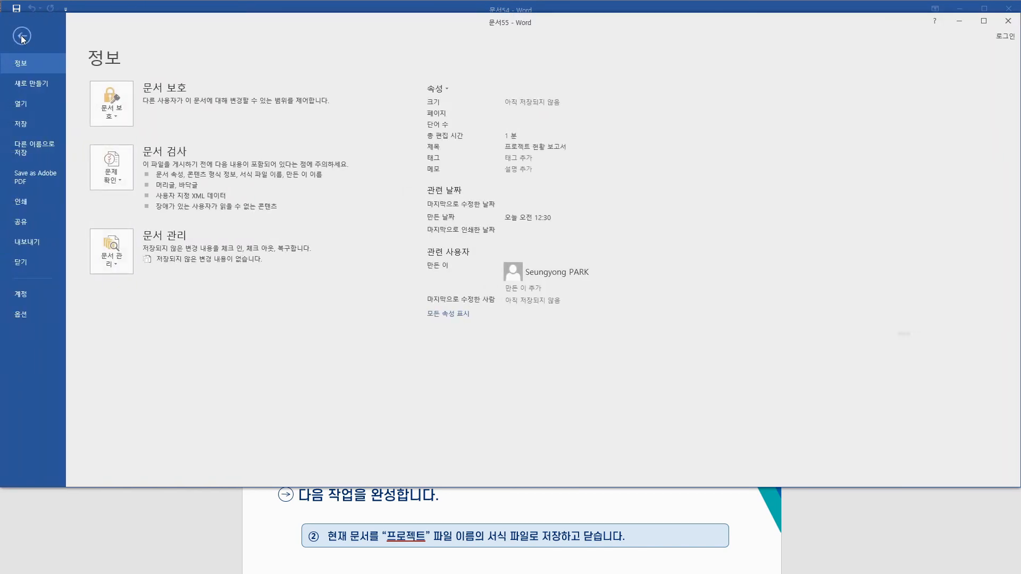
pyautogui.click(38, 146)
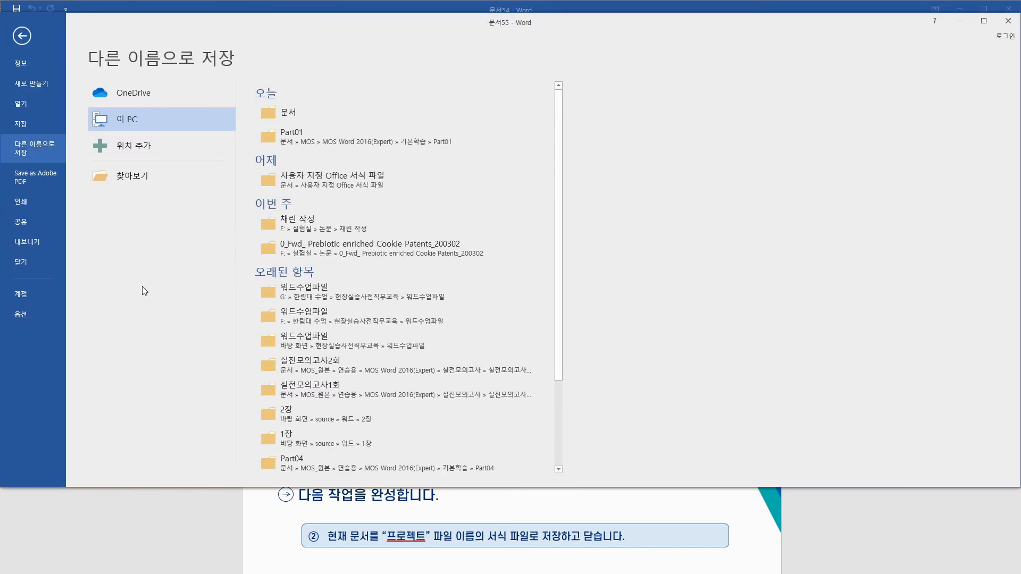
pyautogui.click(137, 179)
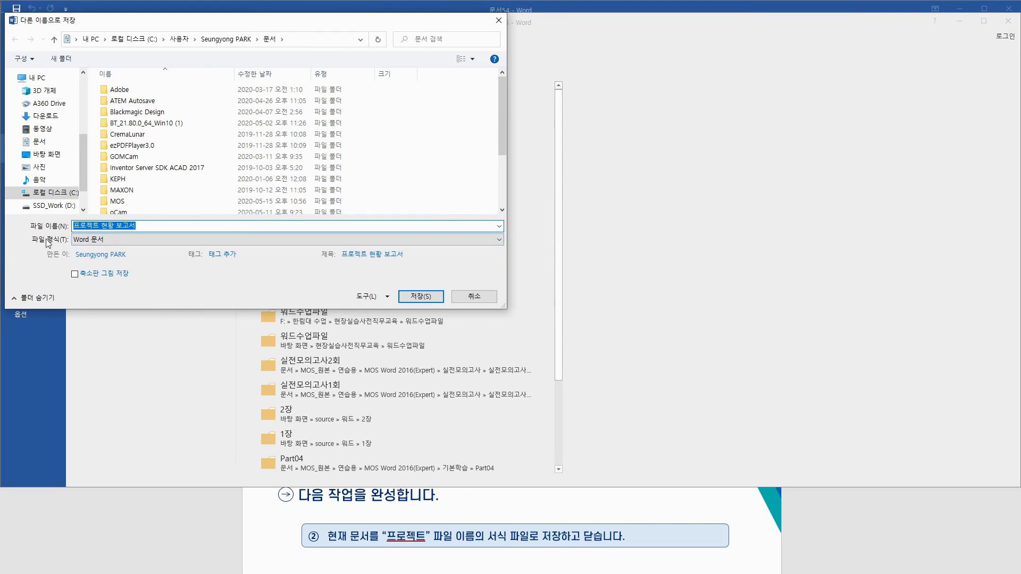
pyautogui.click(113, 240)
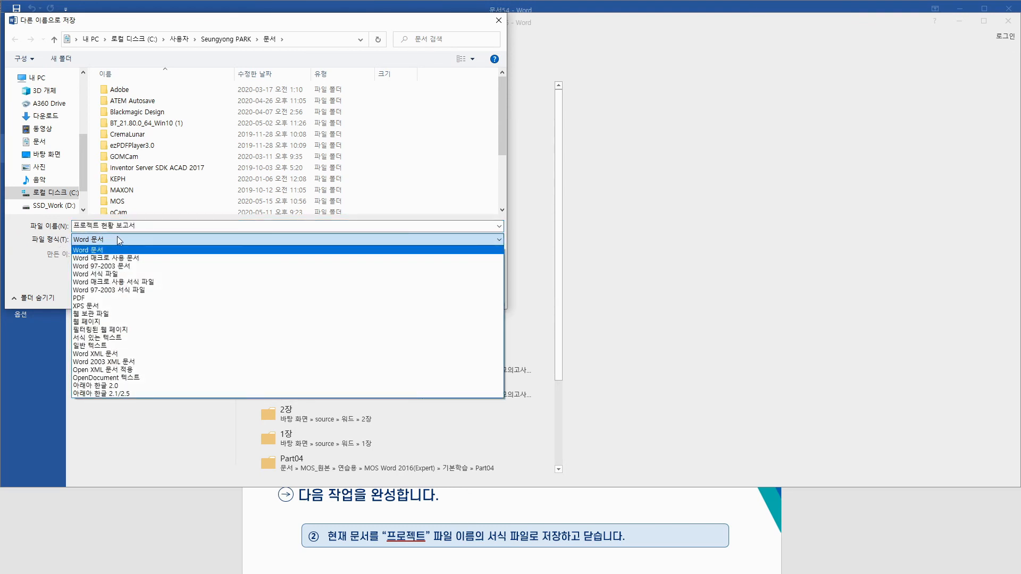
pyautogui.click(114, 275)
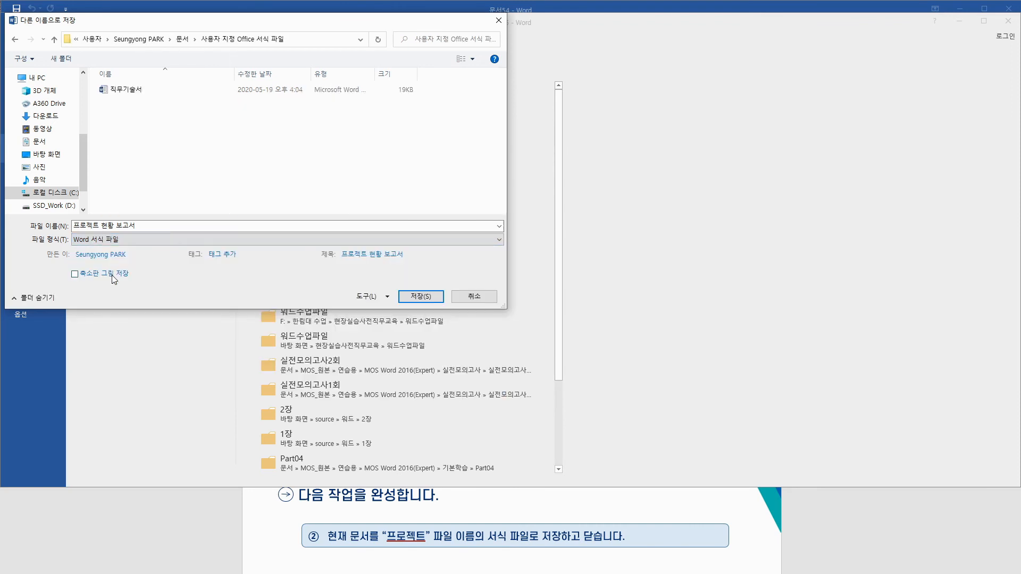
# Step: Name the template 프로젝트, save it in the 사용자 지정 Office 서식 파일 folder, and close the document
pyautogui.click(155, 224)
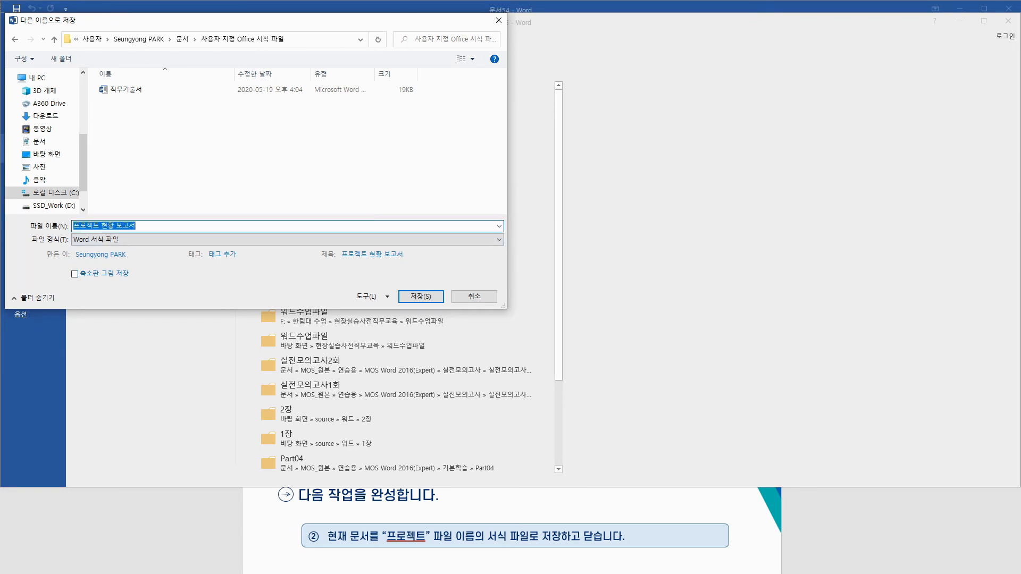
pyautogui.write('vmfh')
pyautogui.press('BackSpace')
pyautogui.press('BackSpace')
pyautogui.press('BackSpace')
pyautogui.press('BackSpace')
pyautogui.press('BackSpace')
pyautogui.press('BackSpace')
pyautogui.press('BackSpace')
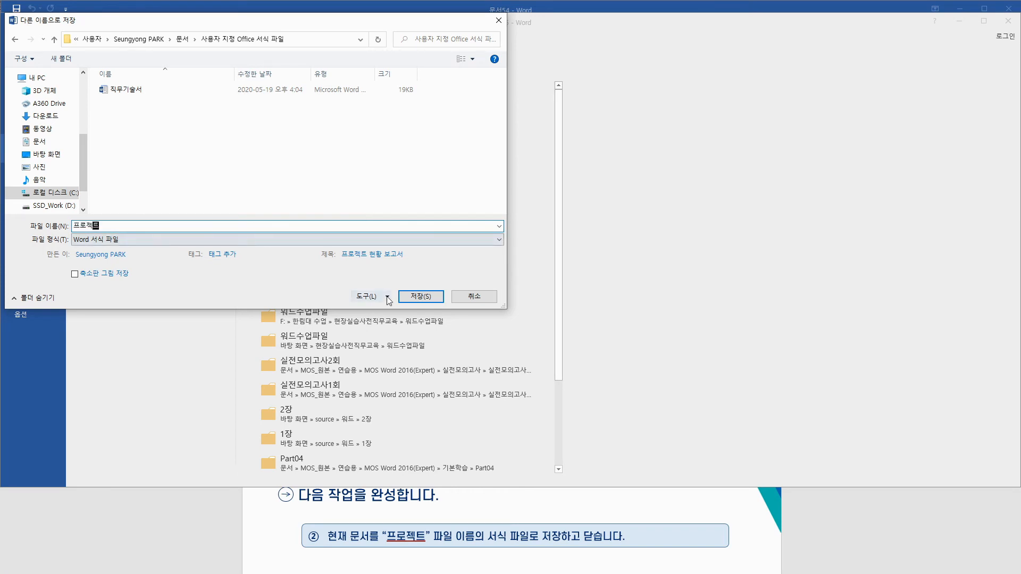
pyautogui.click(421, 296)
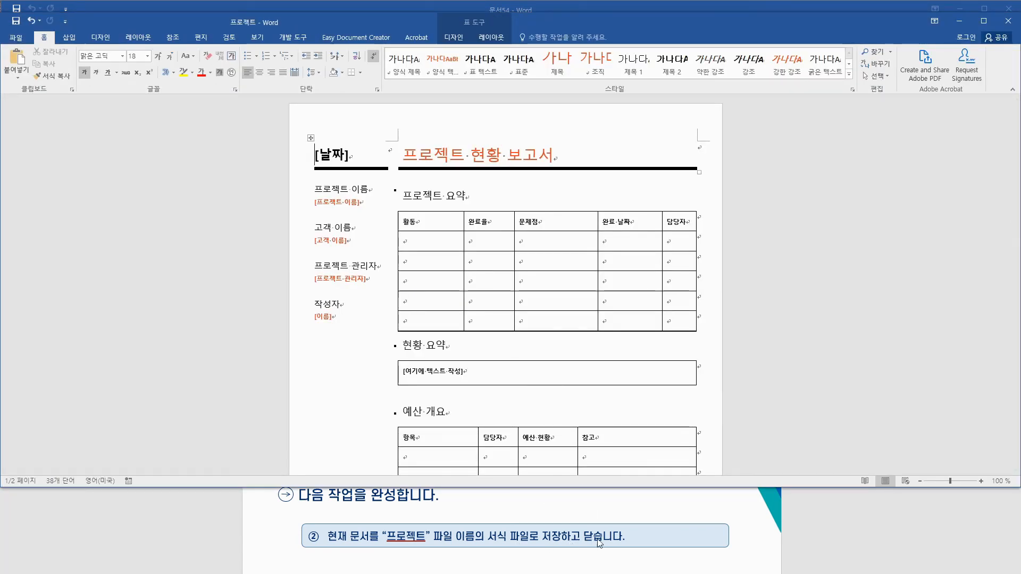
pyautogui.click(21, 40)
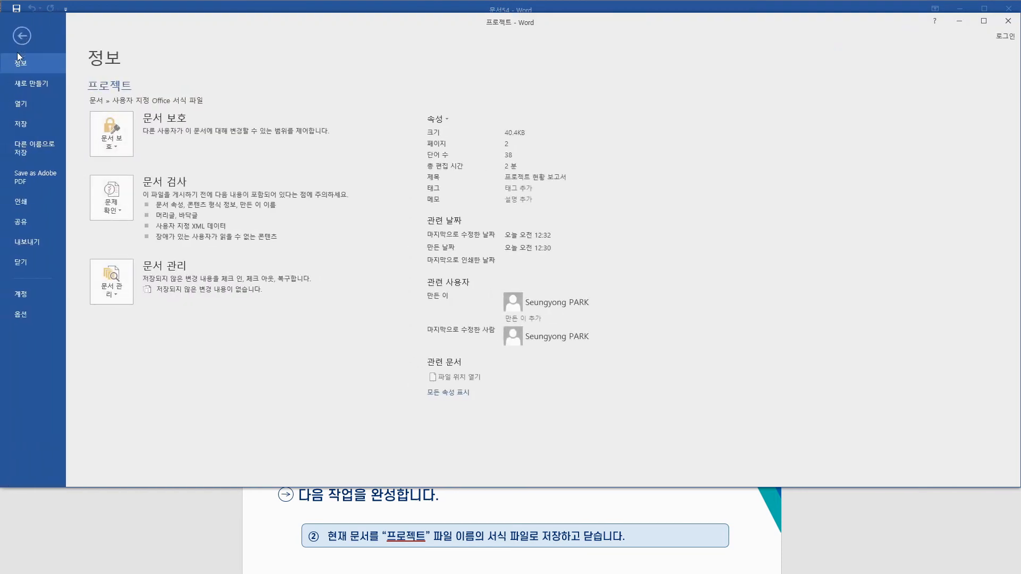
pyautogui.click(30, 261)
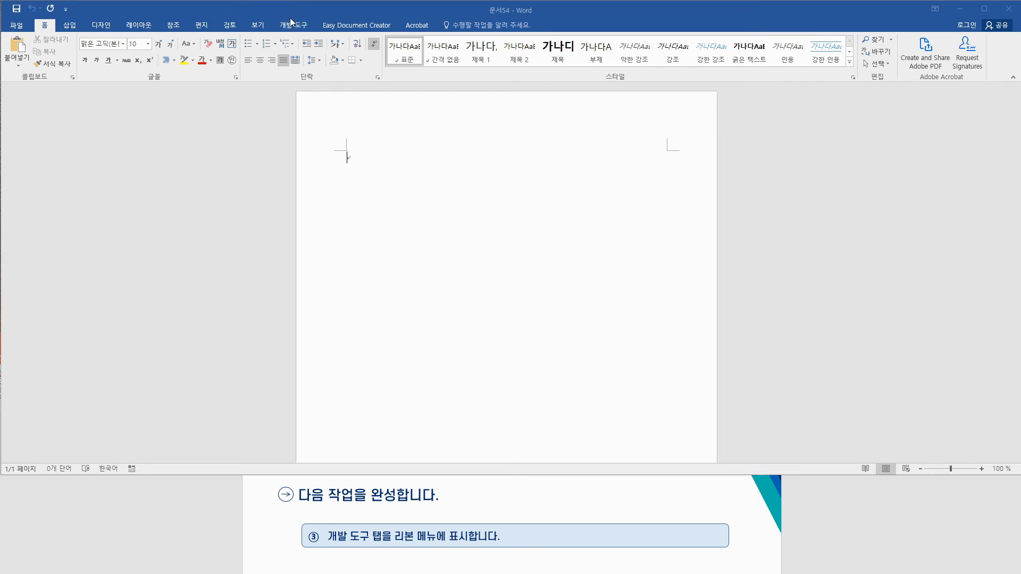
# Step: Check in the ribbon customization options whether the 개발 도구 tab is enabled, and confirm the options
pyautogui.click(16, 26)
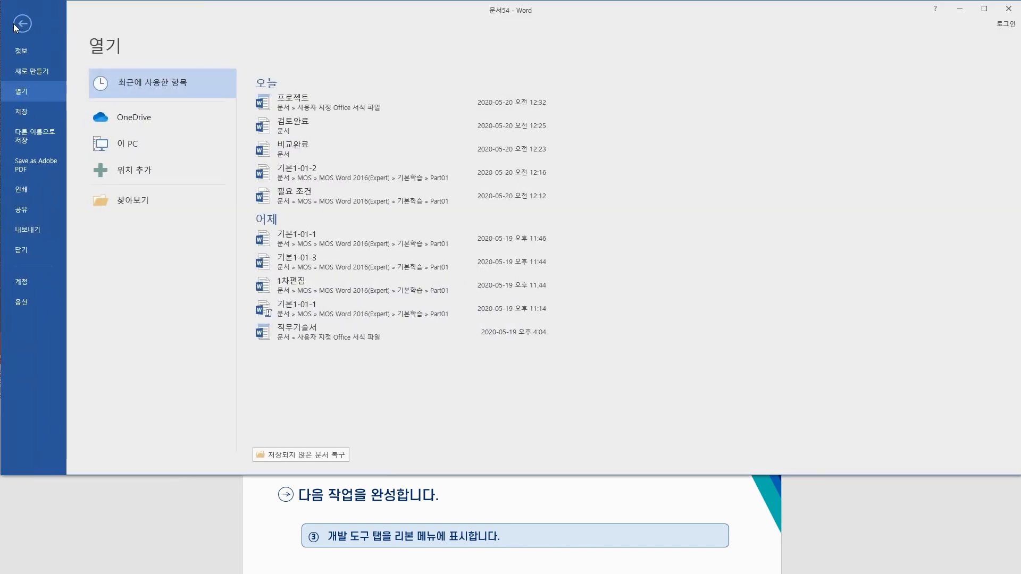
pyautogui.click(27, 304)
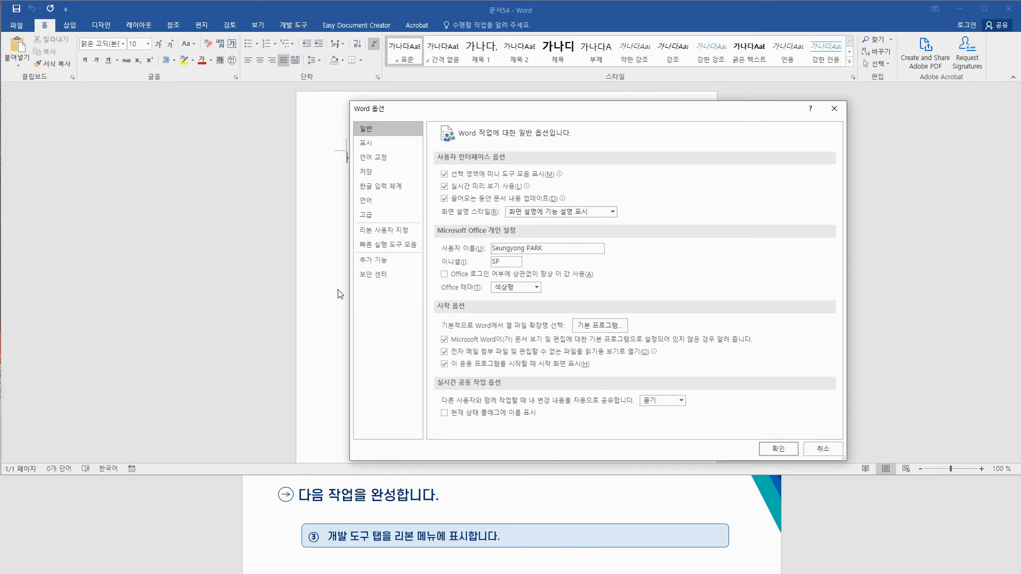
pyautogui.click(389, 231)
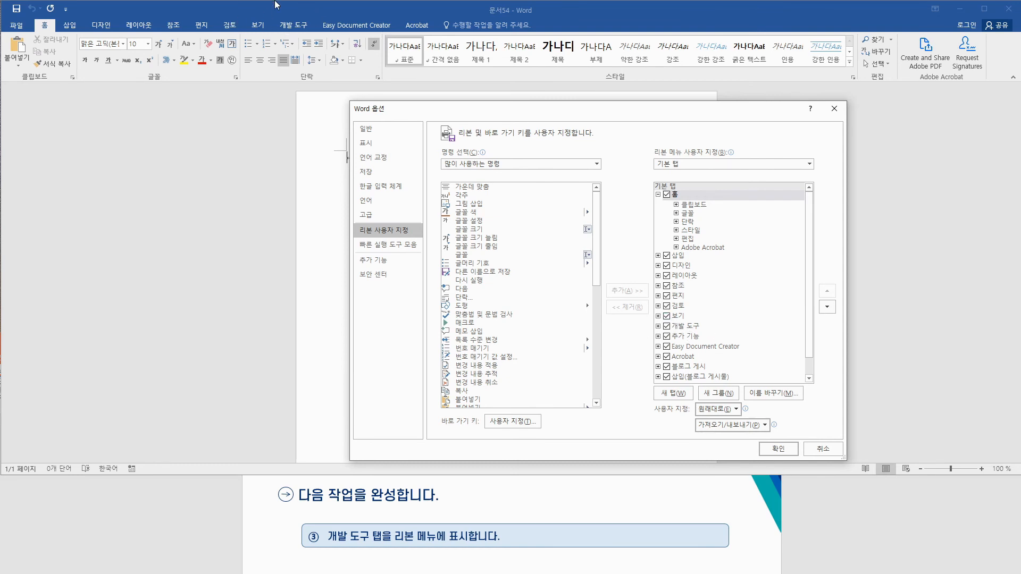
pyautogui.click(780, 449)
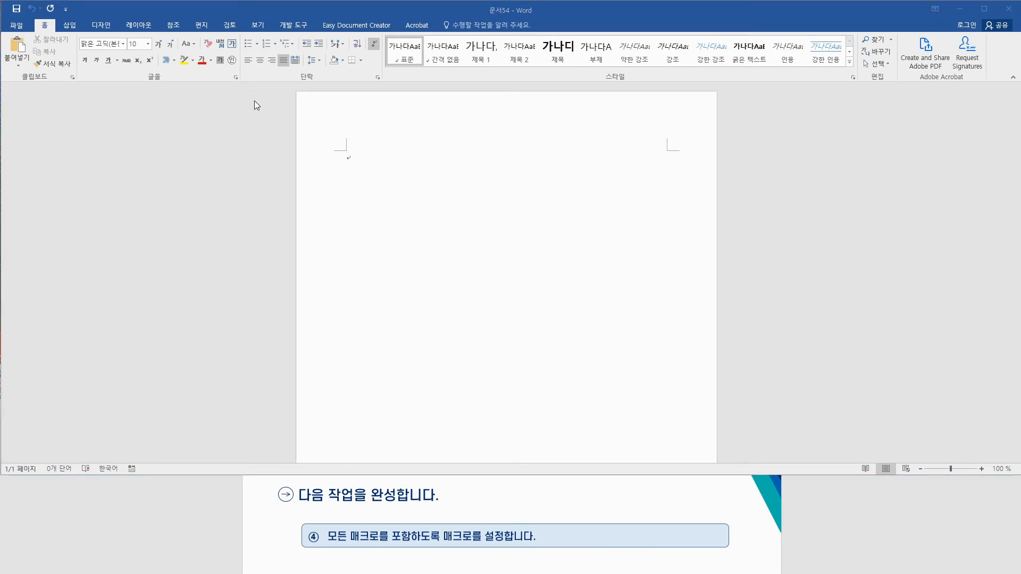
# Step: Check the 매크로 설정 in the 보안 센터 for the 모든 매크로 포함 option and confirm the settings
pyautogui.click(17, 26)
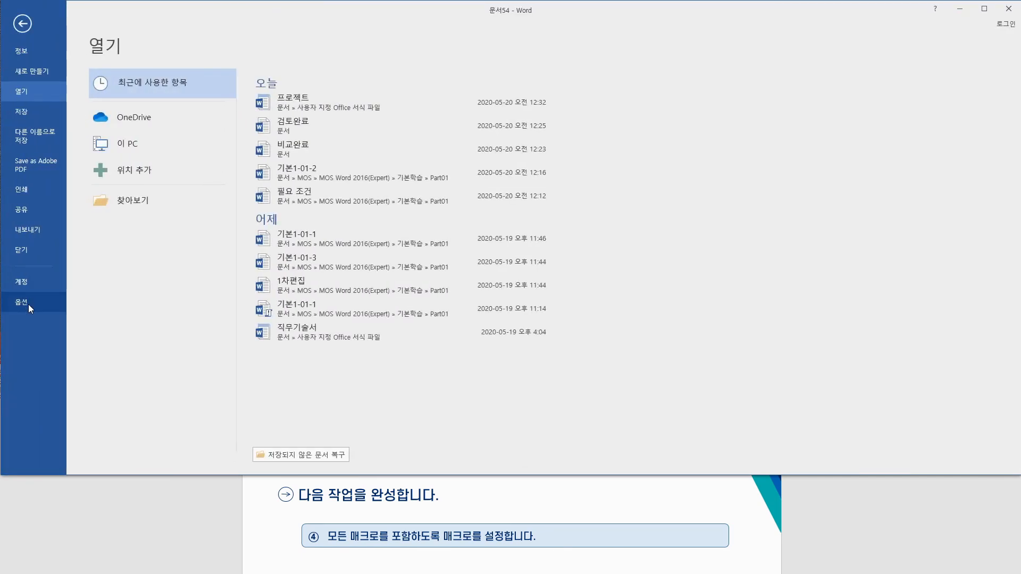
pyautogui.click(28, 304)
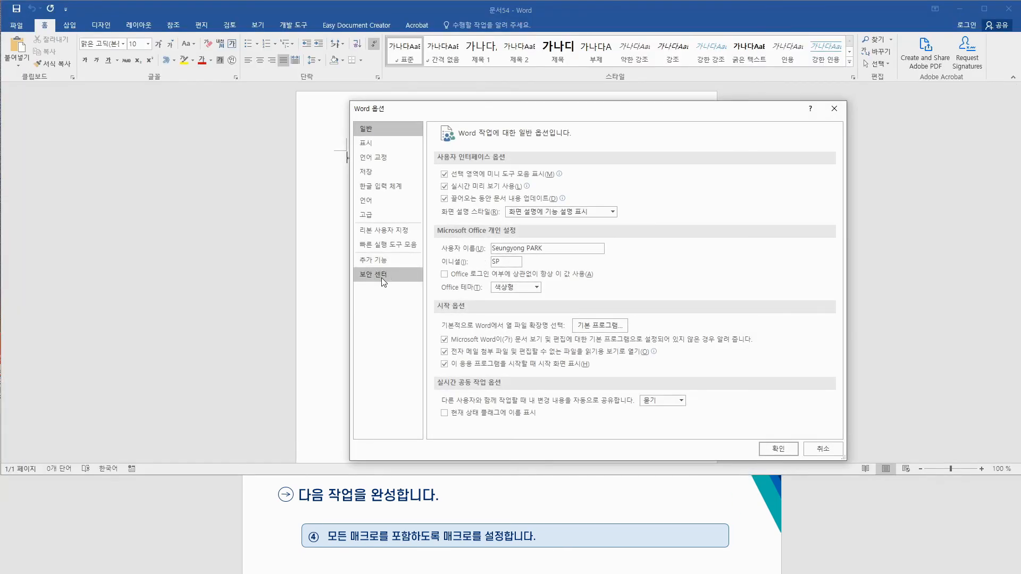
pyautogui.click(382, 279)
pyautogui.click(795, 236)
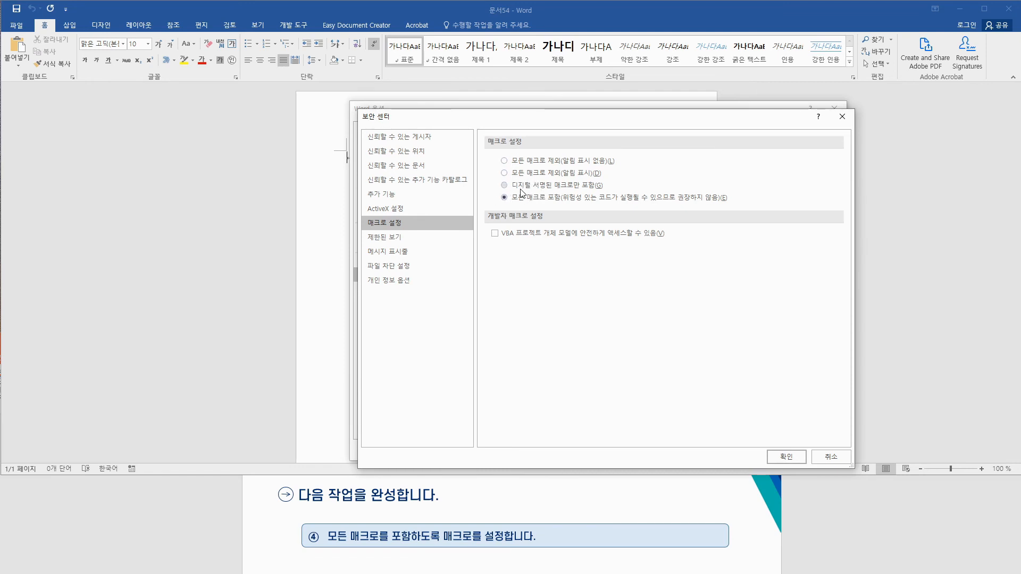
pyautogui.click(778, 461)
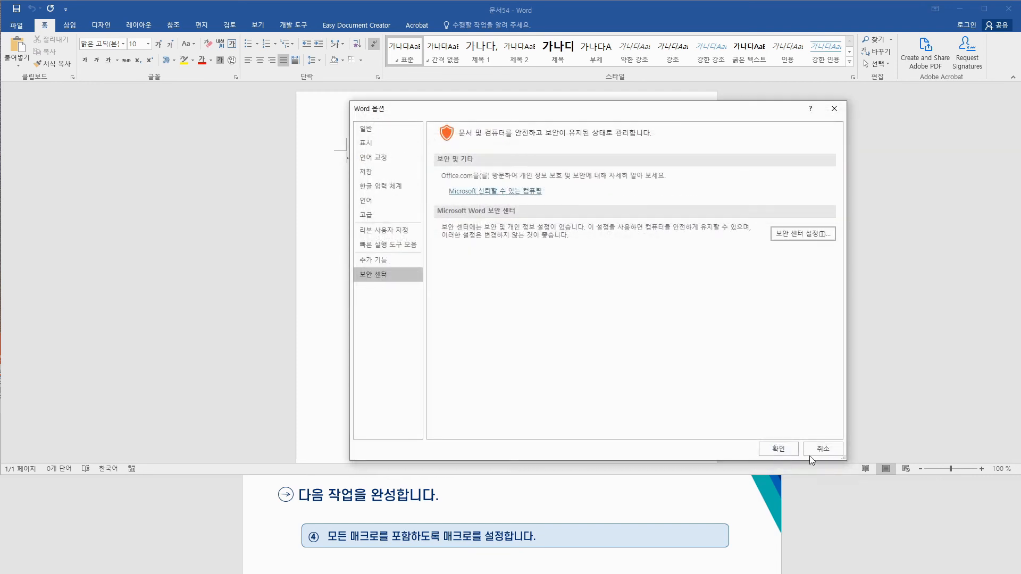
pyautogui.click(782, 449)
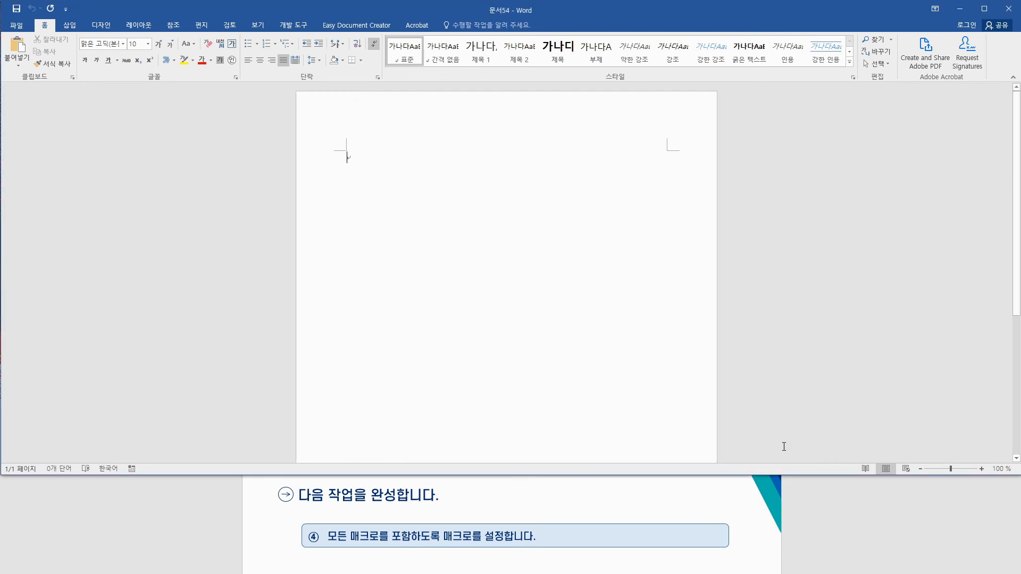
# Step: Review the macro security settings once more through the developer tools and confirm them
pyautogui.click(299, 25)
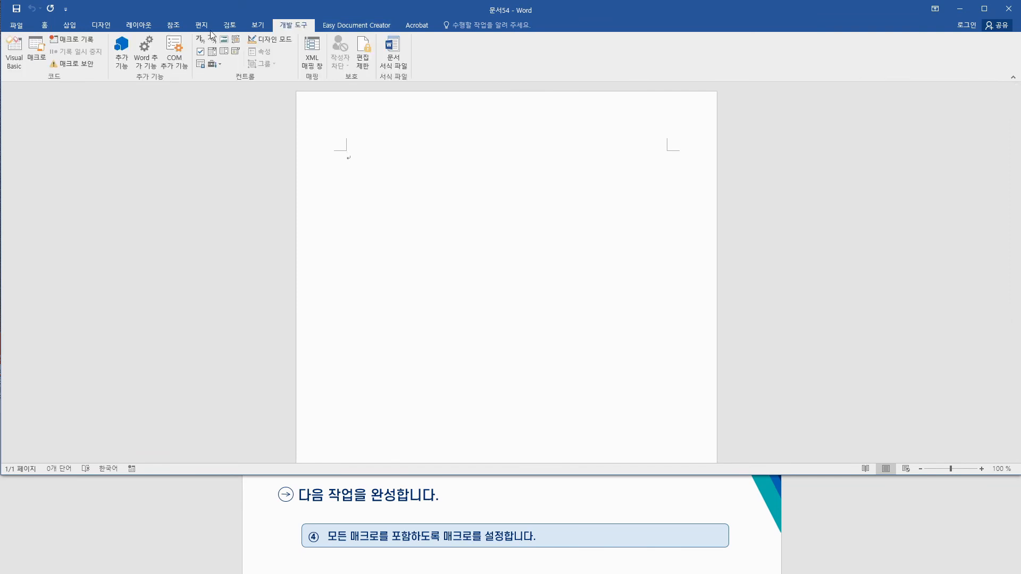
pyautogui.click(68, 65)
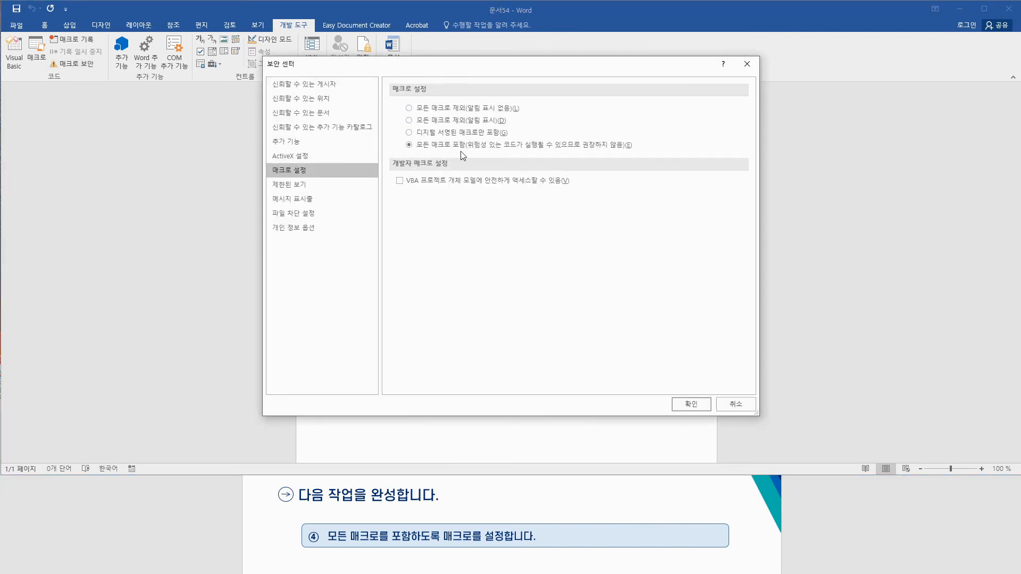
pyautogui.click(704, 407)
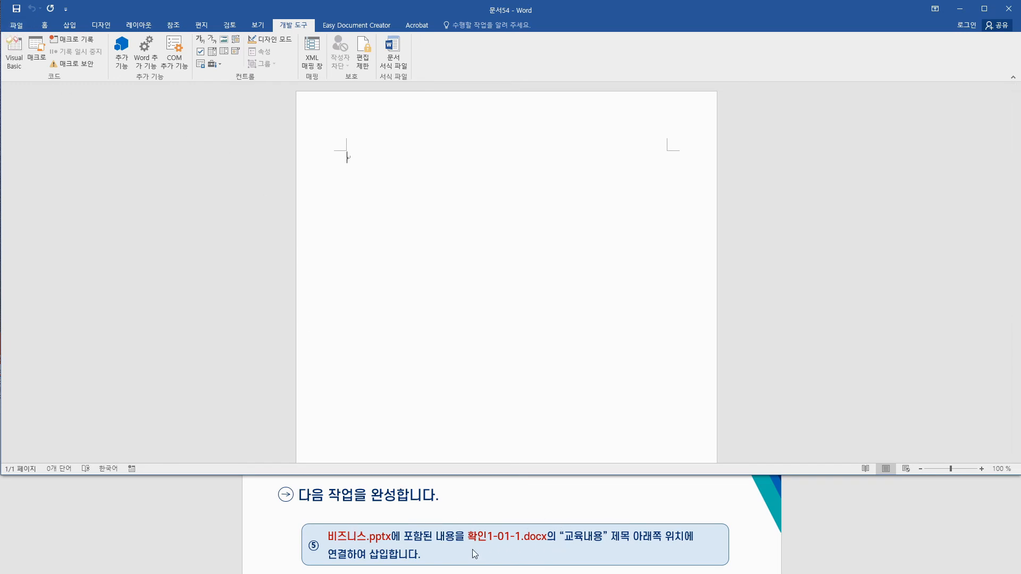
# Step: Open 확인1-01-1 from the Part01 folder under 문서, MOS, MOS Word 2016(Expert), 확인학습, and select the 교육내용 heading
pyautogui.click(20, 26)
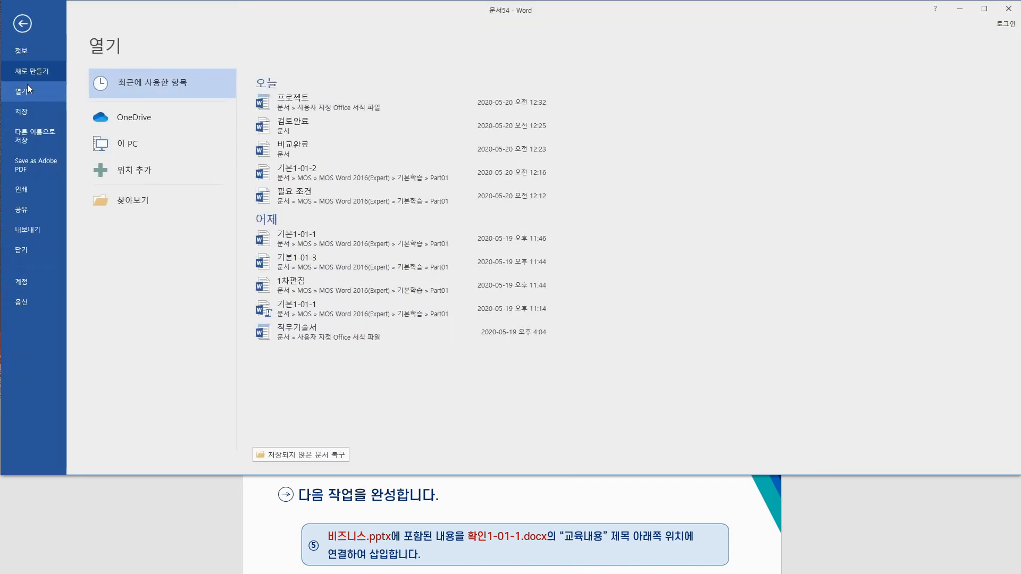
pyautogui.click(141, 203)
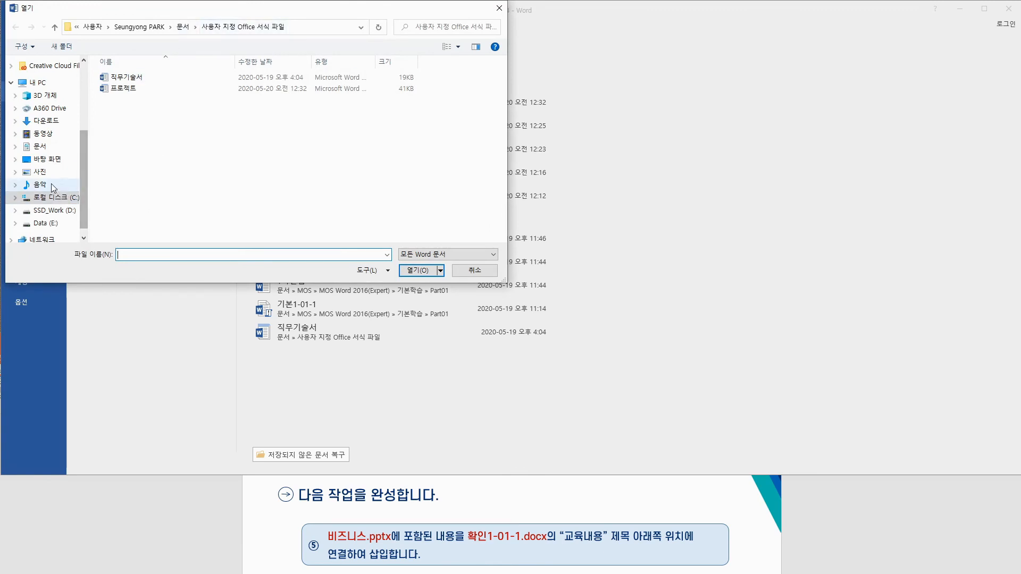
pyautogui.click(39, 147)
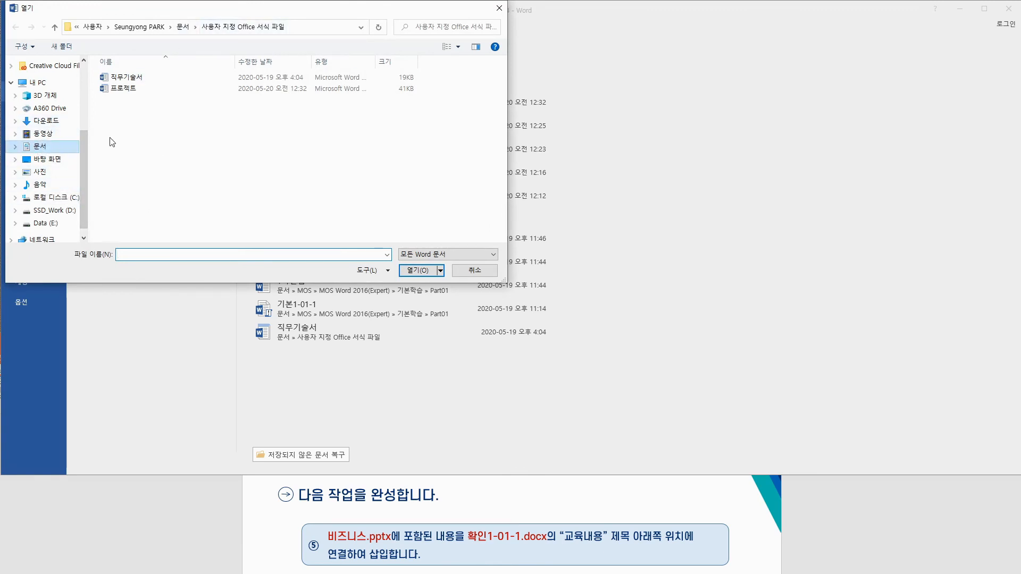
pyautogui.doubleClick(119, 189)
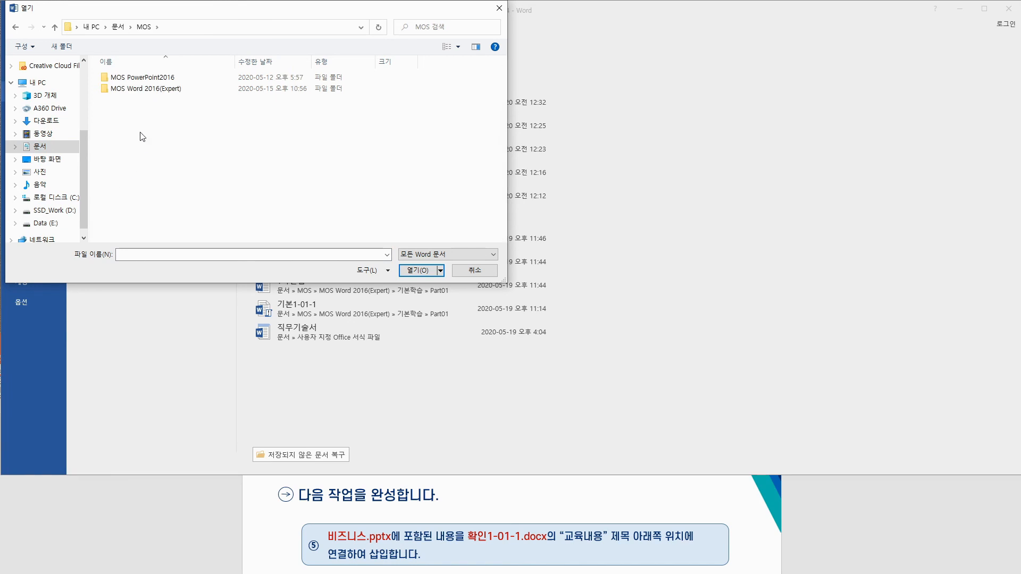
pyautogui.doubleClick(144, 88)
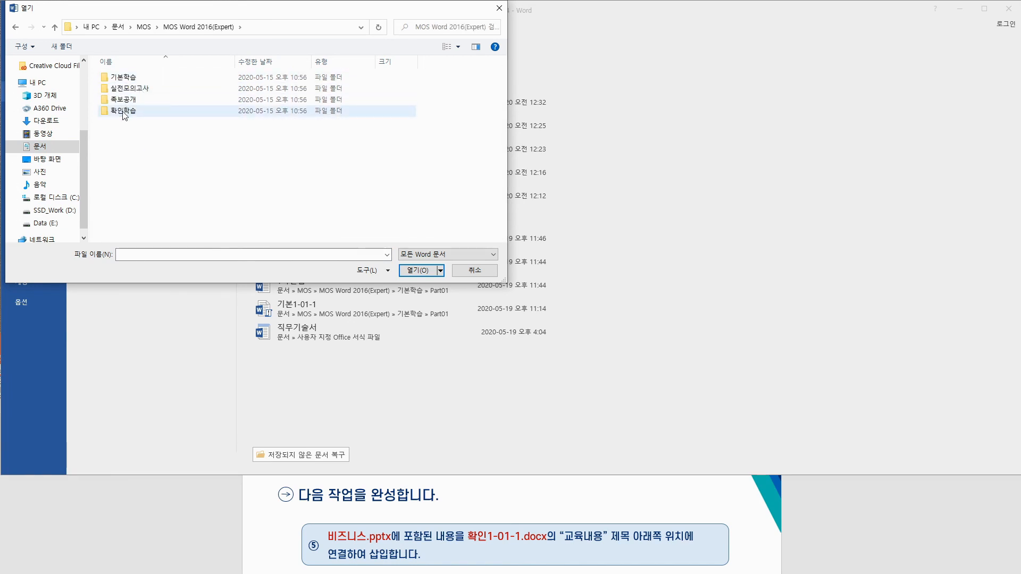
pyautogui.click(120, 113)
pyautogui.doubleClick(120, 111)
pyautogui.doubleClick(127, 78)
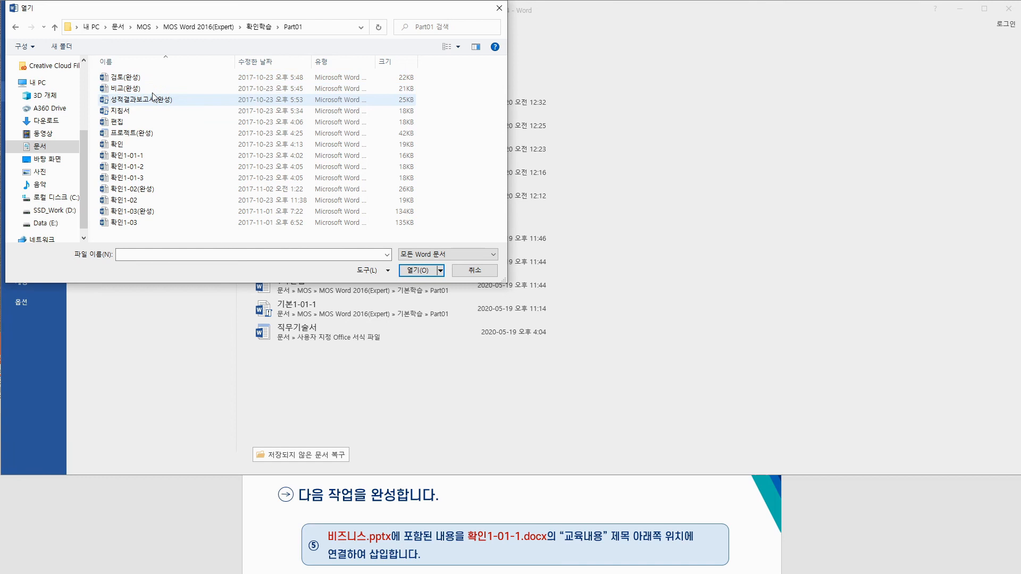
pyautogui.click(118, 157)
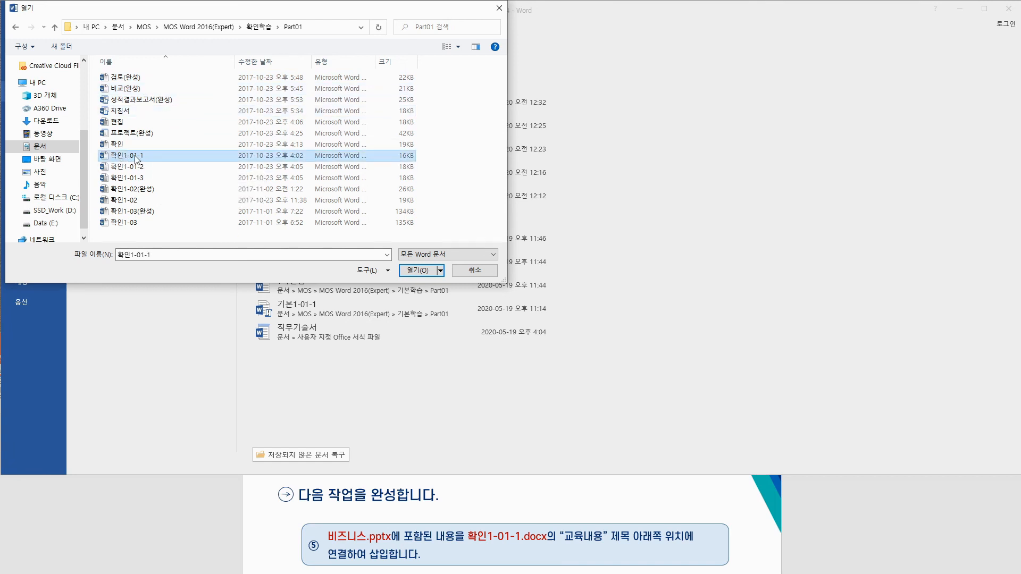
pyautogui.click(411, 268)
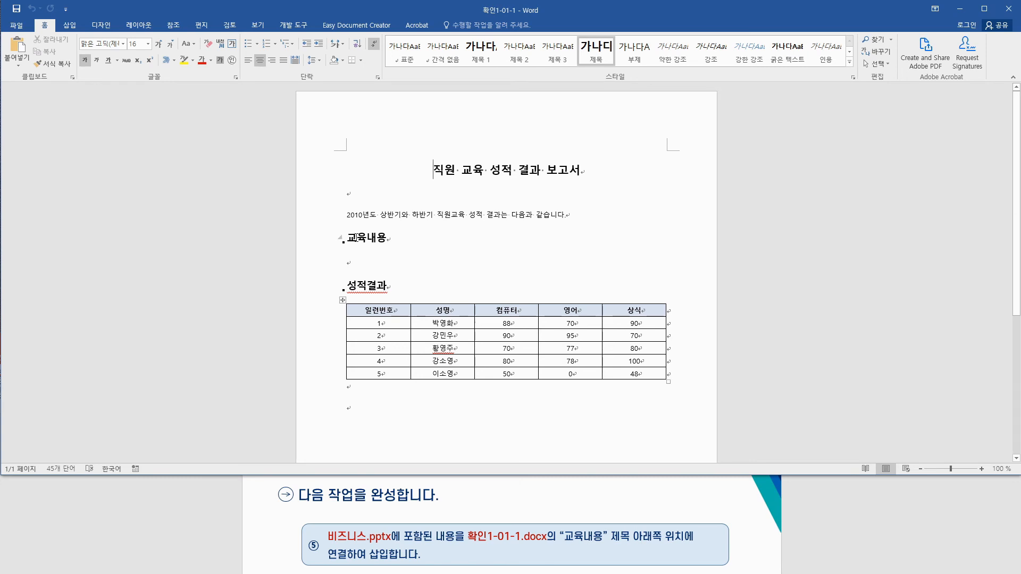
pyautogui.moveTo(350, 235); pyautogui.dragTo(409, 239)
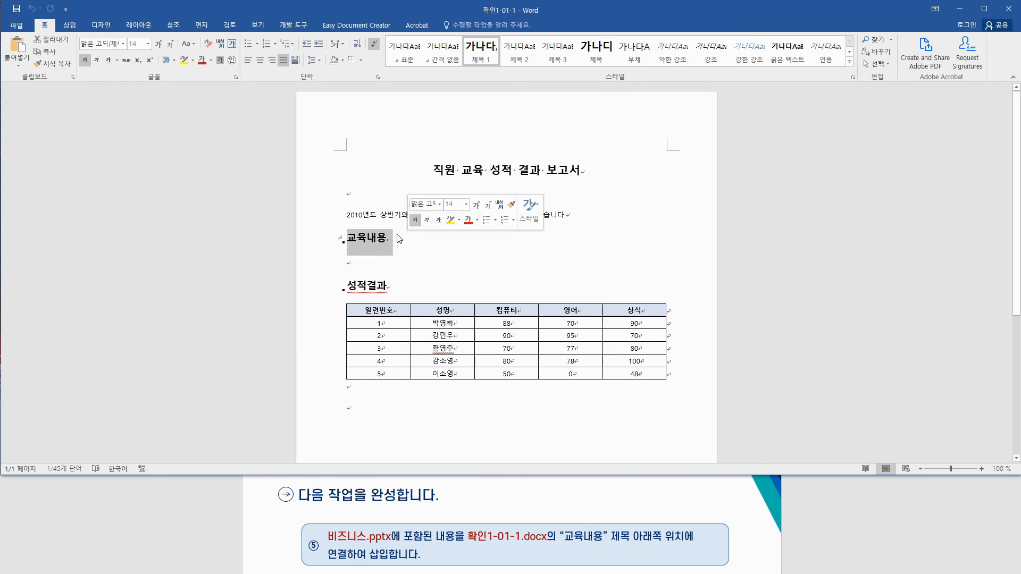
# Step: In the empty paragraph under the 교육내용 heading, begin inserting an object from an existing file and choose 비즈니스.pptx from the Part01 folder
pyautogui.click(351, 260)
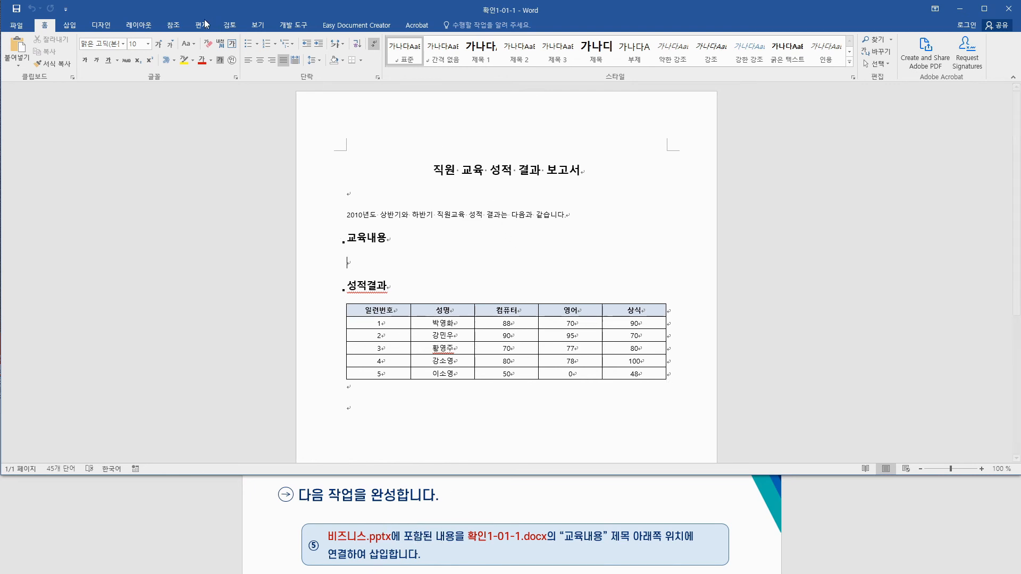
pyautogui.click(72, 25)
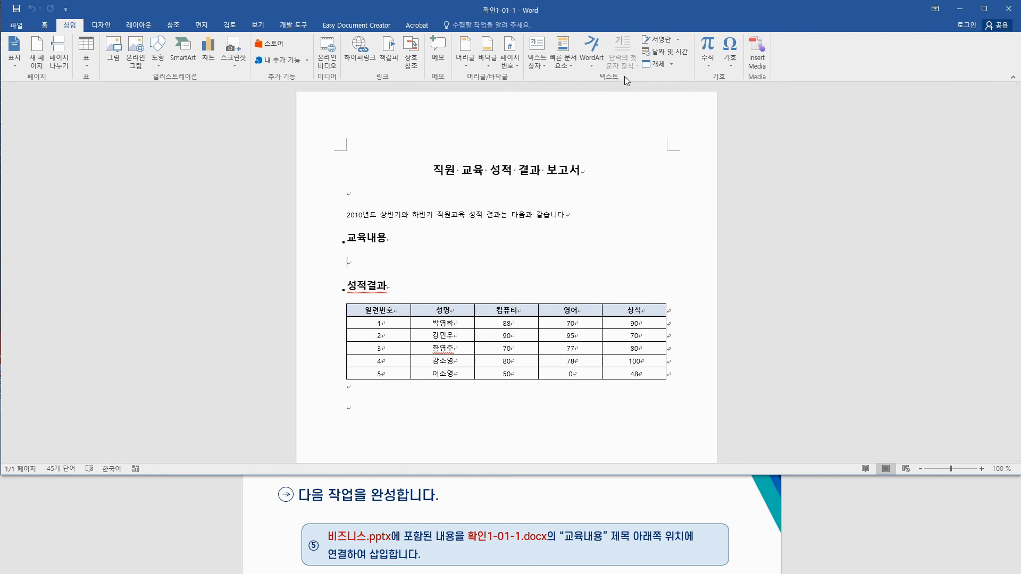
pyautogui.click(672, 63)
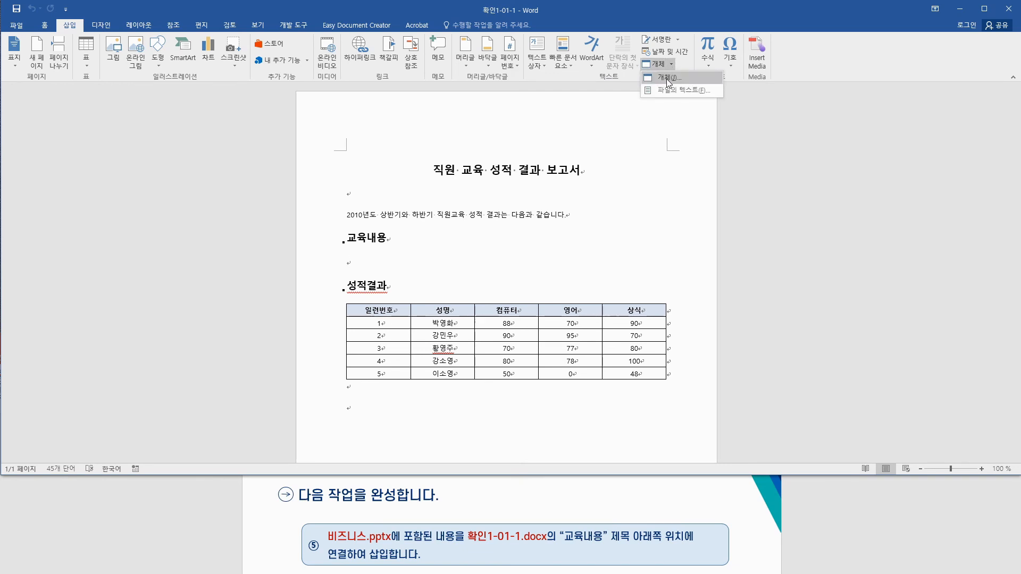
pyautogui.click(662, 78)
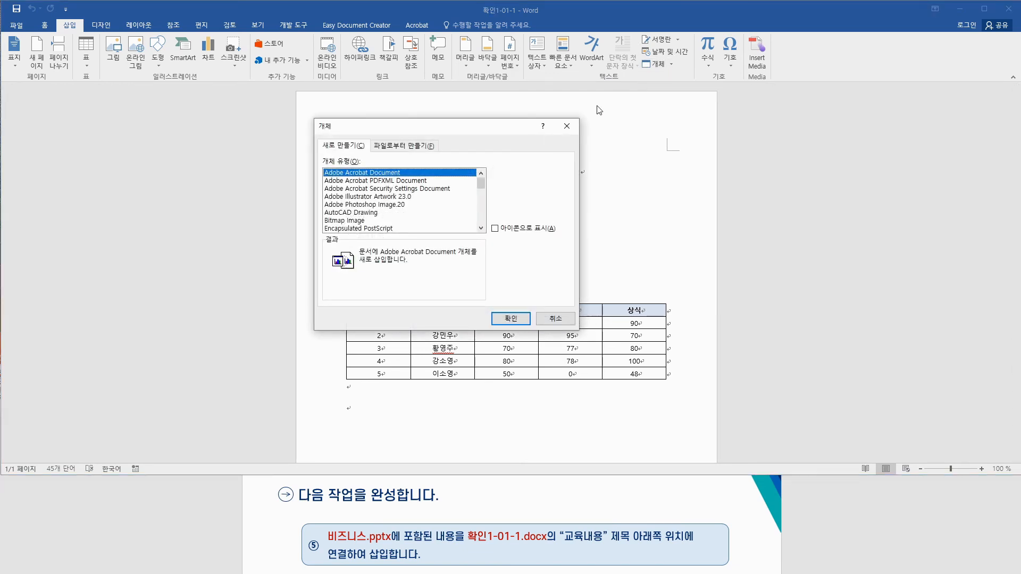
pyautogui.moveTo(428, 132); pyautogui.dragTo(411, 114)
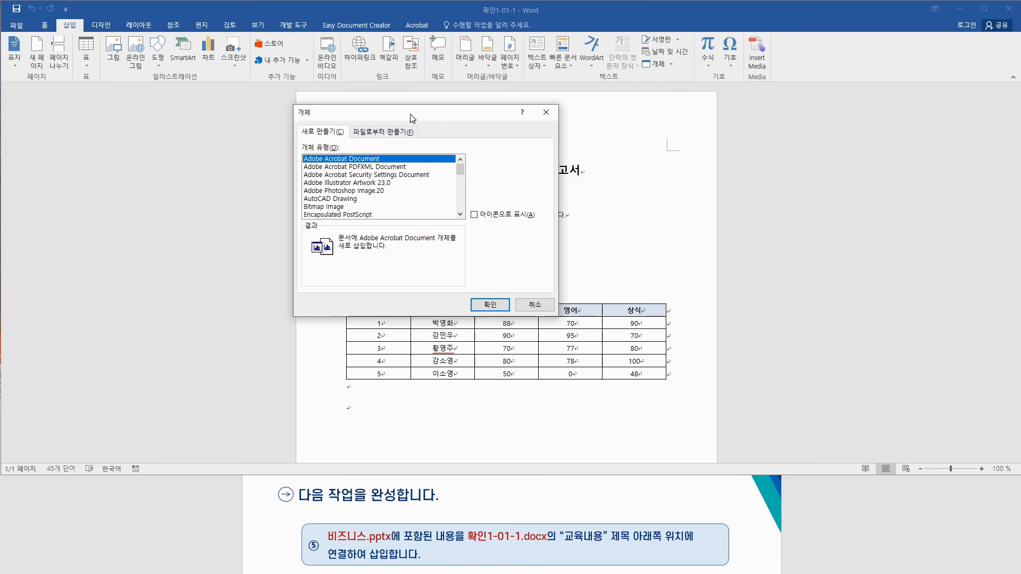
pyautogui.click(367, 132)
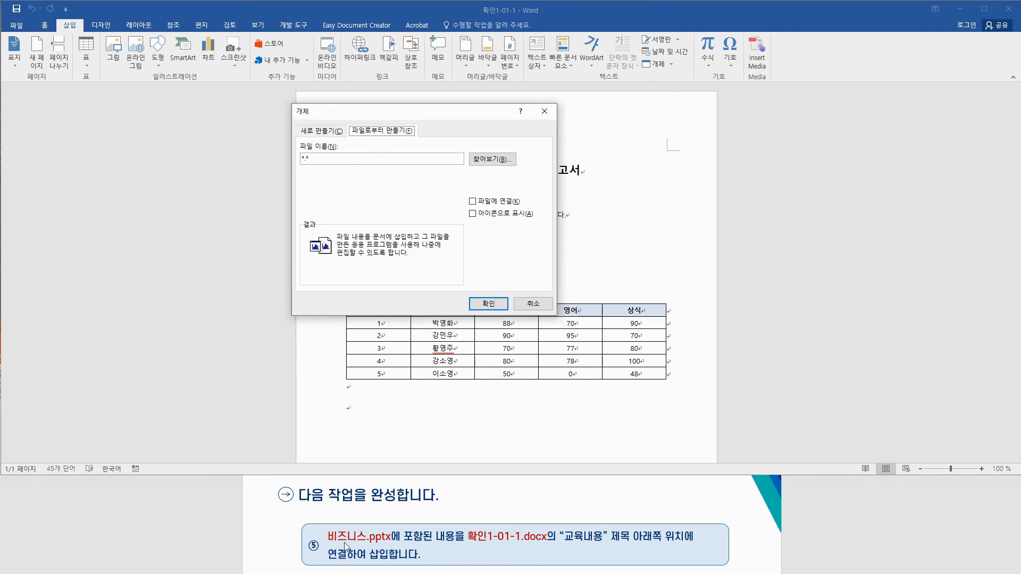
pyautogui.click(490, 160)
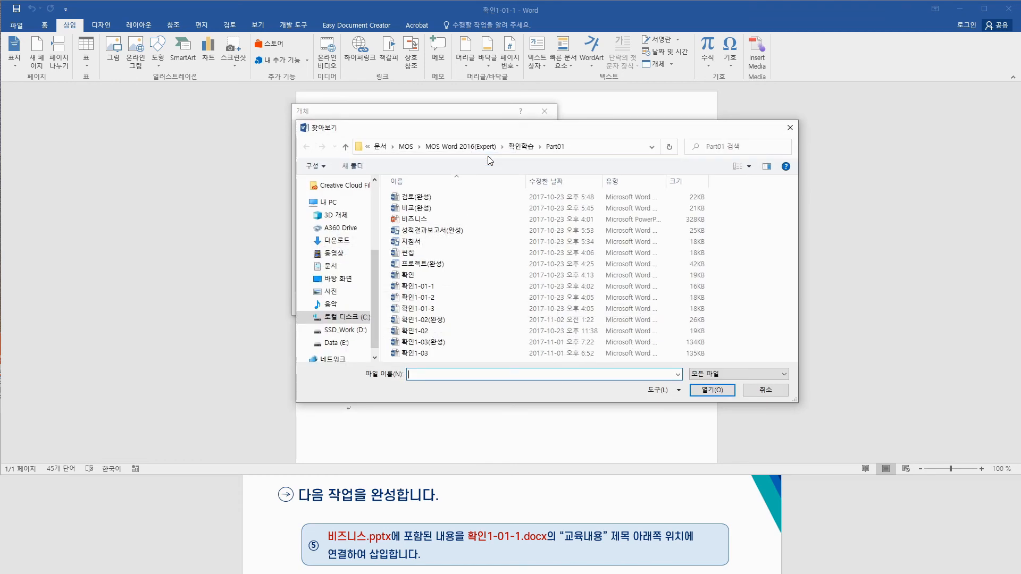
pyautogui.click(411, 219)
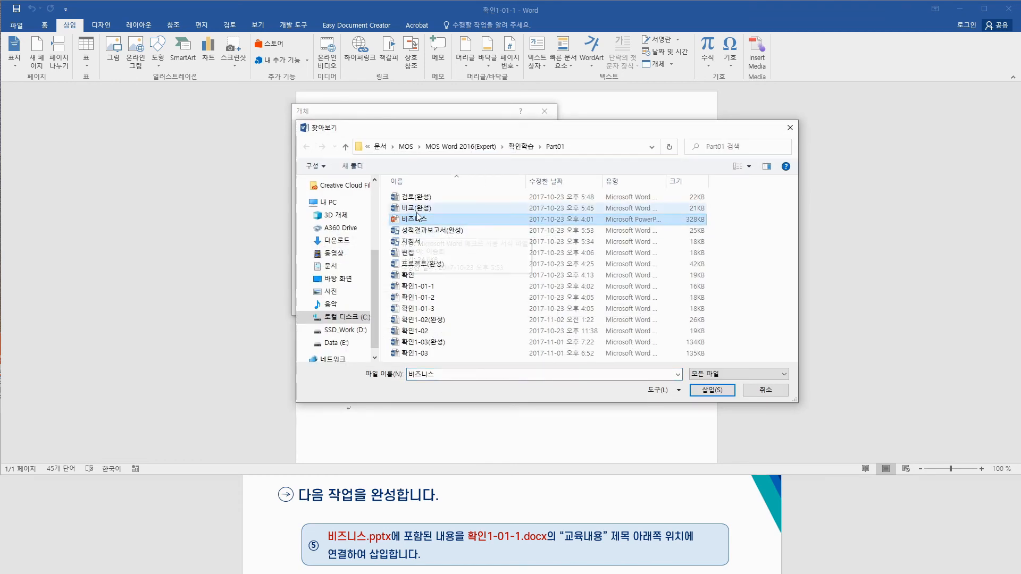
pyautogui.click(707, 391)
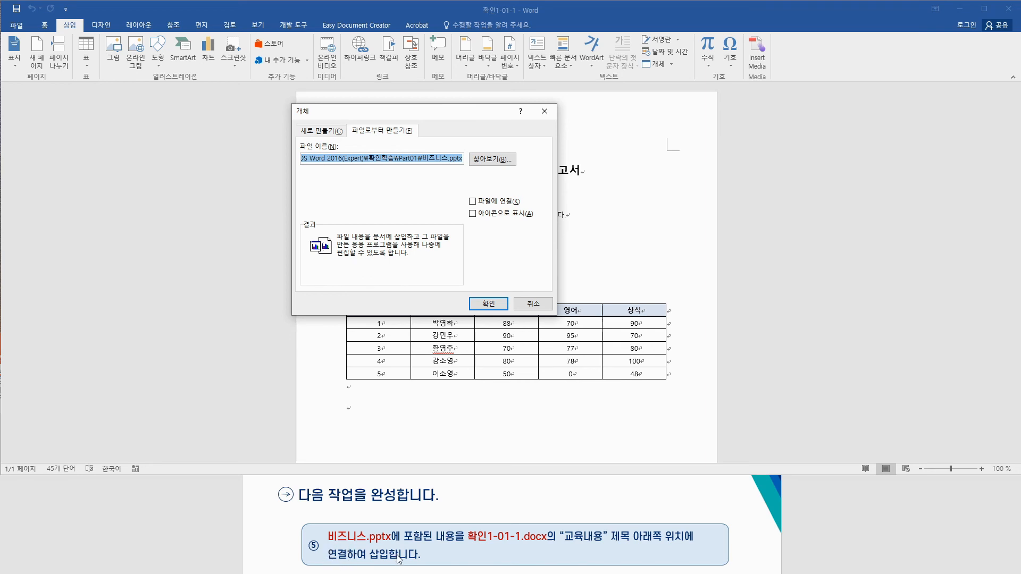
# Step: Enable 파일에 연결 for the chosen presentation and insert it under the 교육내용 heading
pyautogui.click(473, 202)
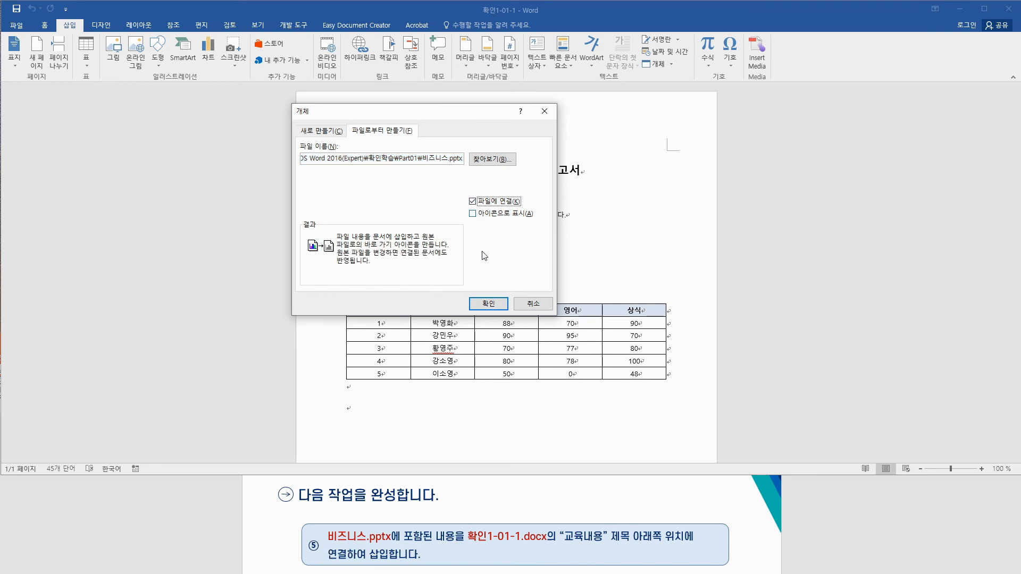
pyautogui.click(488, 304)
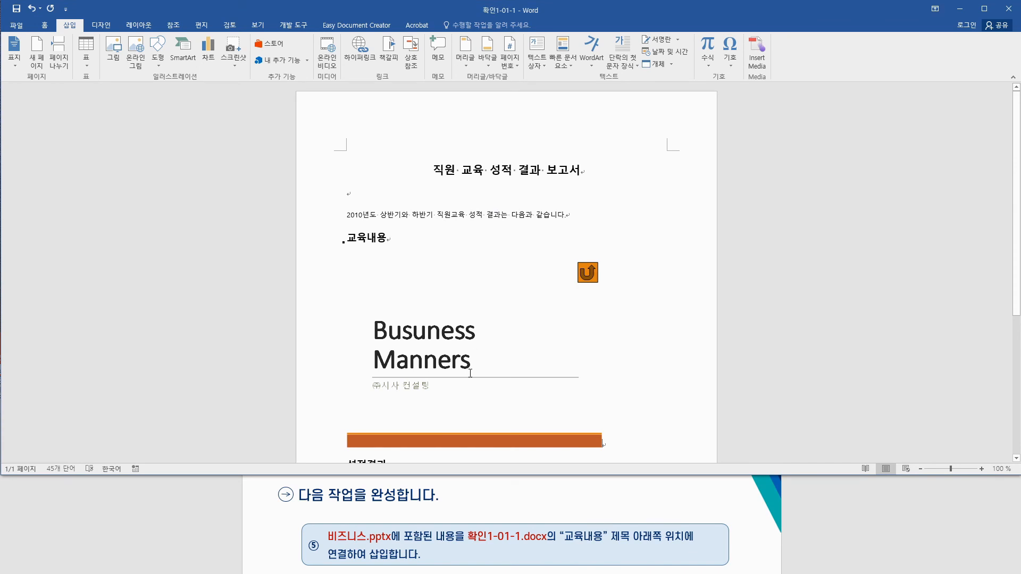
pyautogui.scroll(-4, 515, 293)
pyautogui.click(515, 293)
pyautogui.click(652, 267)
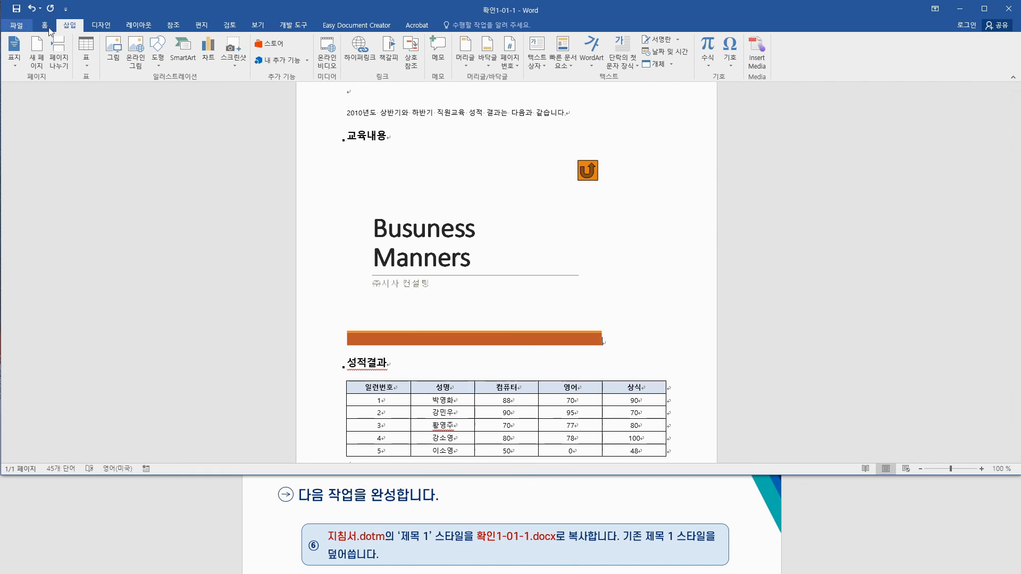
# Step: View the 구성 도우미 through the developer tools' document template settings and close it
pyautogui.click(299, 25)
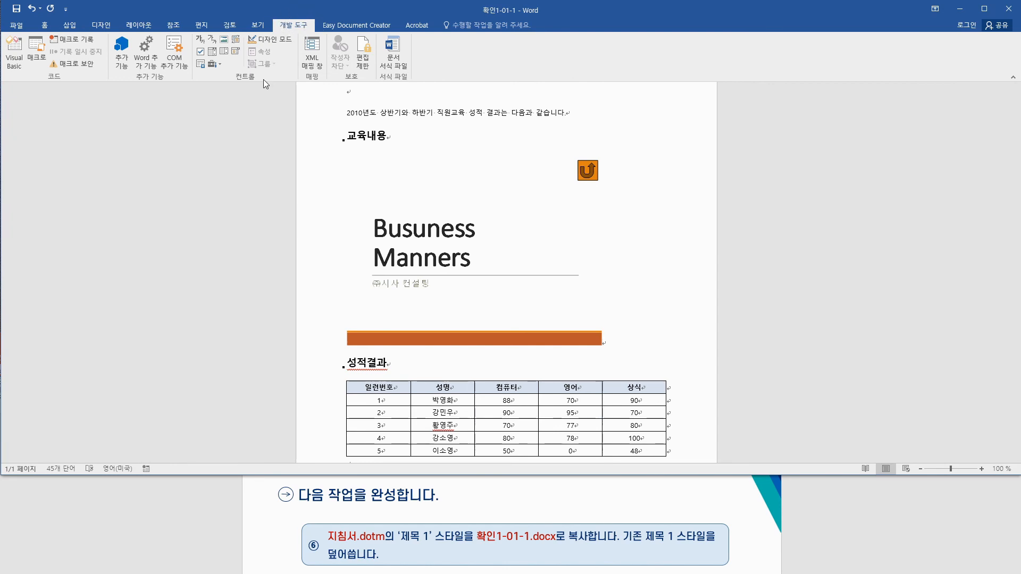
pyautogui.click(394, 57)
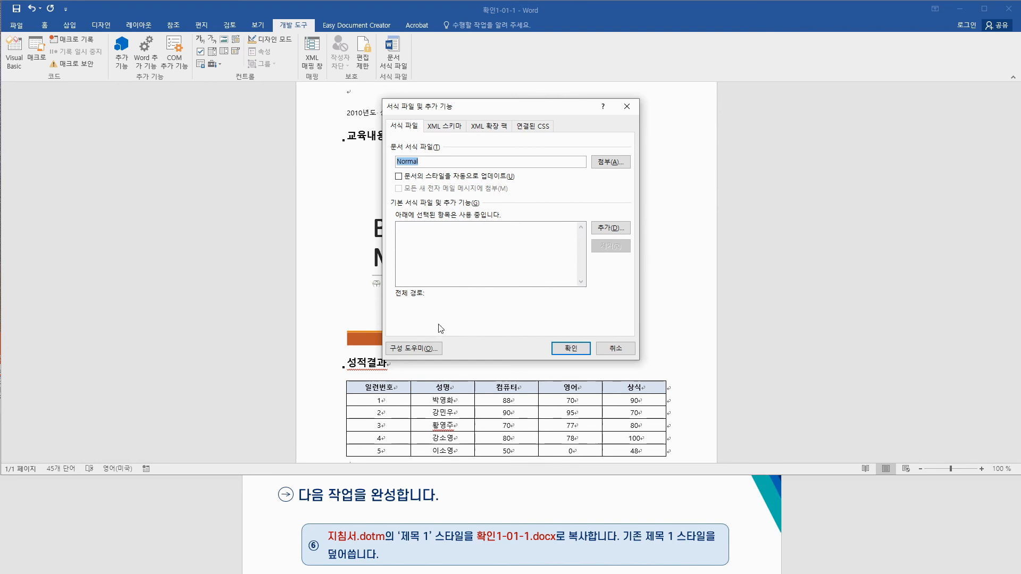
pyautogui.click(415, 349)
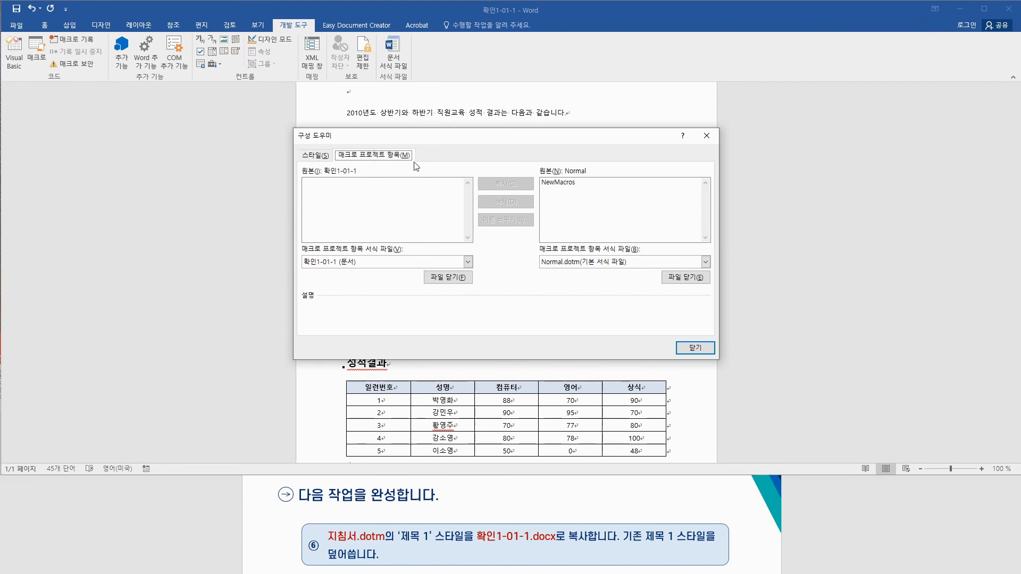
pyautogui.click(707, 135)
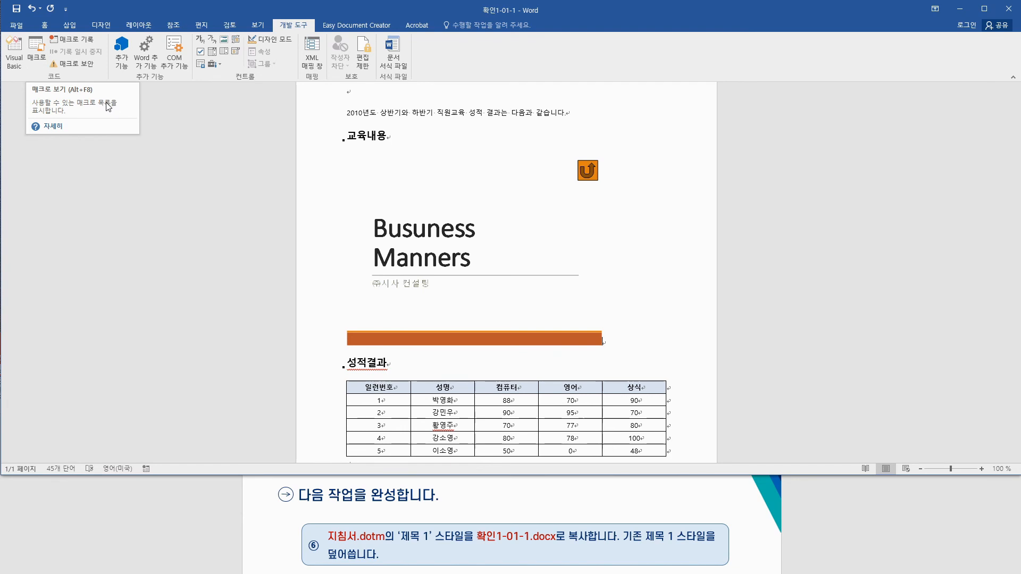
# Step: Open the 구성 도우미 by way of 스타일 관리 and its 가져오기/내보내기 command
pyautogui.click(44, 25)
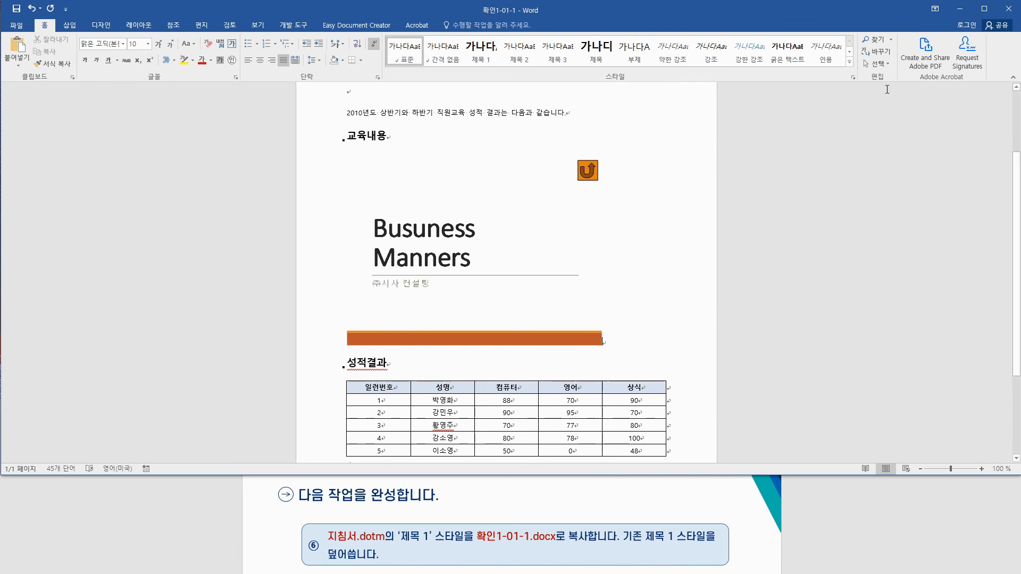
pyautogui.click(853, 77)
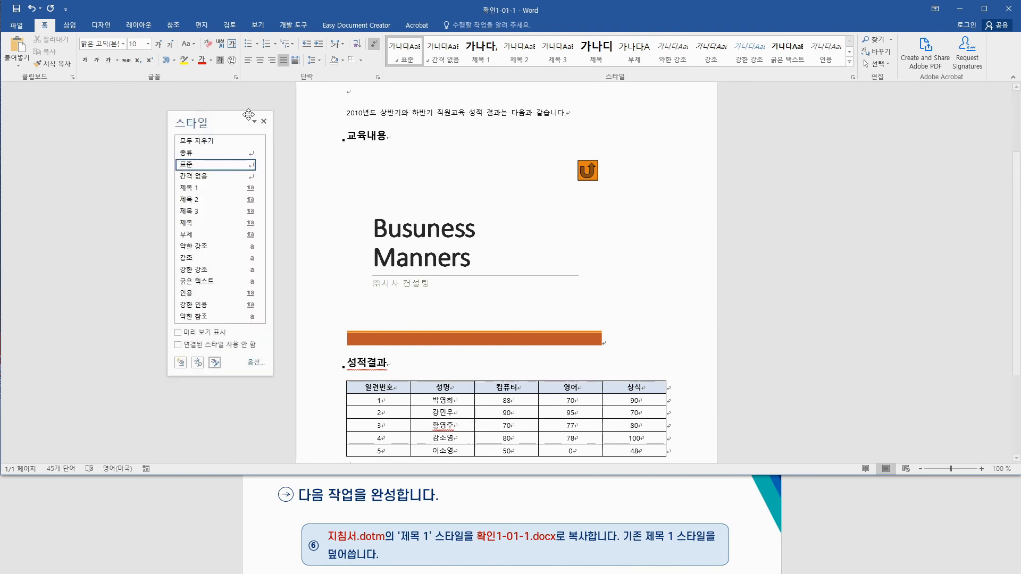
pyautogui.moveTo(226, 119)
pyautogui.mouseDown()
pyautogui.moveTo(248, 138)
pyautogui.moveTo(222, 120)
pyautogui.mouseUp()
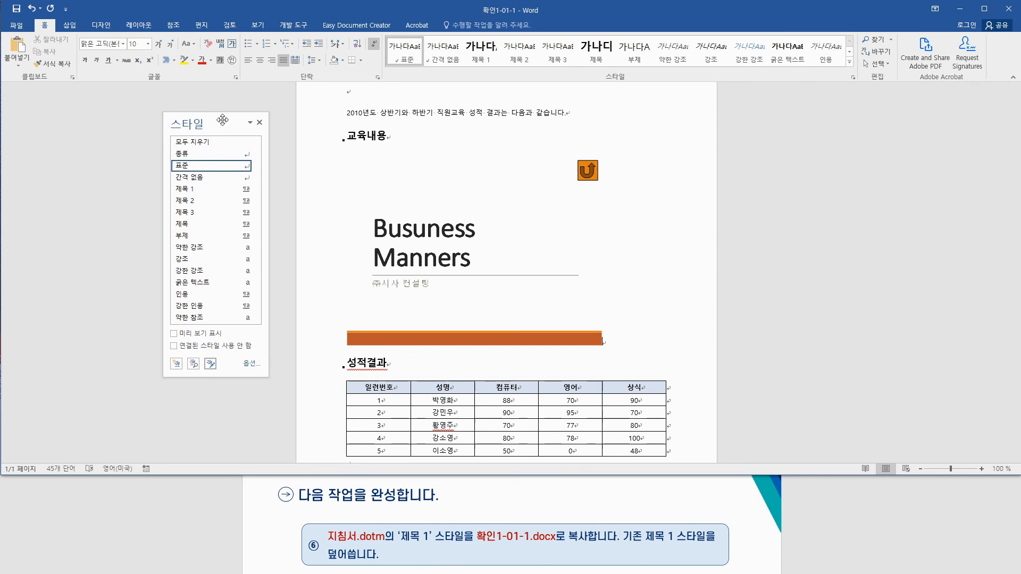
pyautogui.click(211, 362)
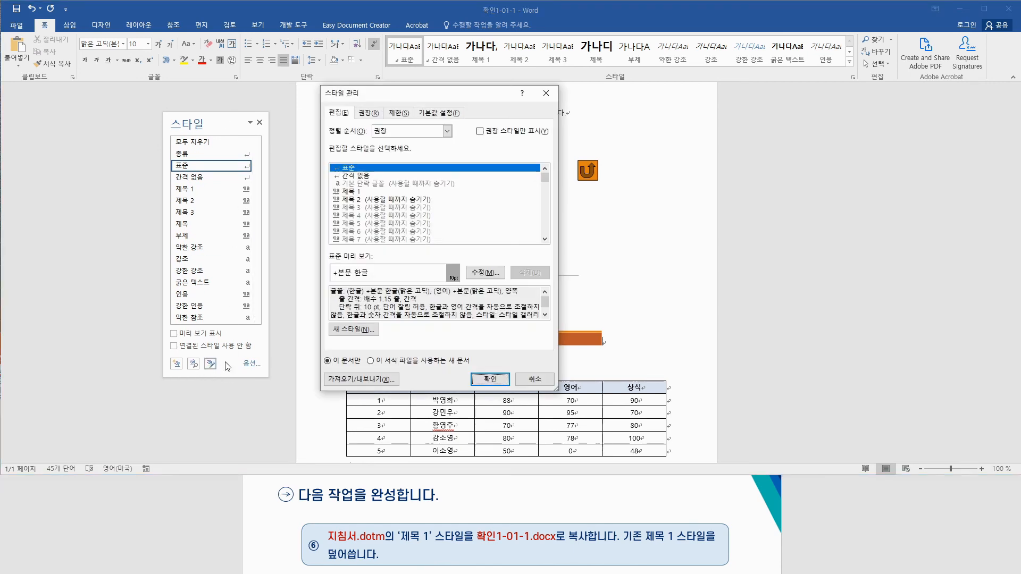
pyautogui.click(376, 380)
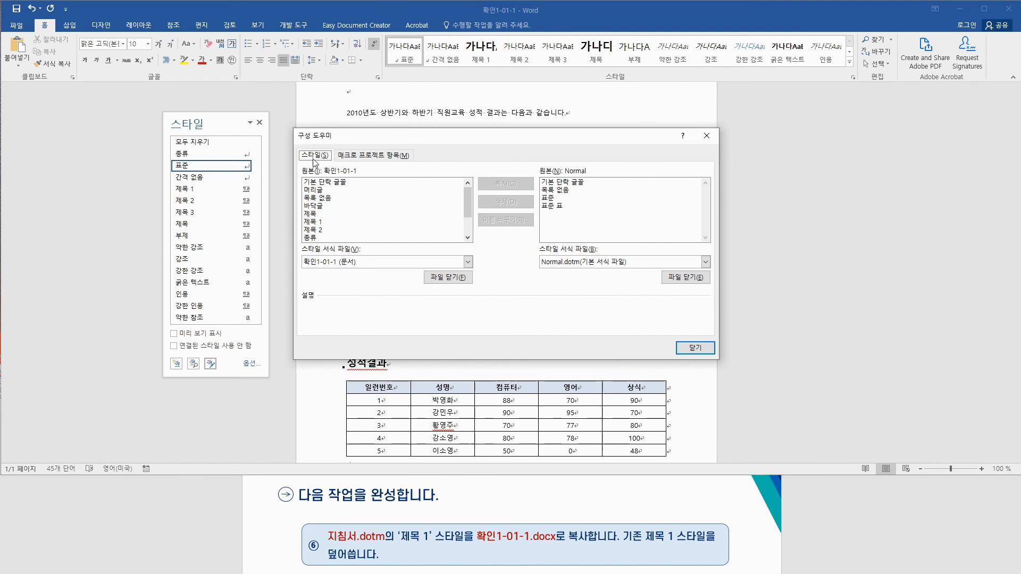
# Step: Compare the 스타일 and 매크로 프로젝트 항목 lists in the 구성 도우미, and close it together with the style list
pyautogui.moveTo(419, 138); pyautogui.dragTo(439, 145)
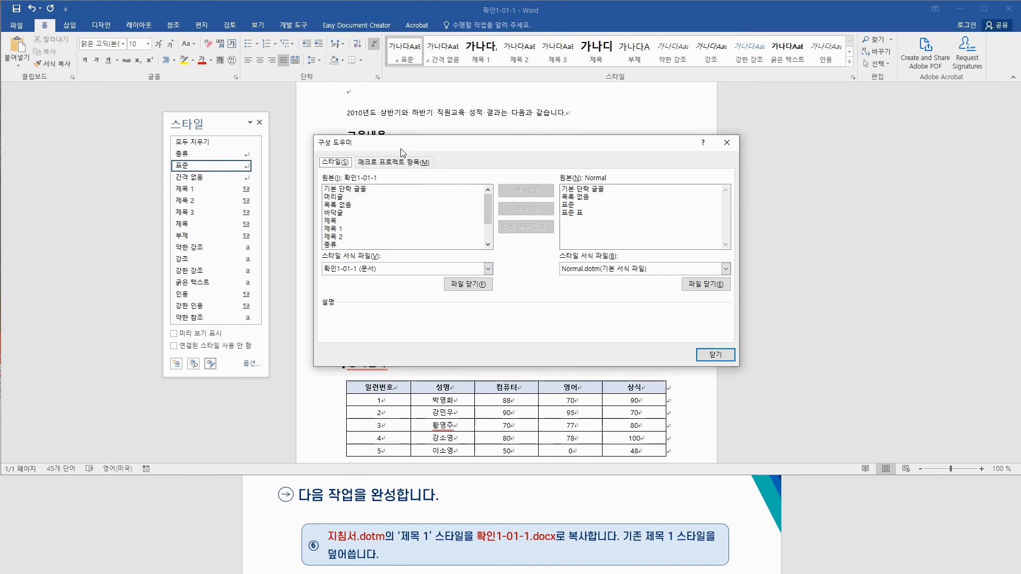
pyautogui.click(387, 163)
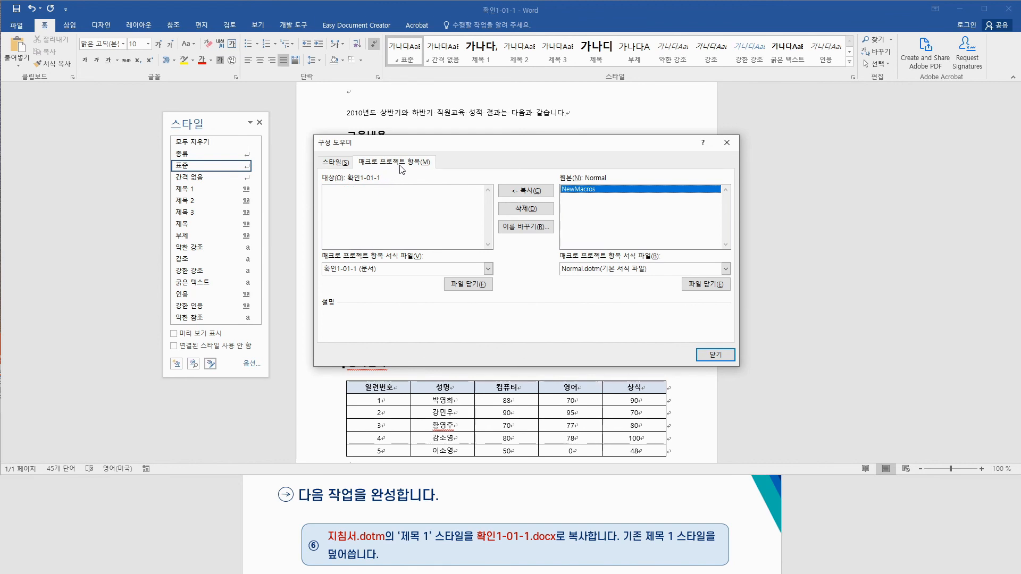
pyautogui.click(343, 163)
pyautogui.click(394, 163)
pyautogui.click(345, 163)
pyautogui.click(389, 164)
pyautogui.click(344, 163)
pyautogui.click(389, 164)
pyautogui.click(344, 163)
pyautogui.click(389, 163)
pyautogui.click(345, 163)
pyautogui.click(387, 163)
pyautogui.click(344, 163)
pyautogui.click(375, 165)
pyautogui.click(334, 165)
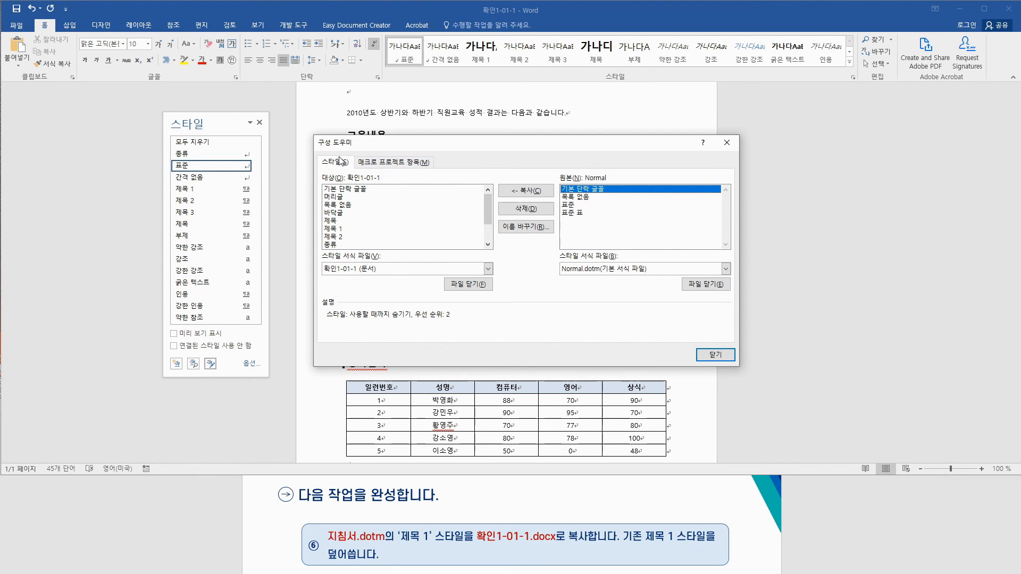
pyautogui.click(727, 145)
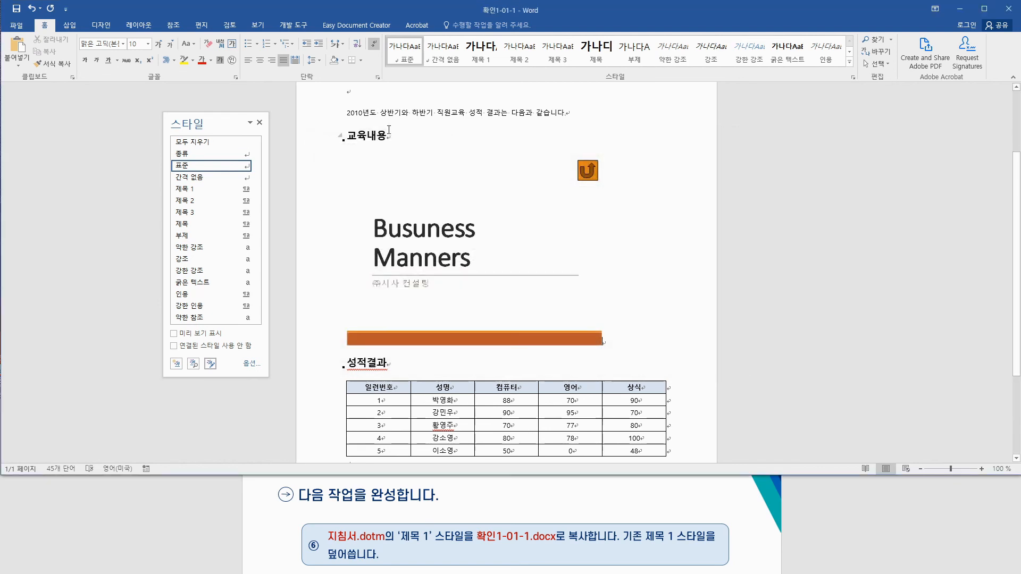
pyautogui.click(259, 123)
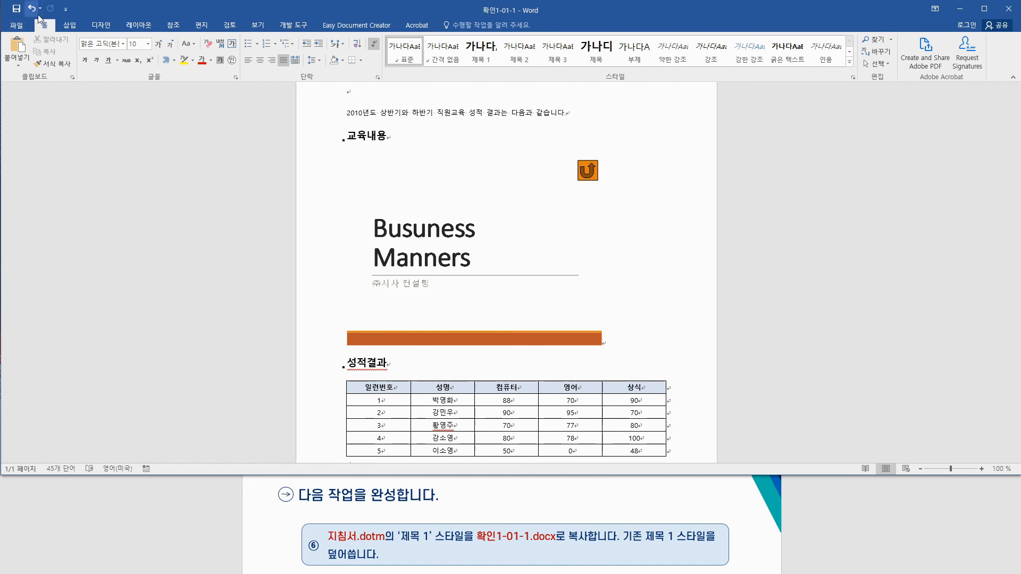
pyautogui.click(852, 78)
pyautogui.click(260, 123)
# Step: View the 구성 도우미 as reached from the macro list and close it
pyautogui.click(295, 25)
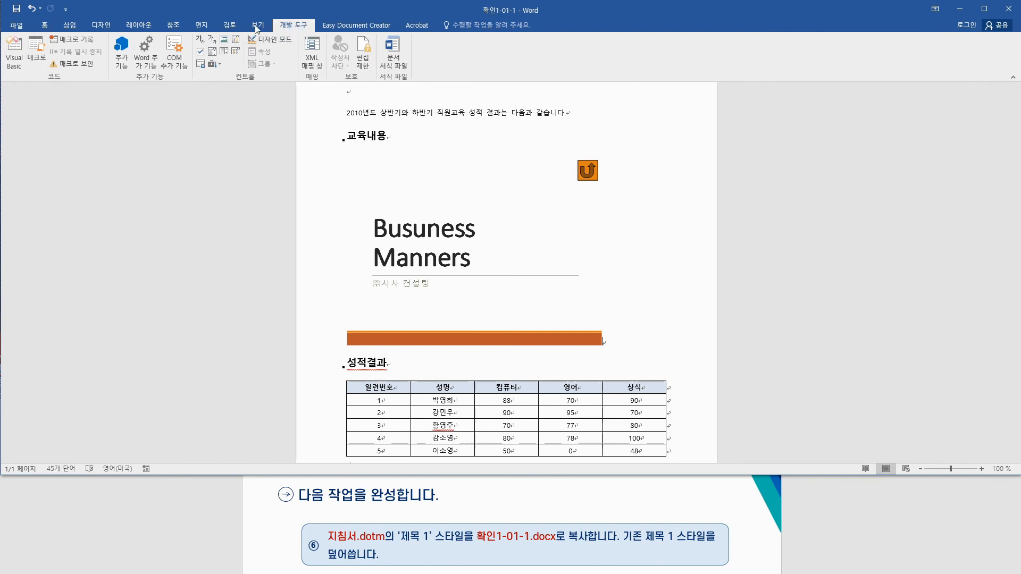
pyautogui.click(37, 53)
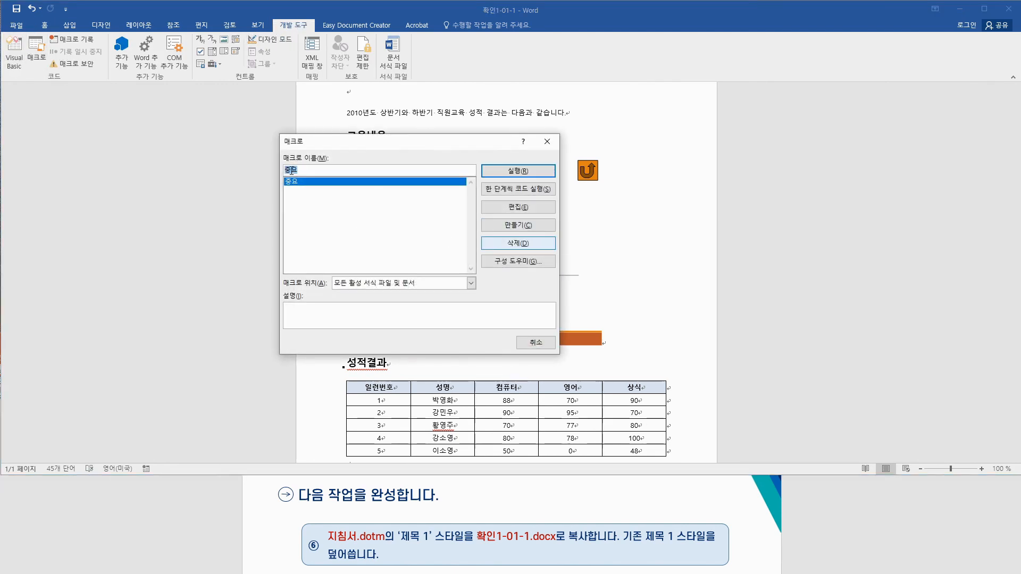
pyautogui.click(526, 262)
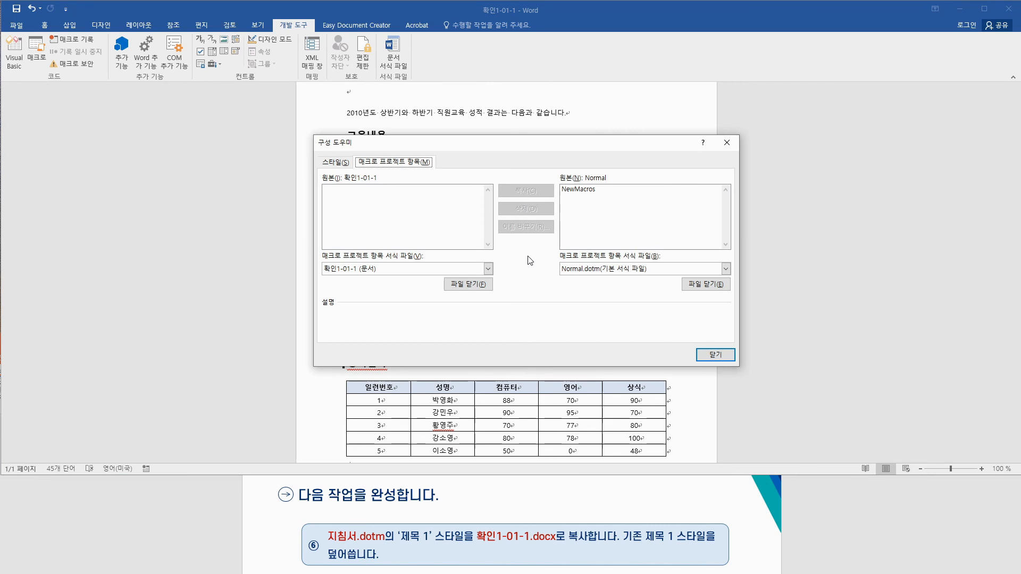
pyautogui.click(726, 143)
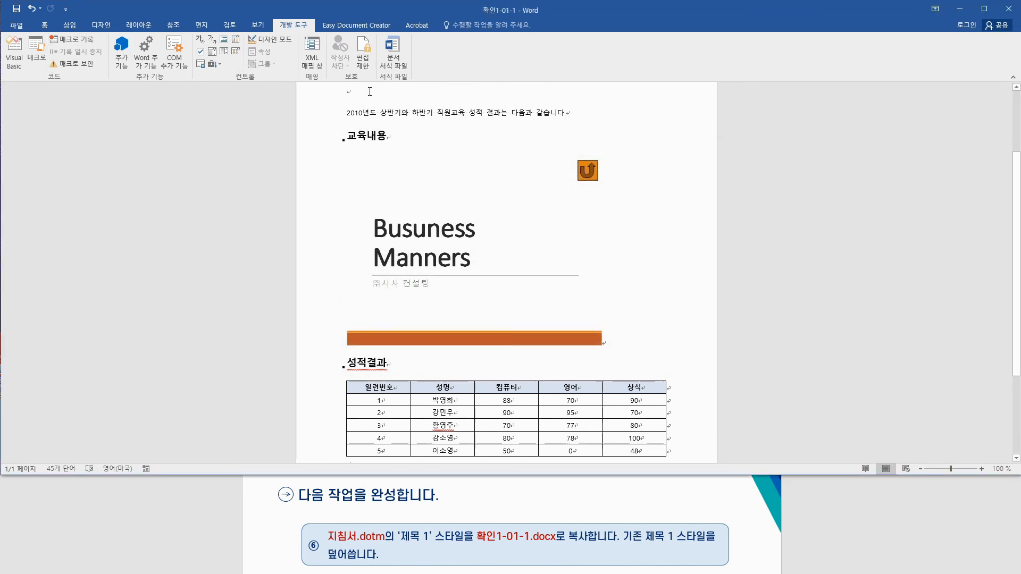
# Step: Reopen the 구성 도우미 from the document template settings, compare its macro and style lists, and leave the 스타일 list showing
pyautogui.click(394, 62)
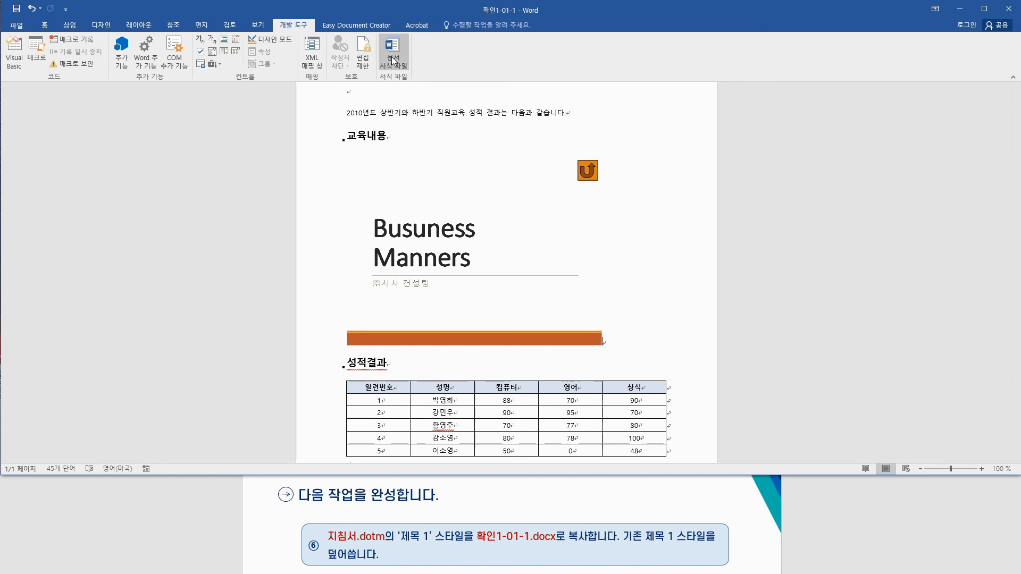
pyautogui.click(394, 60)
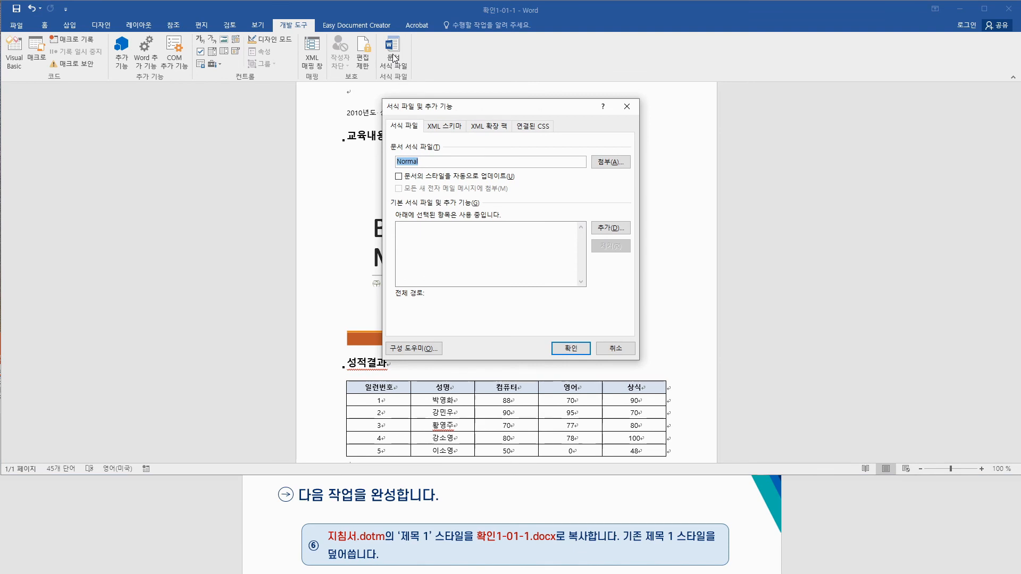
pyautogui.click(410, 349)
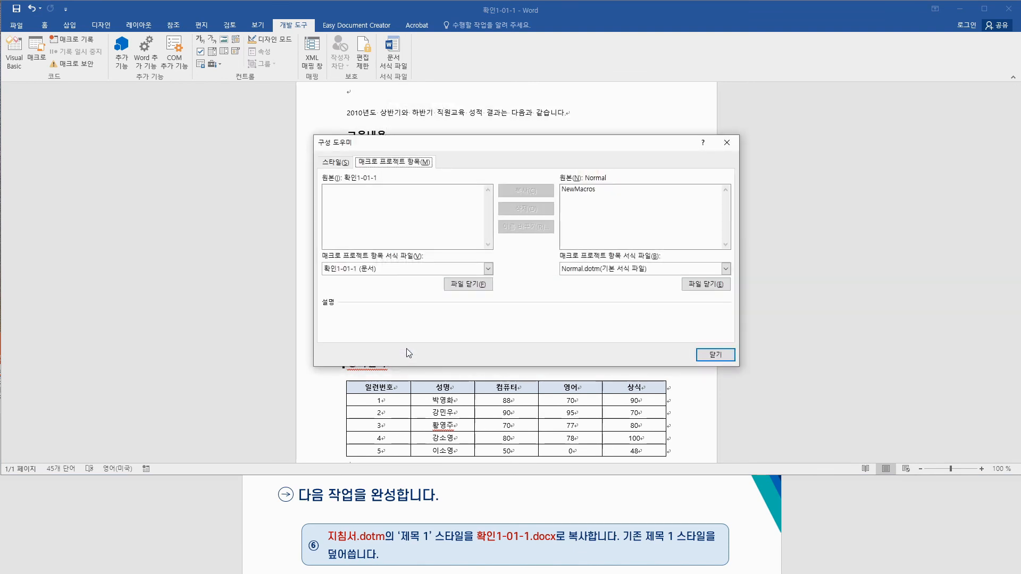
pyautogui.click(332, 162)
pyautogui.click(391, 159)
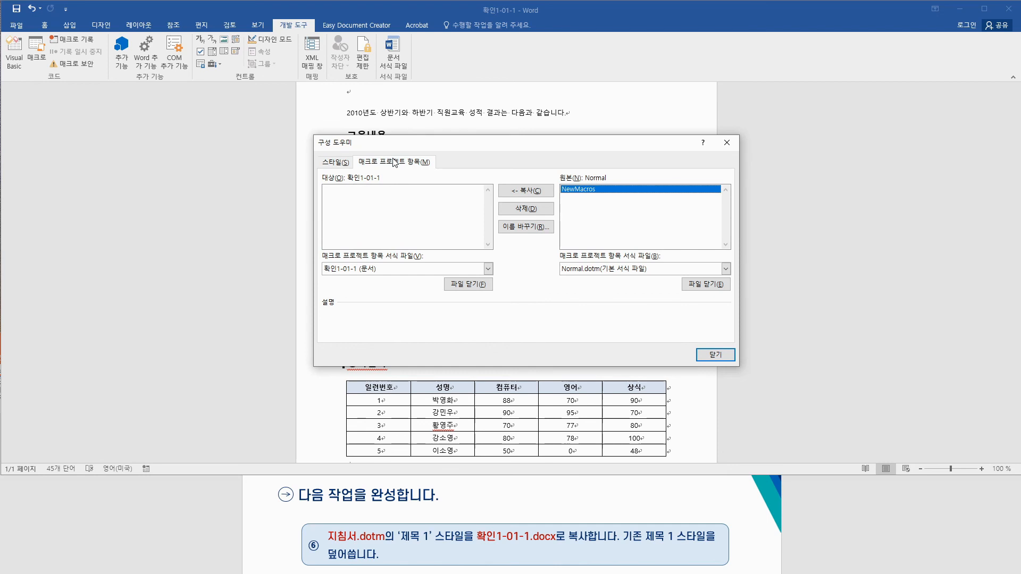
pyautogui.click(338, 159)
pyautogui.click(379, 161)
pyautogui.click(336, 161)
pyautogui.click(391, 162)
pyautogui.click(337, 161)
pyautogui.click(391, 161)
pyautogui.click(332, 162)
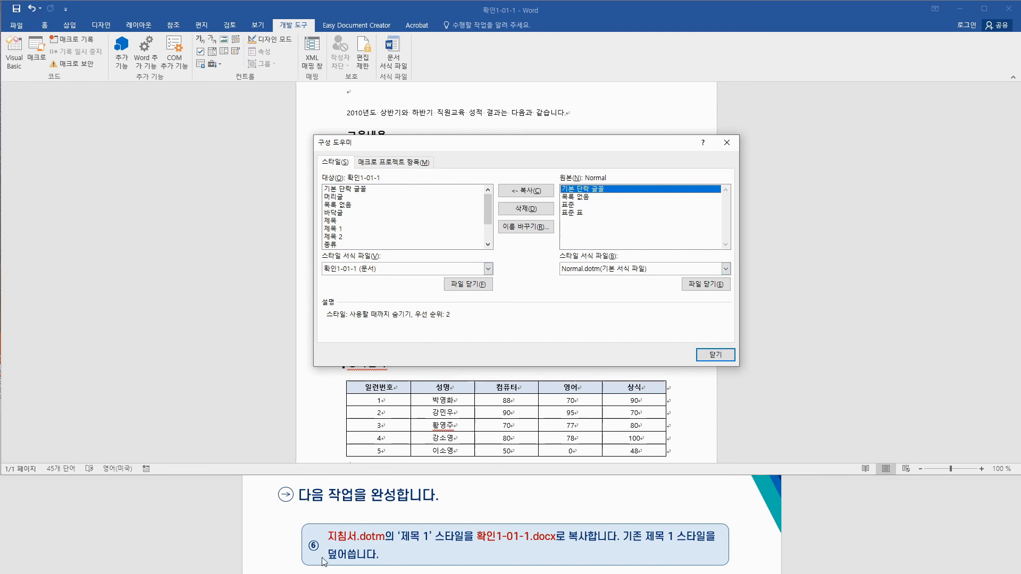
# Step: Replace Normal.dotm in the 구성 도우미 with the 지침서 template from 문서 > MOS > MOS Word 2016(Expert) > 확인학습 > Part01
pyautogui.click(710, 284)
pyautogui.click(714, 285)
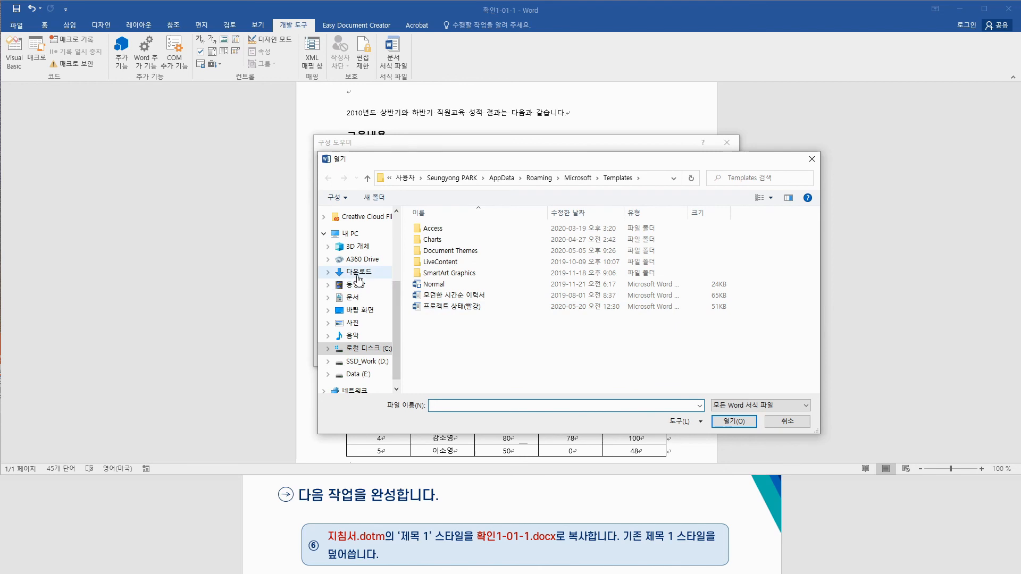
pyautogui.click(352, 297)
pyautogui.doubleClick(433, 342)
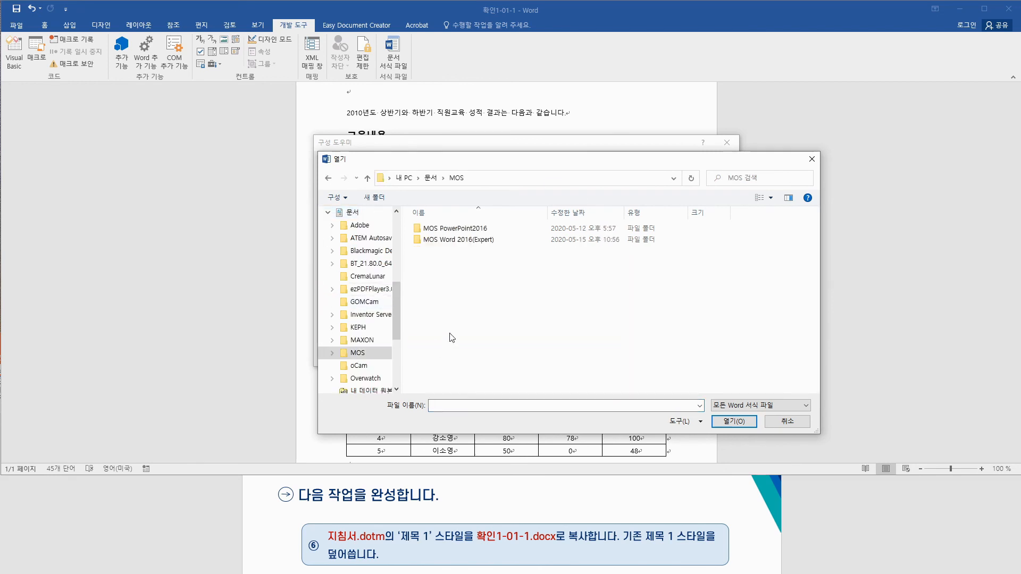
pyautogui.doubleClick(452, 239)
pyautogui.doubleClick(440, 264)
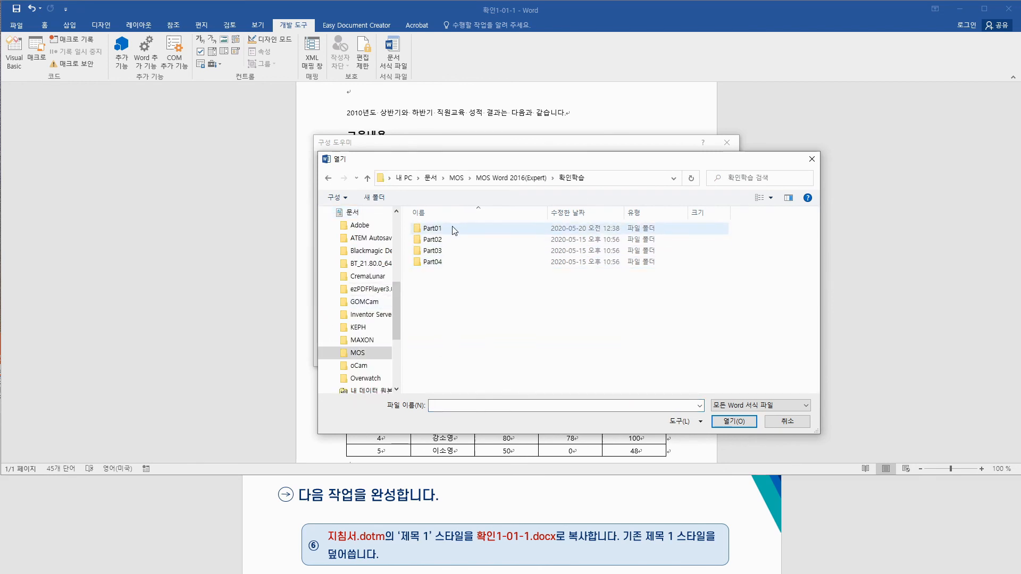
pyautogui.doubleClick(451, 230)
pyautogui.click(433, 242)
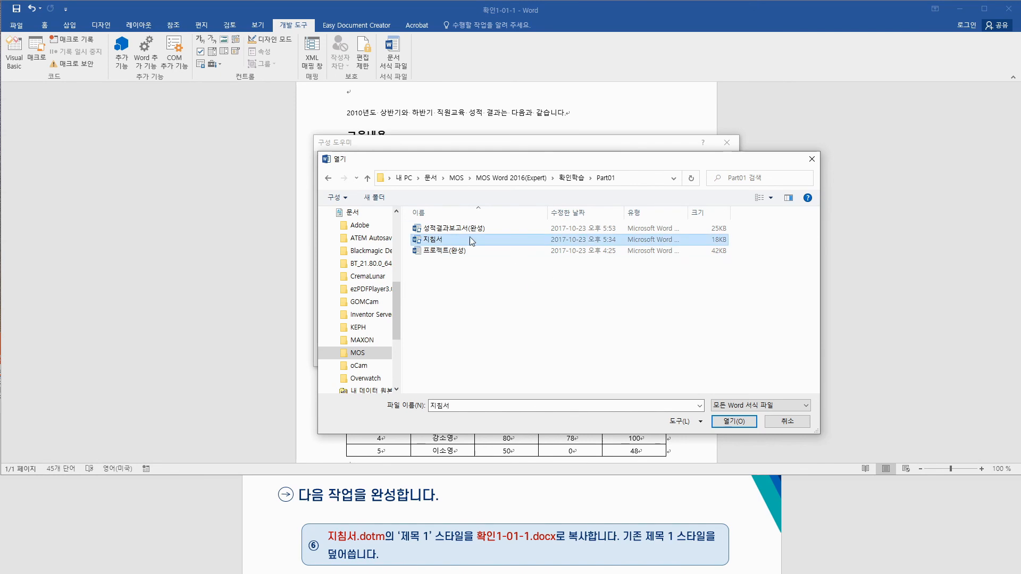
pyautogui.click(735, 423)
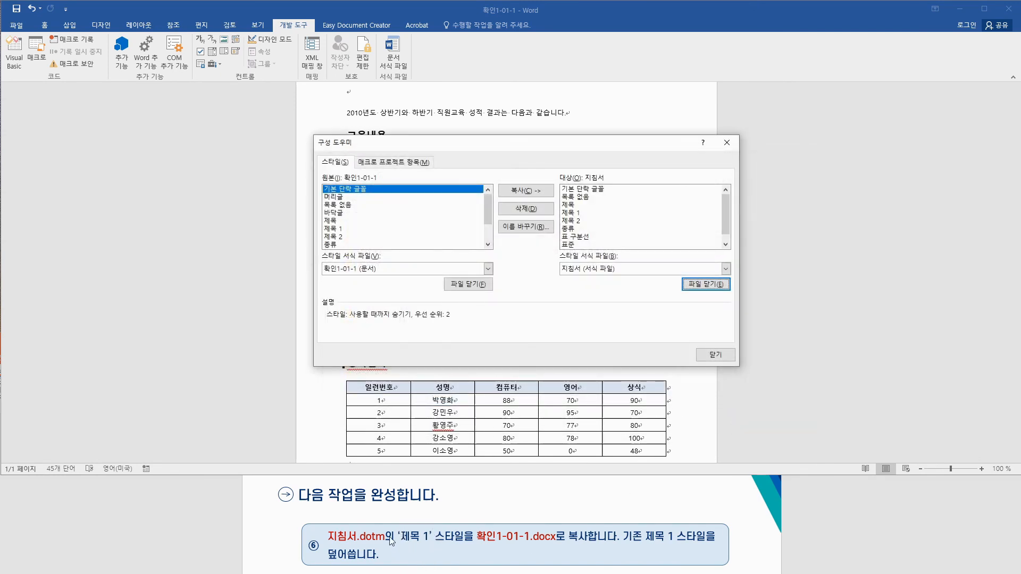
# Step: Copy the 제목 1 style from 지침서 into 확인1-01-1, overwrite the existing style, and close the 구성 도우미
pyautogui.click(574, 213)
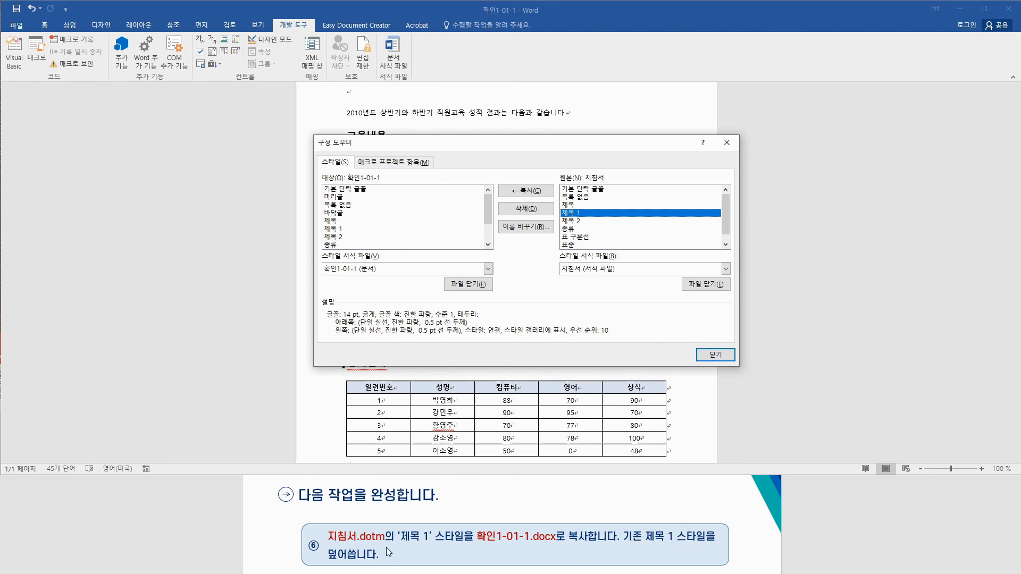
pyautogui.click(525, 191)
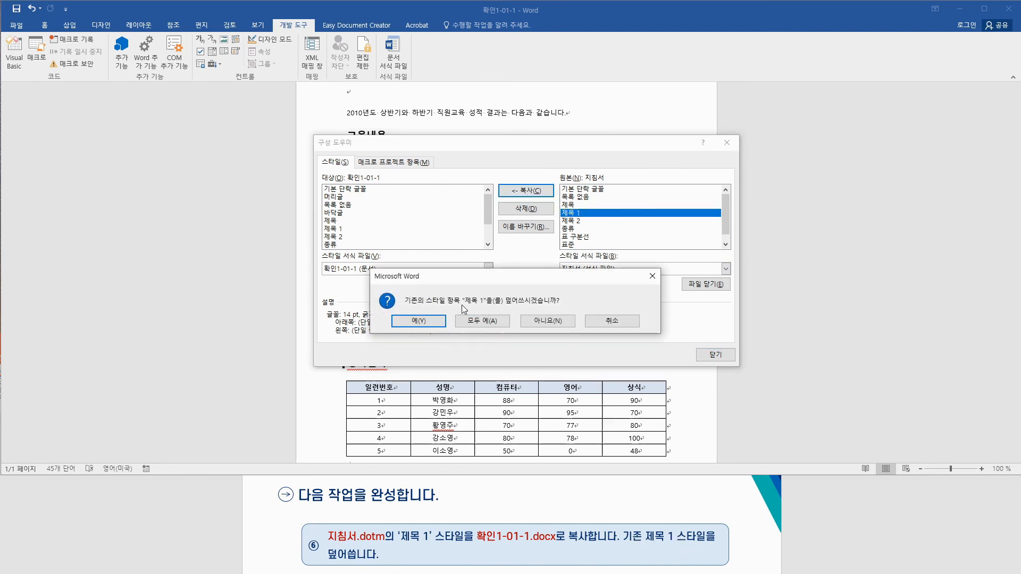
pyautogui.click(424, 322)
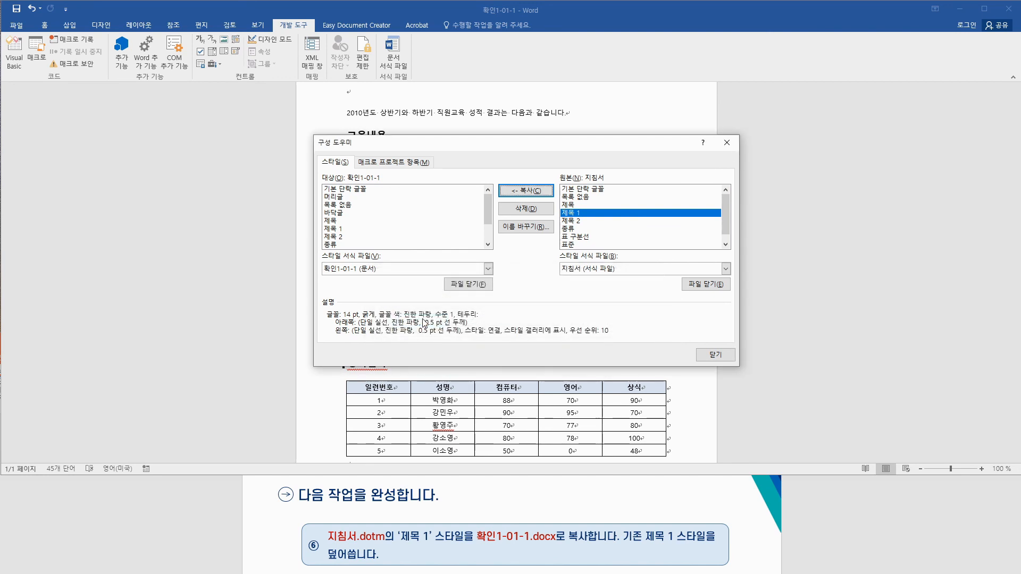
pyautogui.click(717, 352)
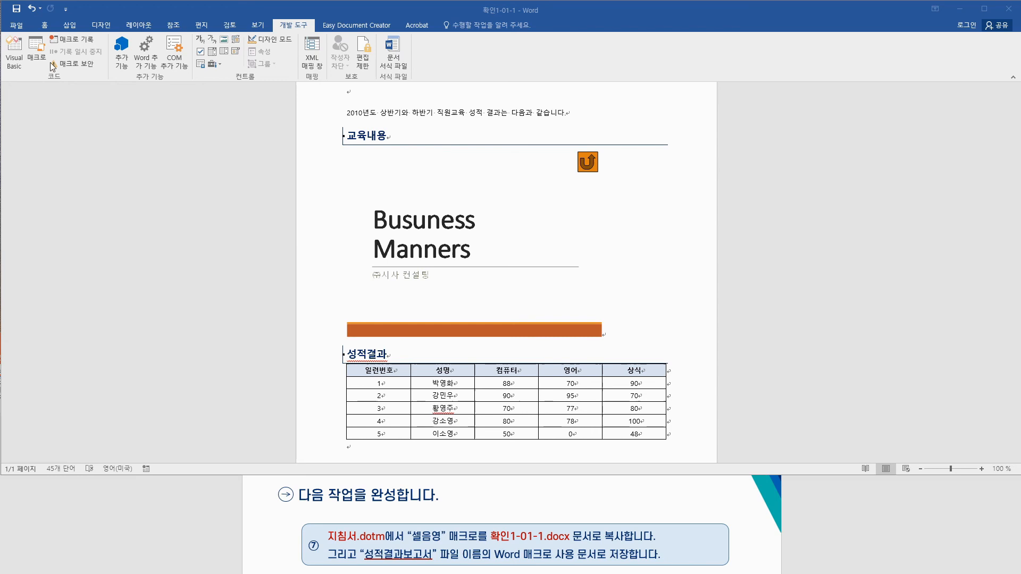
# Step: Reopen the 구성 도우미 from the document template settings and close Normal.dotm in its 매크로 프로젝트 항목 lists
pyautogui.click(394, 47)
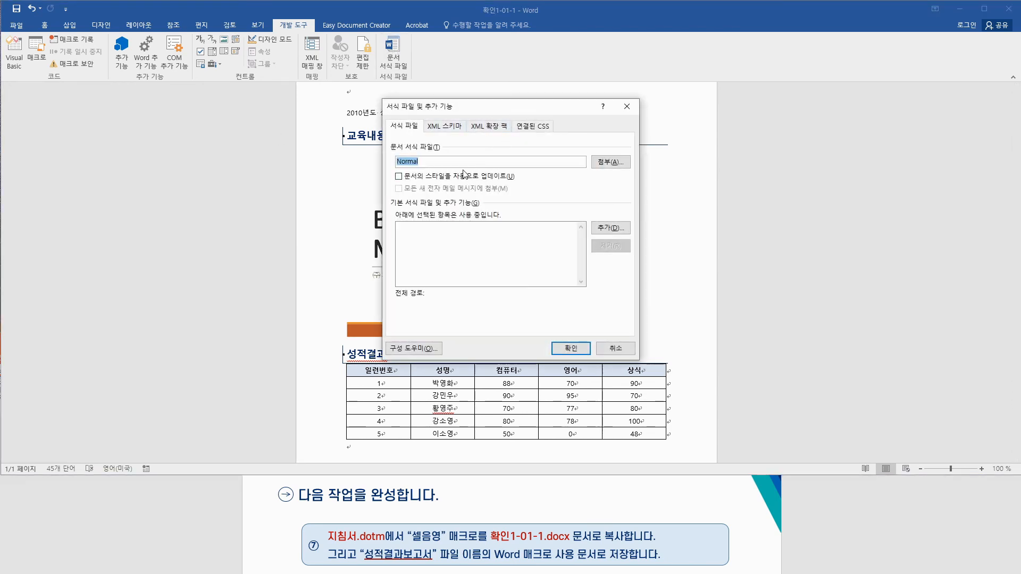
pyautogui.click(413, 349)
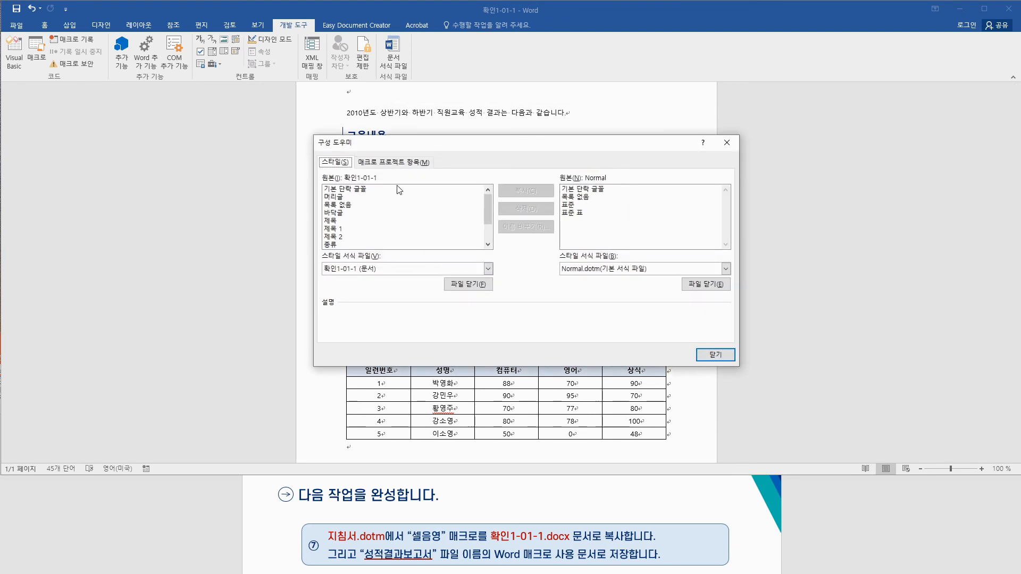
pyautogui.click(395, 162)
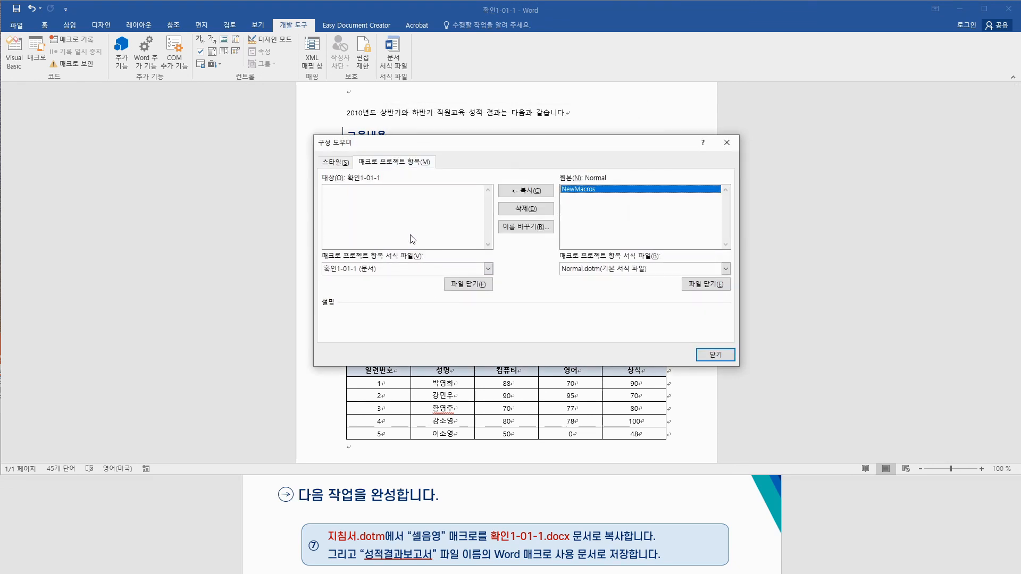
pyautogui.click(704, 286)
# Step: Load the 지침서 template from the Part01 folder, copy its 셀음영 macro into 확인1-01-1, and close the 구성 도우미
pyautogui.click(704, 286)
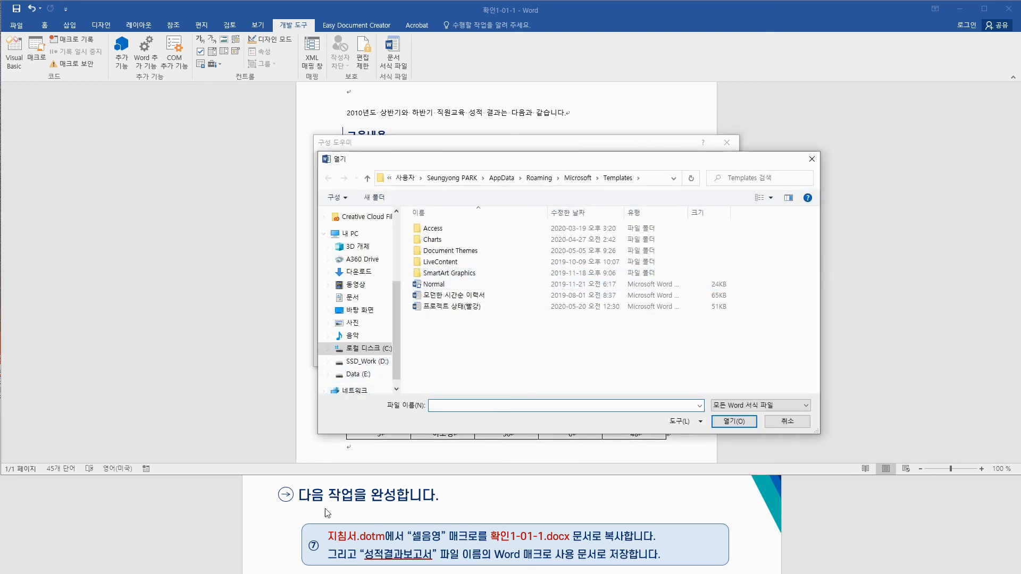
pyautogui.click(352, 298)
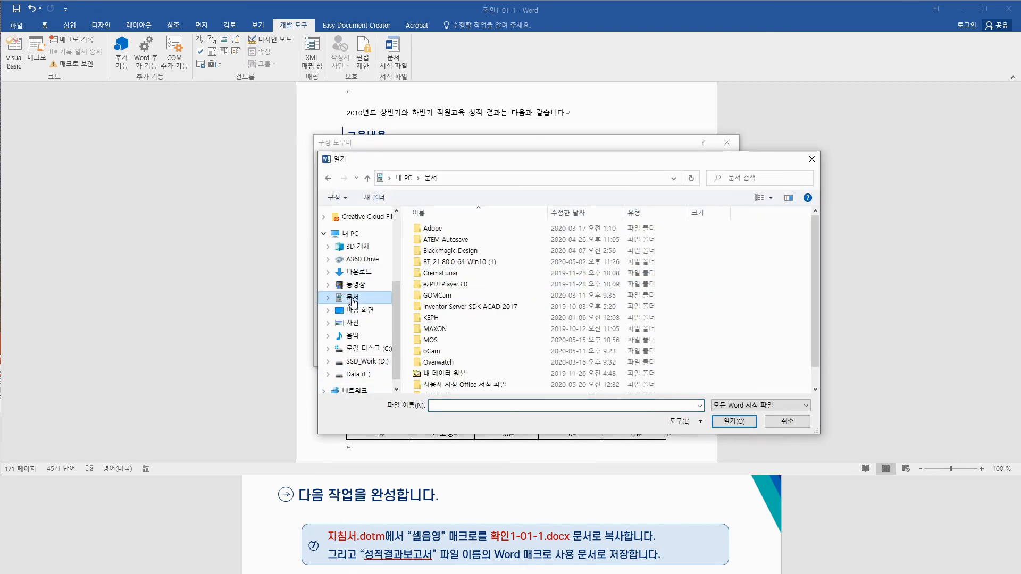
pyautogui.doubleClick(444, 342)
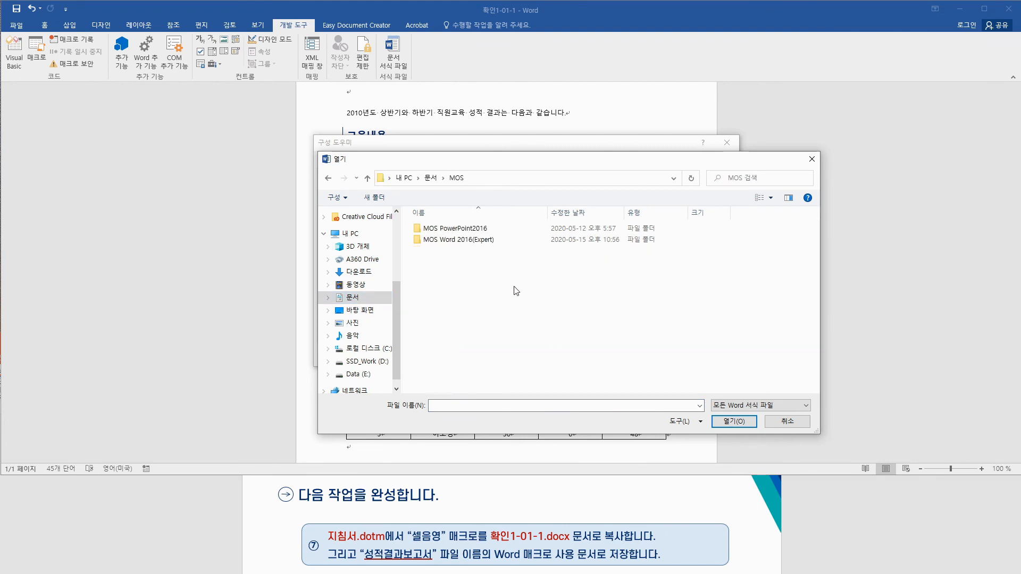
pyautogui.doubleClick(448, 238)
pyautogui.doubleClick(437, 261)
pyautogui.doubleClick(433, 228)
pyautogui.click(445, 240)
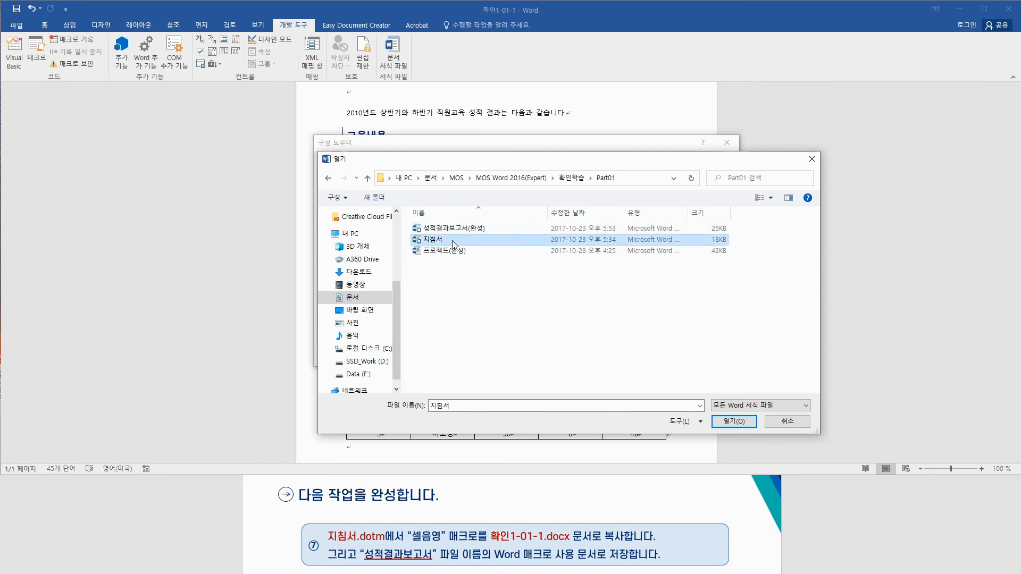
pyautogui.click(732, 421)
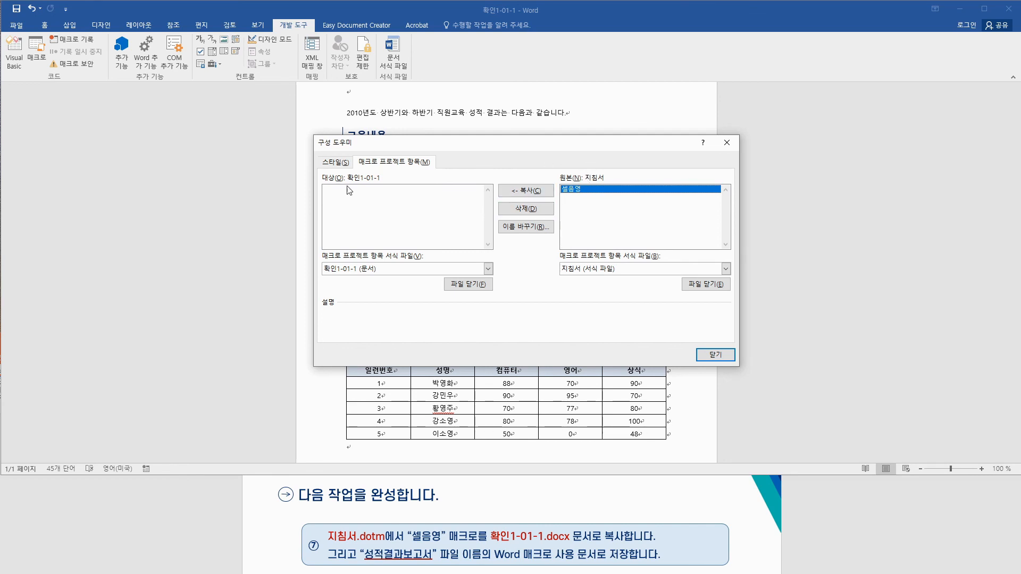
pyautogui.hotkey('alt', 'c')
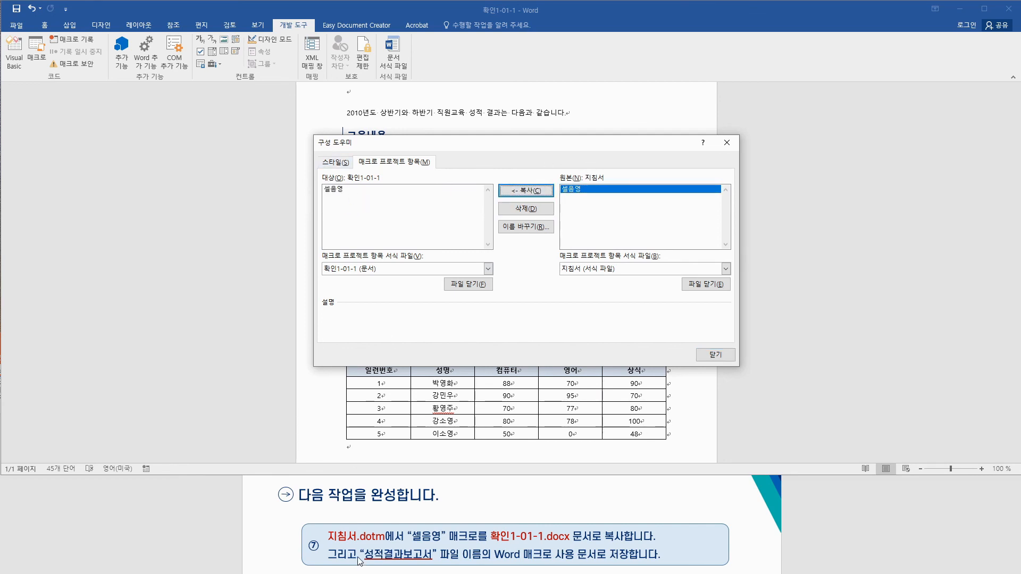
pyautogui.click(710, 354)
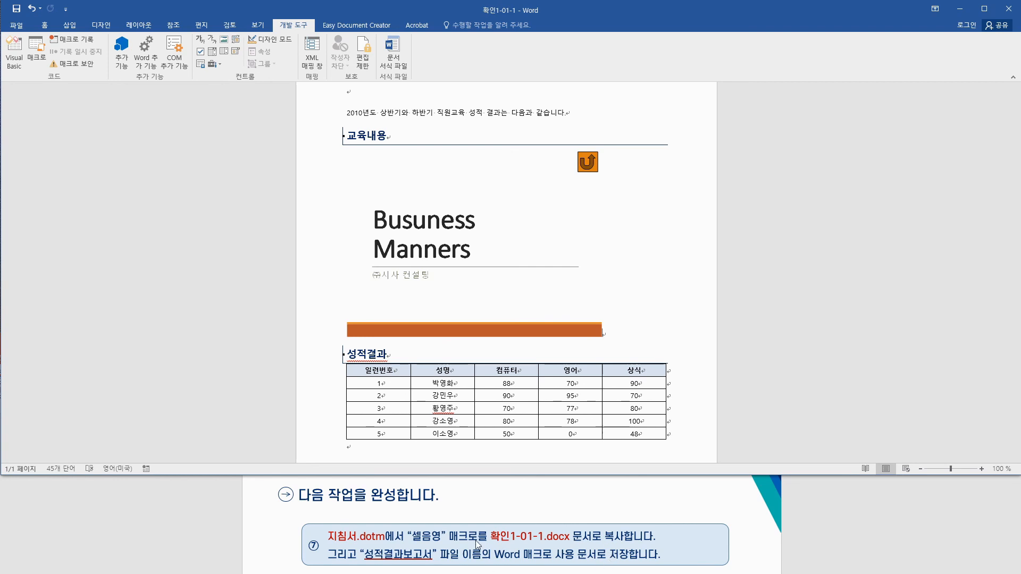
# Step: Save the document in the Part01 folder as 성적결과보고서 in the Word 매크로 사용 문서 format
pyautogui.click(17, 25)
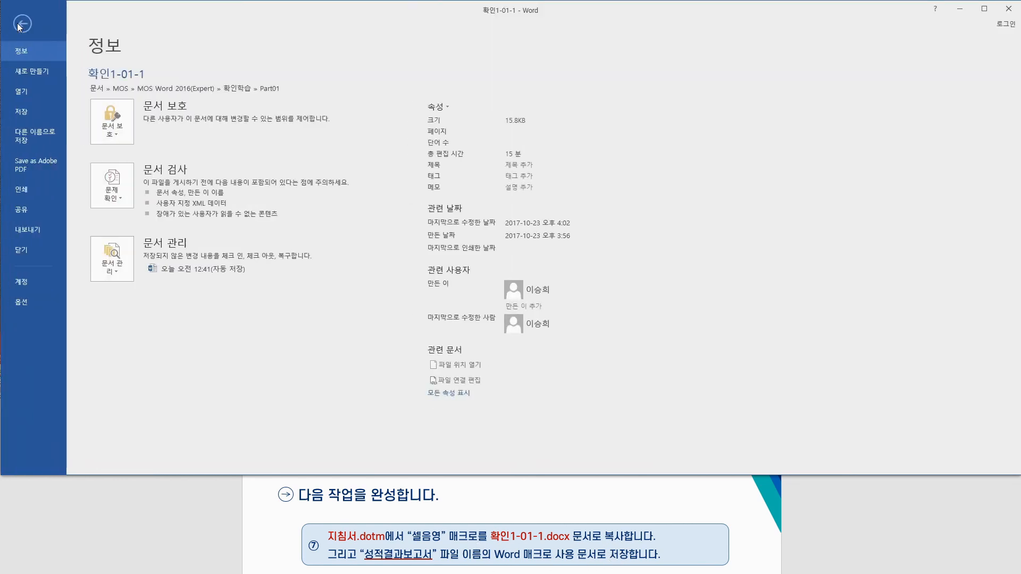
pyautogui.click(34, 133)
pyautogui.click(136, 162)
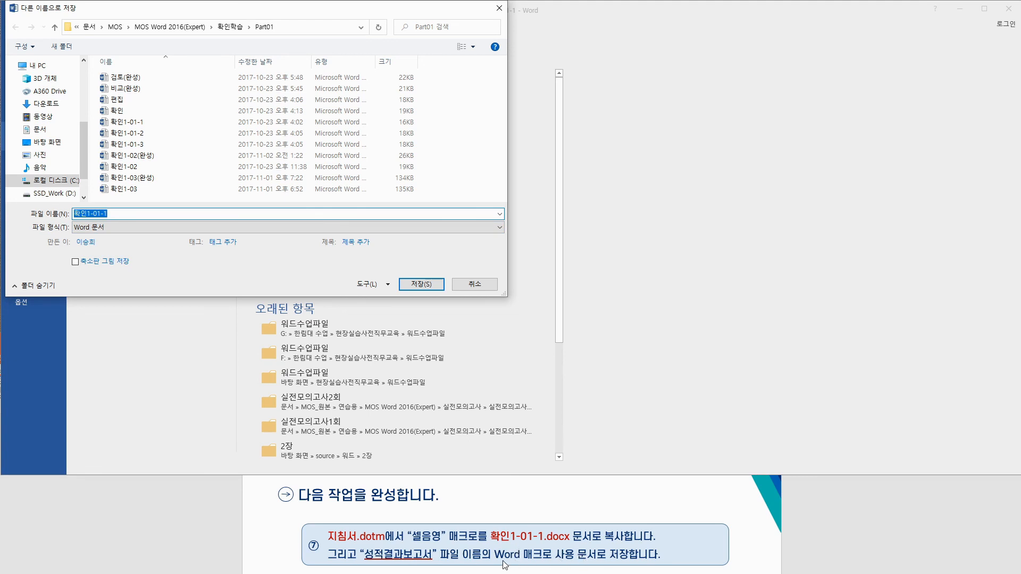
pyautogui.click(130, 226)
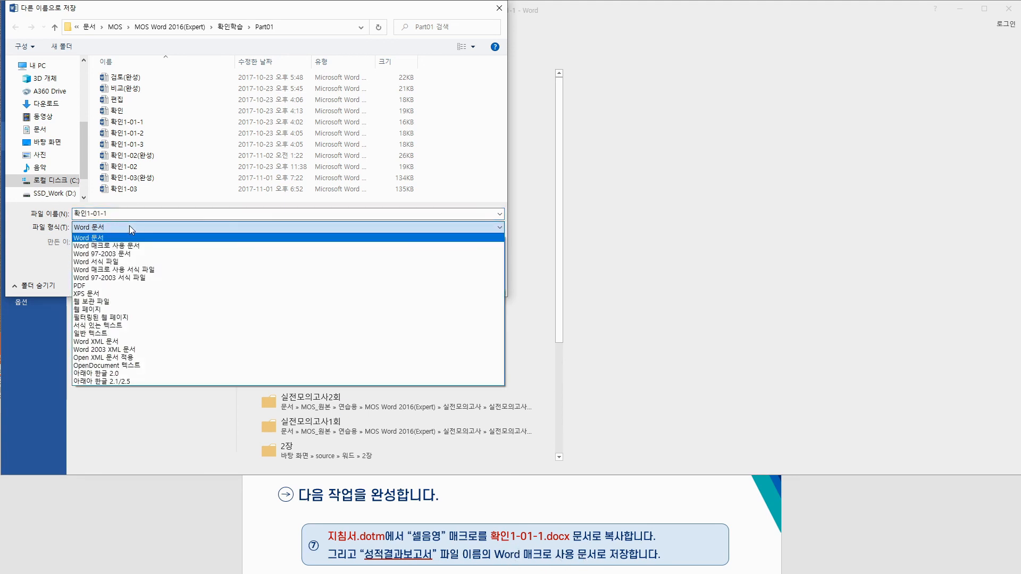
pyautogui.click(101, 246)
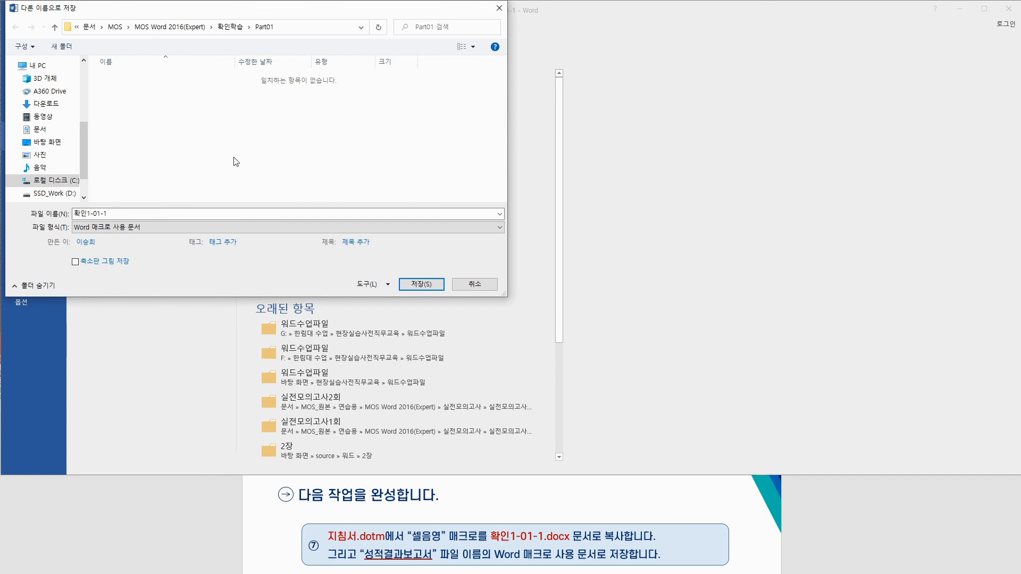
pyautogui.click(140, 214)
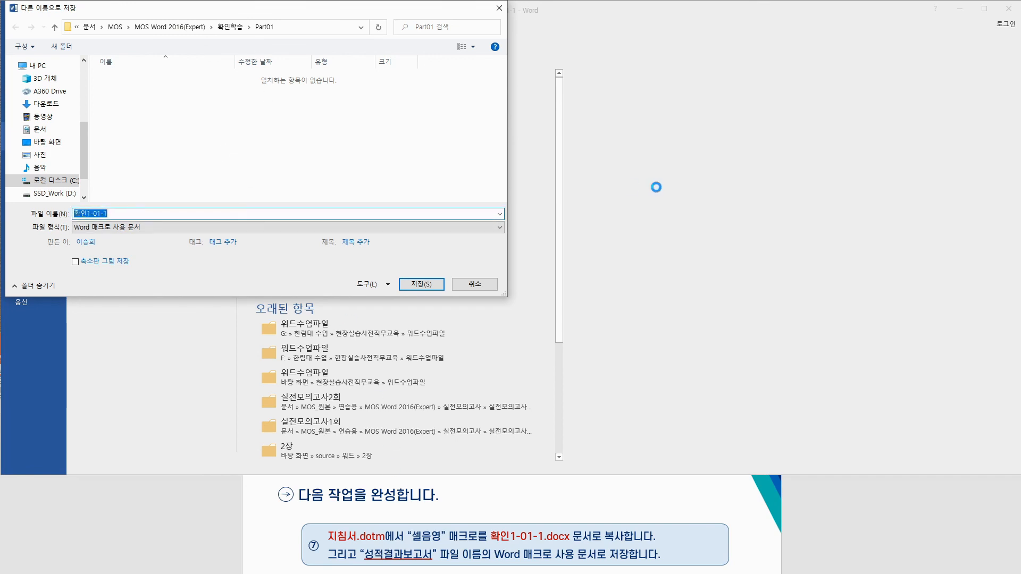
pyautogui.write('성적결과보고서')
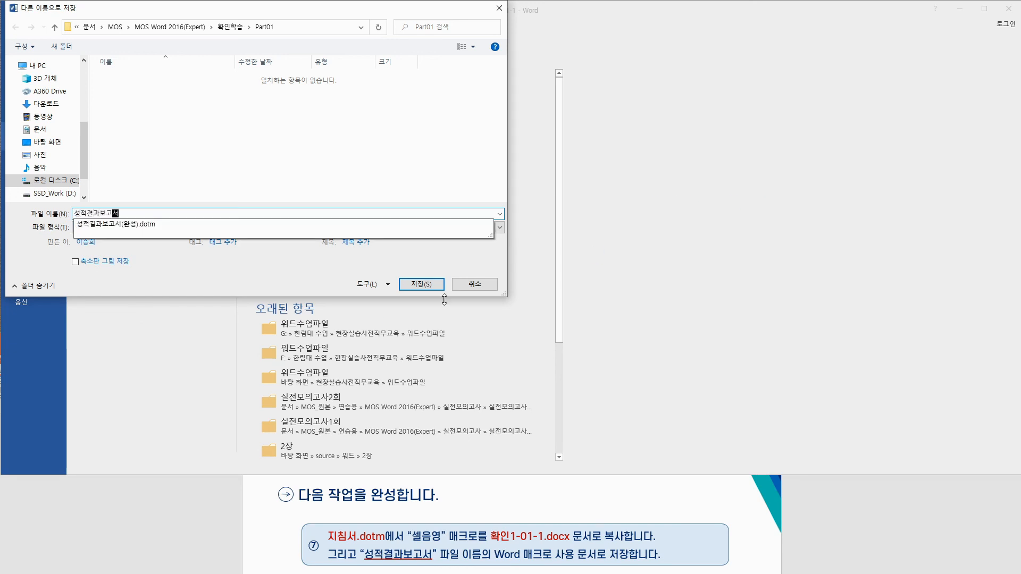
pyautogui.click(422, 285)
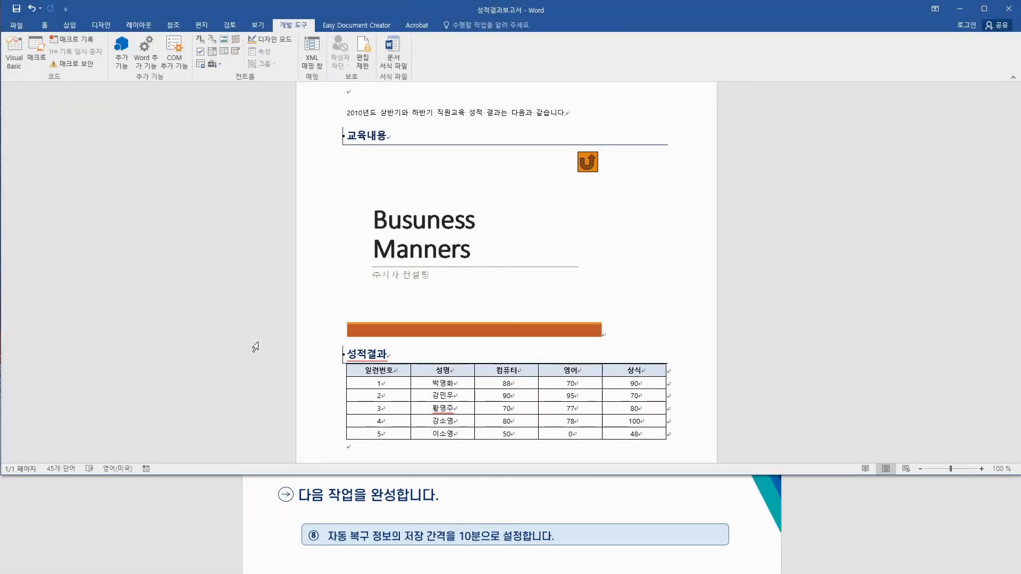
# Step: Set the 자동 복구 정보 저장 간격 in the Word save options to 10 minutes
pyautogui.click(21, 29)
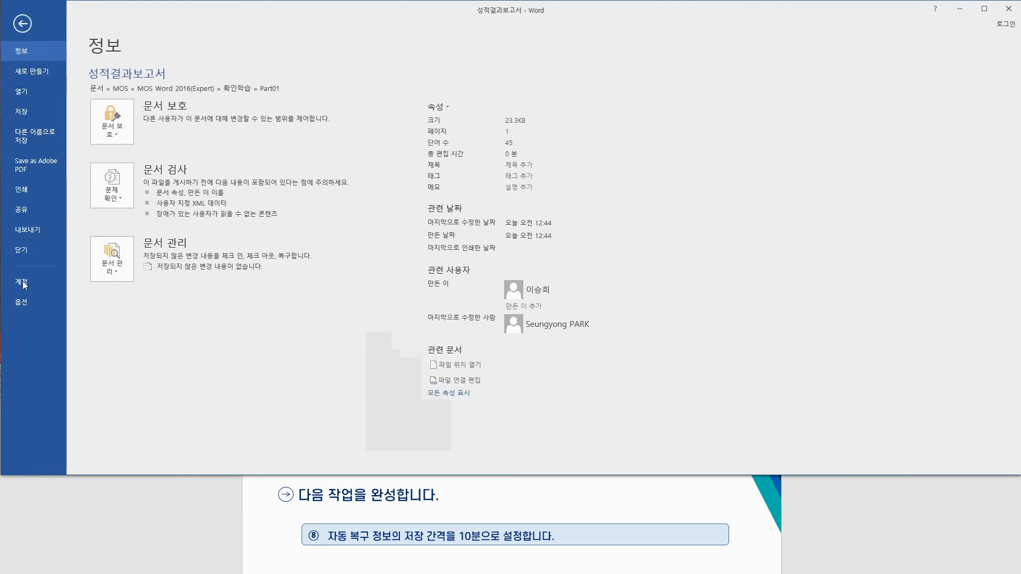
pyautogui.click(24, 302)
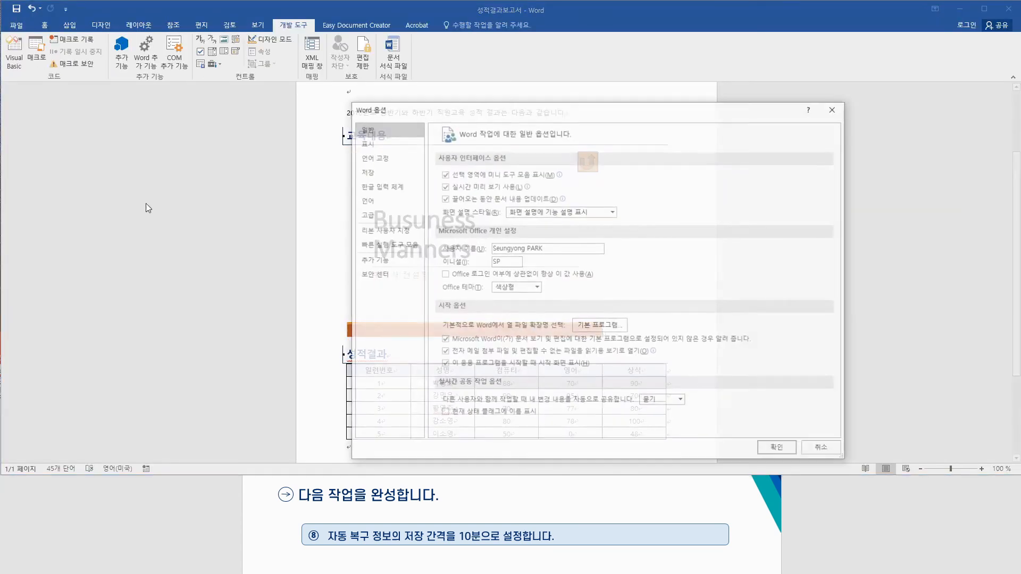
pyautogui.click(388, 173)
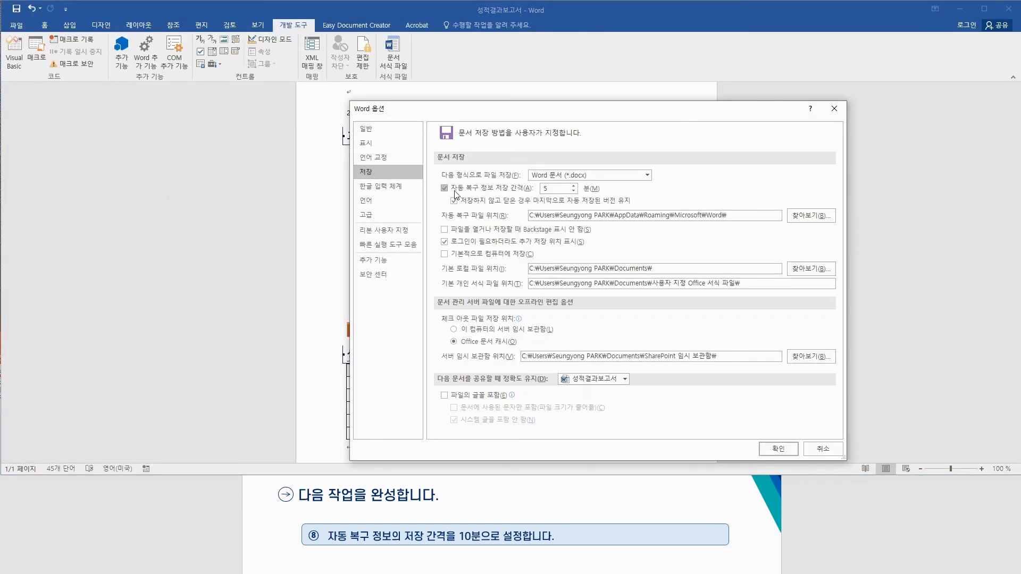
pyautogui.moveTo(550, 189); pyautogui.dragTo(500, 187)
pyautogui.click(777, 449)
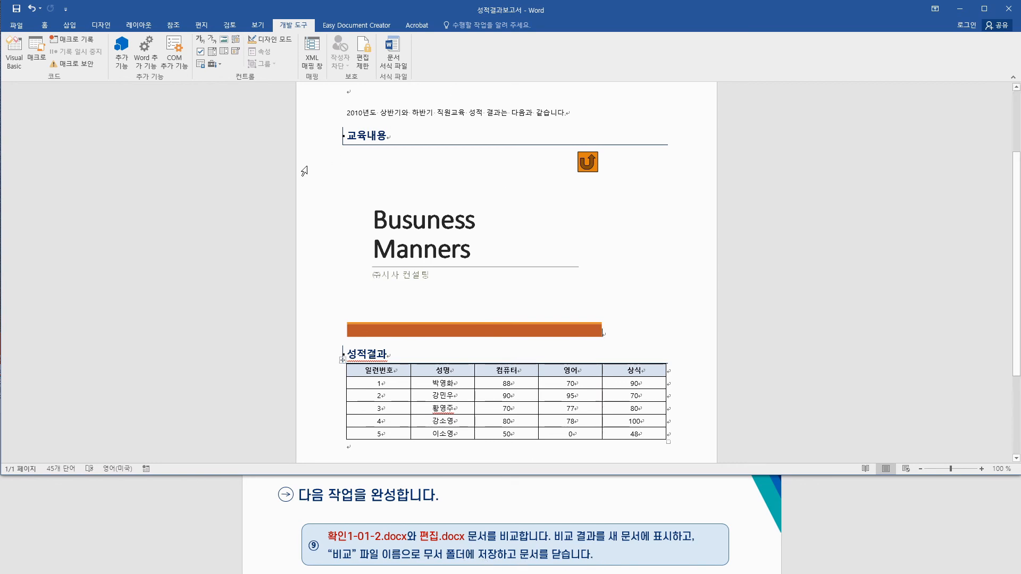
# Step: Start a document comparison and choose 확인1-01-2 from the Part01 folder as the original document
pyautogui.click(229, 26)
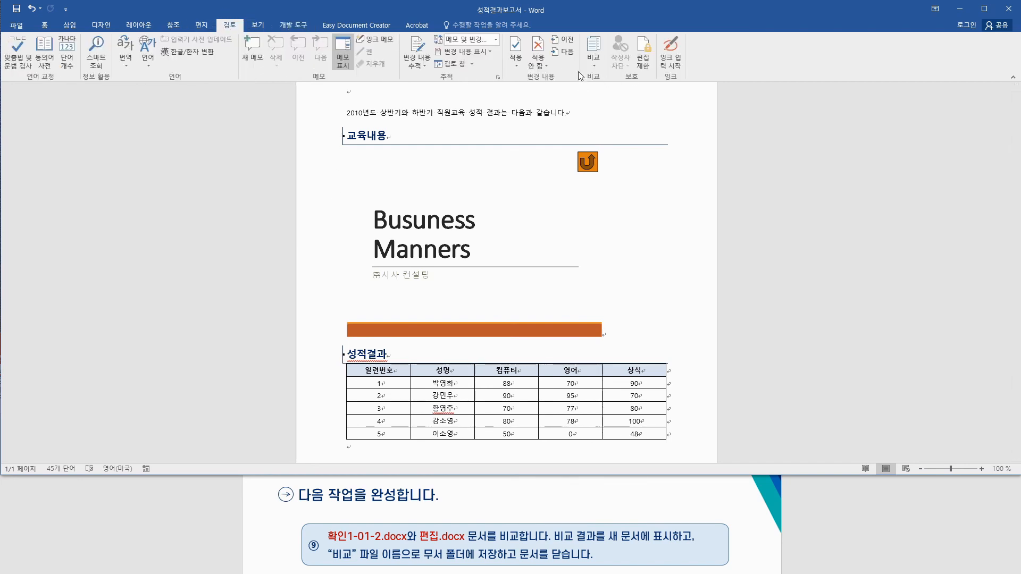
pyautogui.click(594, 62)
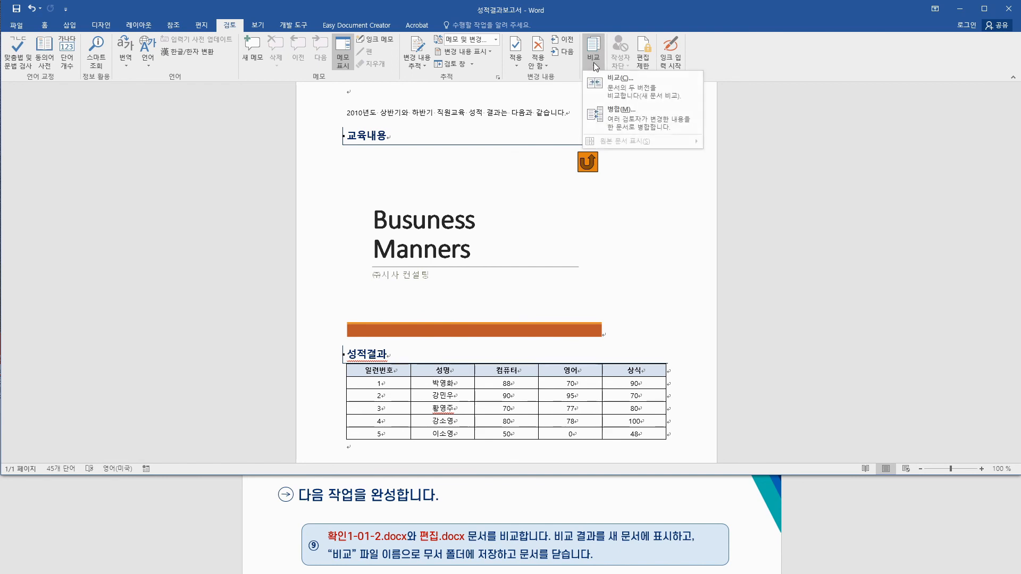
pyautogui.click(624, 89)
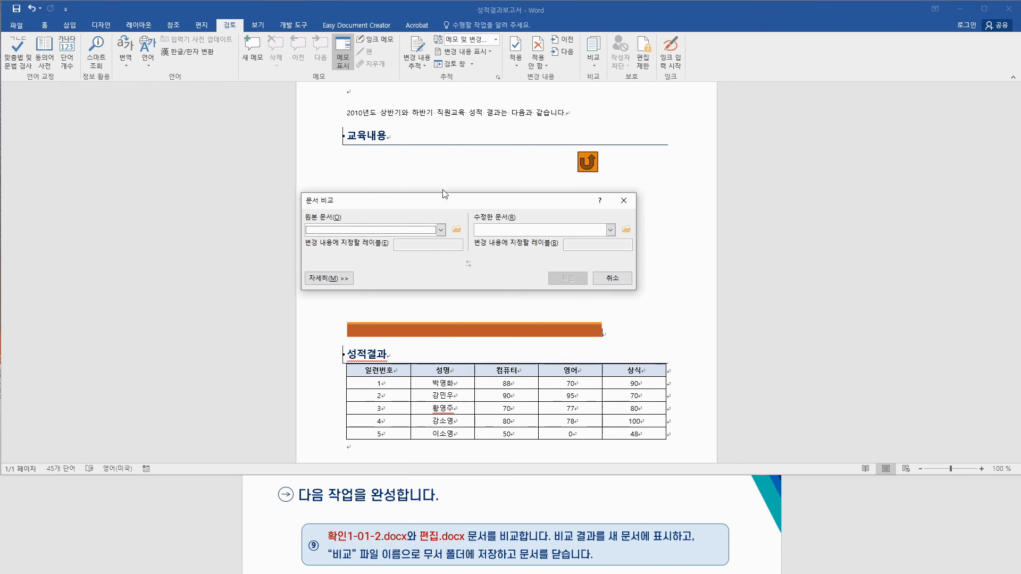
pyautogui.click(456, 229)
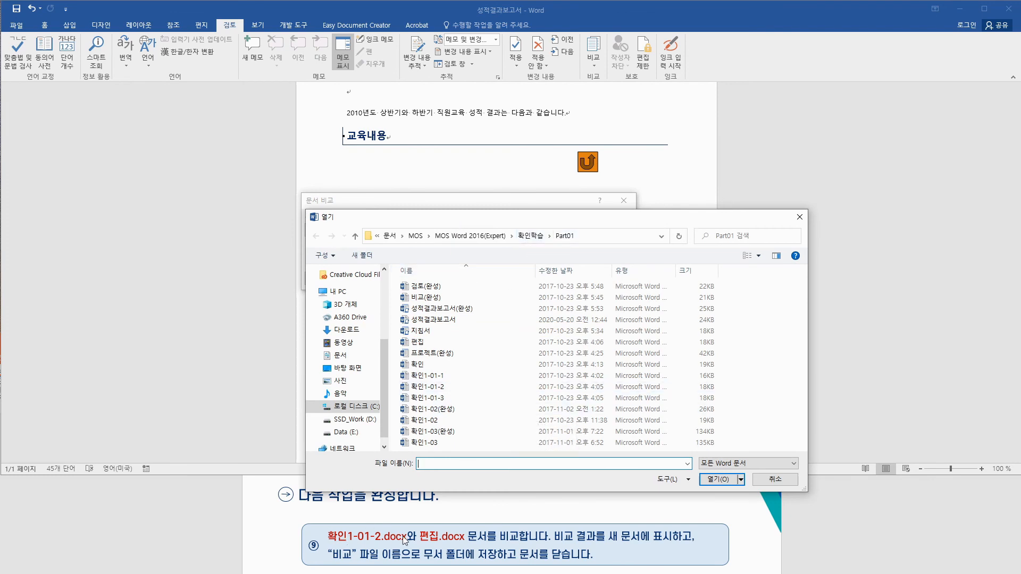
pyautogui.click(437, 388)
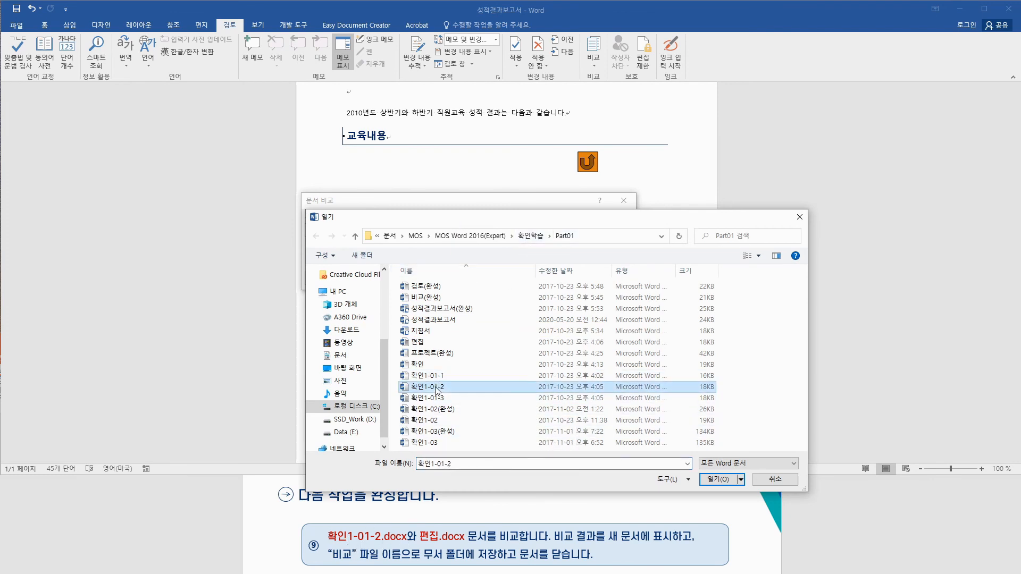
pyautogui.click(719, 480)
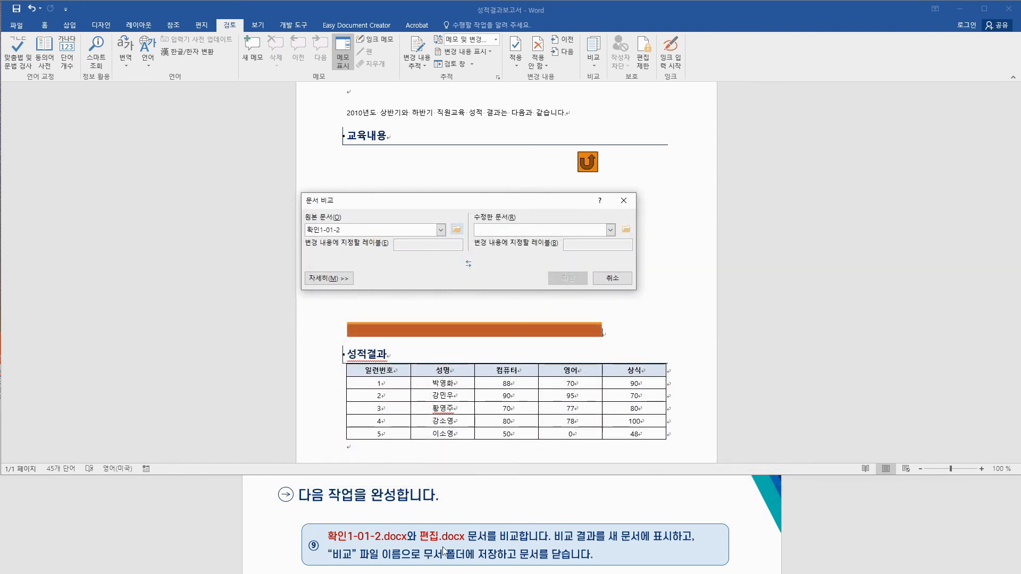
# Step: Choose 편집 from the Part01 folder as the revised document and run the comparison
pyautogui.click(626, 229)
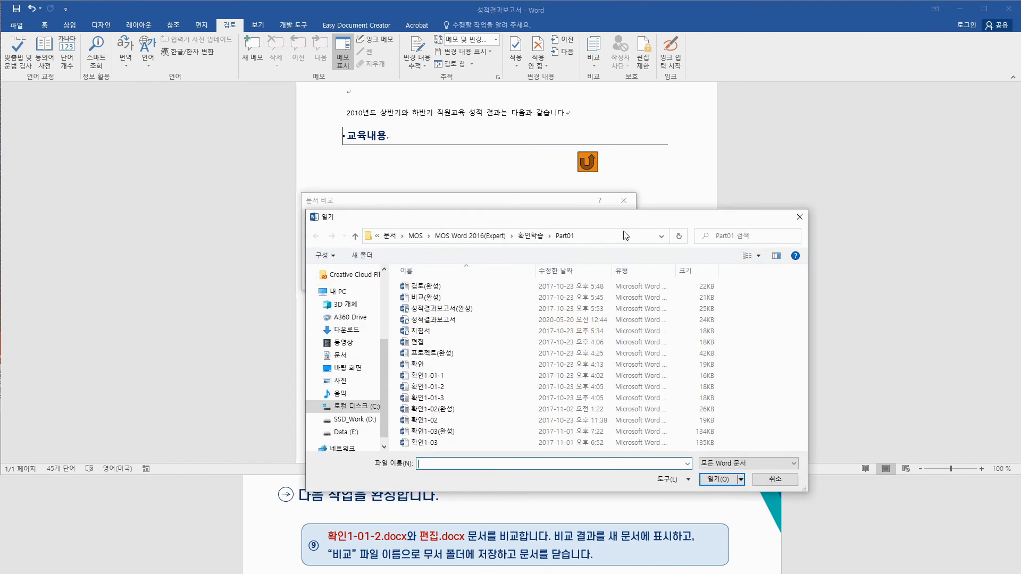
pyautogui.click(426, 342)
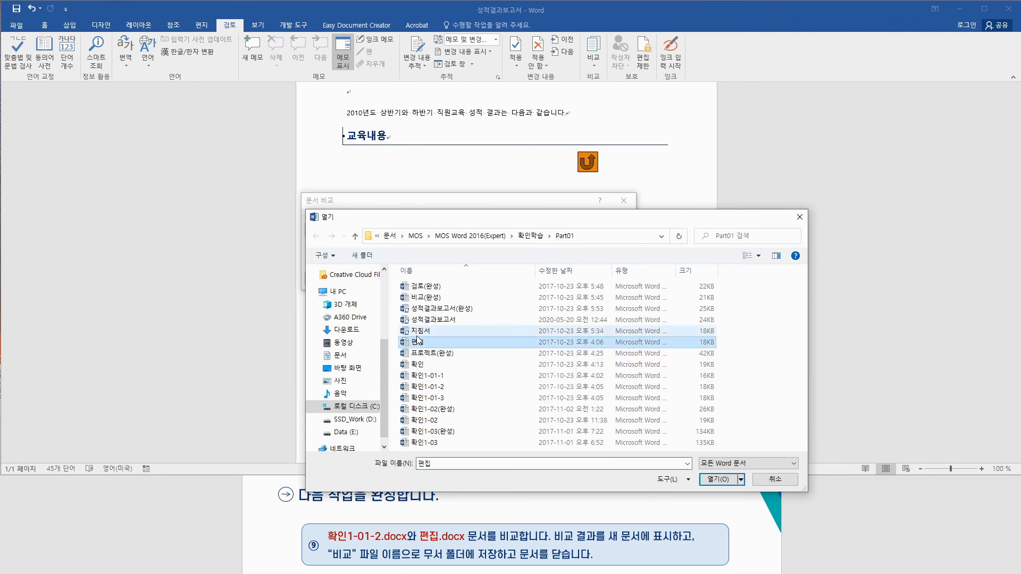
pyautogui.click(724, 480)
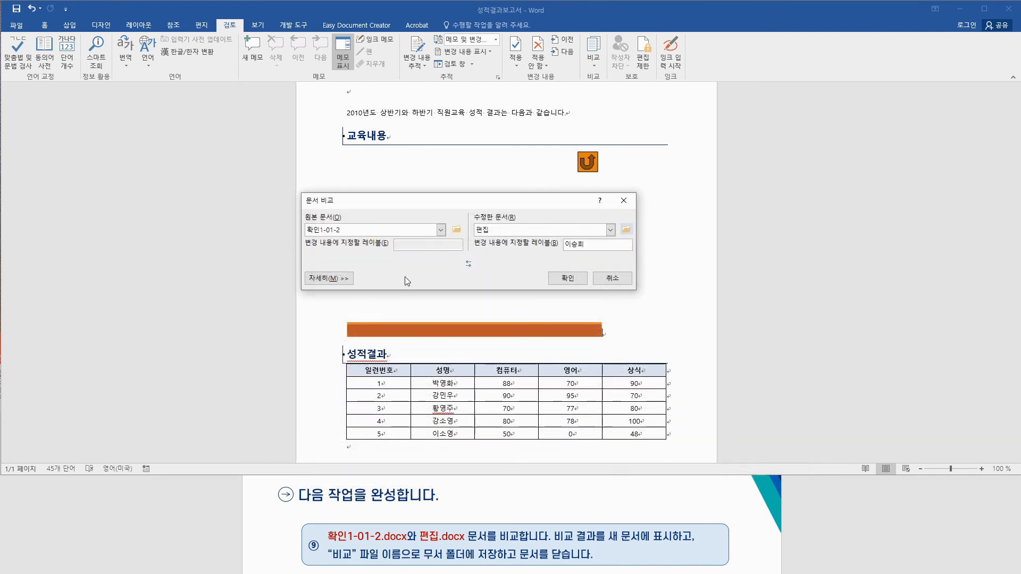
pyautogui.click(566, 276)
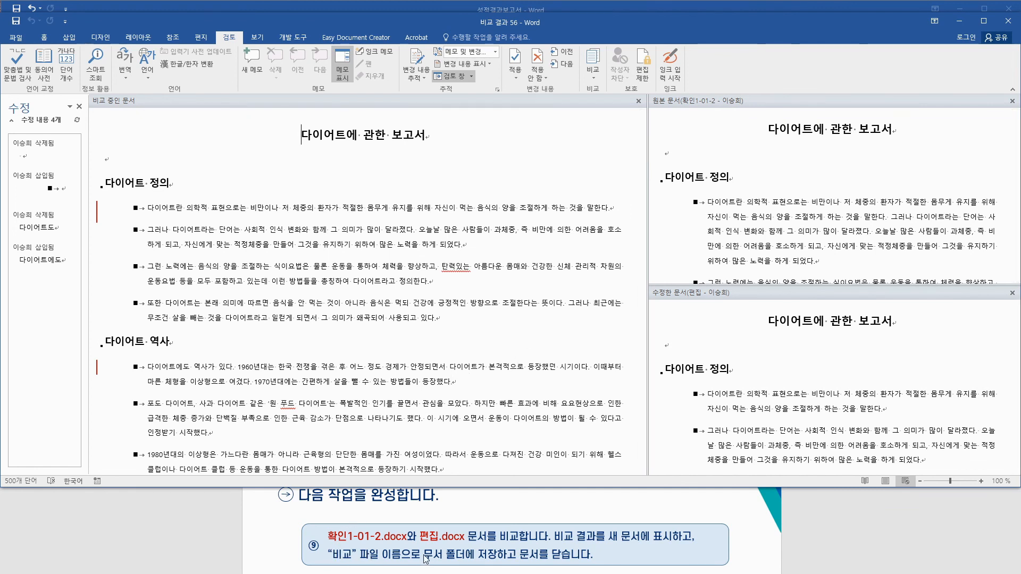
# Step: Save the comparison result in the 문서 folder as 비교 and close the document
pyautogui.click(18, 39)
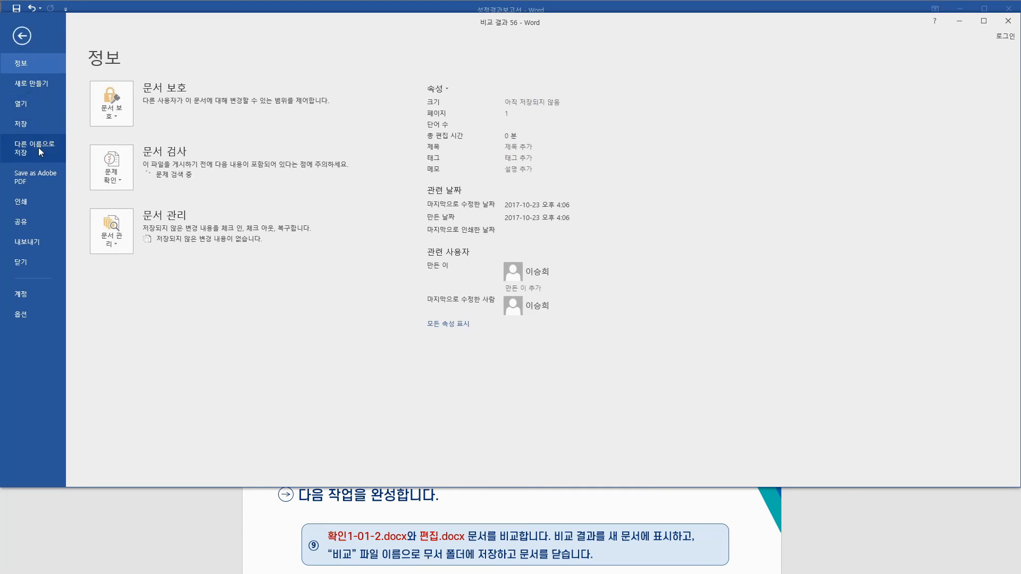
pyautogui.click(38, 147)
pyautogui.click(135, 178)
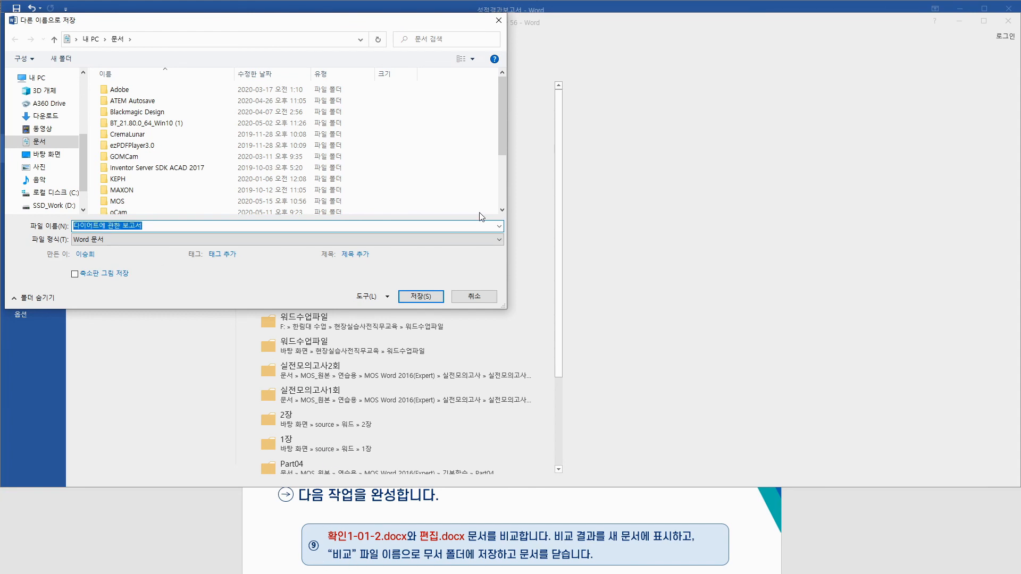
pyautogui.write('qlryry')
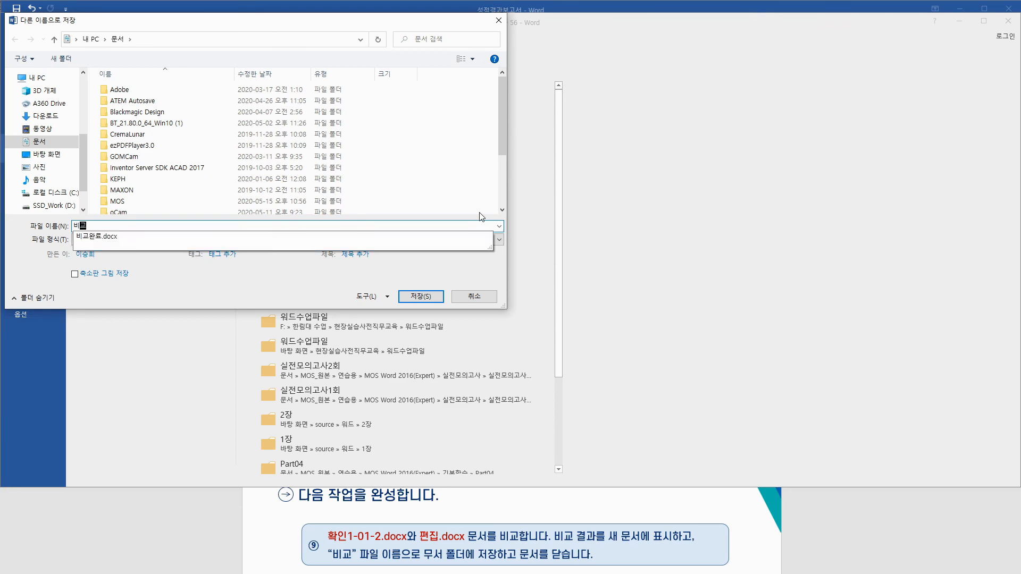
pyautogui.click(420, 296)
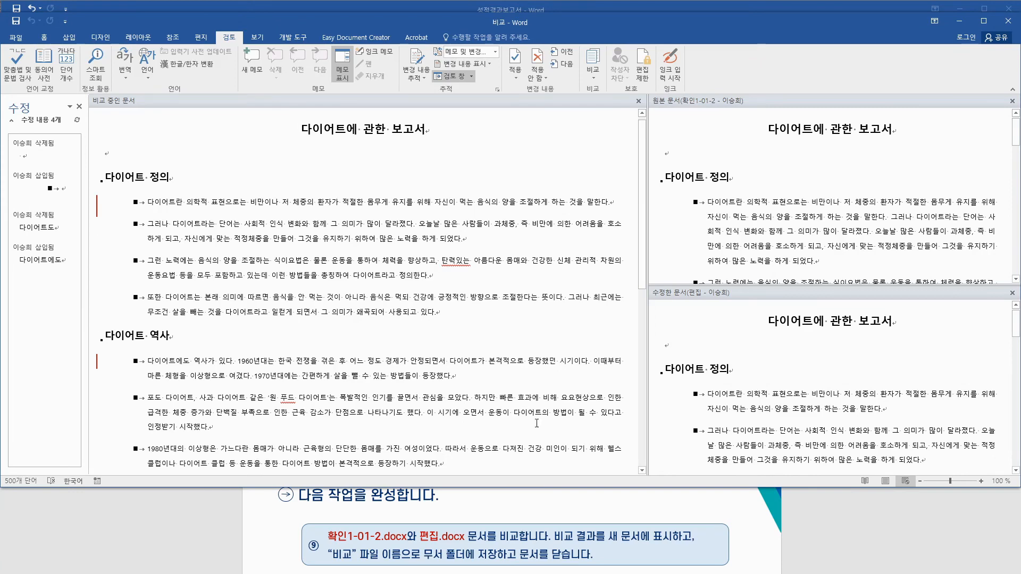
pyautogui.click(16, 40)
pyautogui.click(24, 265)
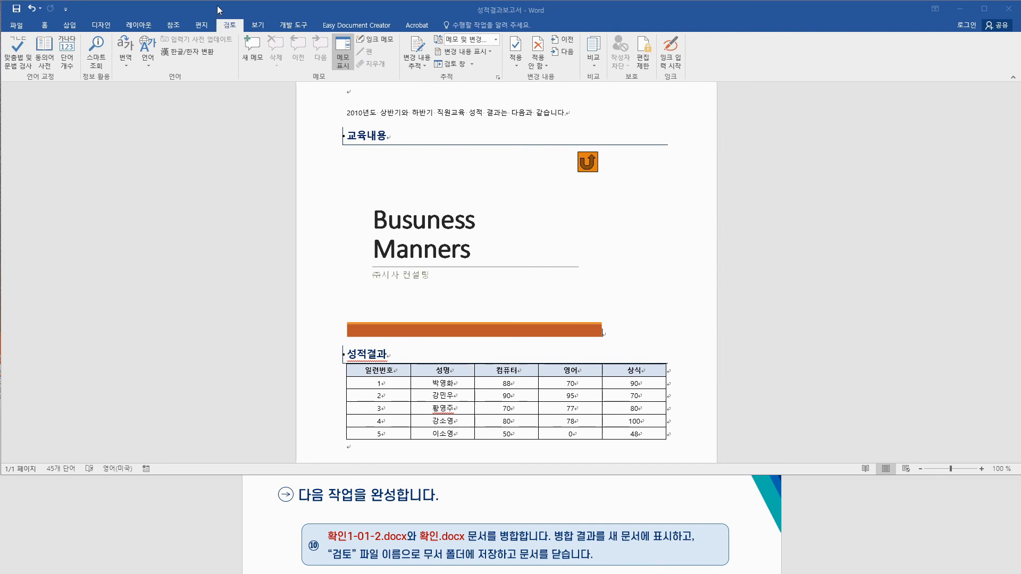
# Step: Start a document merge (병합) and choose 확인1-01-2 from MOS Word 2016(Expert) > 확인학습 > Part01 as the original document
pyautogui.click(595, 63)
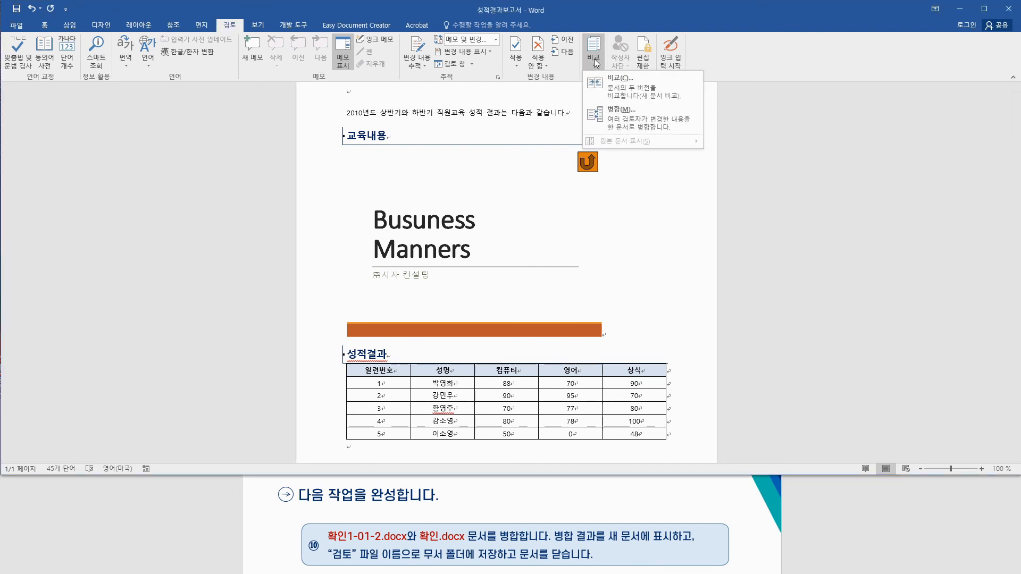
pyautogui.click(630, 113)
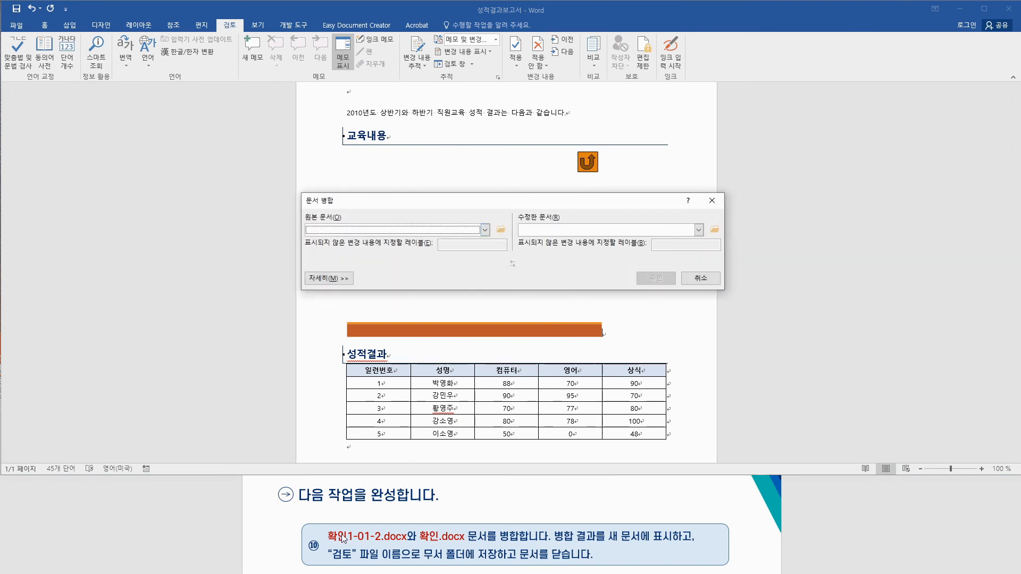
pyautogui.click(500, 229)
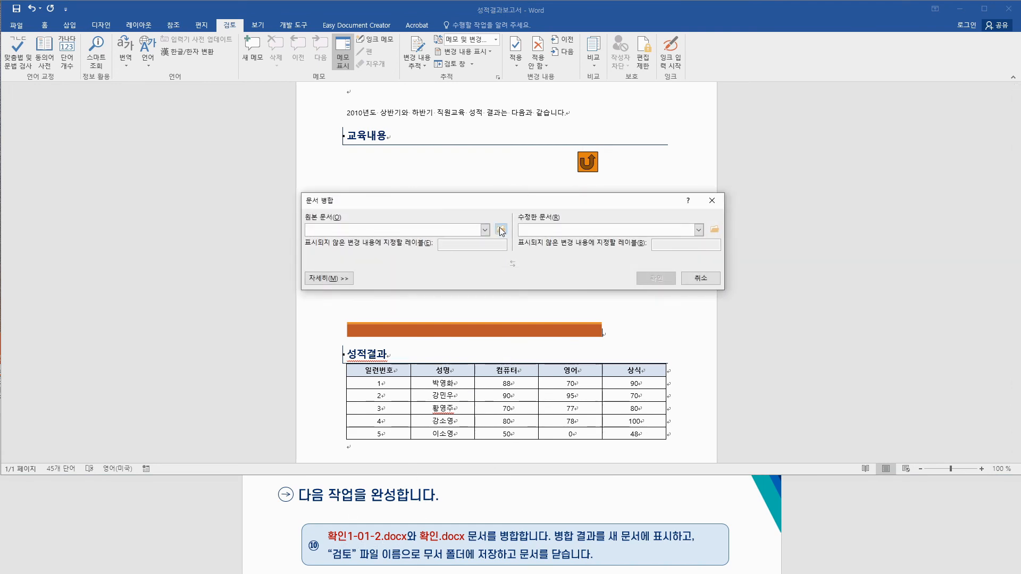
pyautogui.doubleClick(428, 399)
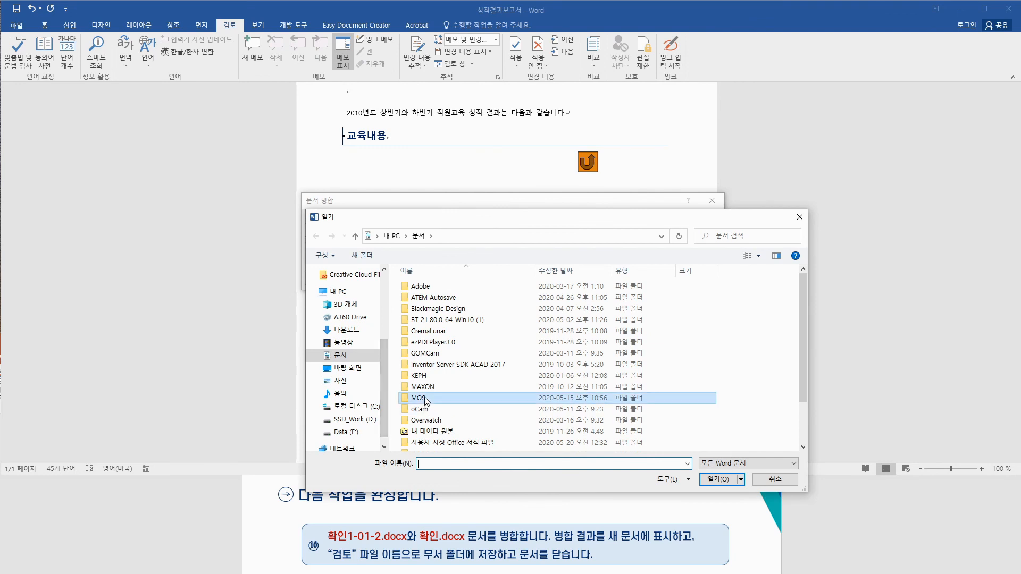
pyautogui.doubleClick(444, 298)
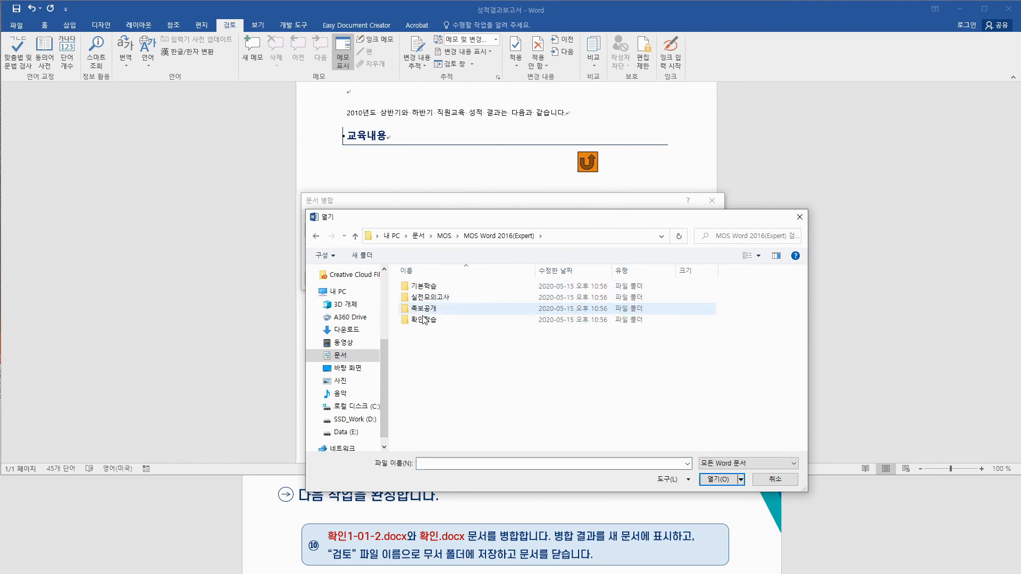
pyautogui.doubleClick(442, 320)
pyautogui.doubleClick(420, 286)
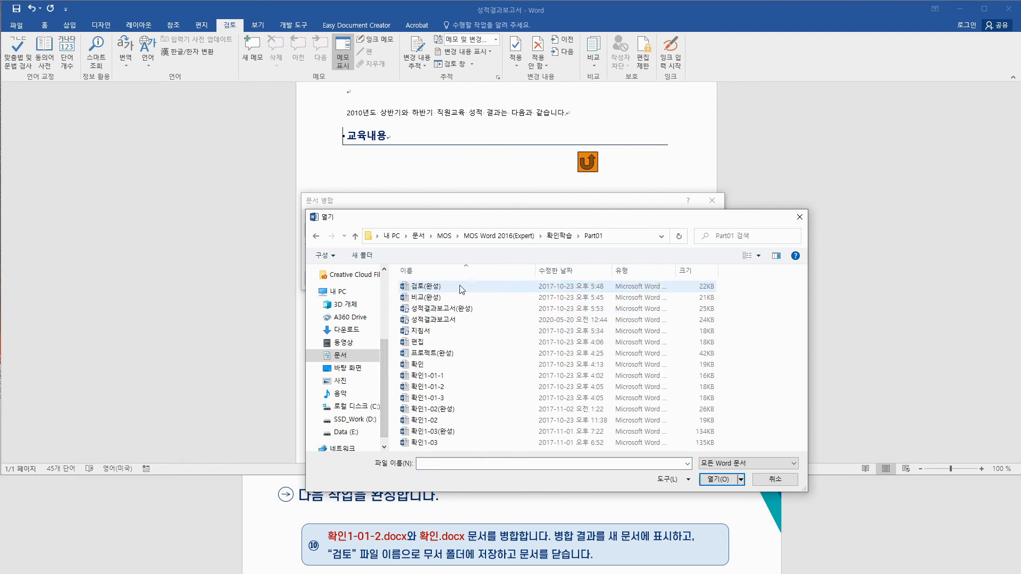
pyautogui.click(434, 388)
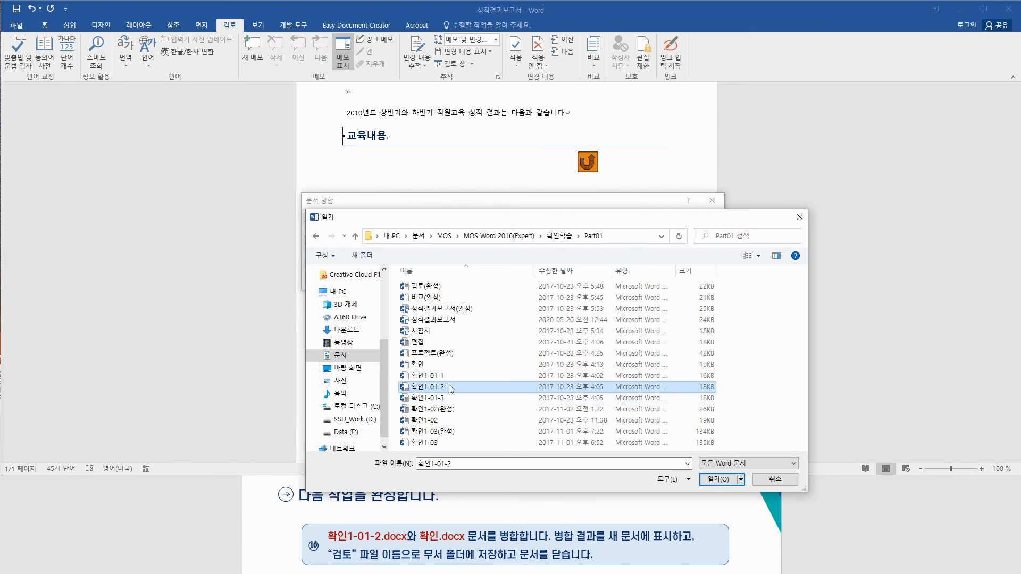
pyautogui.click(703, 481)
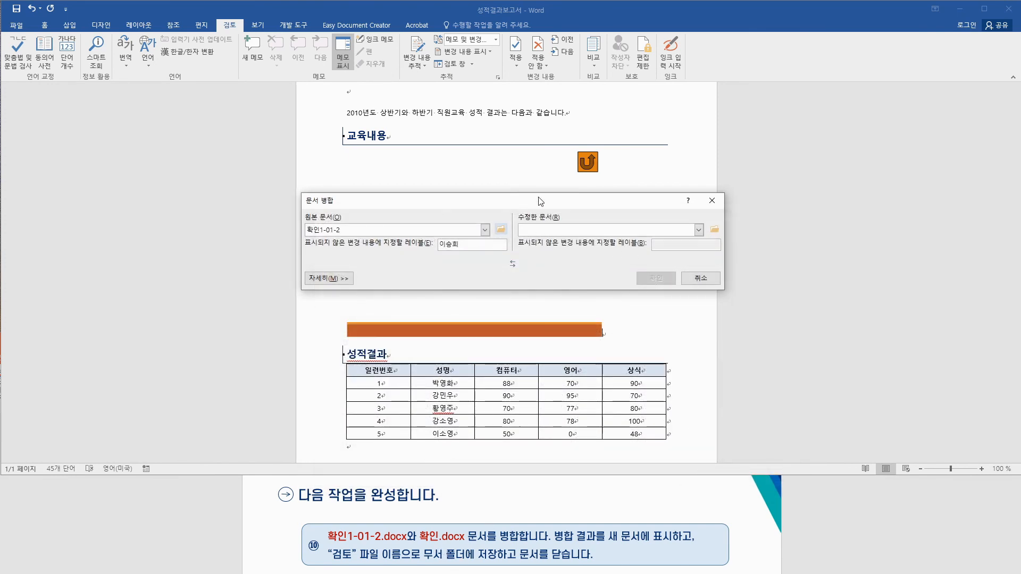
# Step: Choose 확인 from the Part01 folder as the revised document and run the merge
pyautogui.click(714, 229)
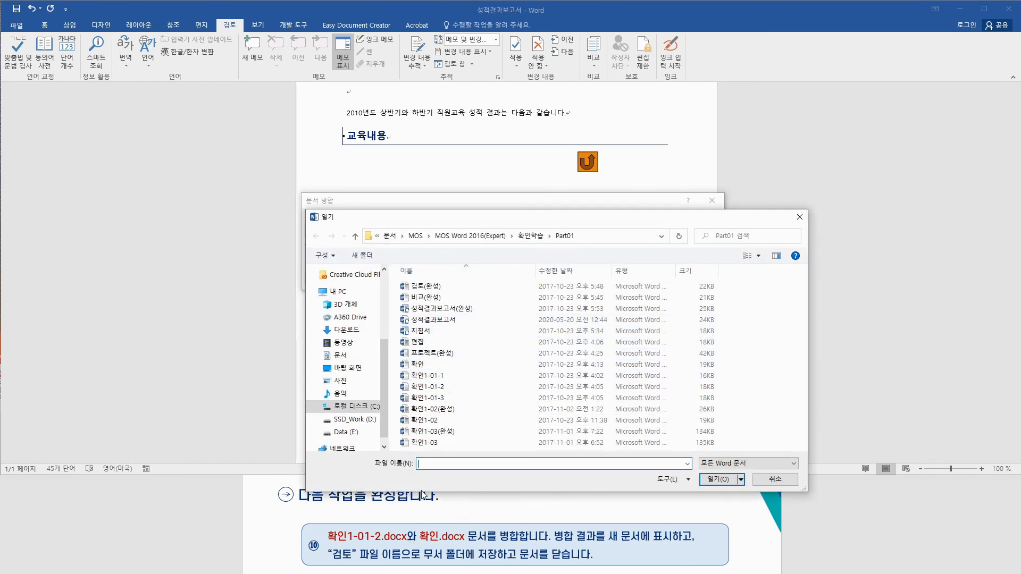
pyautogui.click(430, 365)
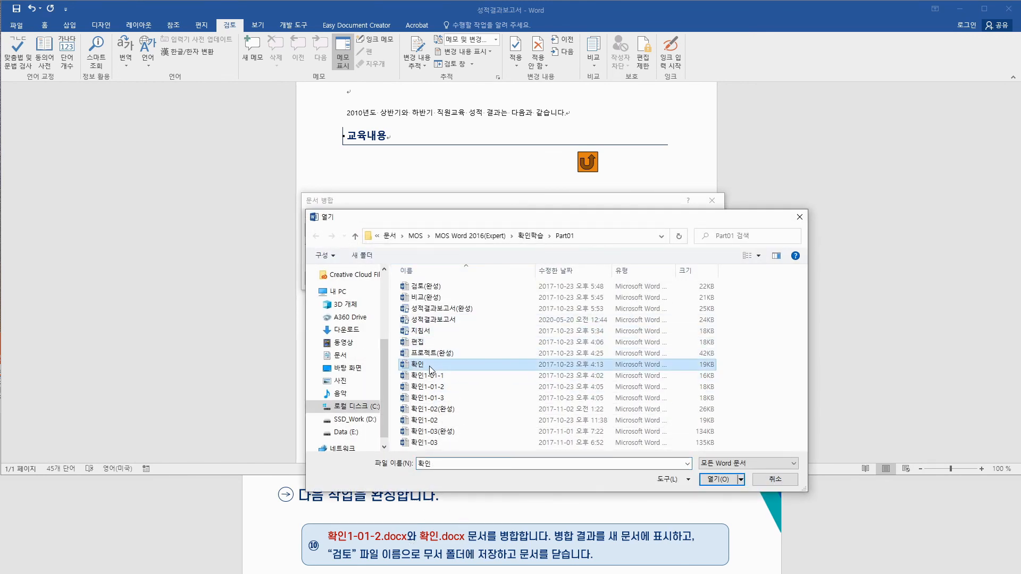
pyautogui.click(721, 482)
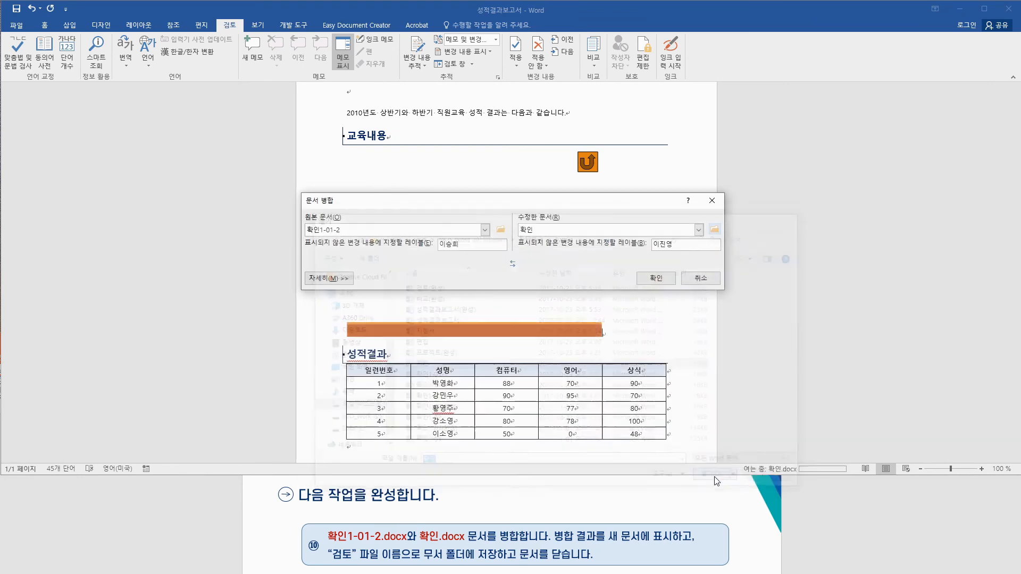
pyautogui.click(656, 278)
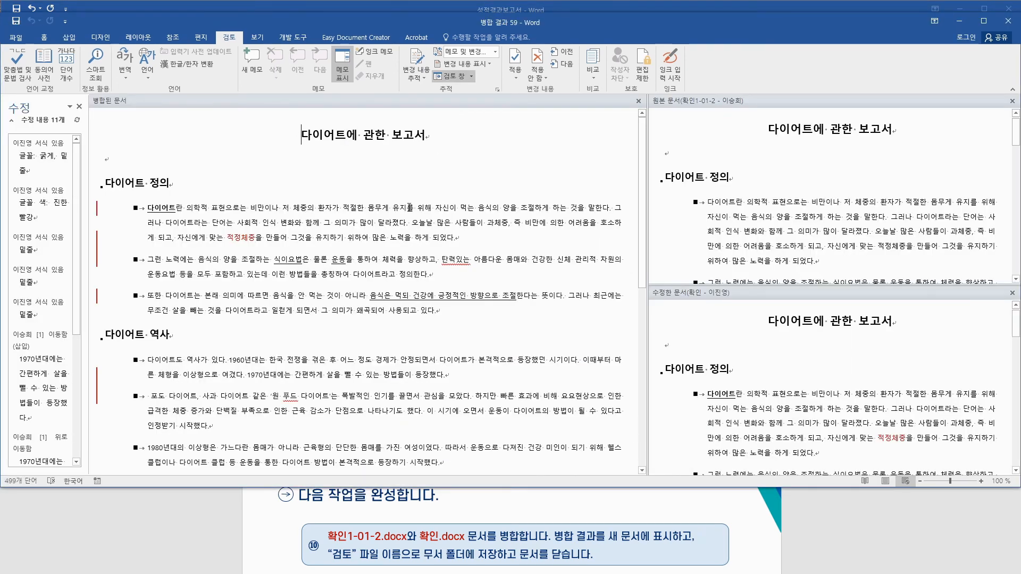
# Step: Save the merged document in the 문서 folder as 검토 and close it
pyautogui.click(16, 37)
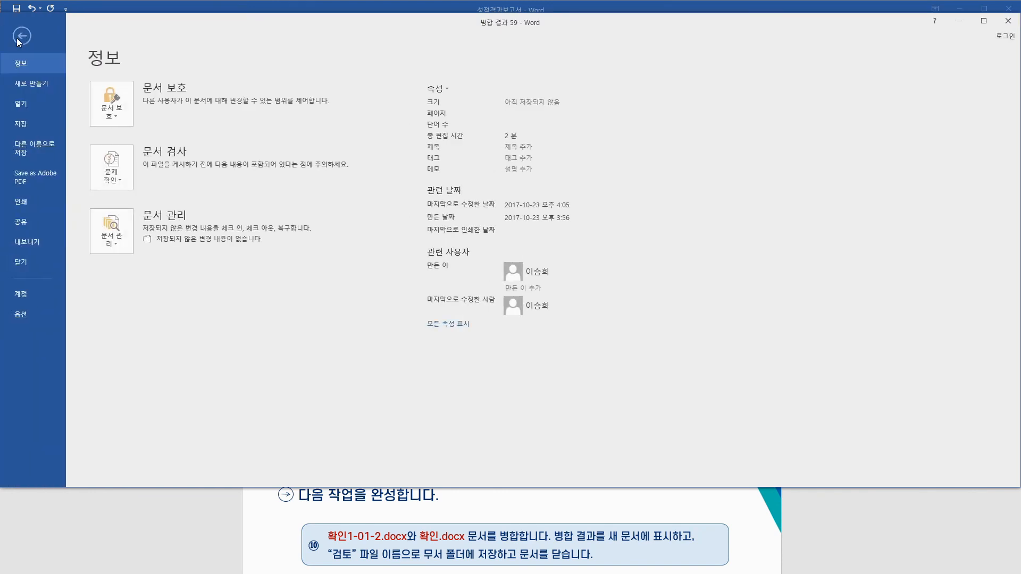
pyautogui.click(34, 146)
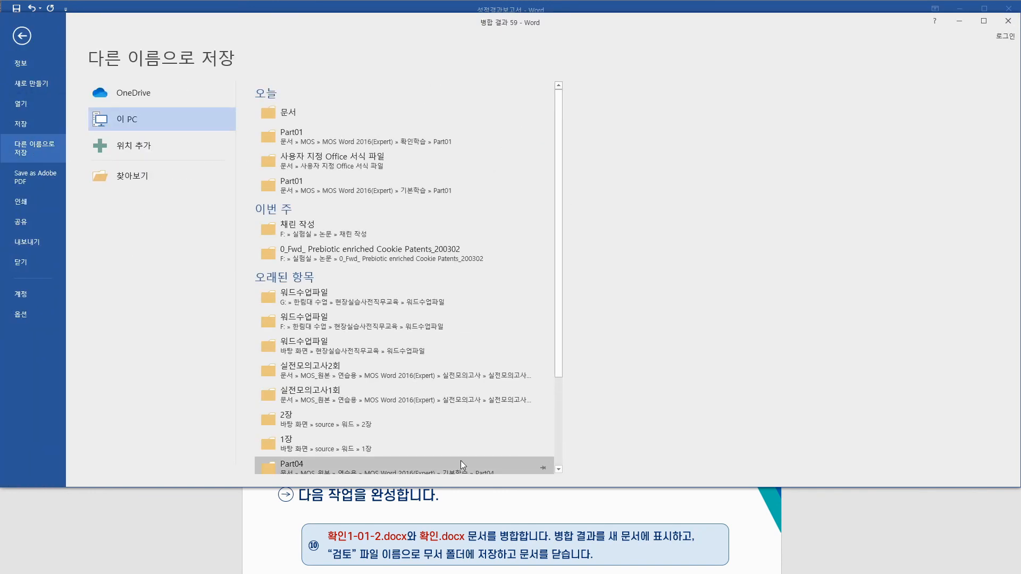
pyautogui.click(177, 178)
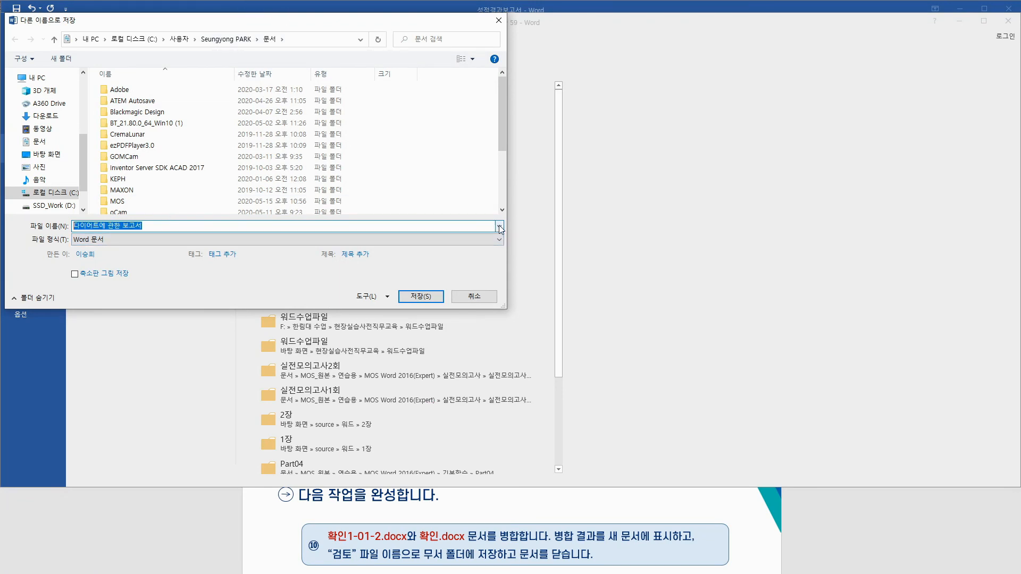
pyautogui.write('ㄱ')
pyautogui.write('토')
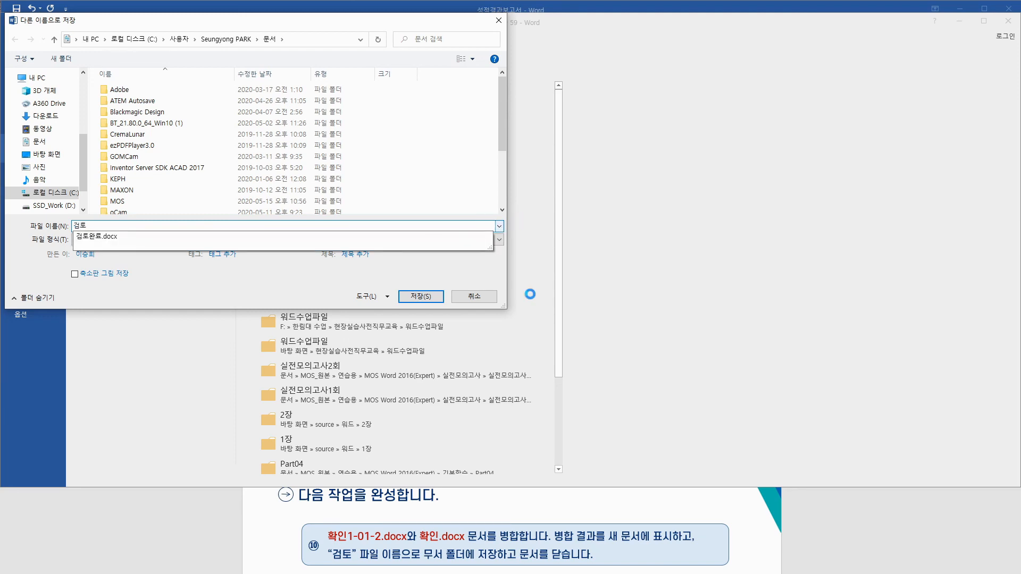
pyautogui.click(422, 298)
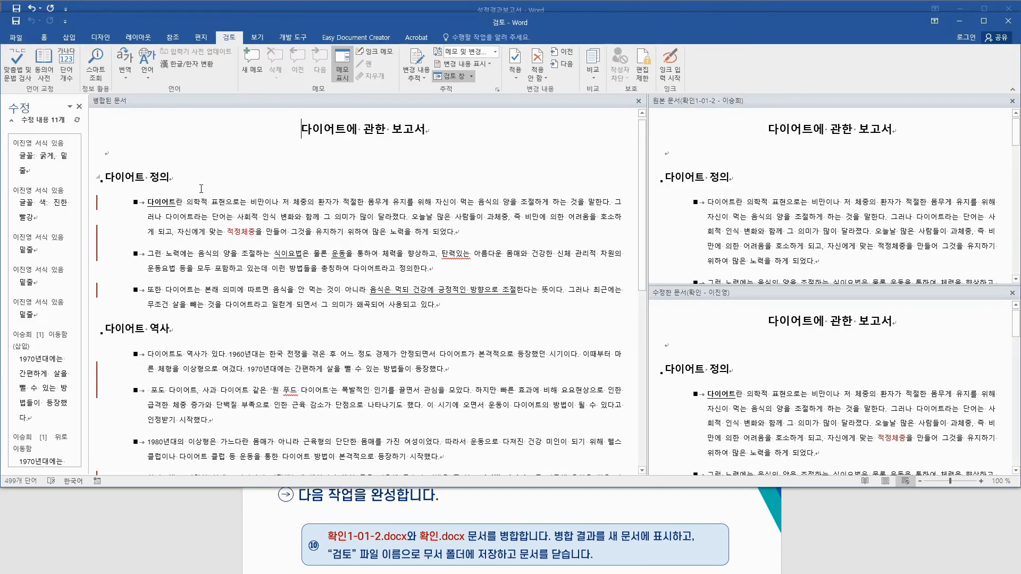
pyautogui.click(6, 39)
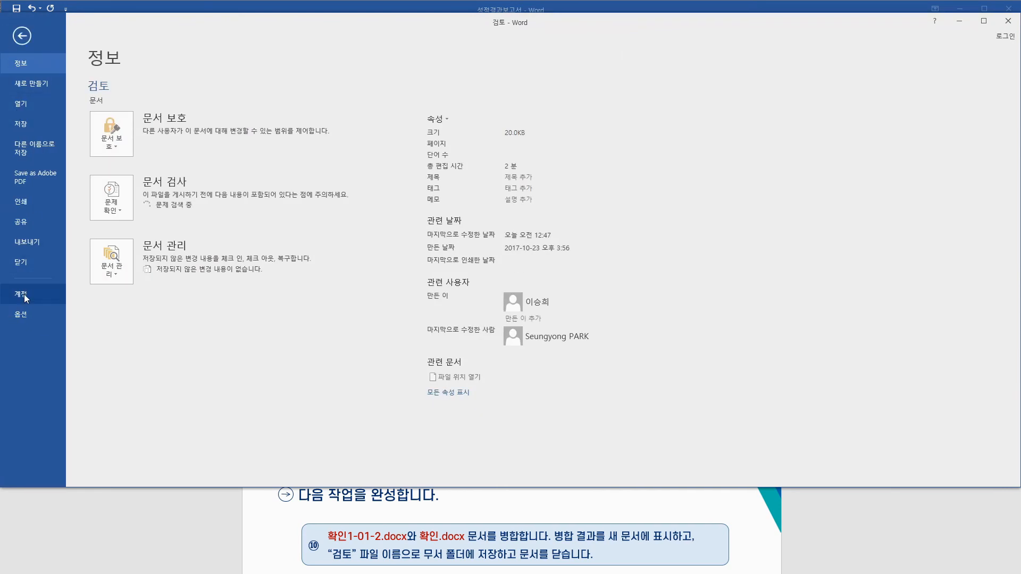
pyautogui.click(31, 260)
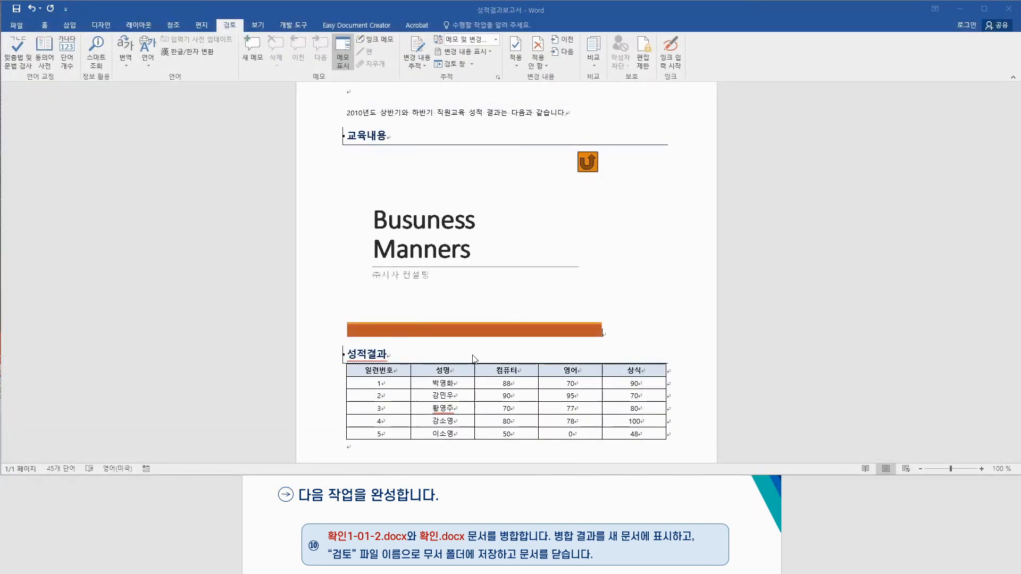